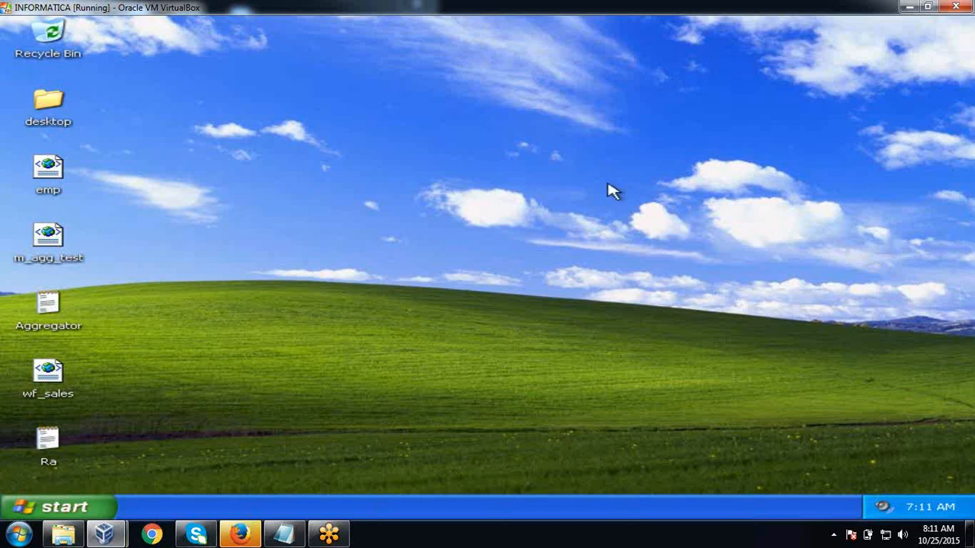
- Refresh the desktop, then start a new Notepad note headed 'Predefined functions' underlined with = signs
right_click(608, 185)
left_click(643, 207)
left_click(59, 508)
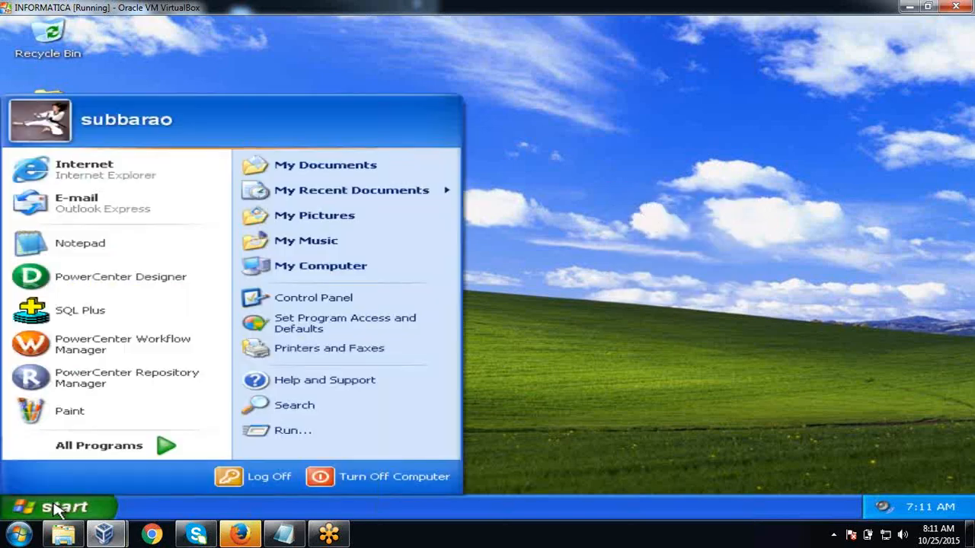
left_click(130, 257)
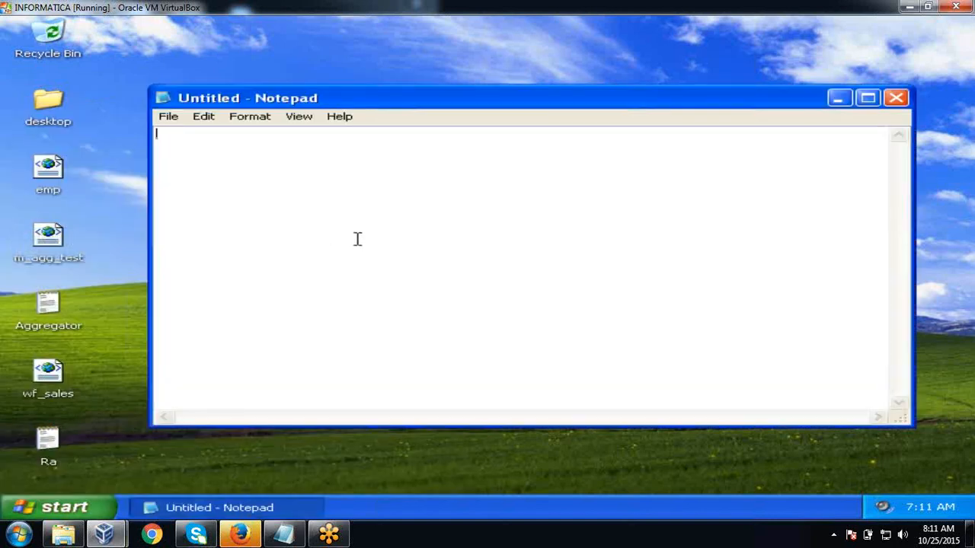
type("Predefined")
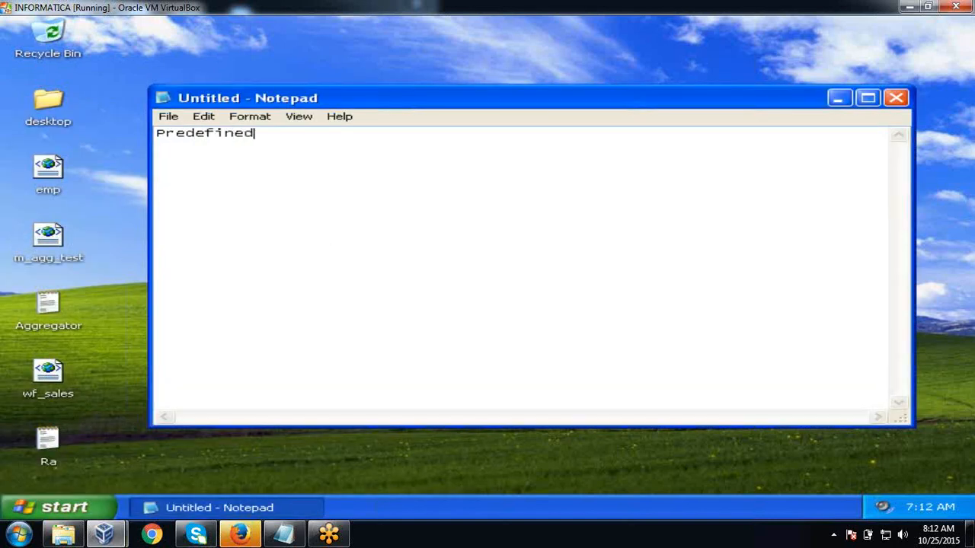
type("  functions ")
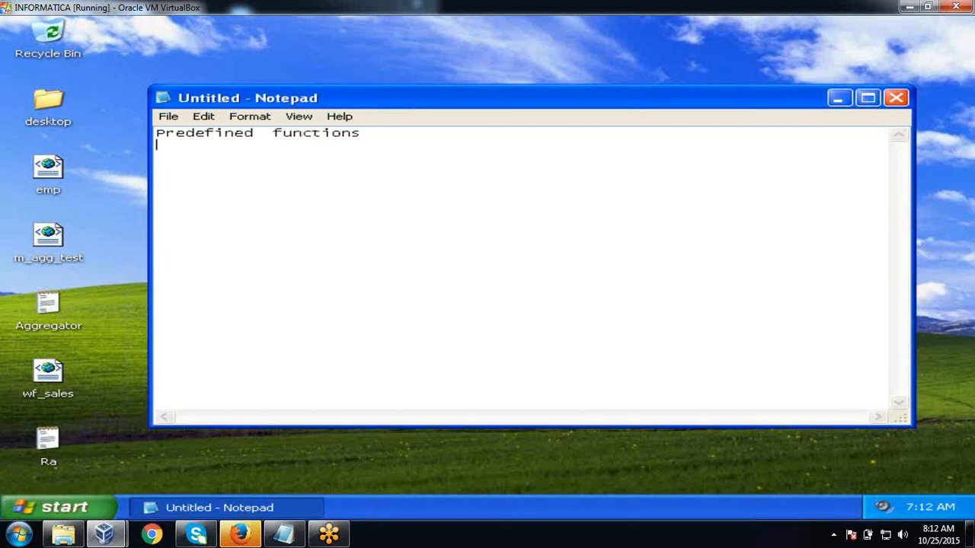
type("=====================")
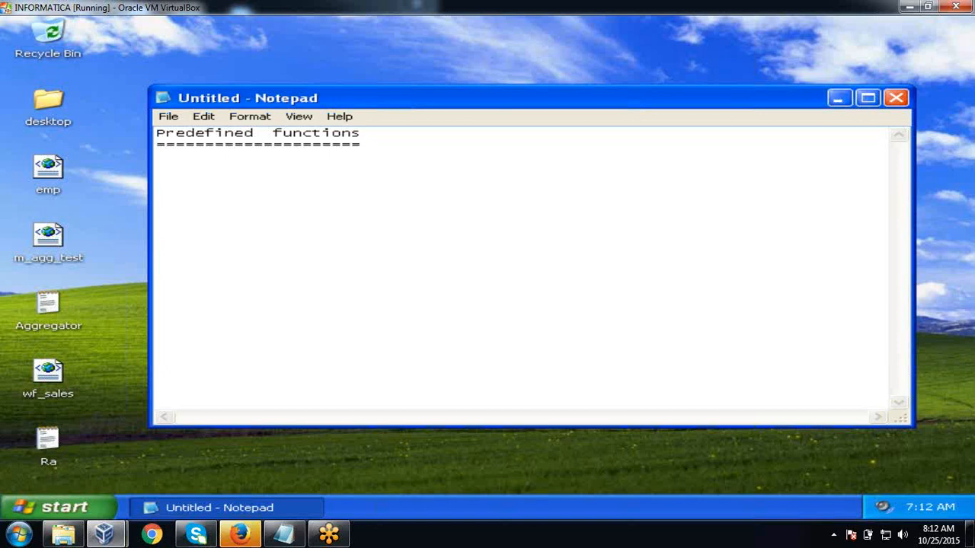
- Minimize Notepad and launch PowerCenter Designer from Informatica PowerCenter 8.6.0 > Client
left_click(837, 100)
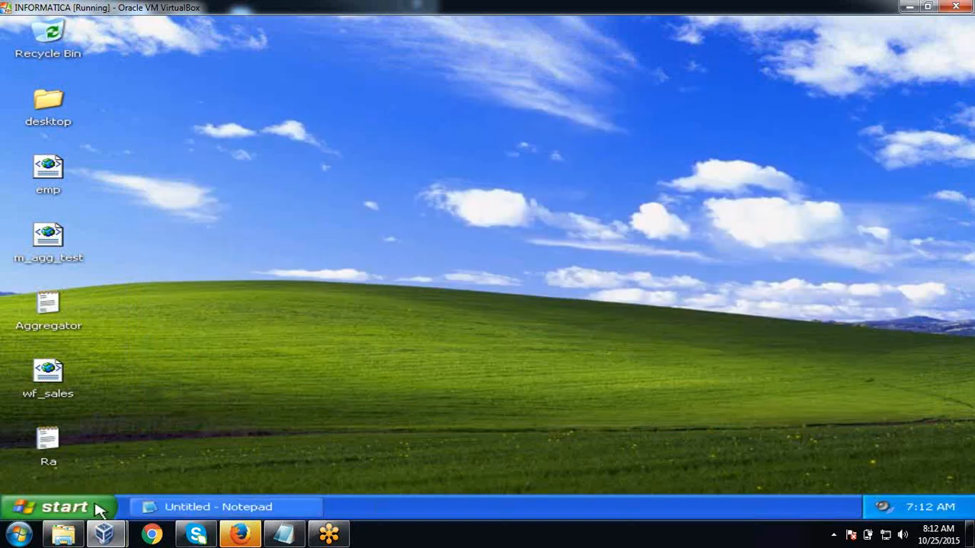
left_click(96, 507)
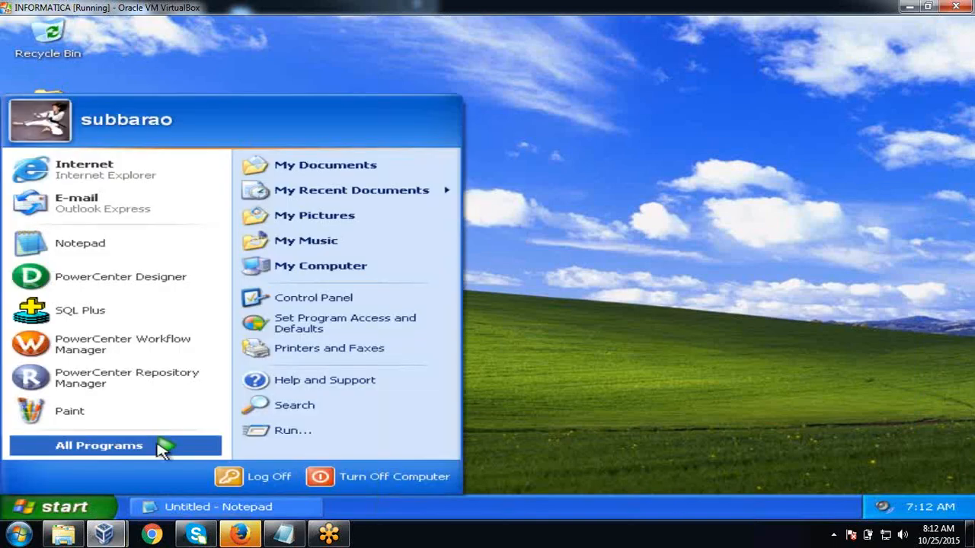
left_click(162, 448)
mouse_move(342, 435)
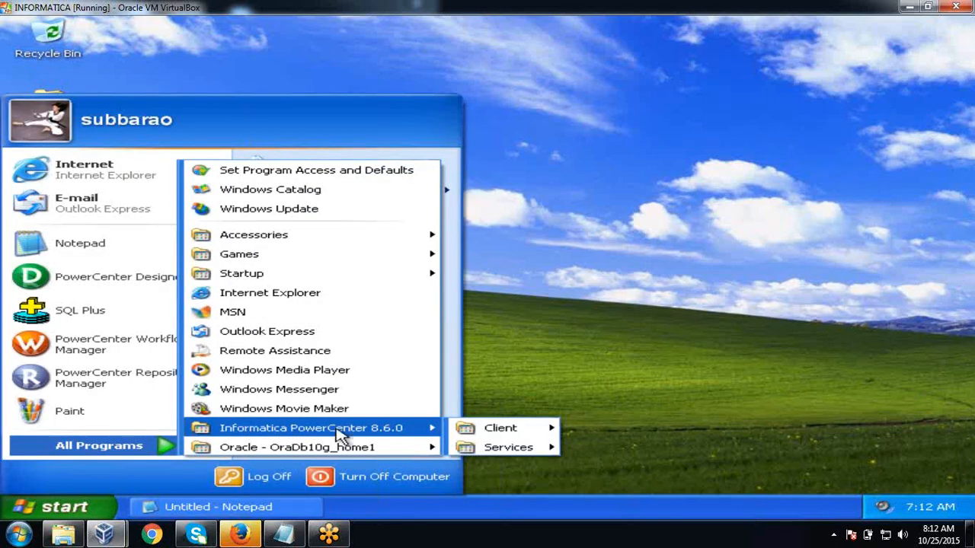
mouse_move(533, 436)
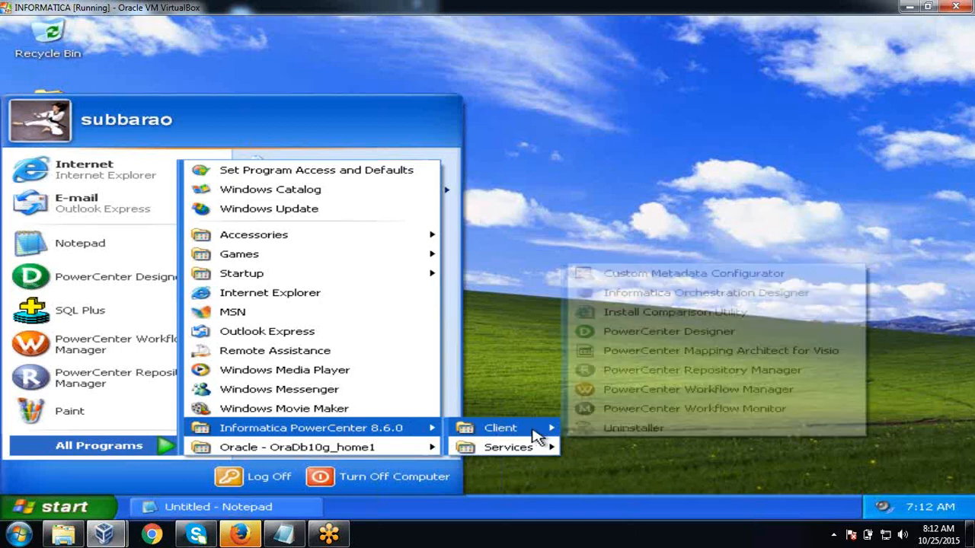
left_click(654, 333)
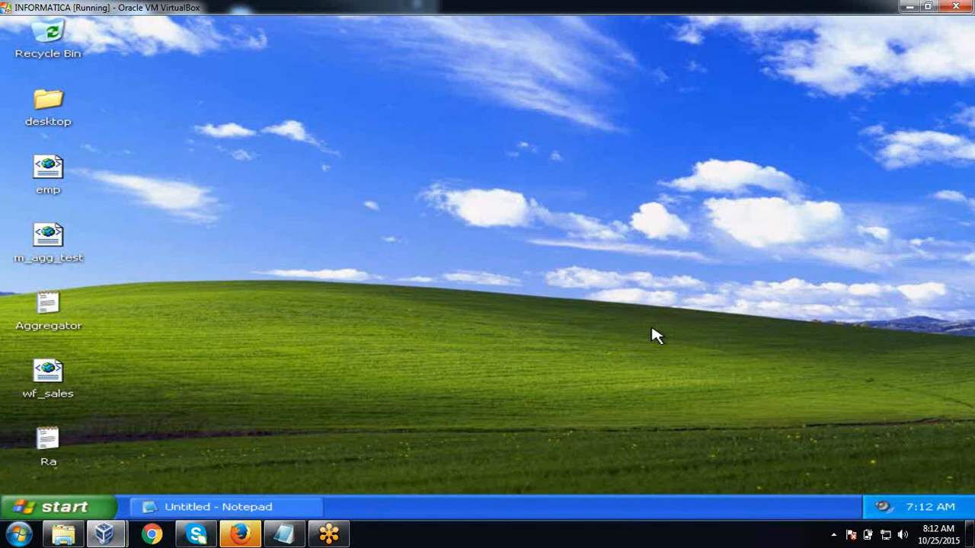
- Run services.msc and find Informatica Services 8.6.0 to confirm its status is Started
left_click(76, 512)
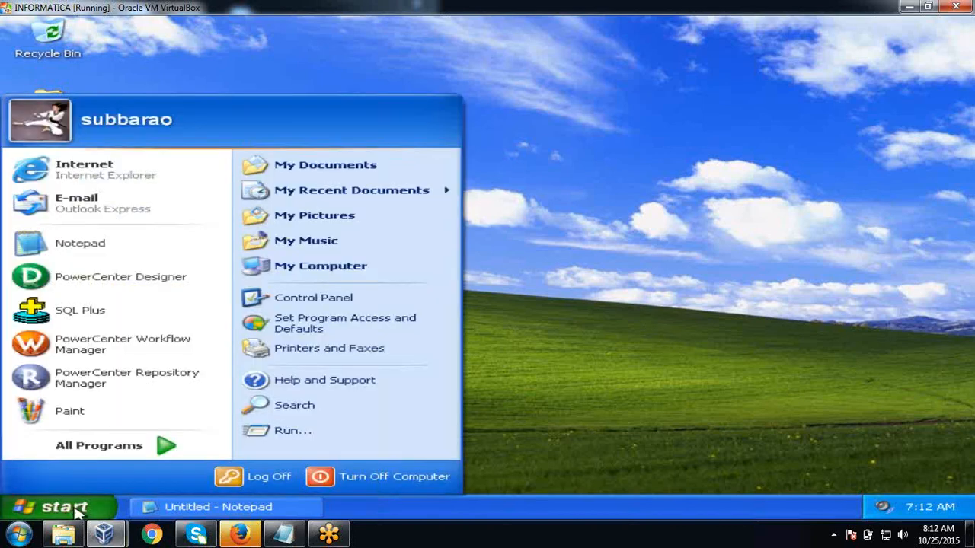
left_click(312, 432)
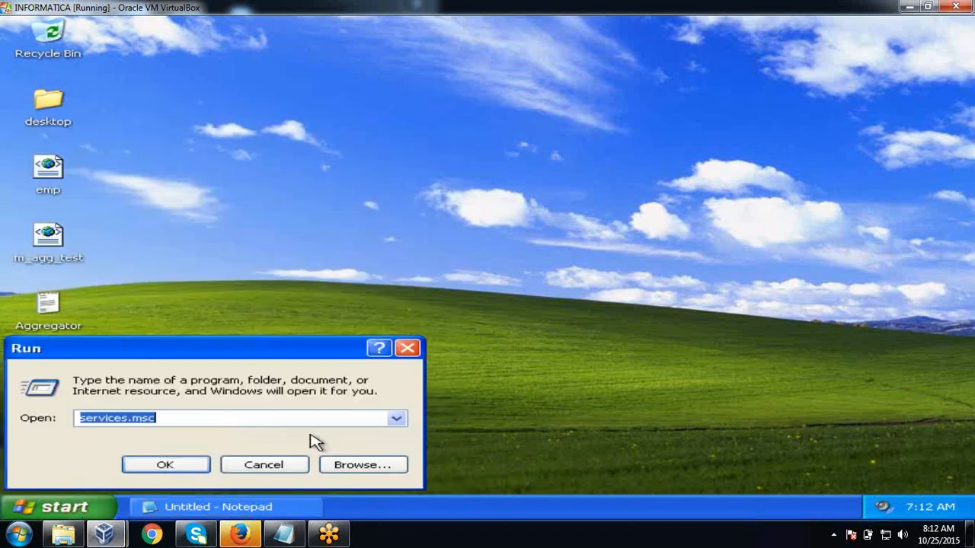
left_click(187, 464)
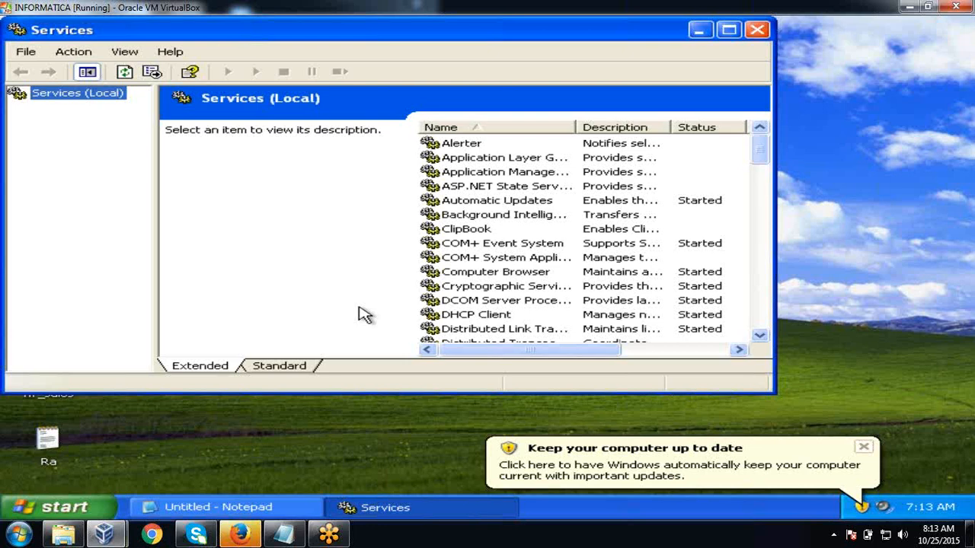
left_click(504, 288)
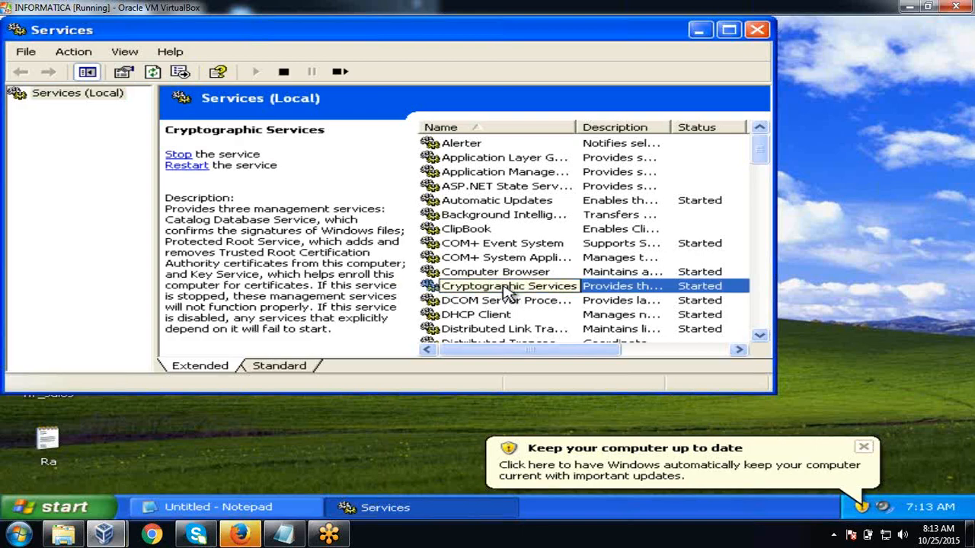
key("i")
key("i")
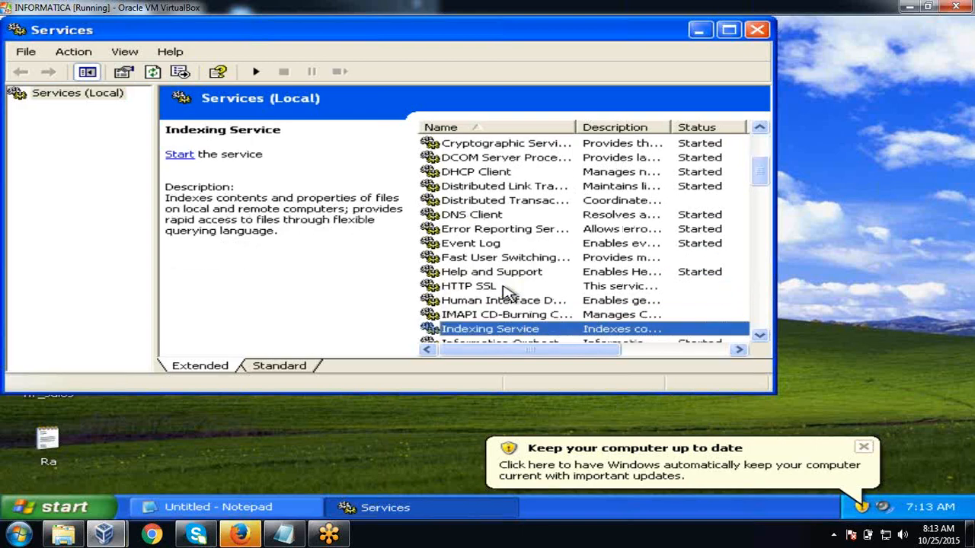
key("i")
key("i")
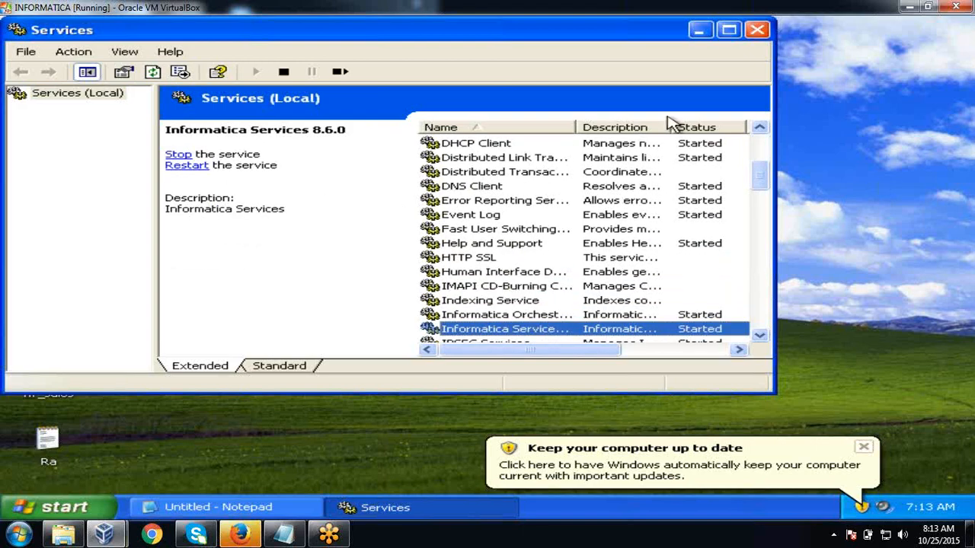
- Close the Services console, dismiss the update notice and launch PowerCenter Designer again
left_click(756, 32)
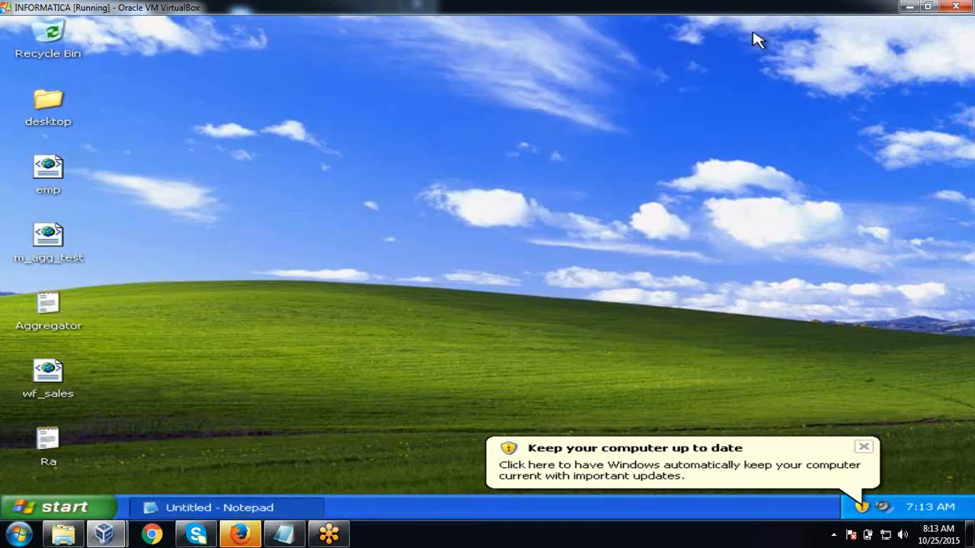
left_click(864, 447)
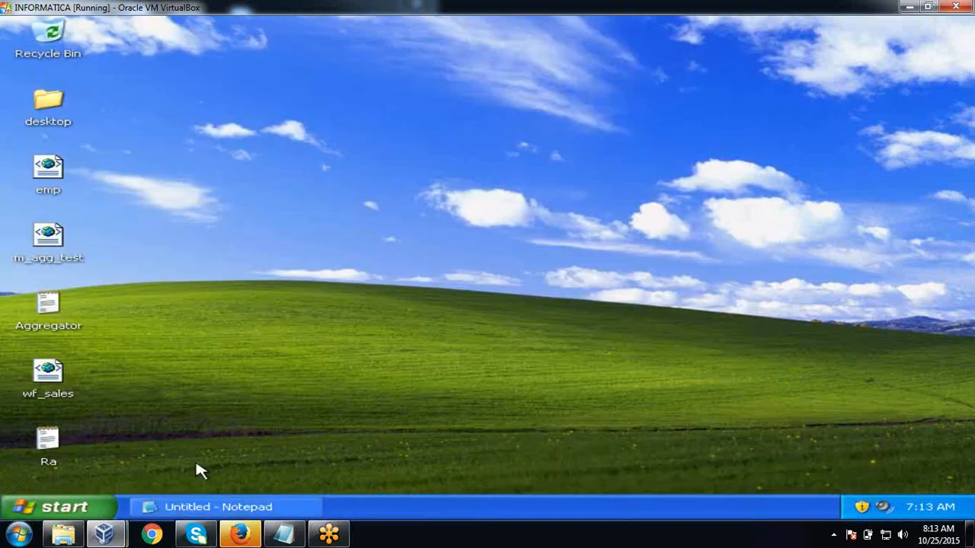
left_click(66, 504)
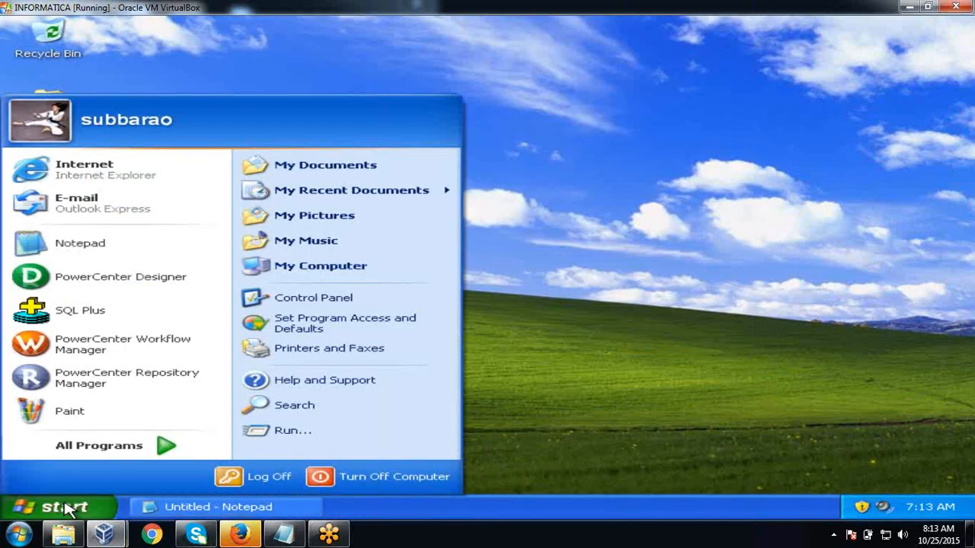
left_click(107, 291)
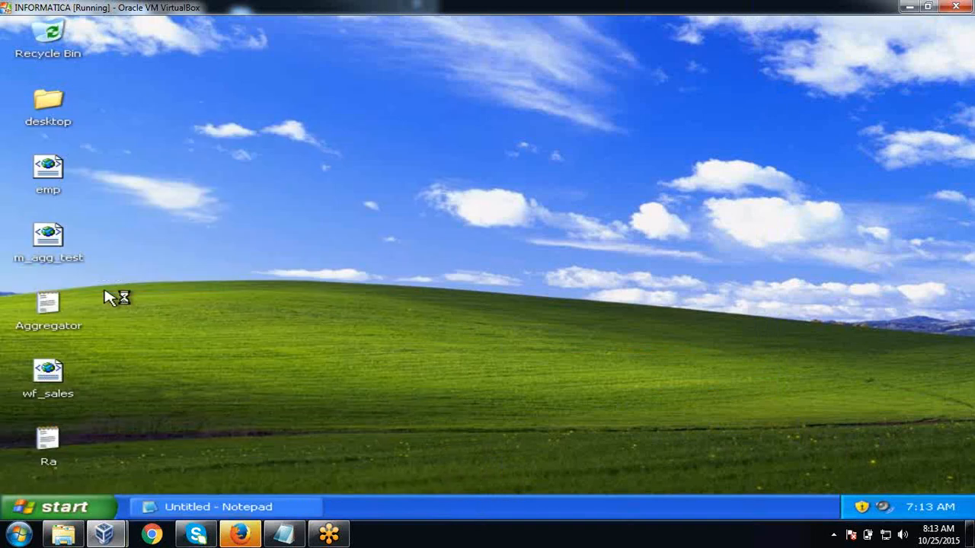
- Refresh the desktop twice from its right-click menu
right_click(407, 178)
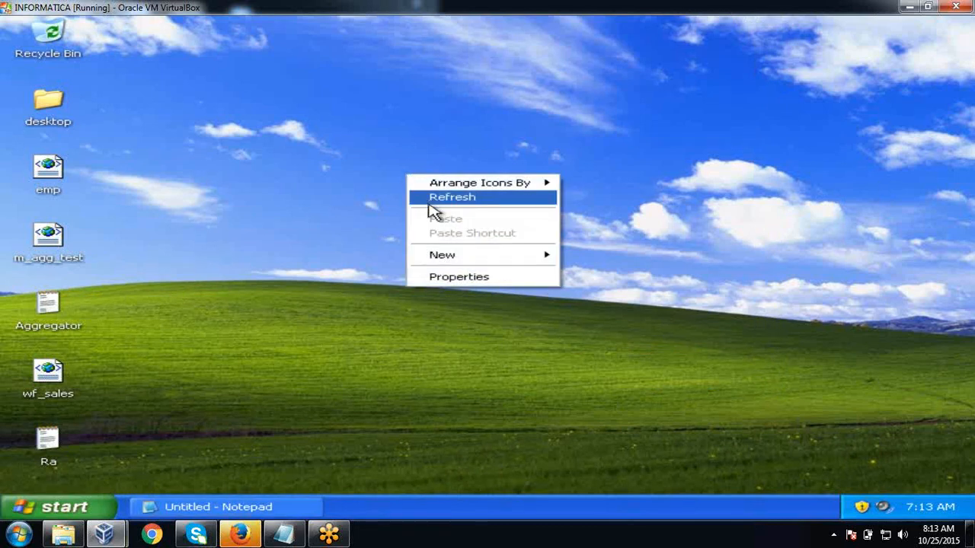
left_click(428, 200)
right_click(341, 201)
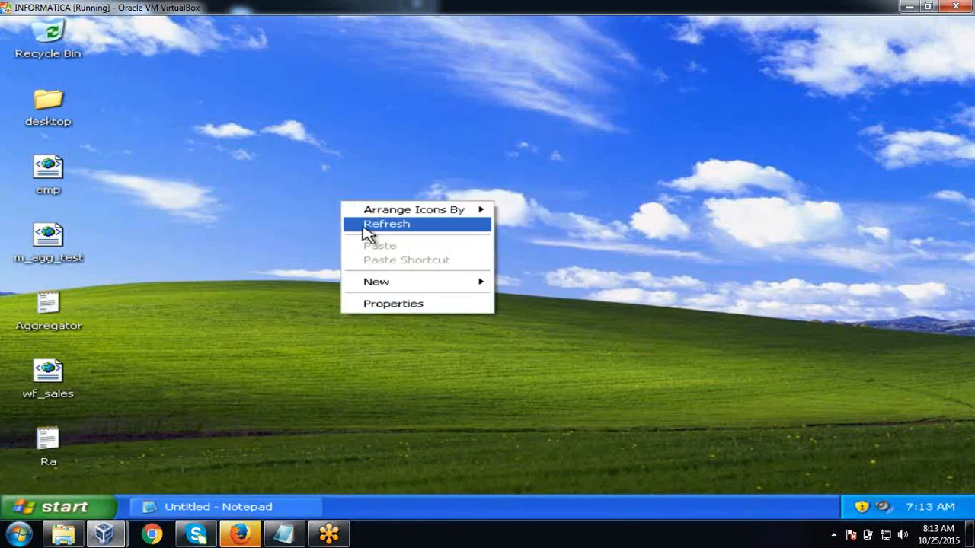
left_click(364, 229)
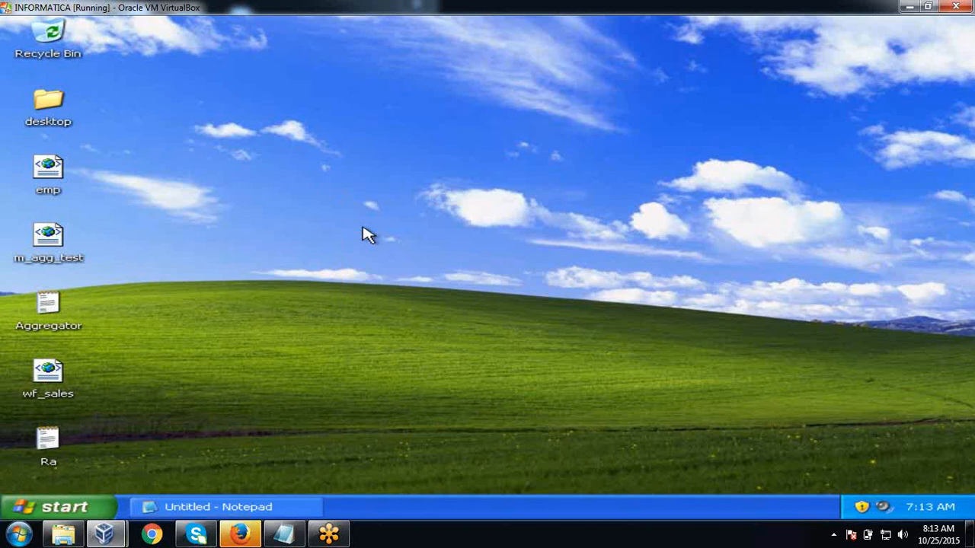
- Restore Notepad and add an 'Aggregate functions' line with a dashed underline beneath it
left_click(273, 510)
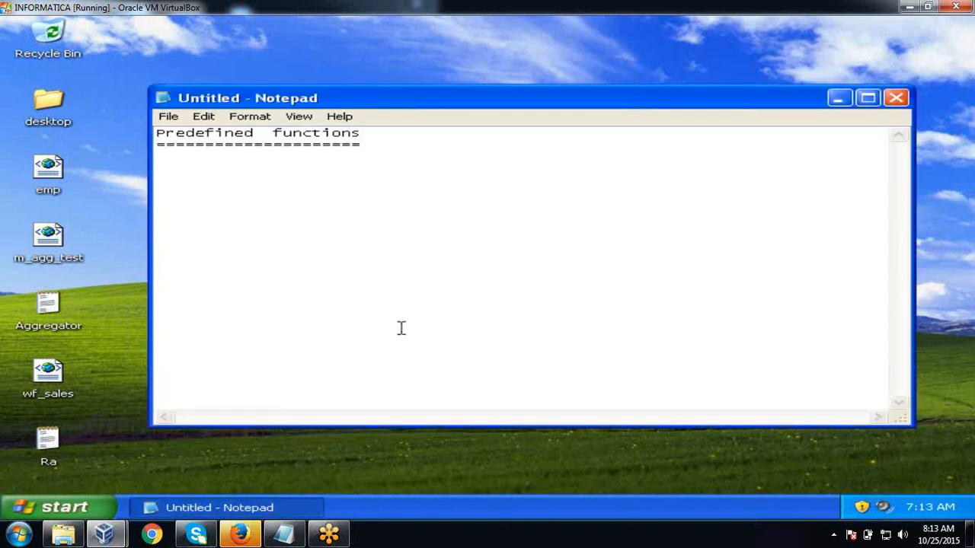
key("Return")
type("Aggreag")
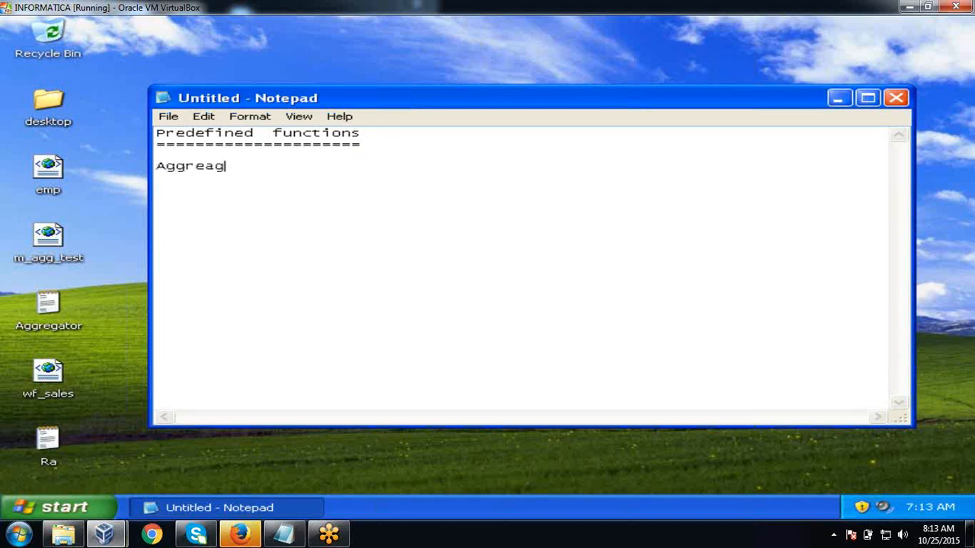
key("BackSpace")
key("BackSpace")
type("gate functions")
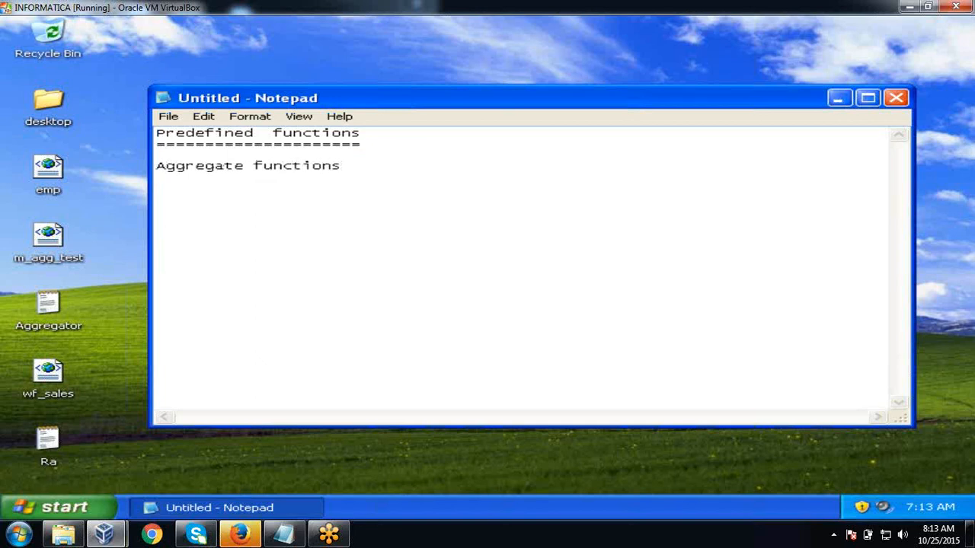
key("Return")
type("--------")
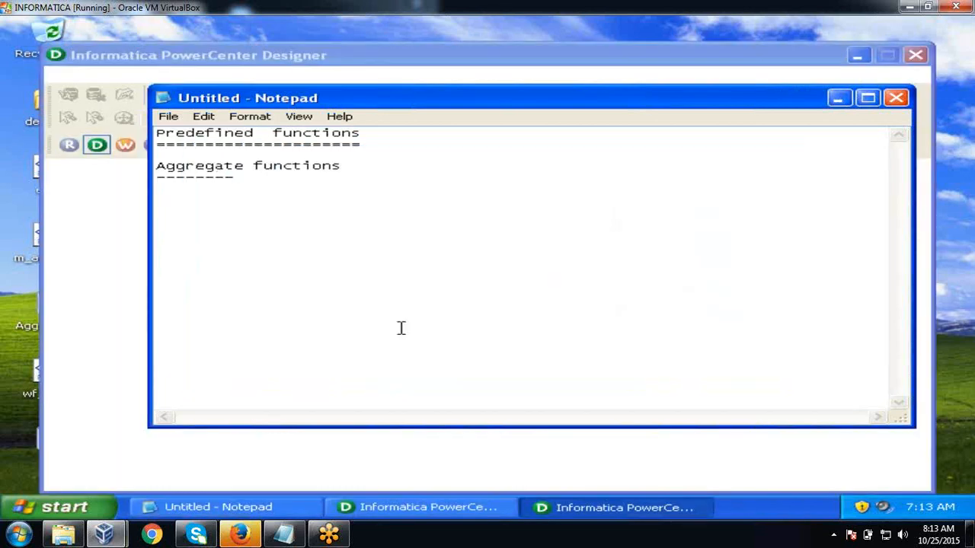
- Bring up PowerCenter Designer, close its welcome tip, maximize it and open Help > Contents
left_click(836, 98)
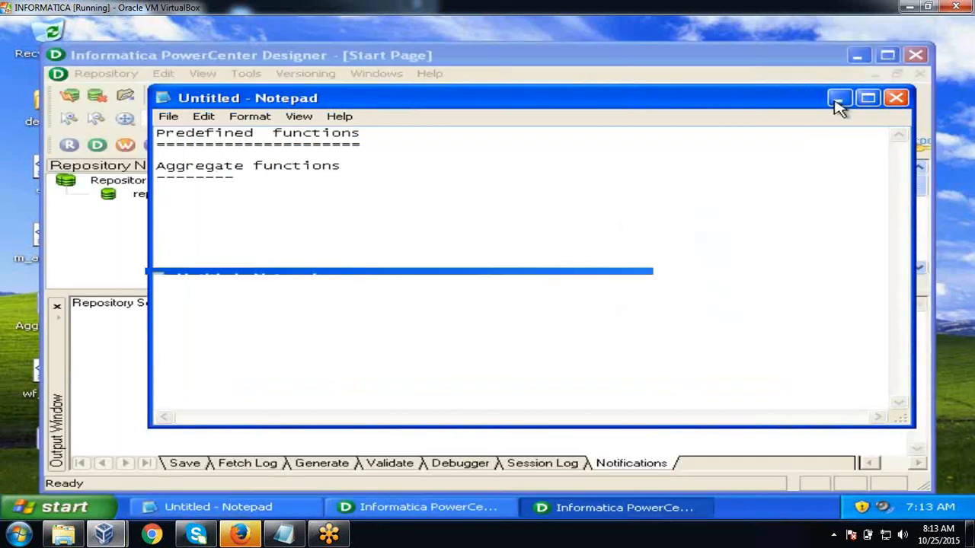
left_click(646, 206)
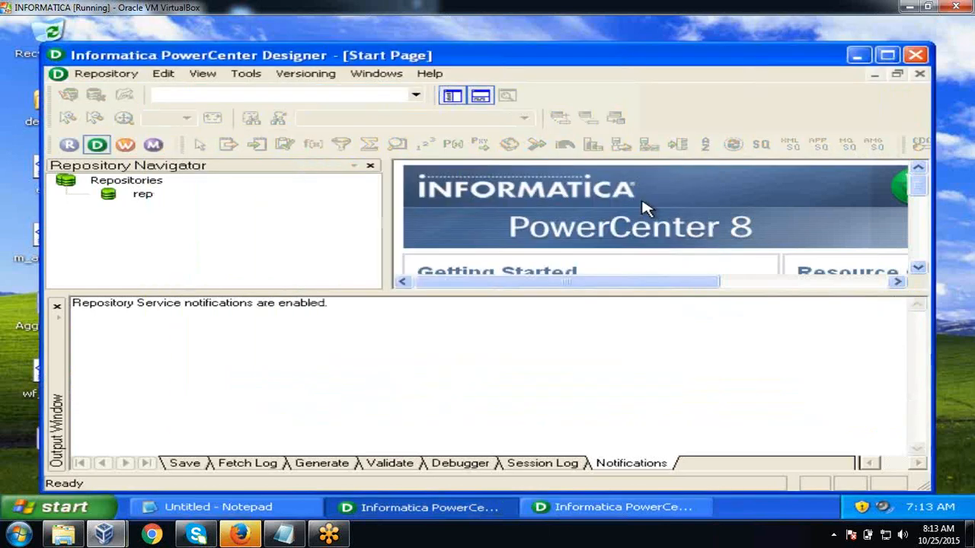
left_click(887, 55)
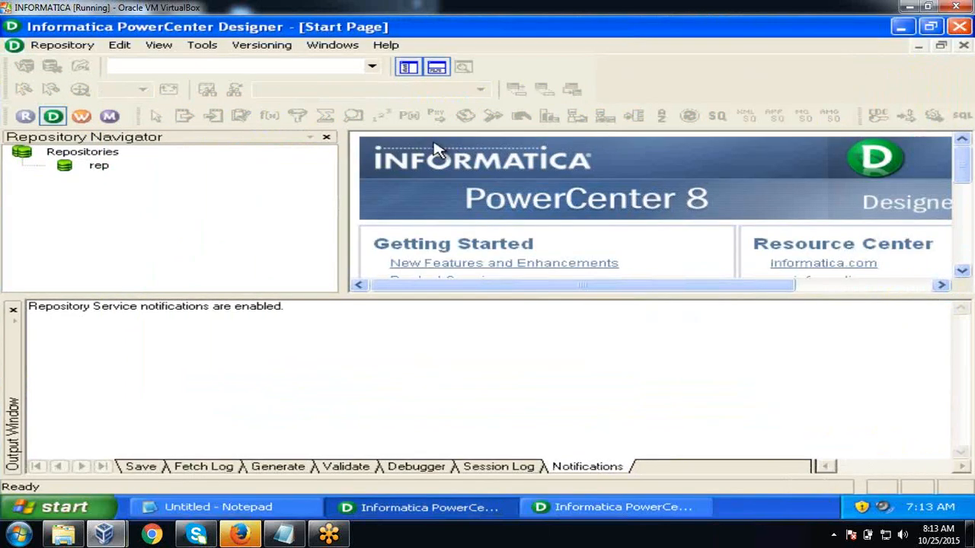
left_click(385, 45)
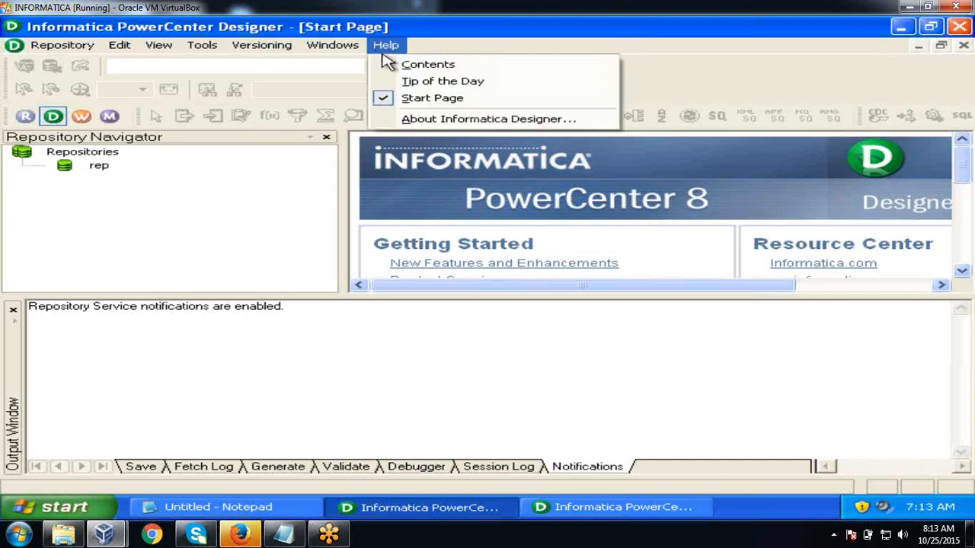
left_click(392, 64)
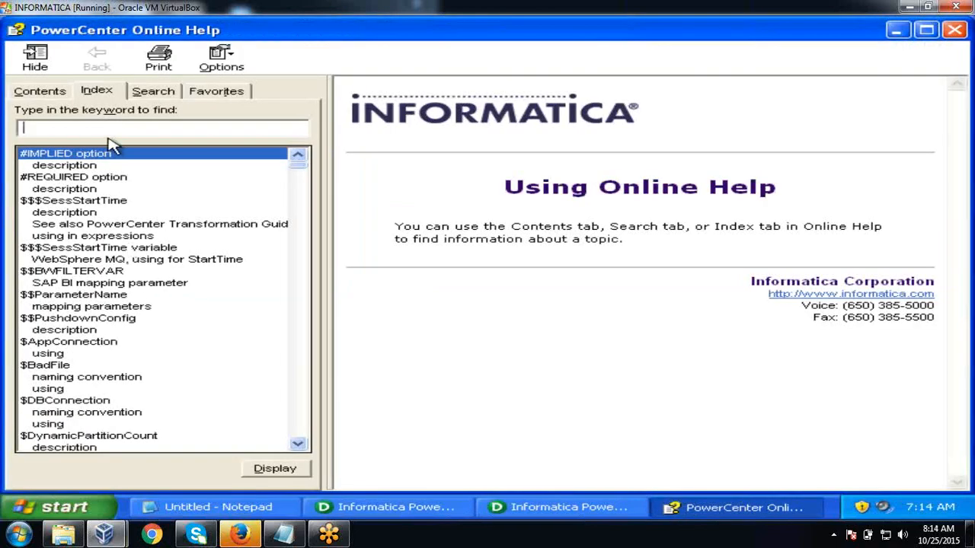
- Search the help index for 'functions' and open the categories topic, scrolling down through it
type("funct")
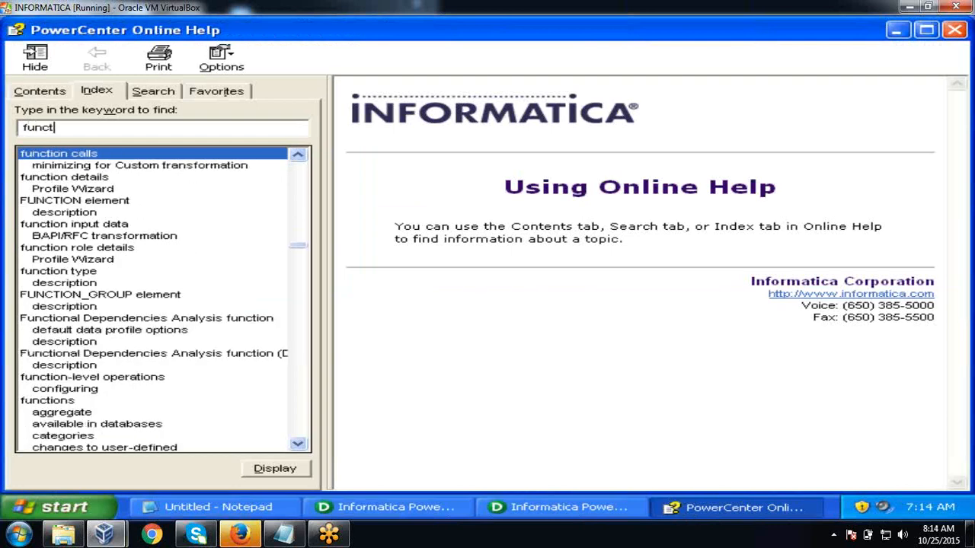
type("ions")
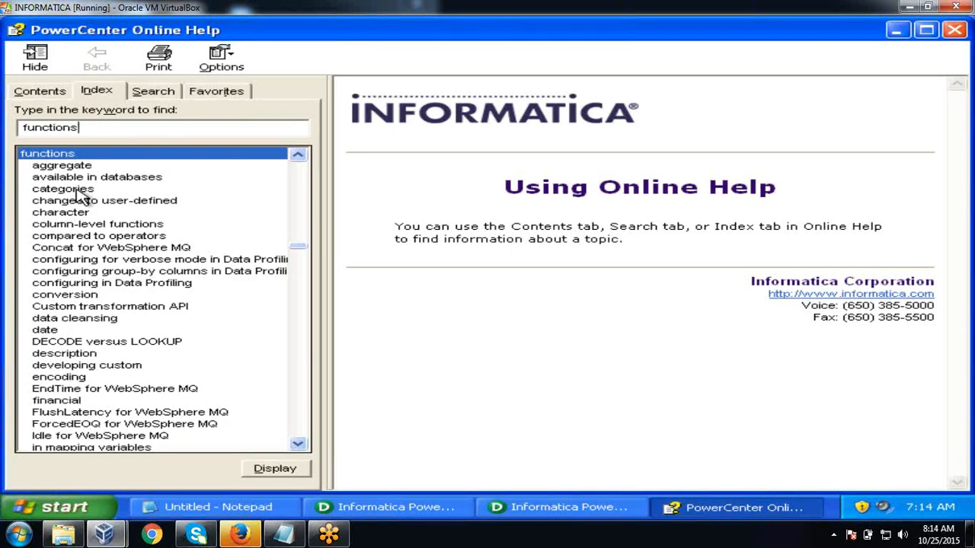
double_click(77, 191)
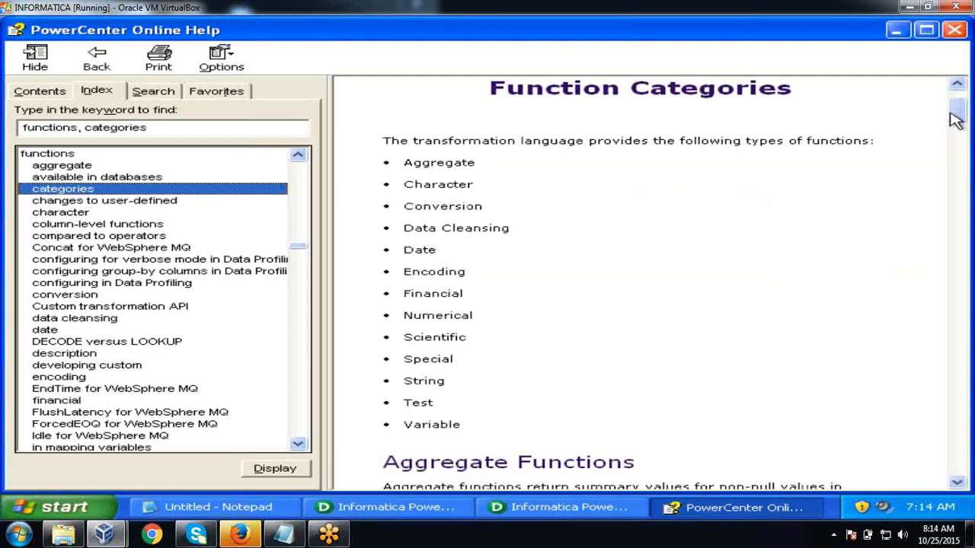
mouse_move(952, 111)
left_mouse_down()
mouse_move(951, 102)
mouse_move(956, 115)
left_mouse_up()
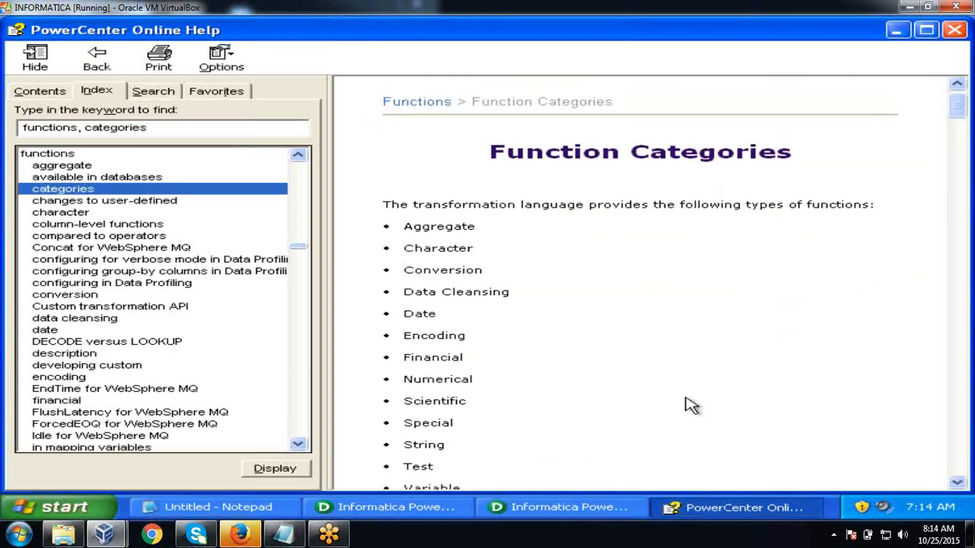
left_click(956, 484)
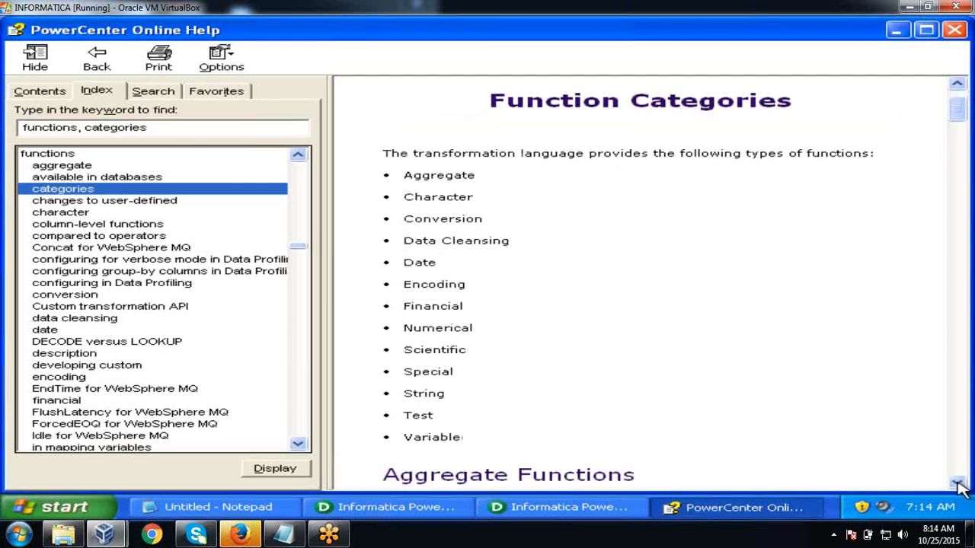
left_click(956, 484)
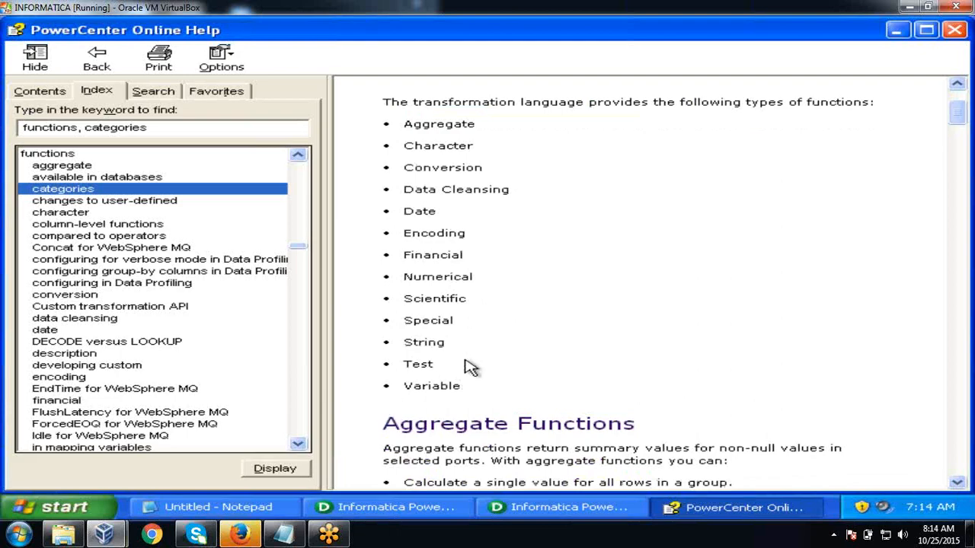
left_click_drag(957, 482, 957, 486)
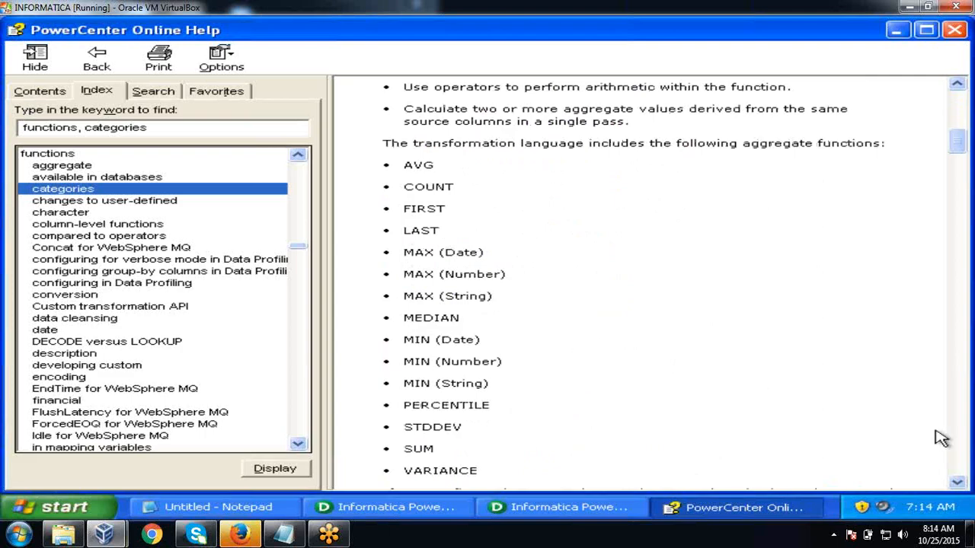
left_click(957, 485)
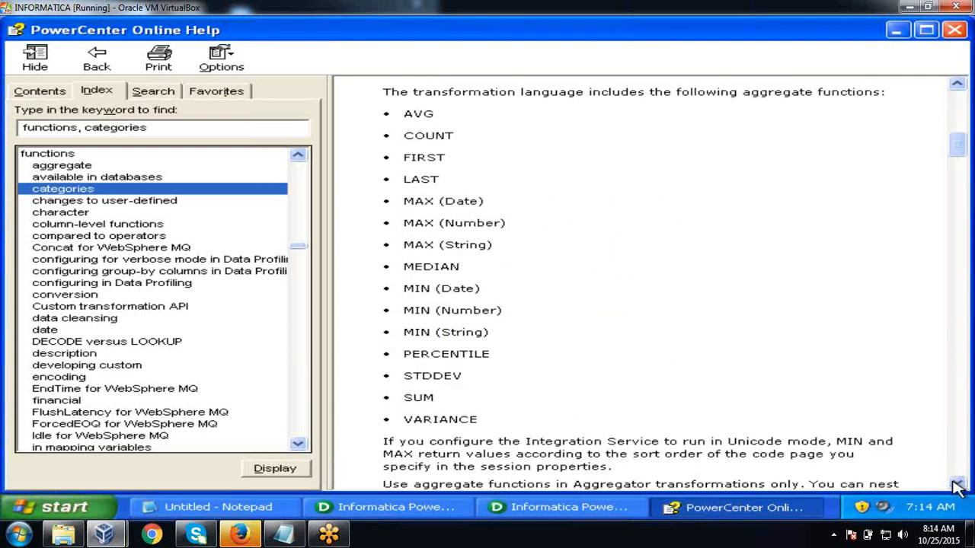
left_click_drag(957, 485, 957, 488)
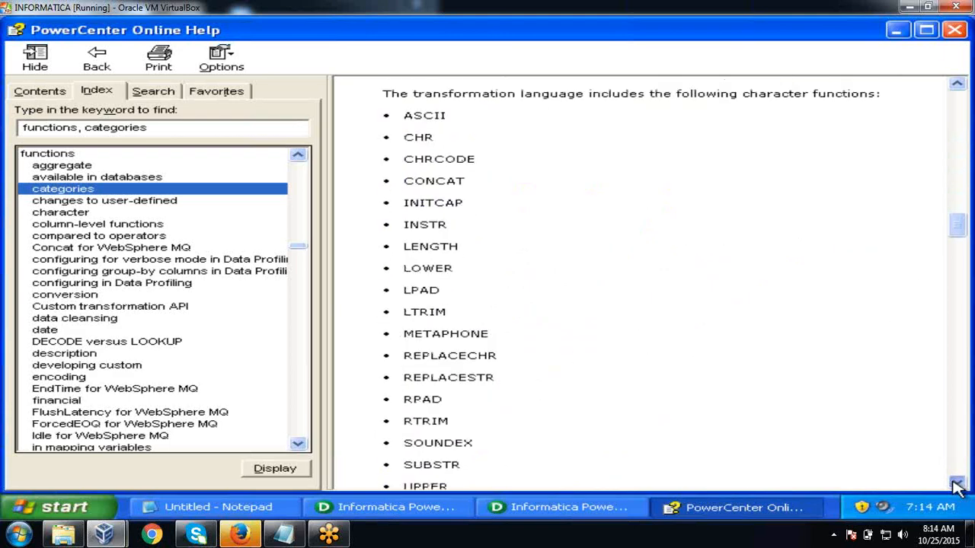
- Scroll back to the Character Functions list and select CONCAT, dismissing the antivirus warning
left_click(959, 92)
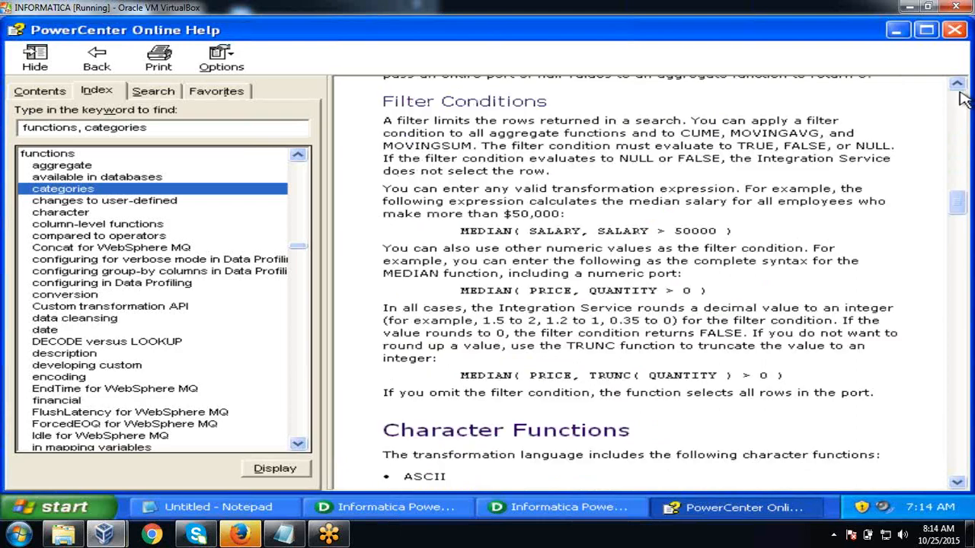
left_click(959, 92)
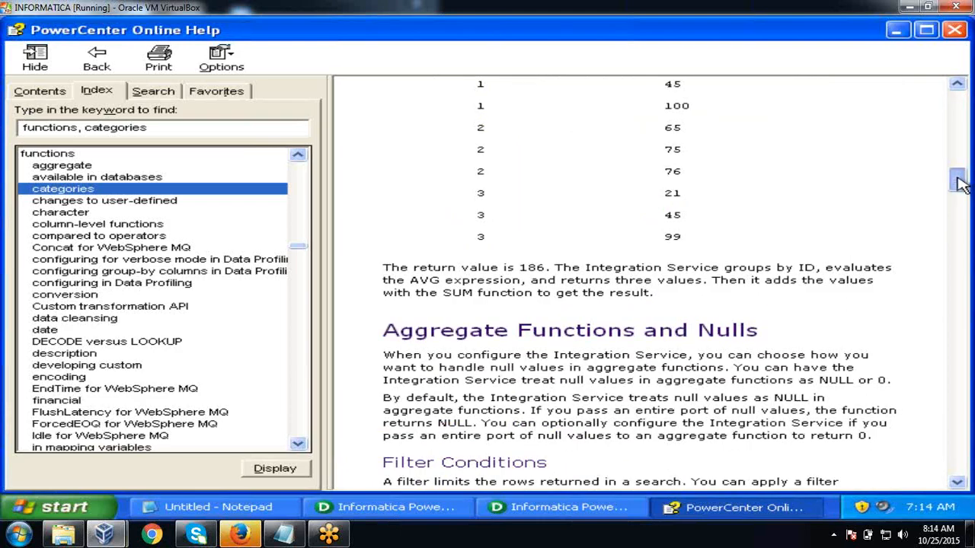
left_click_drag(959, 182, 961, 228)
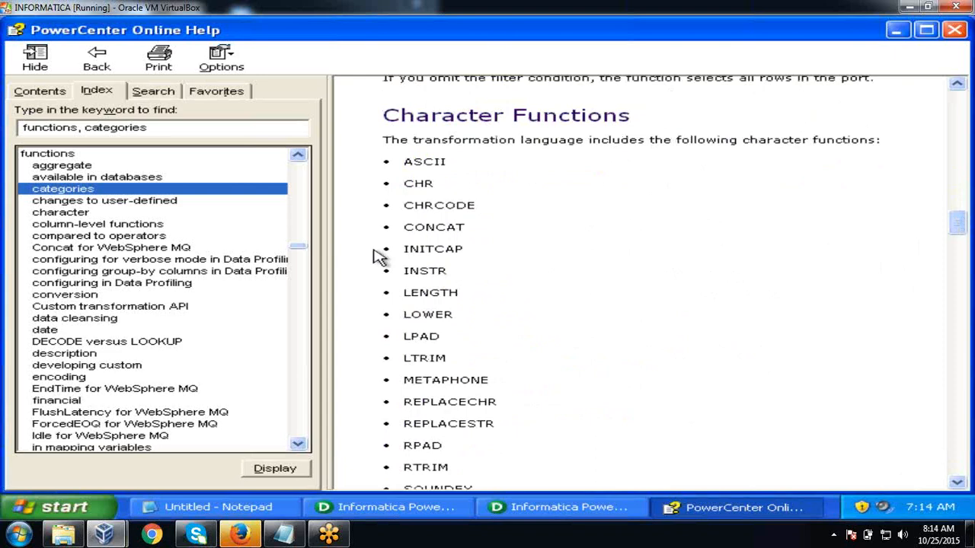
left_click_drag(406, 227, 471, 235)
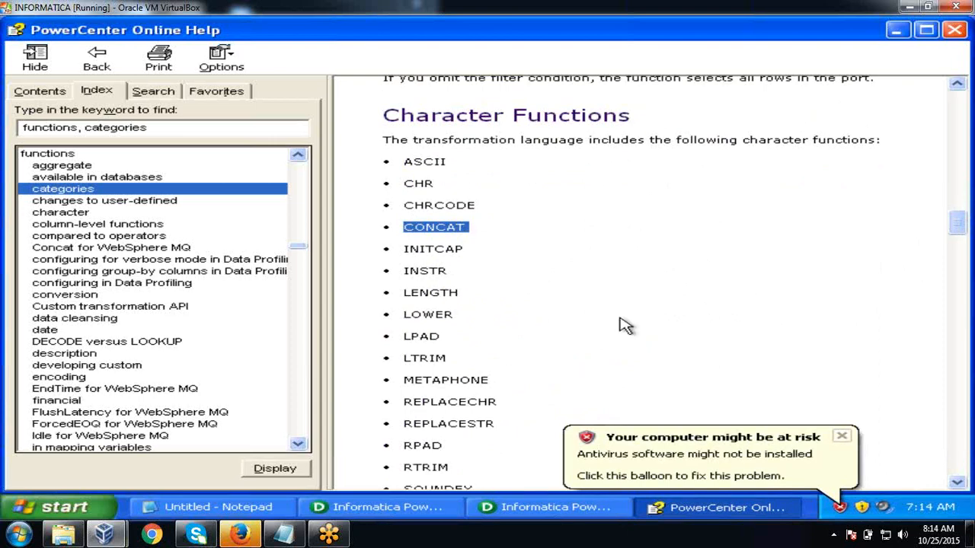
left_click(836, 431)
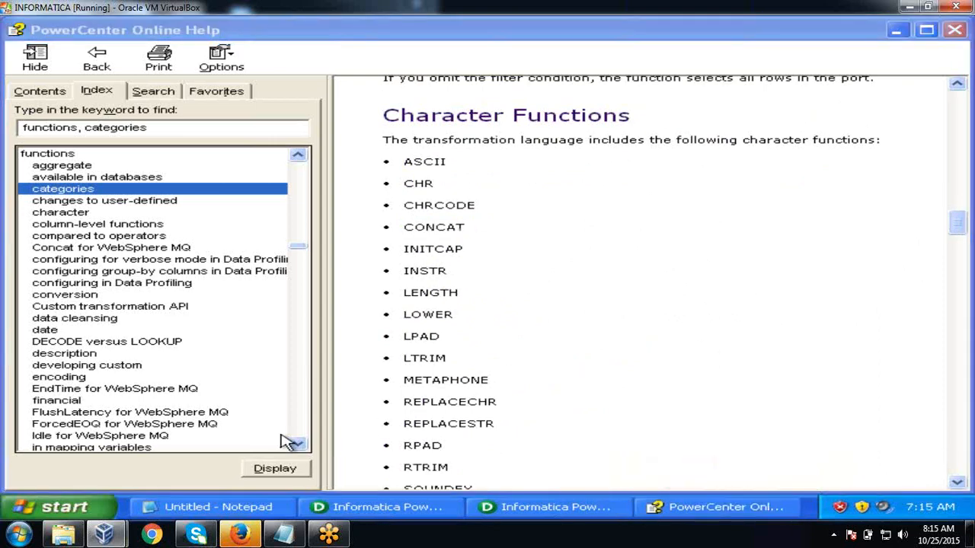
- In a new Notepad note, write CONCAT examples on two literal name strings and CONCAT(FNAME,LNAME)
left_click(57, 507)
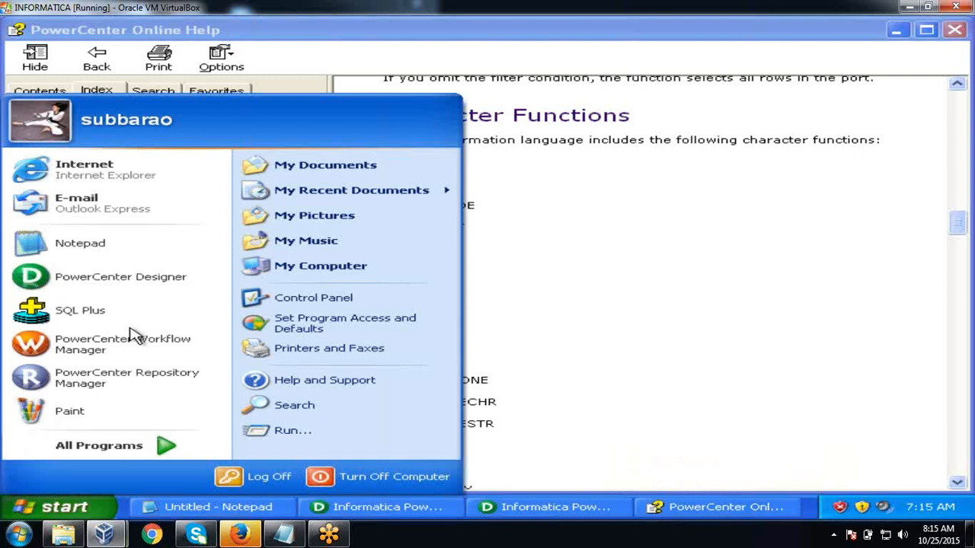
left_click(159, 246)
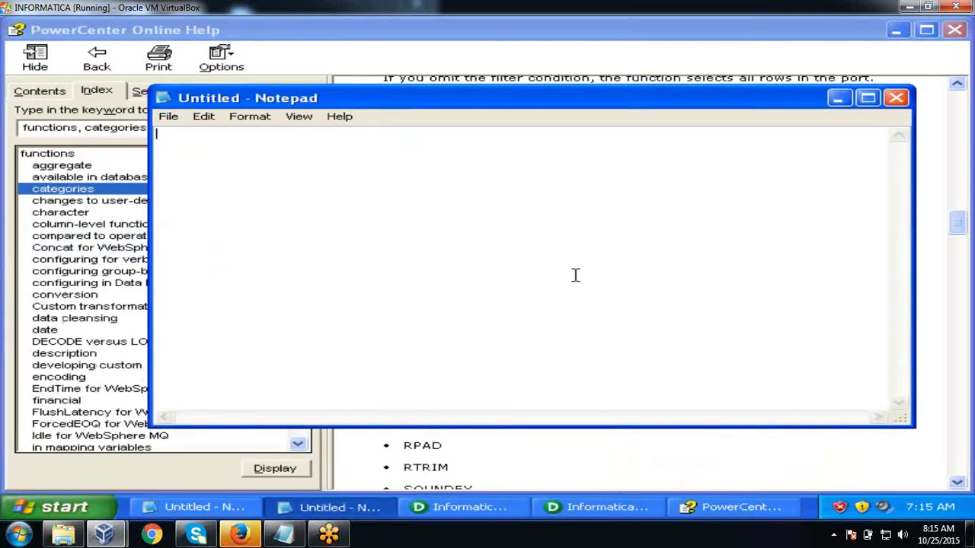
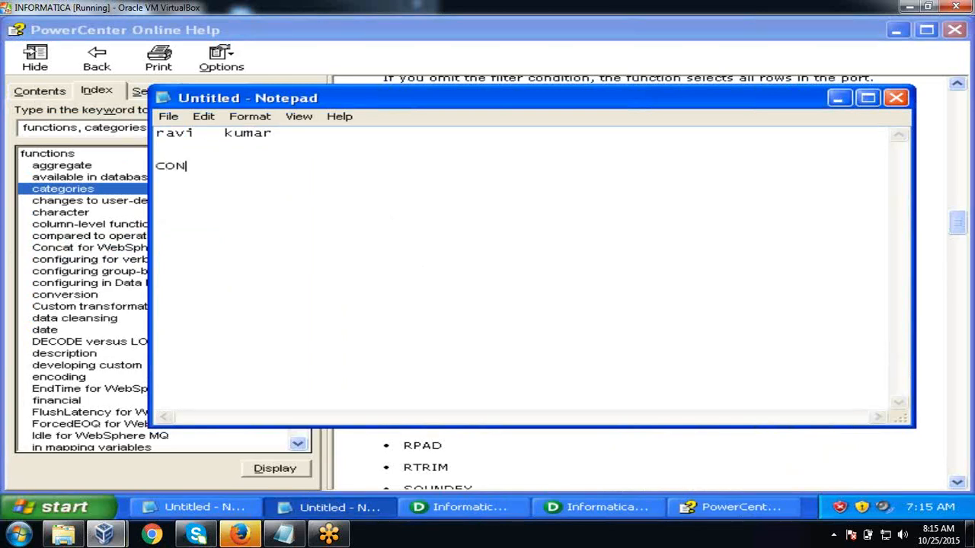
type("CAT('RAVI")
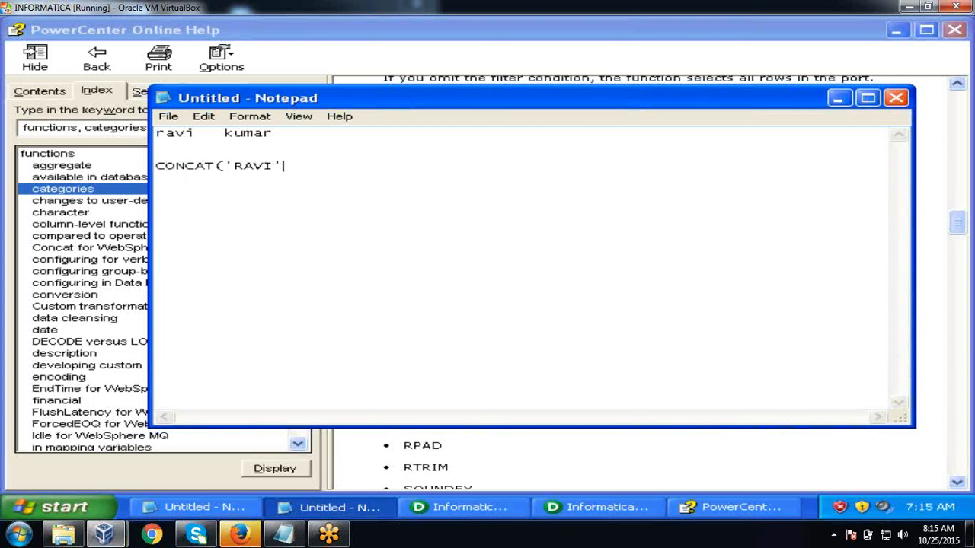
type("','KUMAR")
type("')")
type("ONCT")
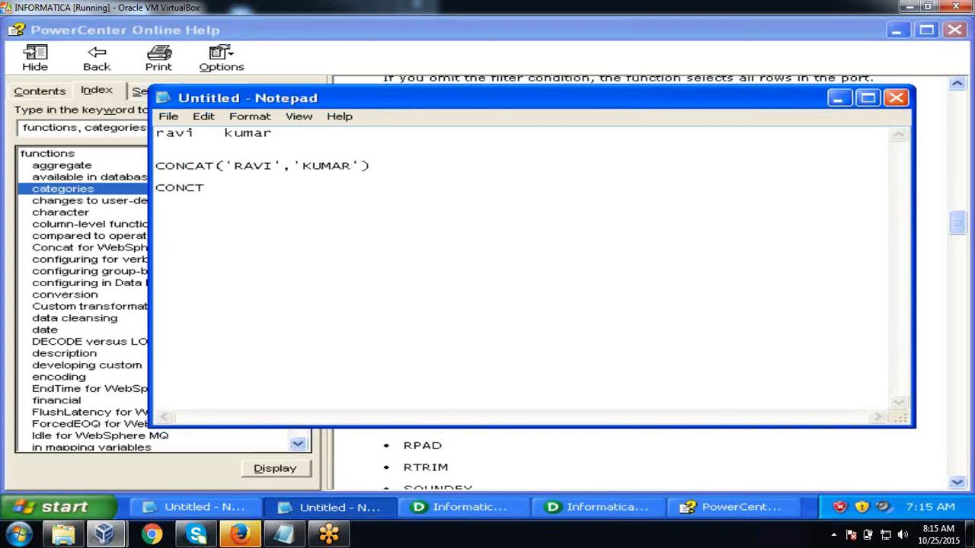
key("BackSpace")
type("AT(FNAME,LAN")
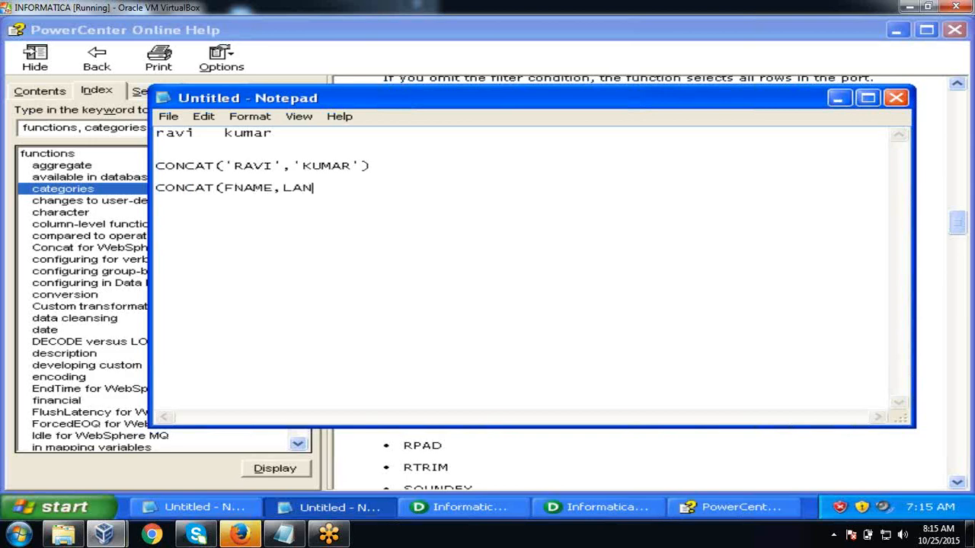
key("BackSpace")
key("BackSpace")
type("NAME)")
key("alt+Tab")
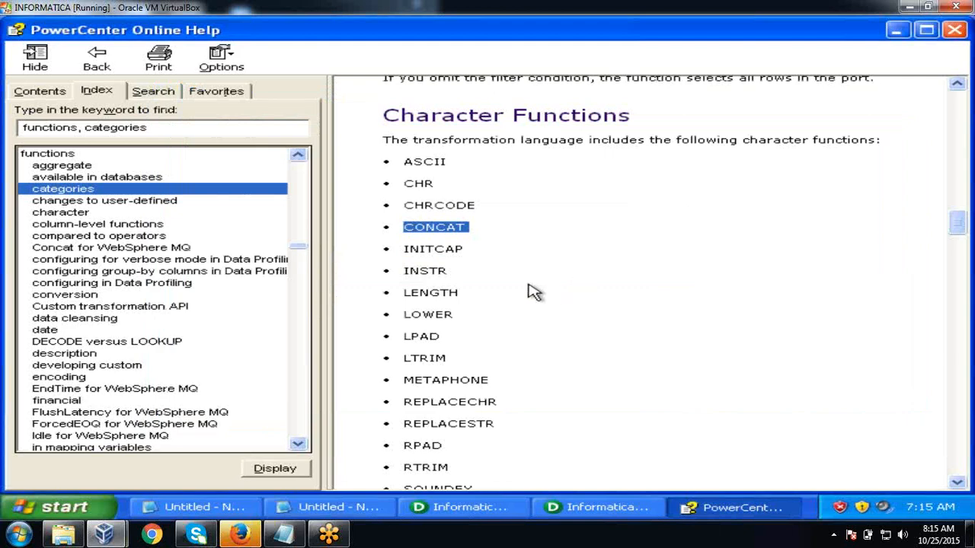
- Check INITCAP in the help, then write the joined sample name below the CONCAT expressions
left_click_drag(404, 249, 464, 252)
key("alt+Tab")
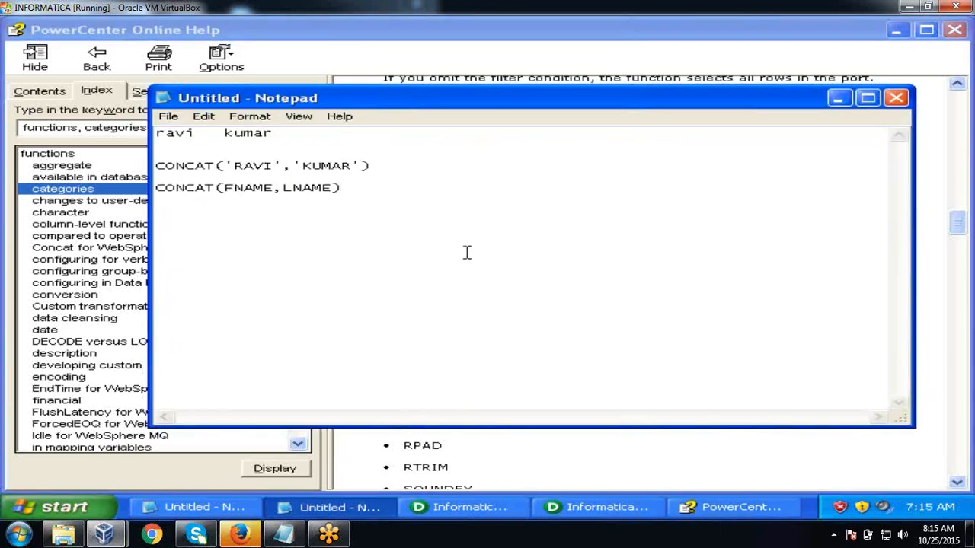
left_click(335, 190)
key("Return")
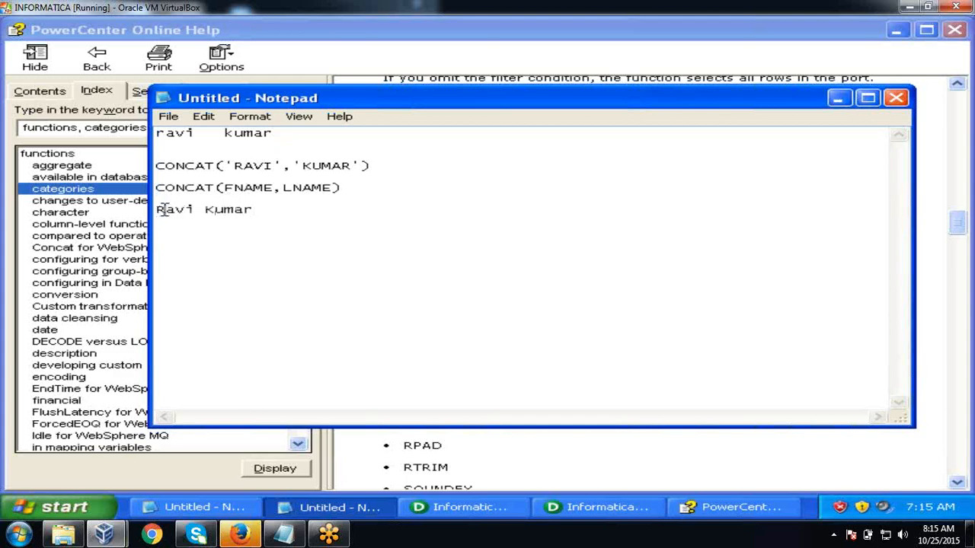
left_click_drag(164, 209, 155, 210)
key("alt+Tab")
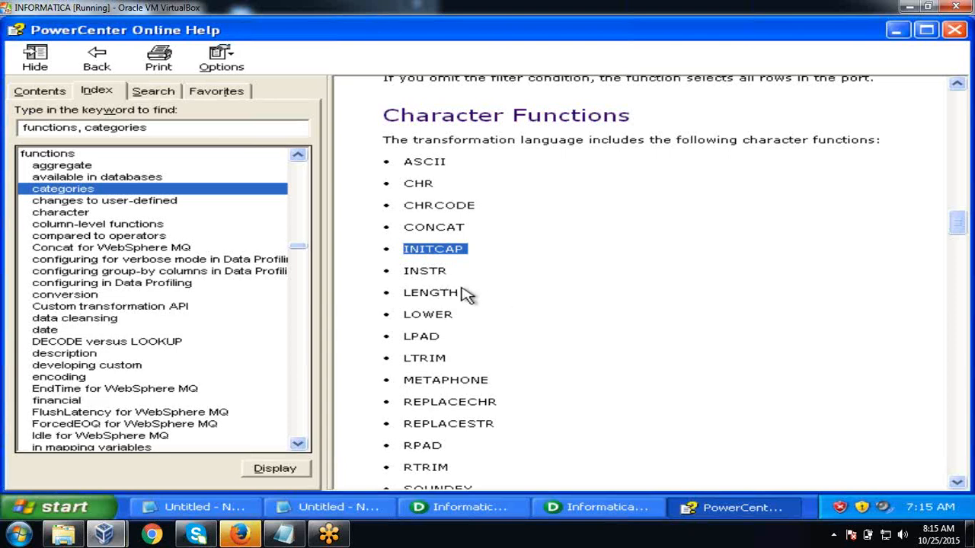
- Select LOWER and LPAD in the help list, then note the padding example '100 00100' in Notepad
left_click(463, 293)
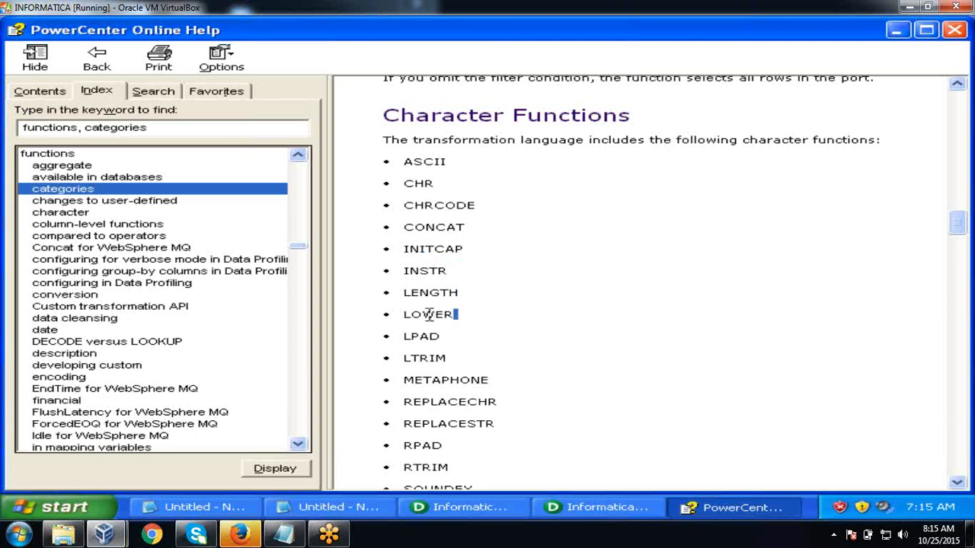
double_click(433, 316)
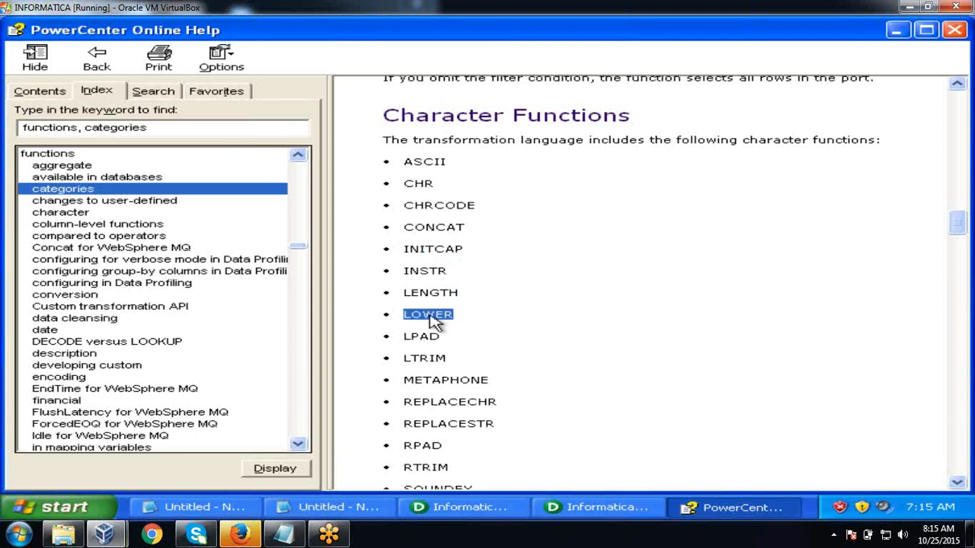
double_click(421, 337)
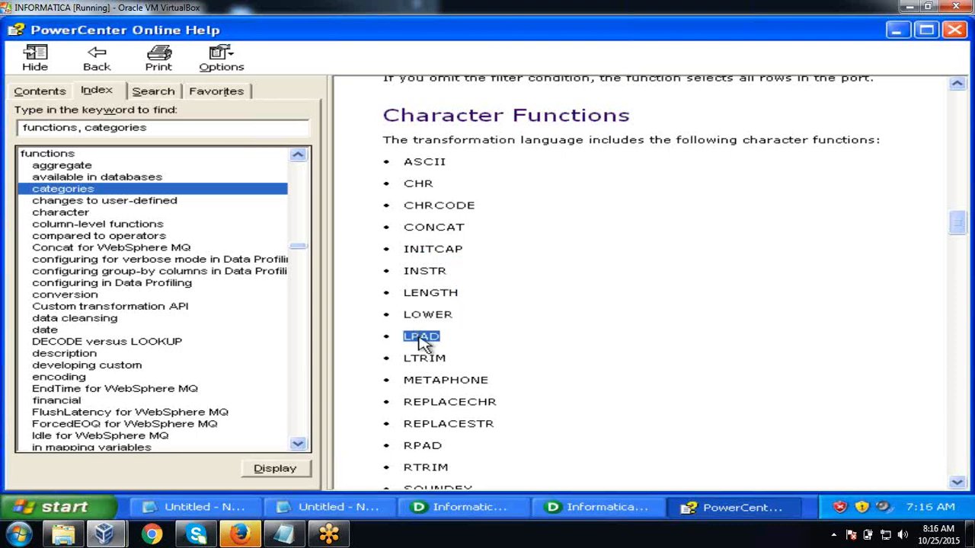
key("alt+Tab")
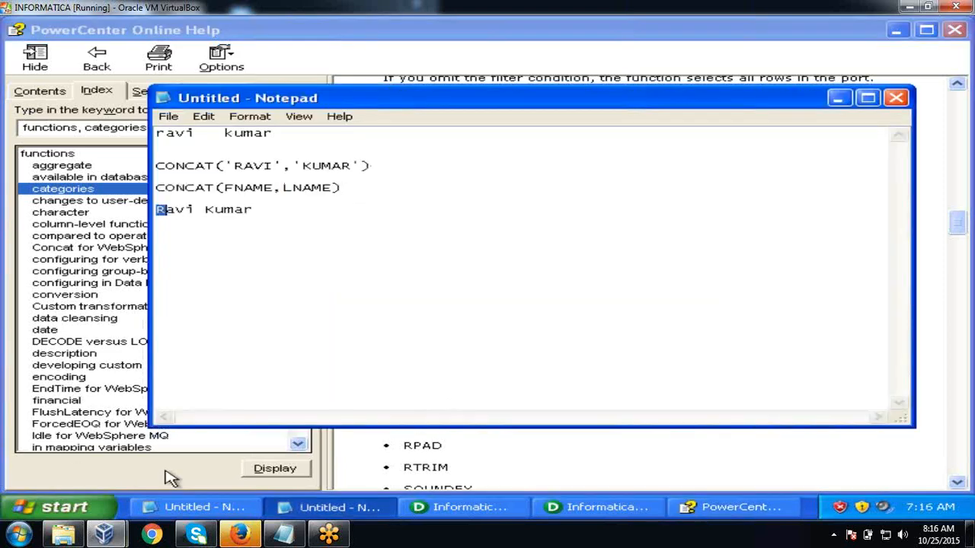
left_click(316, 212)
key("Return")
type("1")
type("00  ")
type("00100")
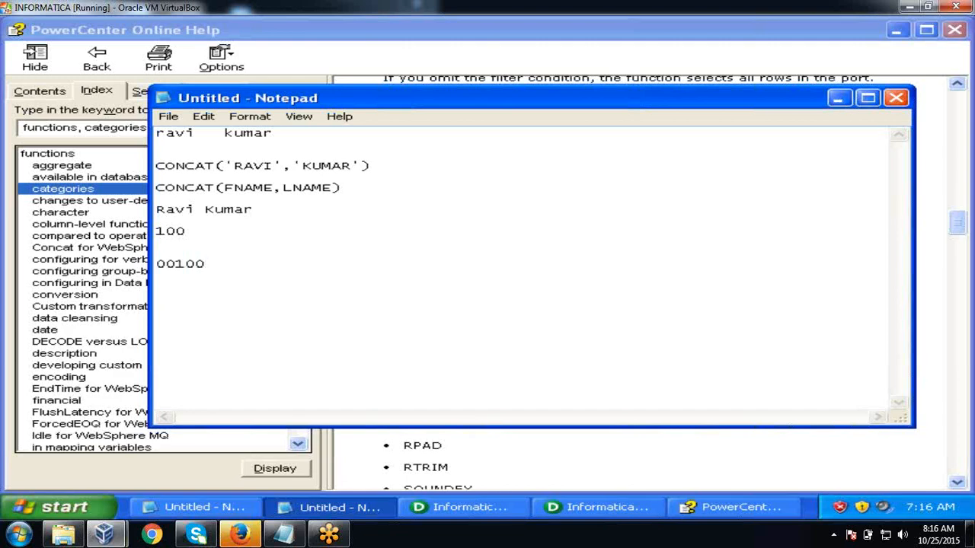
- Scroll to the end of the character functions list and highlight LTRIM and RTRIM
key("alt+Tab")
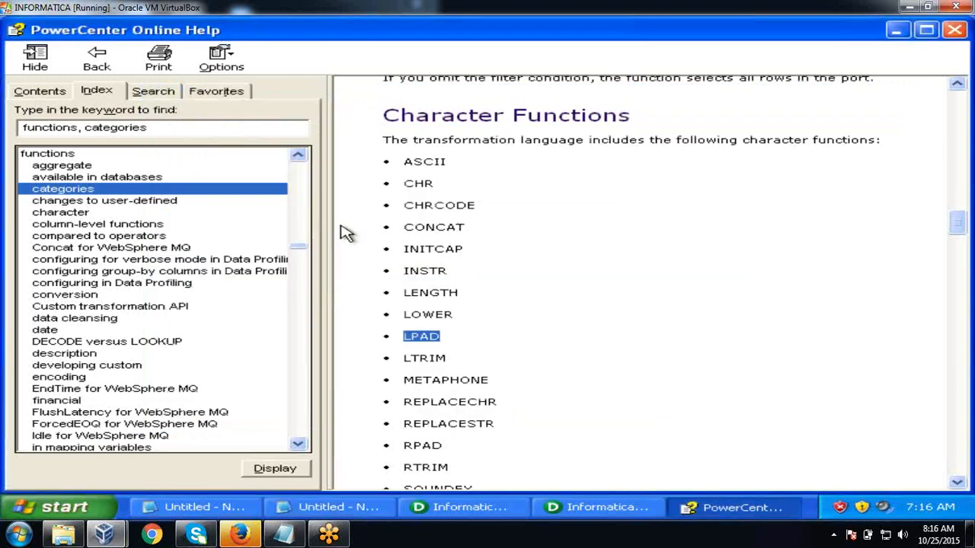
left_click(957, 483)
left_click(957, 482)
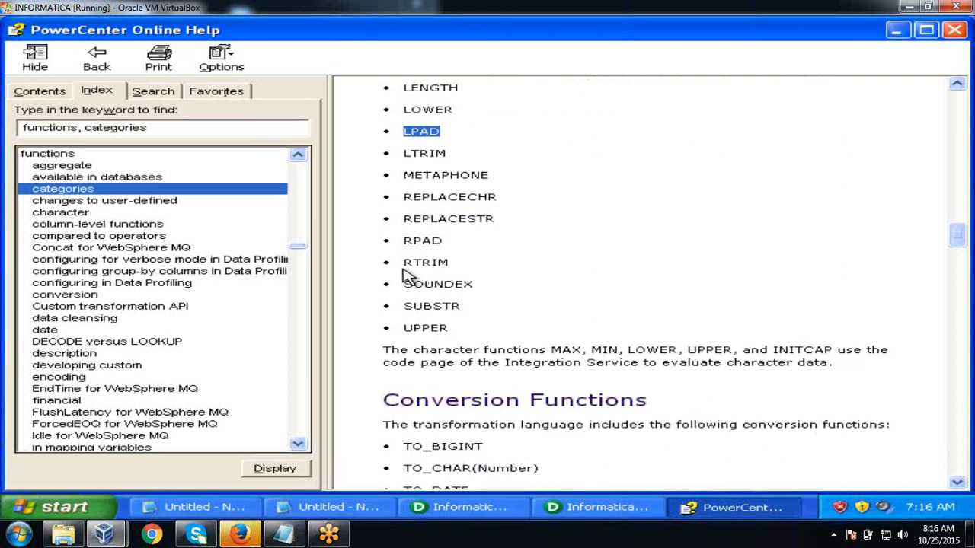
left_click_drag(402, 154, 446, 158)
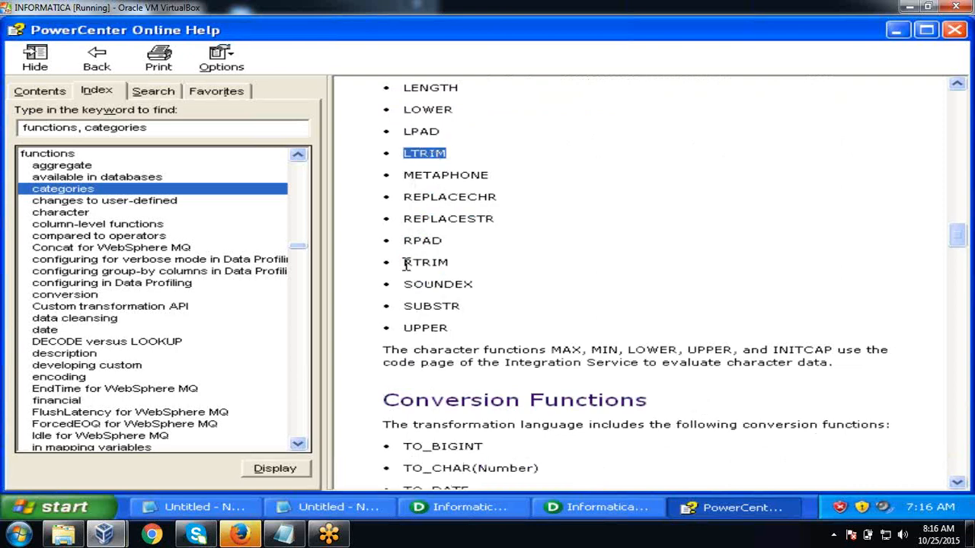
left_click_drag(405, 263, 454, 271)
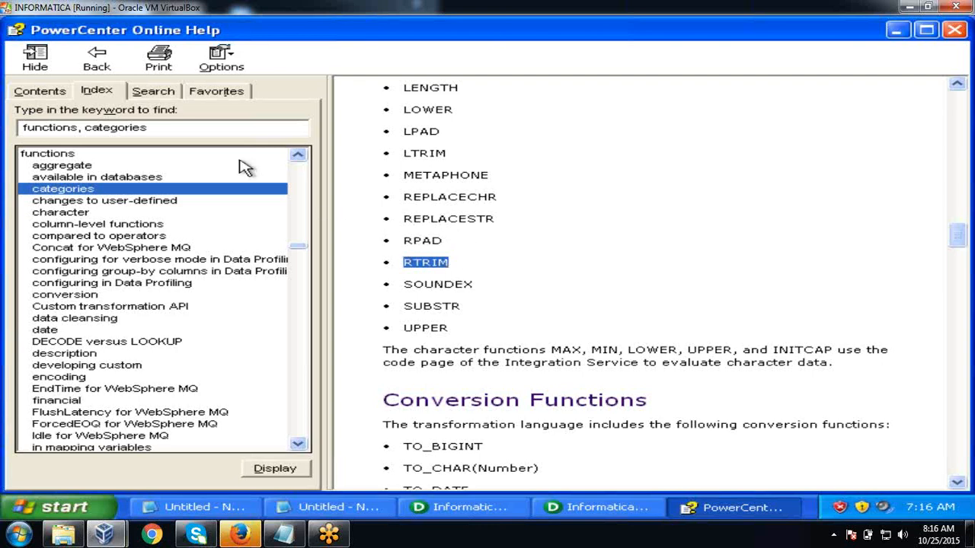
- Open the LPAD topic from the index and review its examples padding 702 with 000 and 484834
left_click(167, 128)
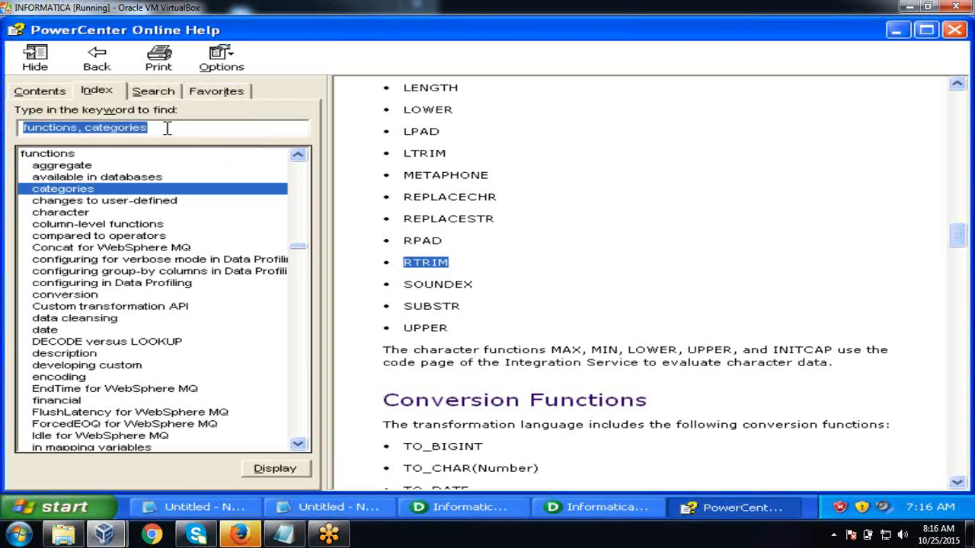
type("l")
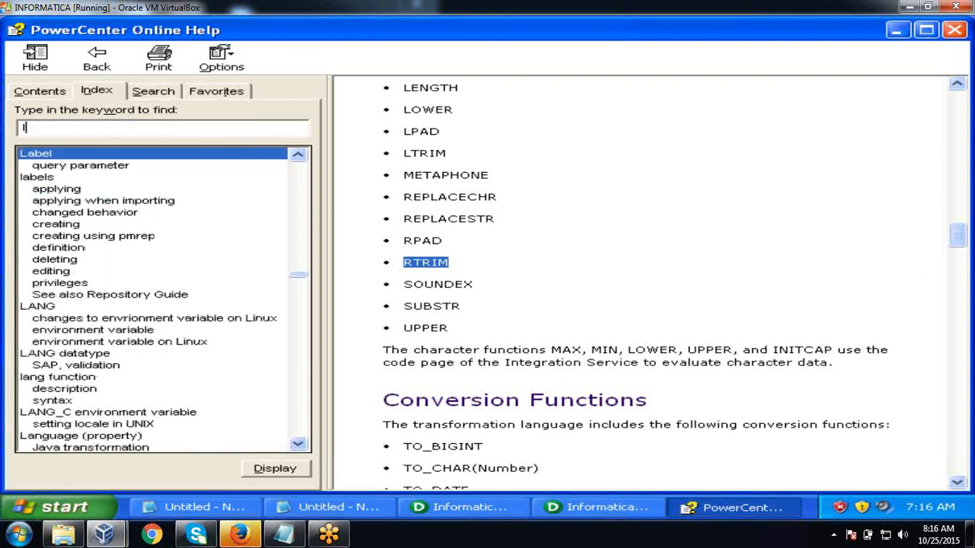
type("pad")
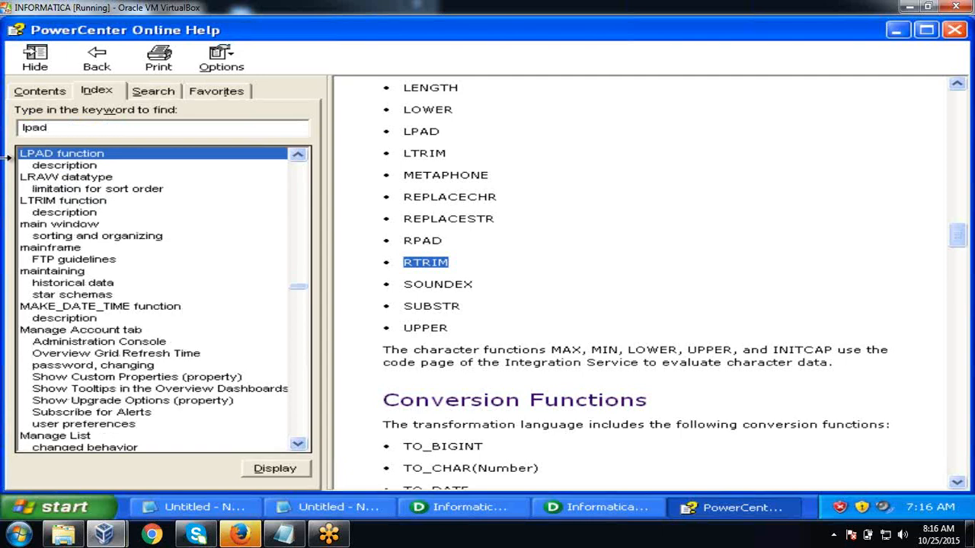
double_click(47, 166)
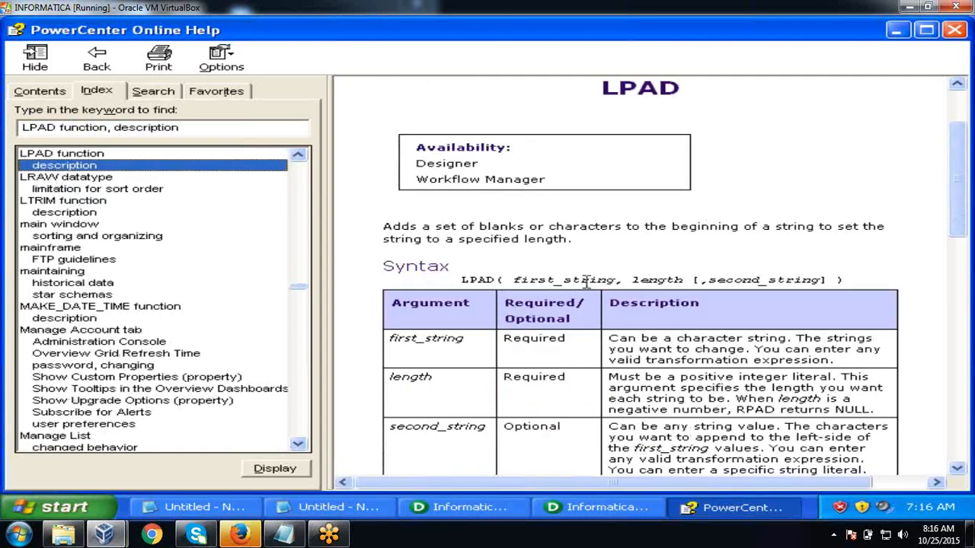
left_click_drag(963, 198, 963, 335)
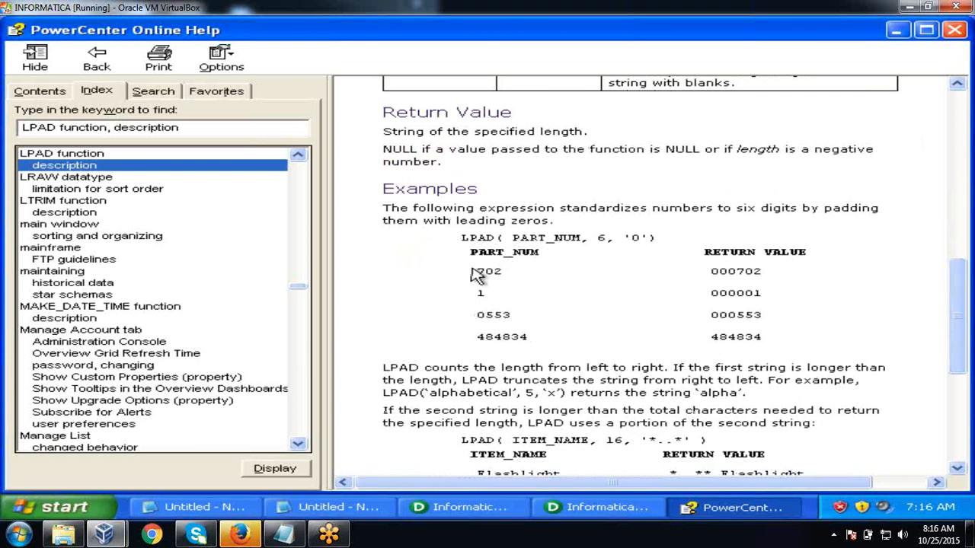
left_click_drag(477, 271, 512, 279)
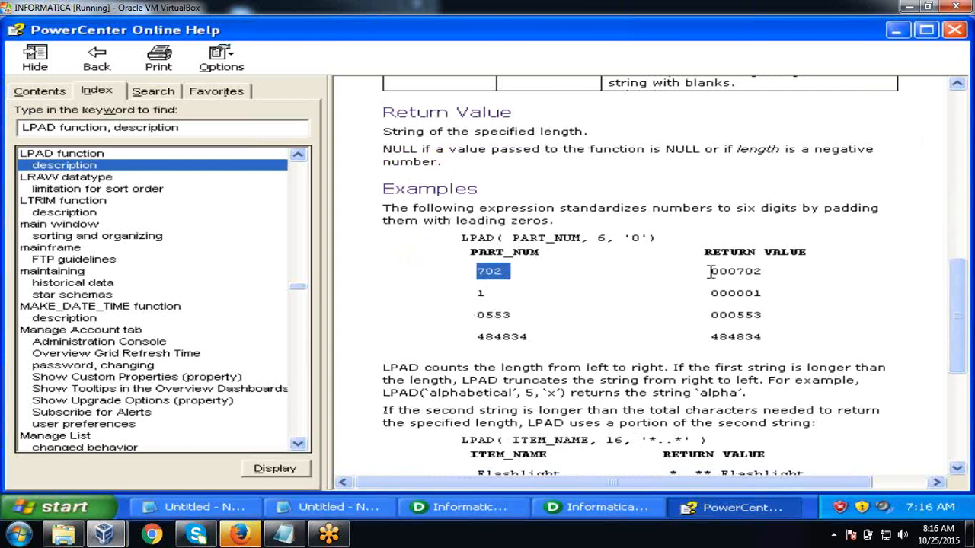
left_click_drag(709, 271, 736, 272)
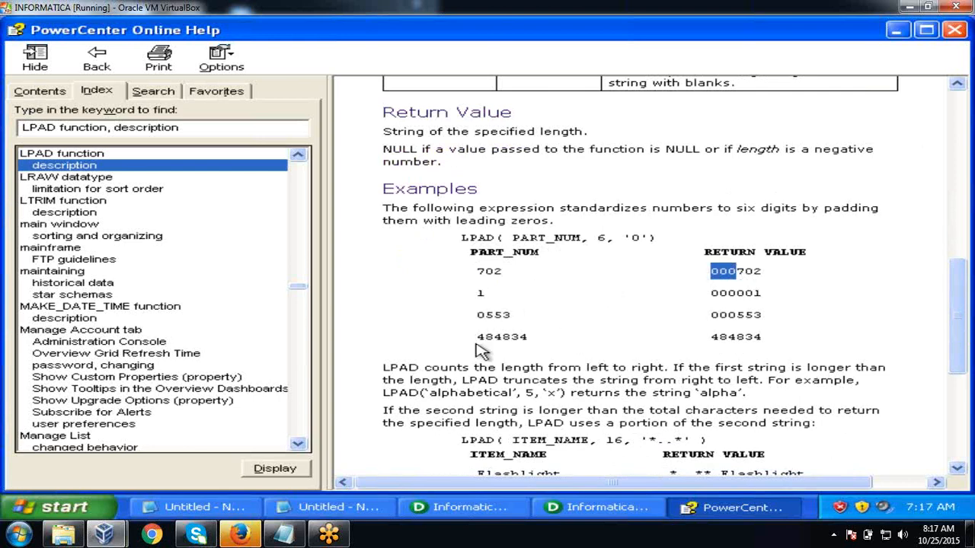
left_click_drag(475, 339, 527, 342)
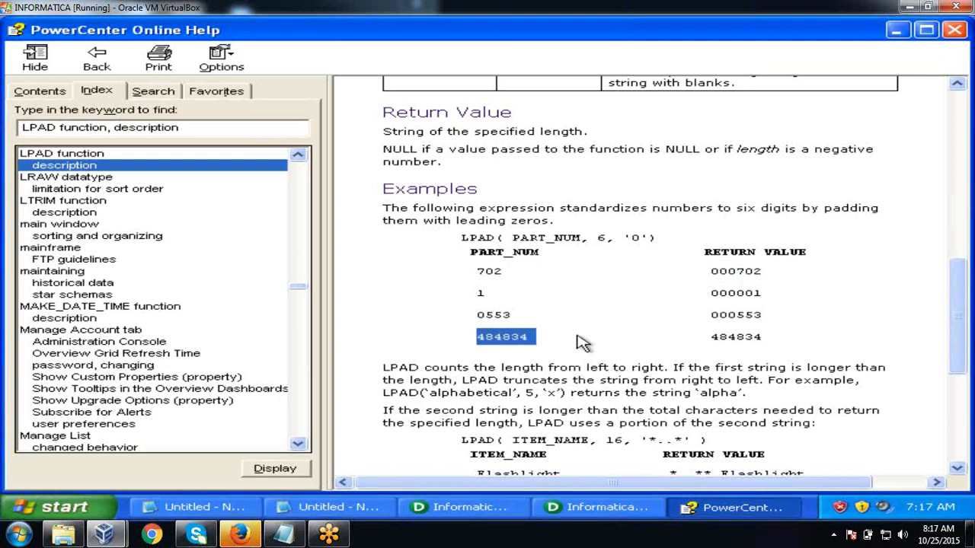
left_click(583, 343)
left_click_drag(959, 280, 965, 101)
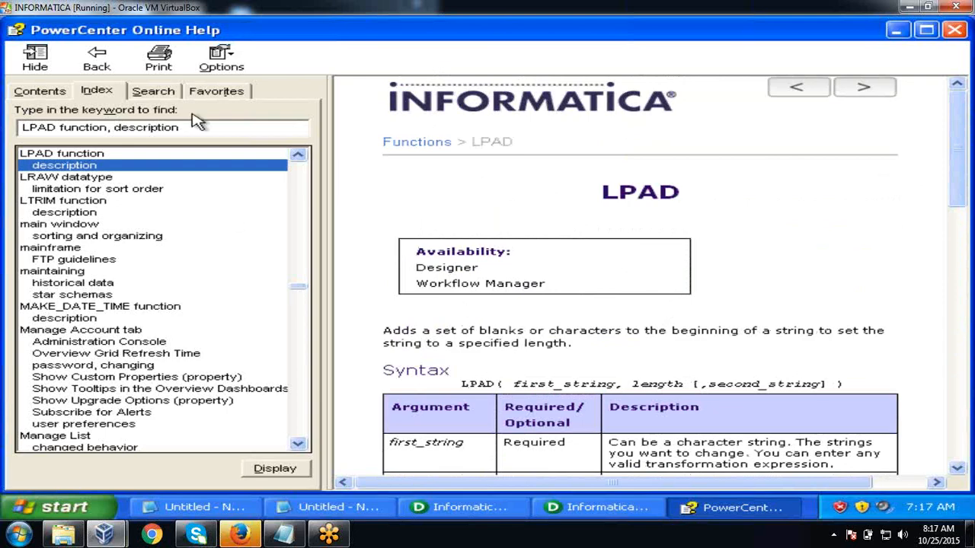
- Open the LOWER topic to its FIRST_NAME example, then re-enter 'functions' in the index search
left_click_drag(187, 127, 4, 106)
type("lower")
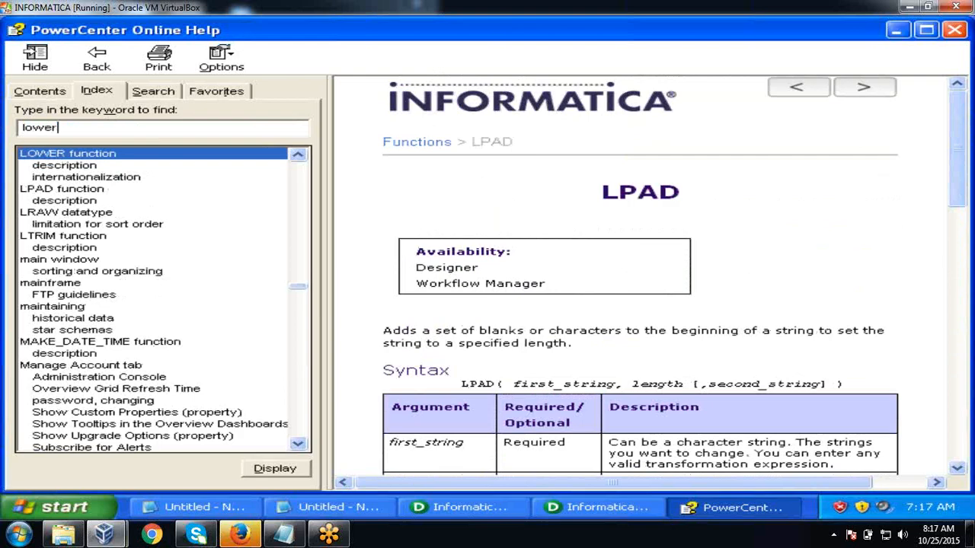
double_click(79, 167)
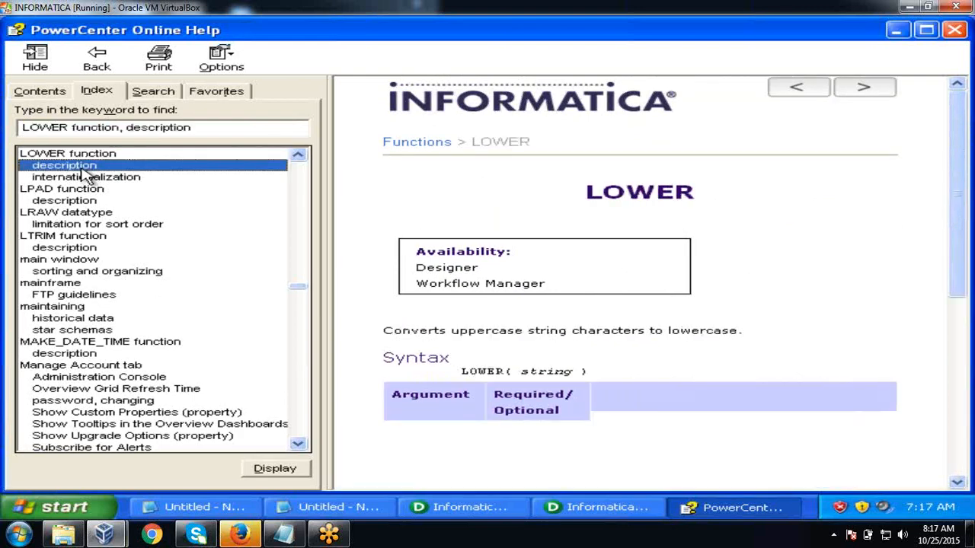
scroll(305, 163, "down", 3)
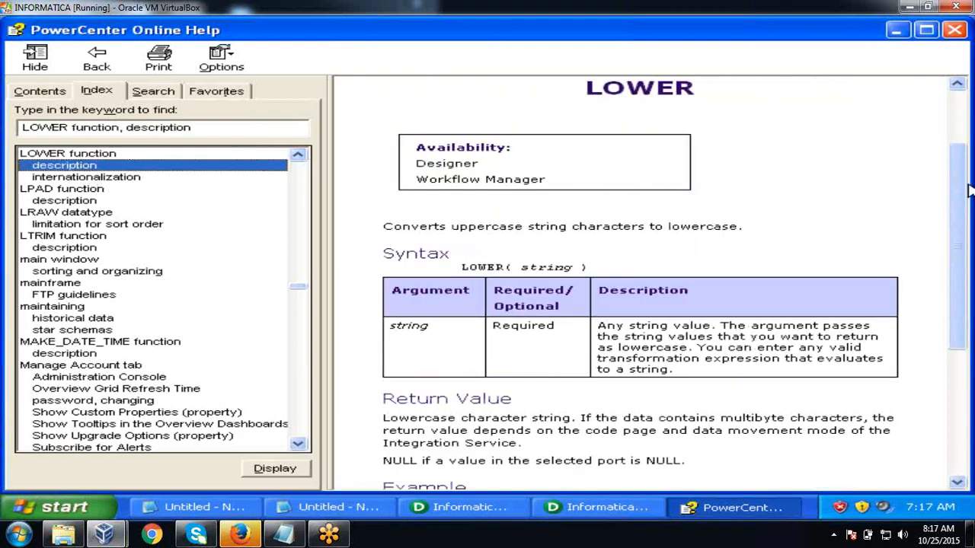
left_click_drag(966, 189, 963, 315)
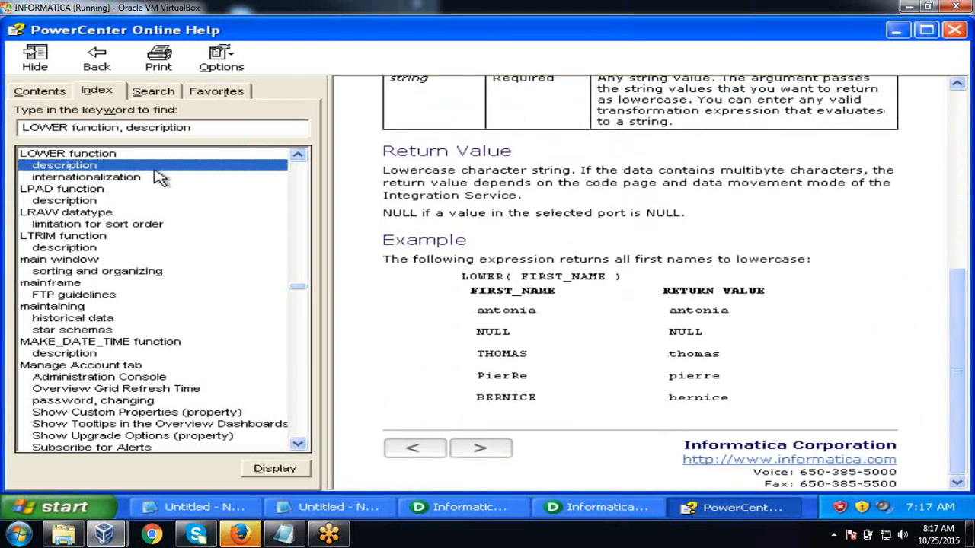
left_click_drag(207, 128, 6, 114)
type("functions")
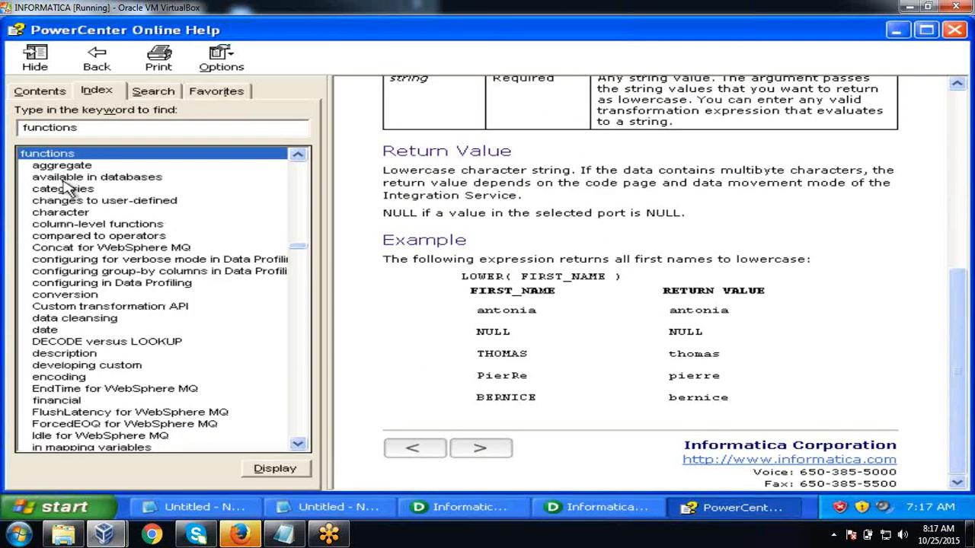
- Open the function categories topic, find REPLACESTR under Character Functions, and return to Notepad
double_click(64, 190)
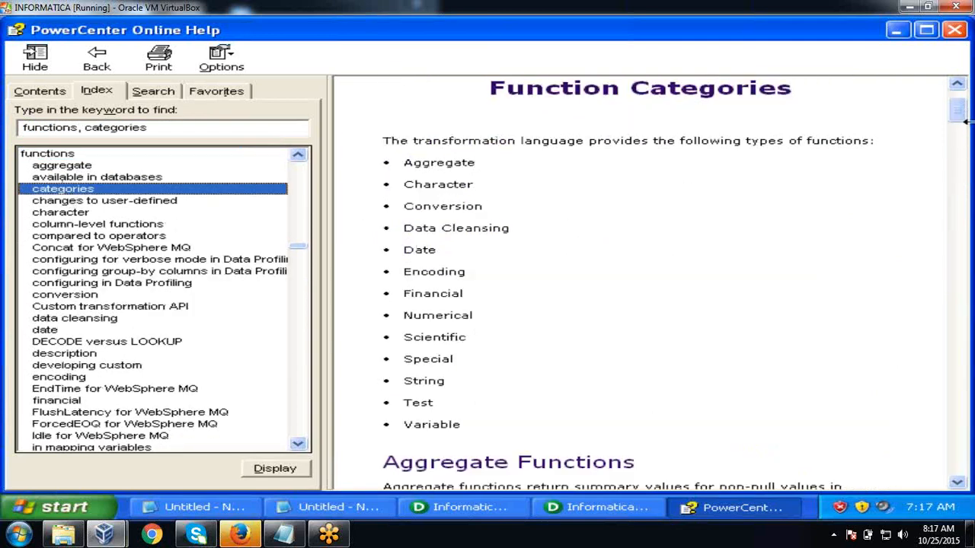
scroll(964, 118, "down", 3)
left_click_drag(964, 118, 967, 232)
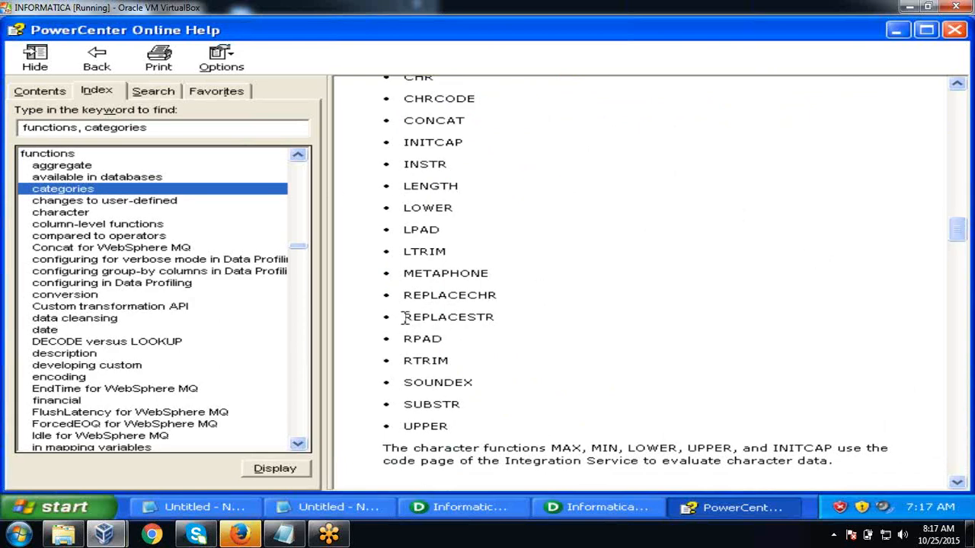
left_click_drag(404, 317, 487, 316)
double_click(486, 316)
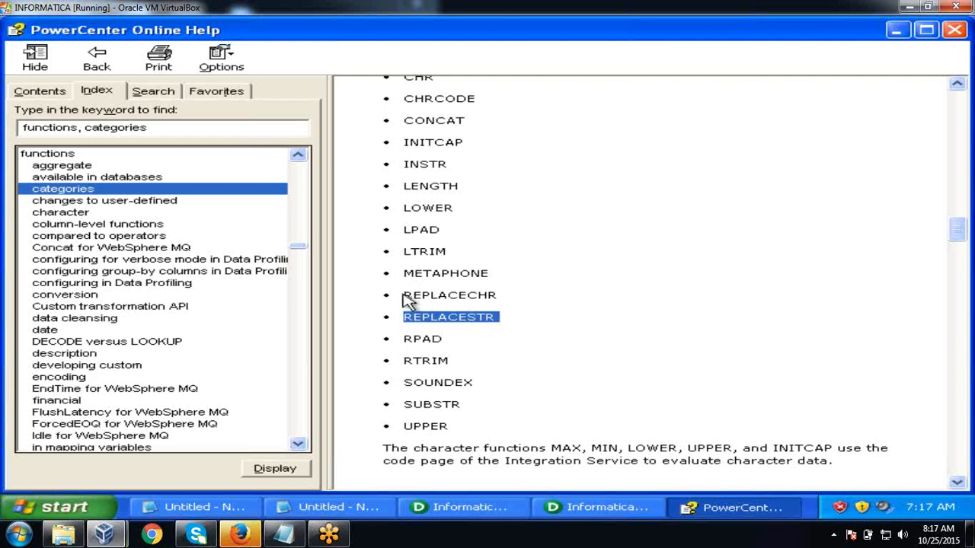
key("alt+Tab")
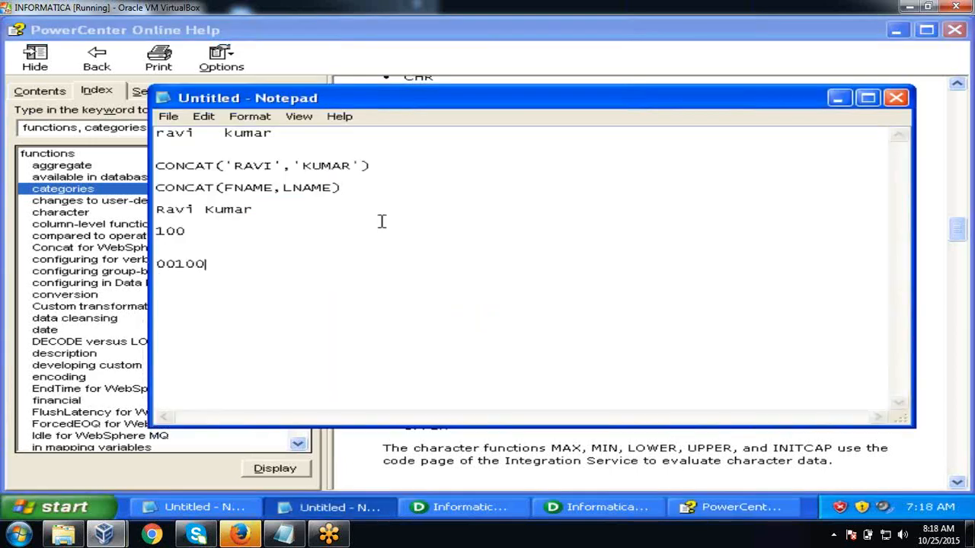
- Replace the notes with replacestr('abcd xyz','abcd','pqr') and its result pqr xyz below
key("ctrl+a")
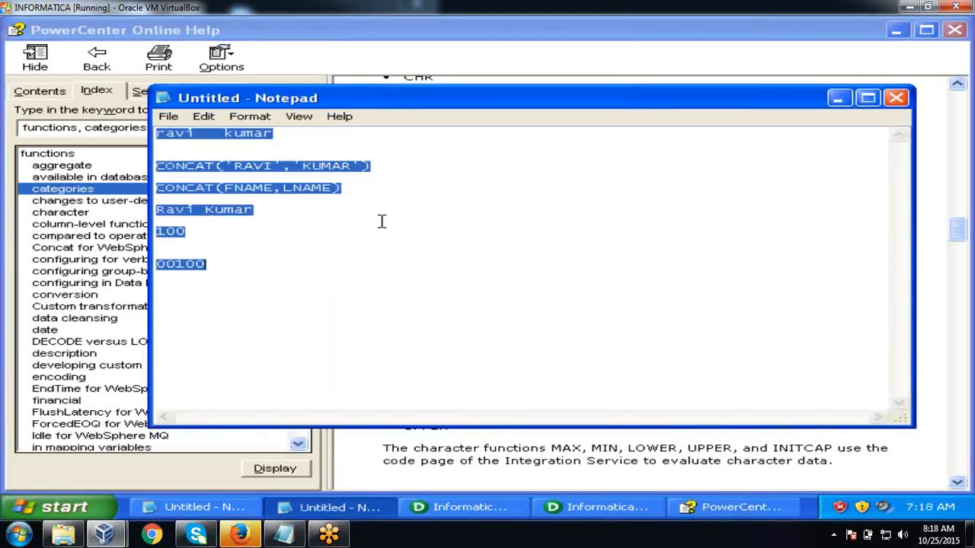
type("re")
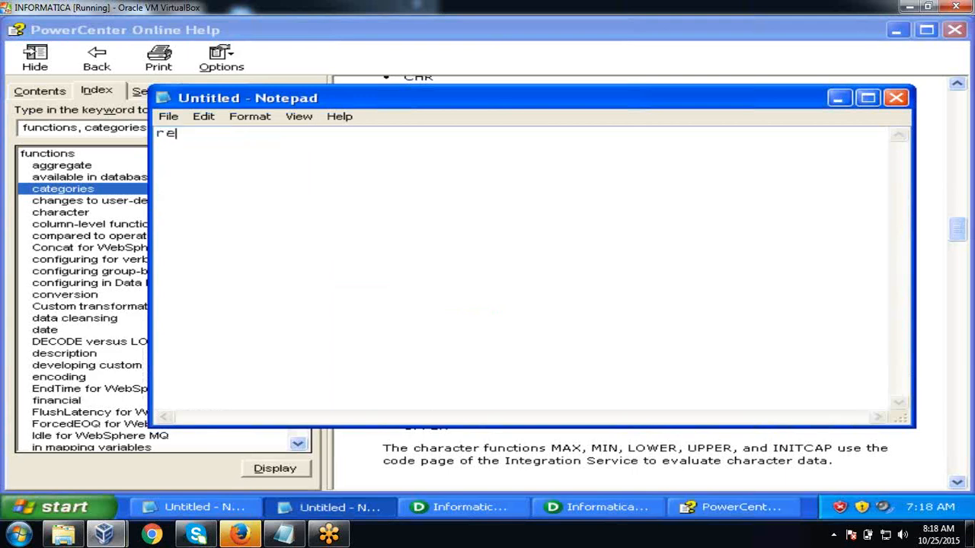
type("placestr")
key("alt+Tab")
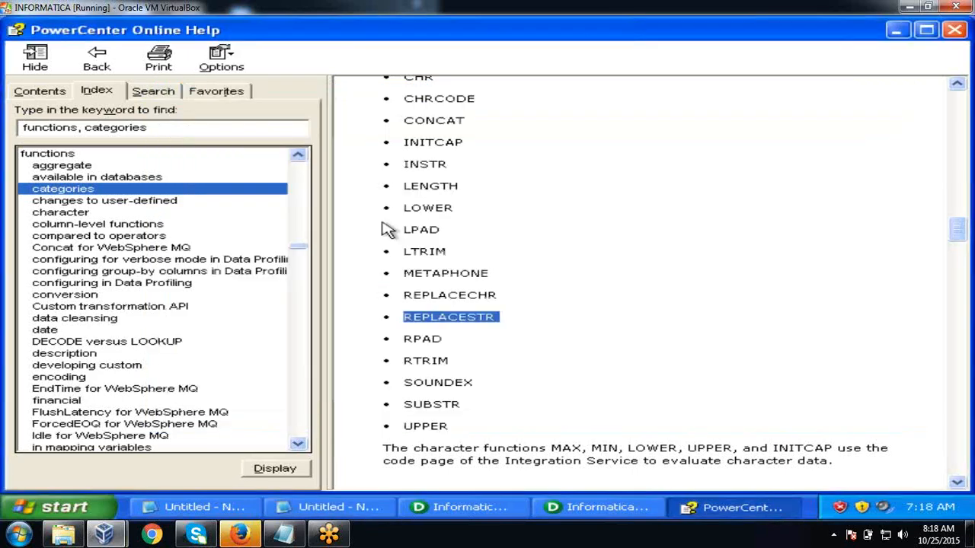
key("alt+Tab")
type("r(")
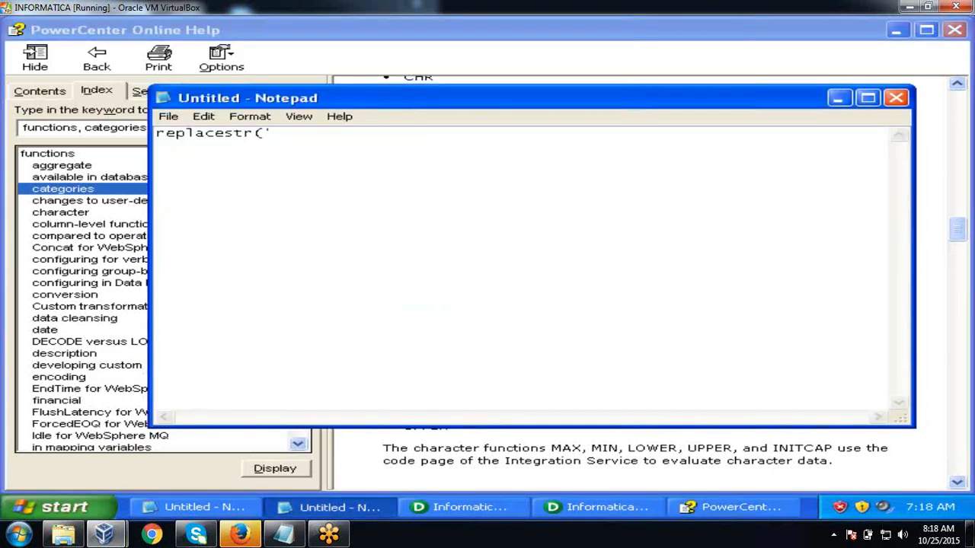
type("'abcd xyz")
type("','abcd',")
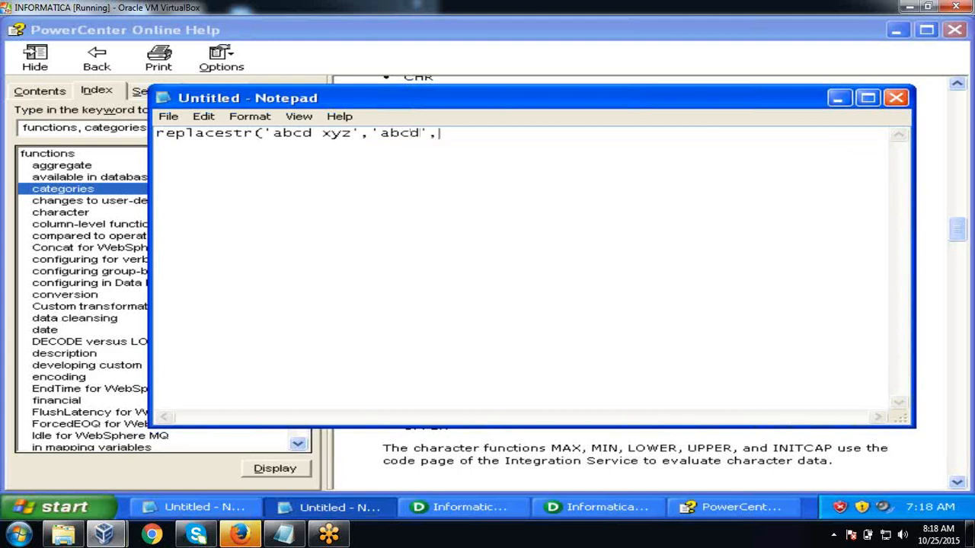
type("pq")
key("Return")
key("Return")
type("pqr xyz")
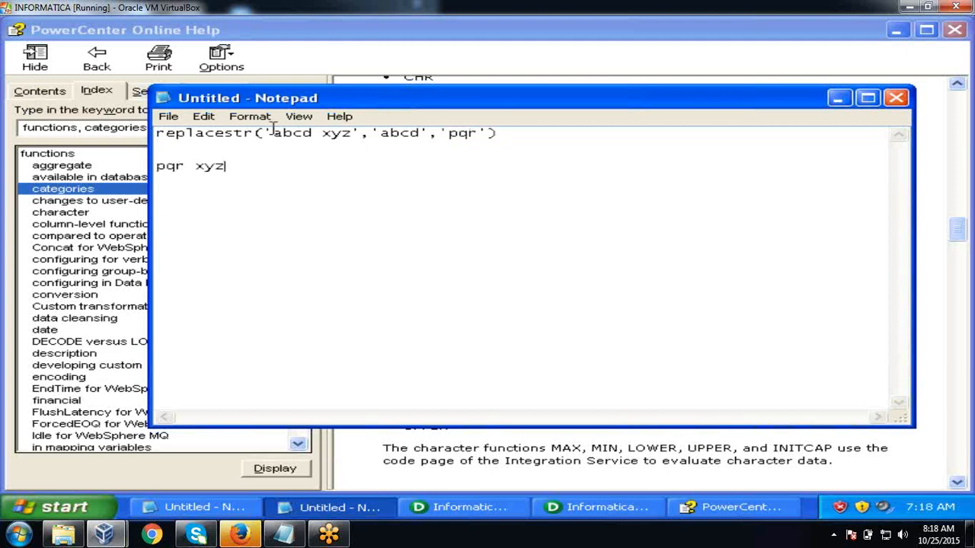
- Highlight the search string abcd and the replacement pqr in the replacestr example
left_click_drag(272, 132, 311, 134)
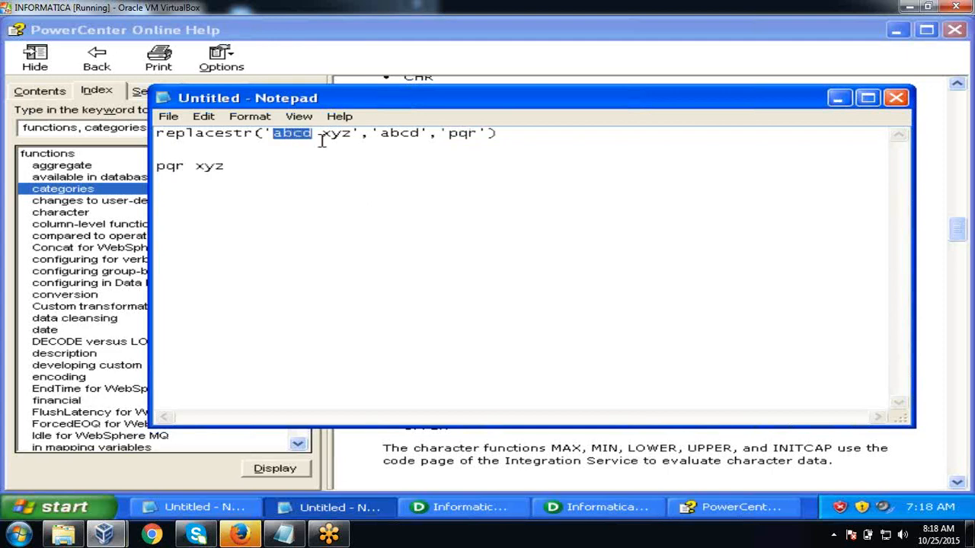
left_click(450, 134)
left_click_drag(449, 134, 474, 134)
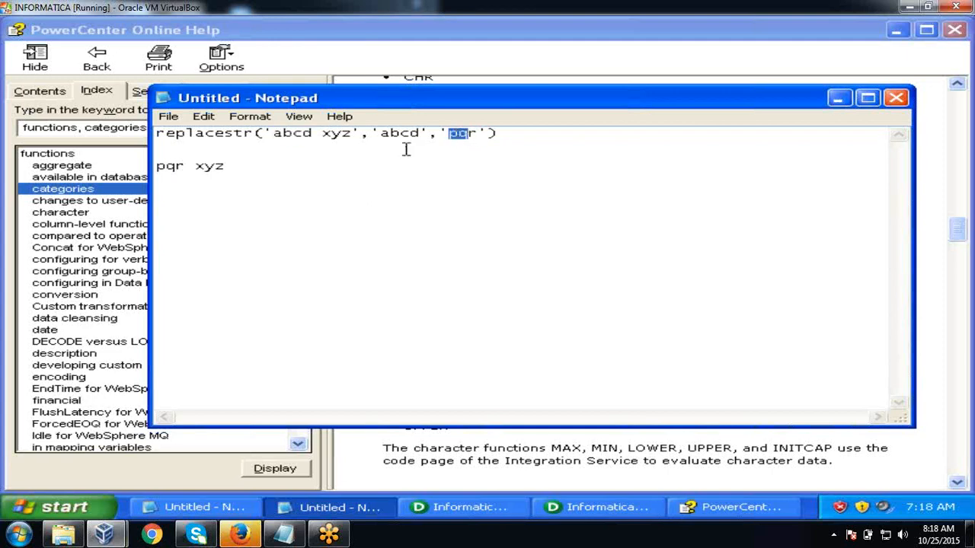
left_click(285, 181)
- Start a replcehr( line and paste the replacestr arguments into it
key("Return")
key("Return")
type("replcehar")
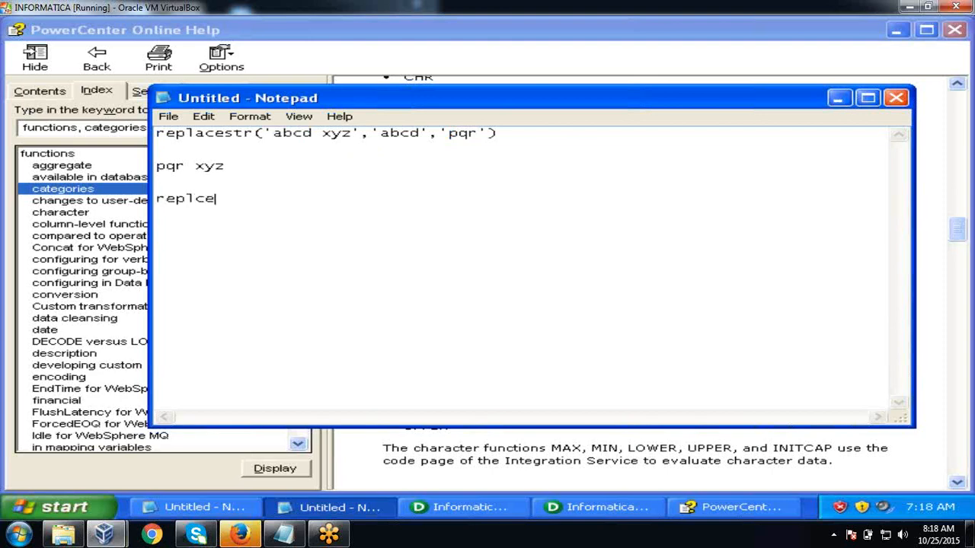
key("BackSpace")
key("BackSpace")
type("r(")
left_click_drag(263, 132, 499, 113)
key("shift+Left")
key("shift+Left")
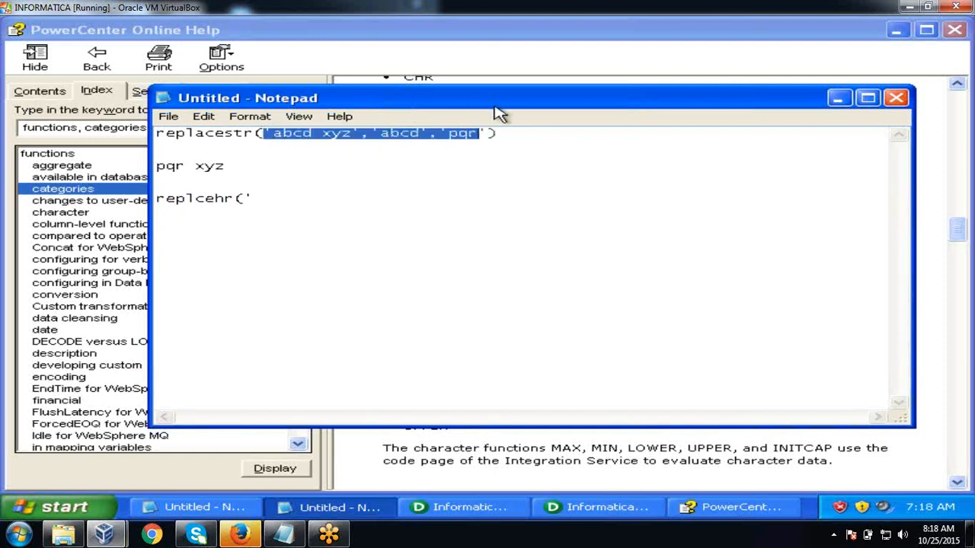
key("shift+Right")
key("shift+Right")
key("ctrl+c")
left_click(261, 200)
key("ctrl+v")
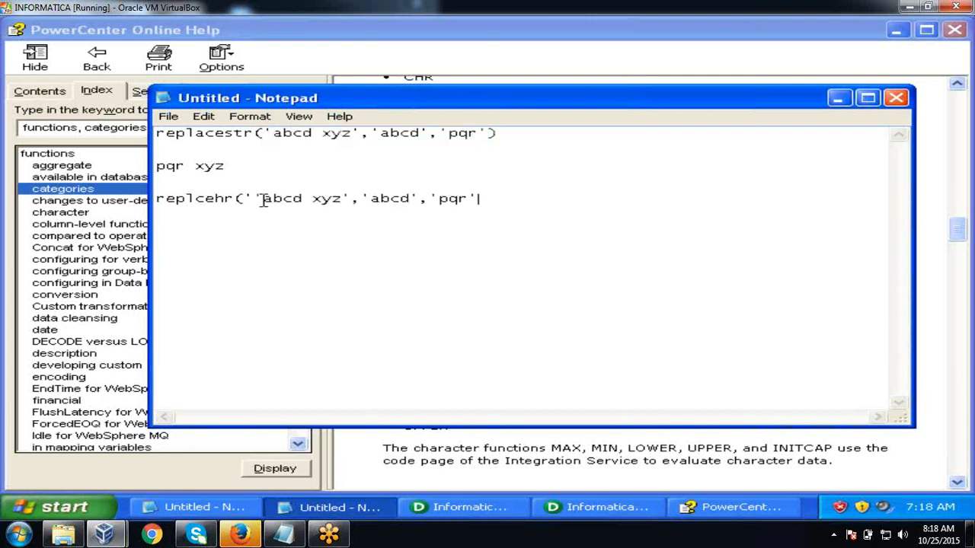
- Fix the duplicated quote, close the parenthesis, and change pqr to pqrs in replcehr
left_click(255, 198)
key("BackSpace")
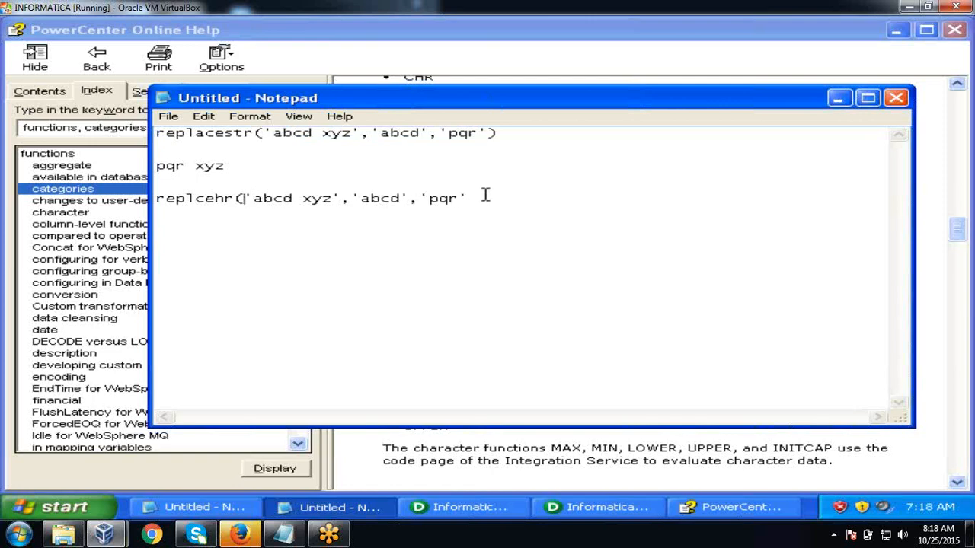
left_click(481, 196)
type(")")
left_click(394, 200)
key("BackSpace")
type("'")
left_click(456, 198)
type("s")
- Change the input string abcd to acbd in both the replcehr and replacestr lines
left_click(275, 198)
key("BackSpace")
type("b")
left_click(296, 145)
left_click(293, 135)
key("BackSpace")
type("b")
- Change the replacestr result from pqr xyz to abcd xyz
left_click_drag(380, 132, 431, 133)
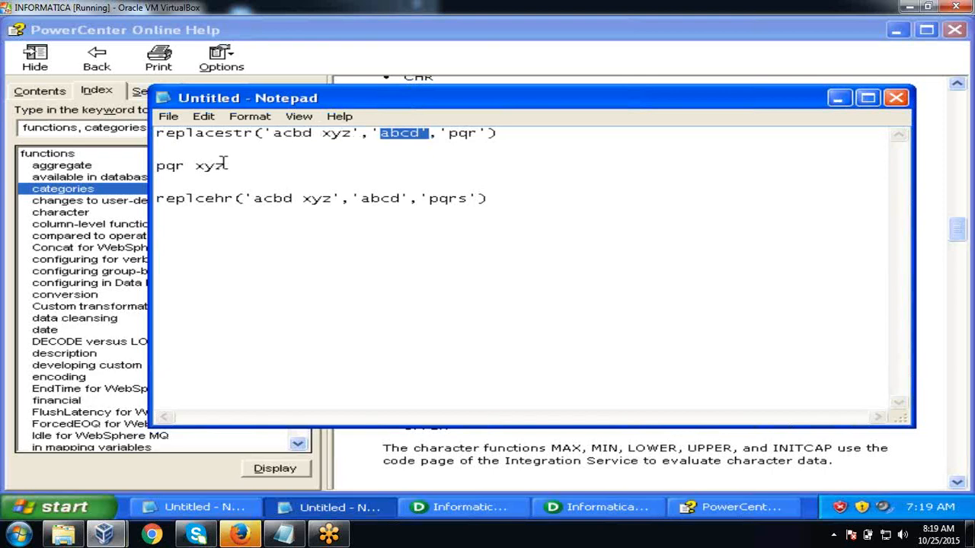
left_click_drag(225, 166, 156, 166)
type("abc")
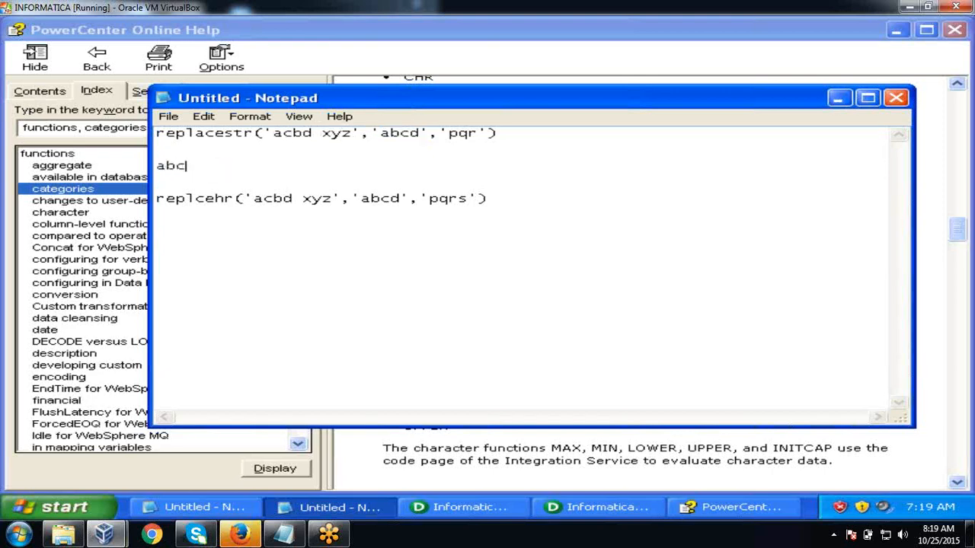
type("d xyz")
- Add prqs xyz as the result line beneath the replcehr example
left_click(494, 199)
key("Return")
key("Return")
type("prq")
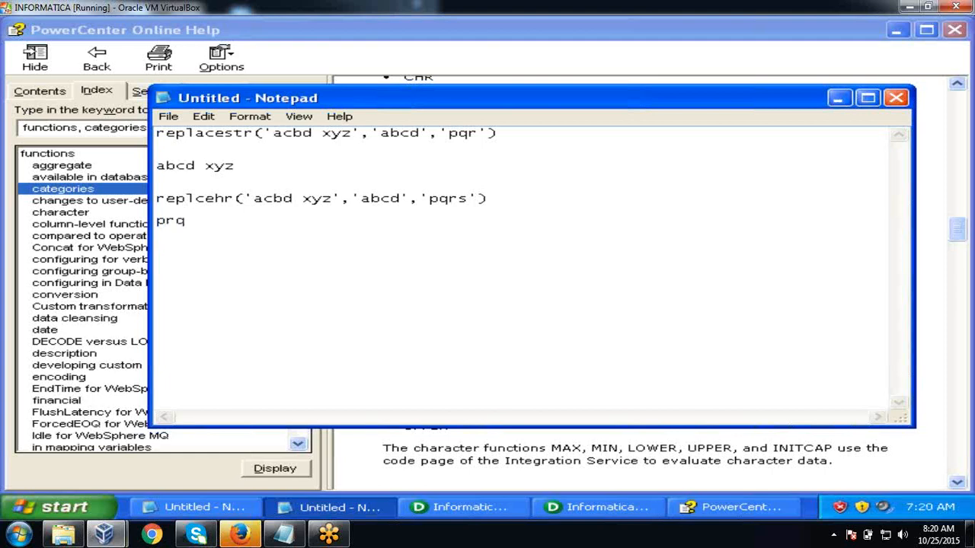
type("s xyz")
left_click_drag(361, 199, 367, 201)
left_click(273, 174)
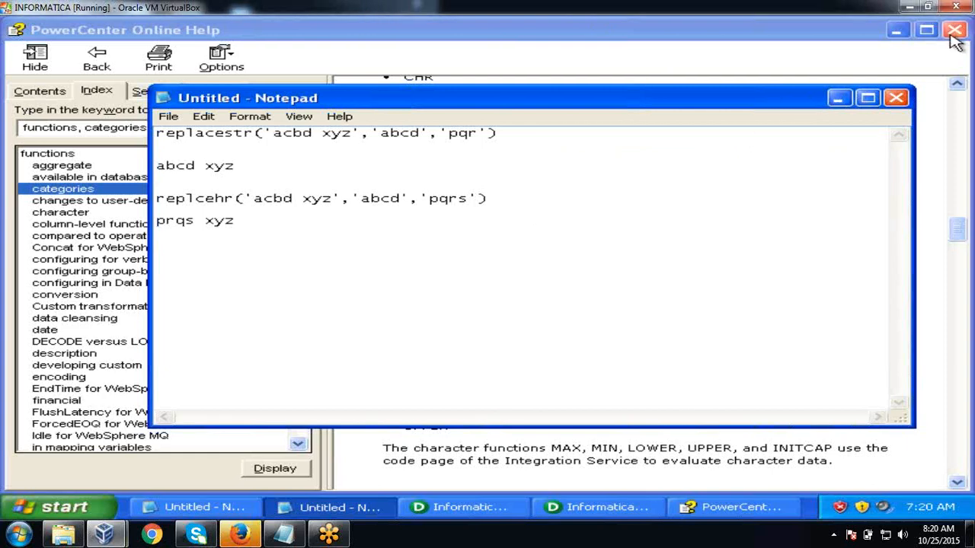
- Minimize Notepad and scroll the help to Conversion Functions, marking TO_DATE and TO_DECIMAL
left_click(839, 98)
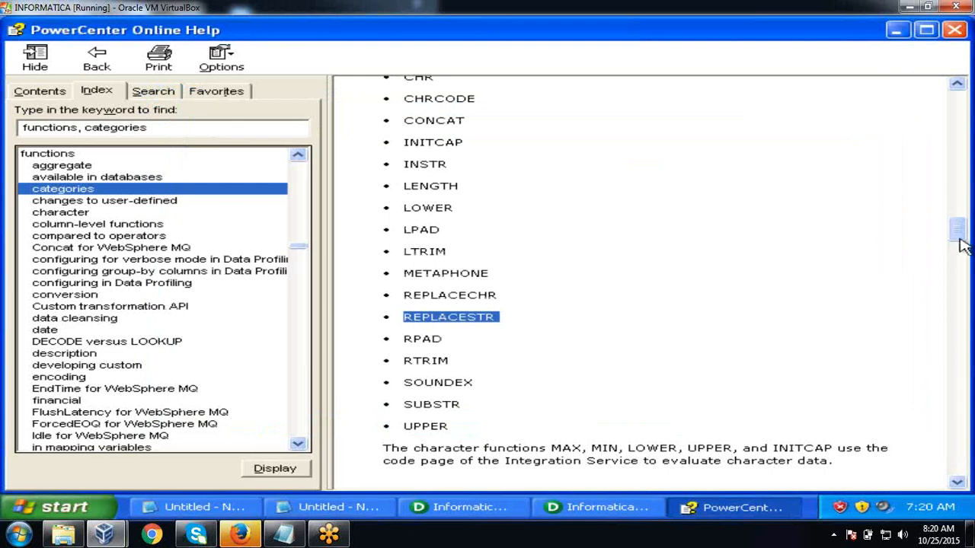
left_click_drag(961, 233, 963, 252)
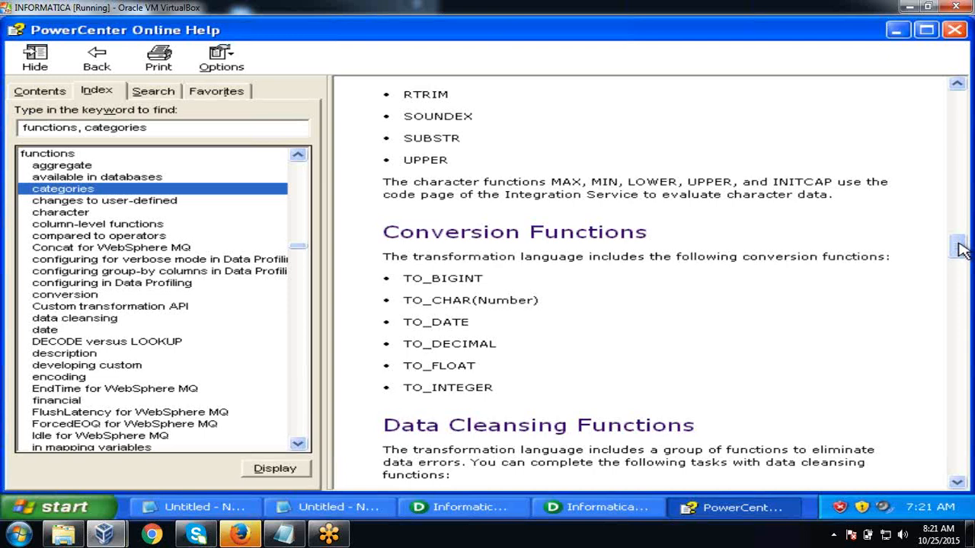
double_click(404, 320)
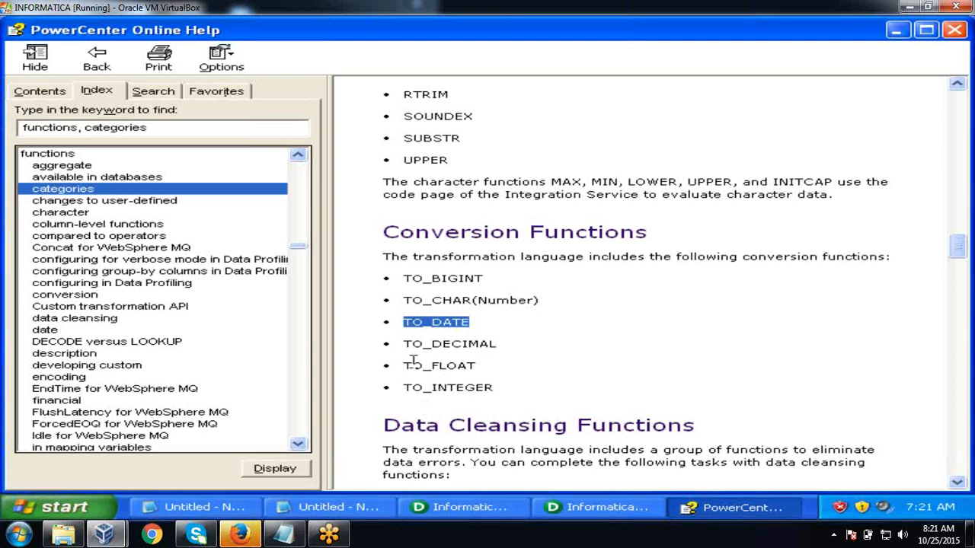
left_click_drag(404, 347, 495, 343)
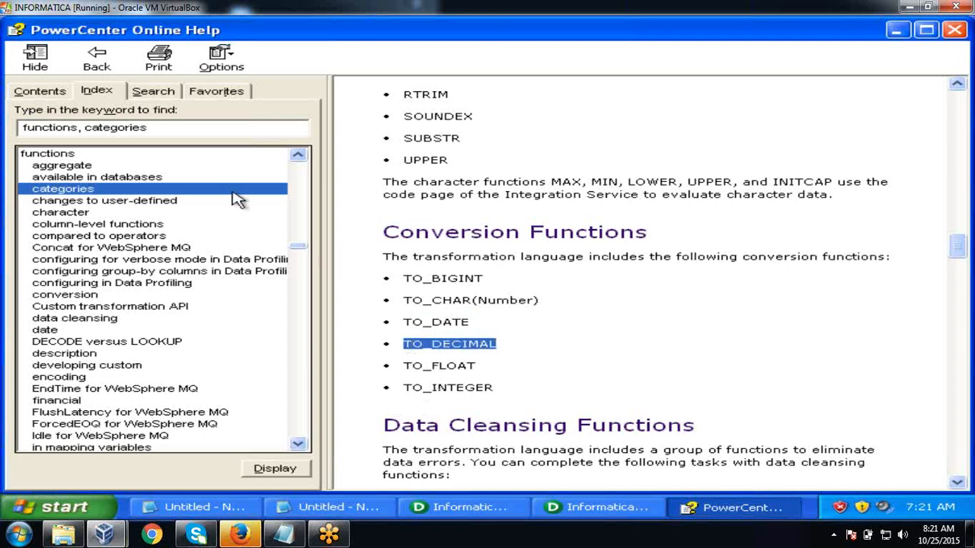
- Search the index for TO_DECIMAL and open its function description
left_click(152, 126)
key("shift+Home")
type("TO")
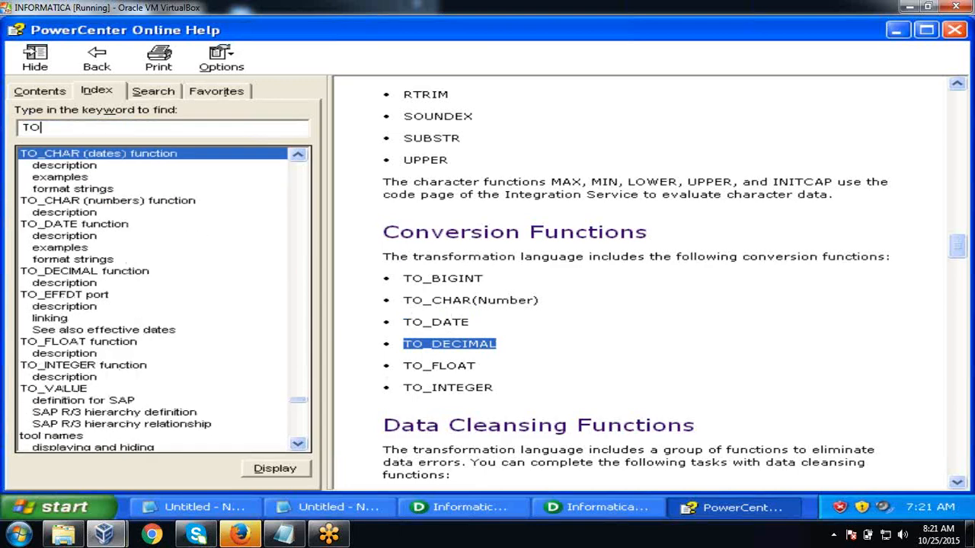
type("_DECI")
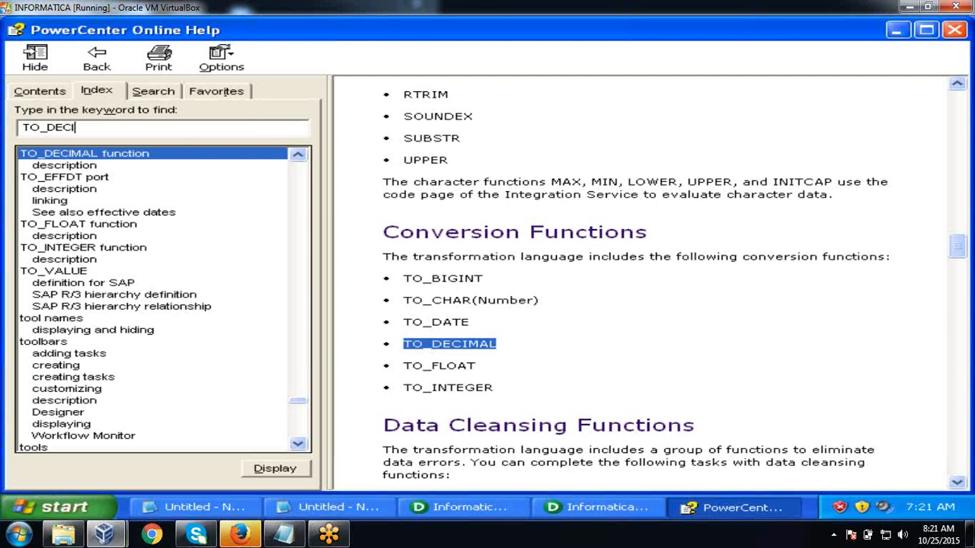
type("MAL")
double_click(72, 168)
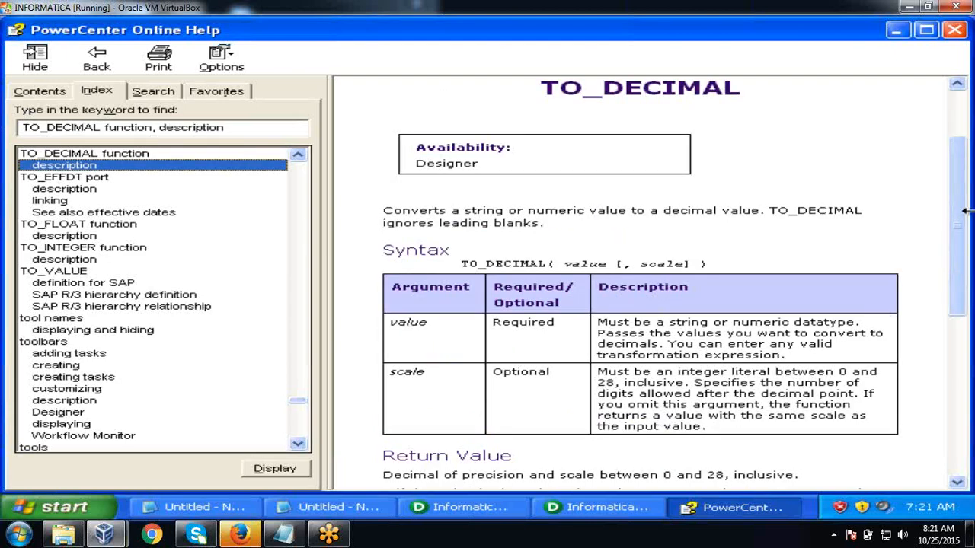
- Review the IN_TAX example: 15.6789 rounds to 15.679 and A12.3Grove returns 0
left_click_drag(963, 207, 963, 350)
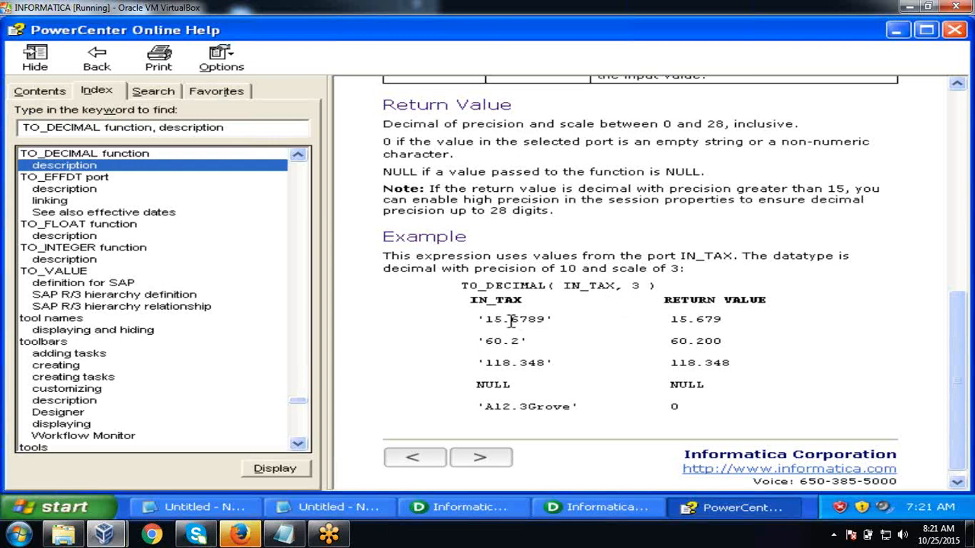
left_click_drag(511, 320, 535, 323)
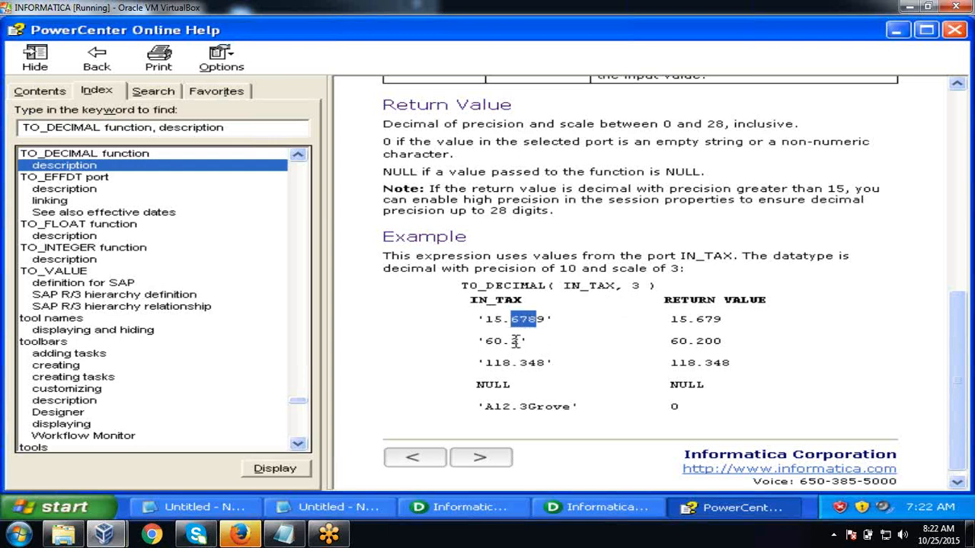
left_click(515, 342)
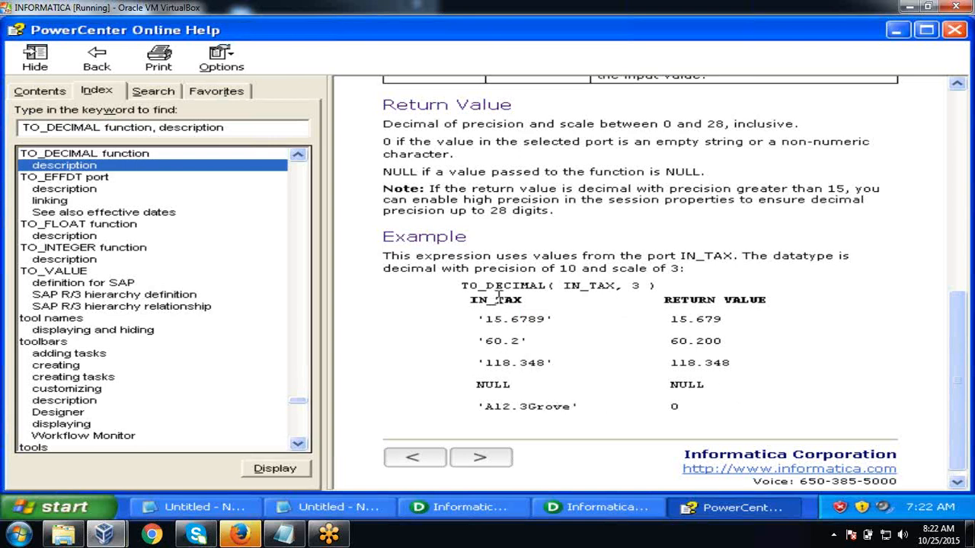
left_click_drag(522, 405, 572, 406)
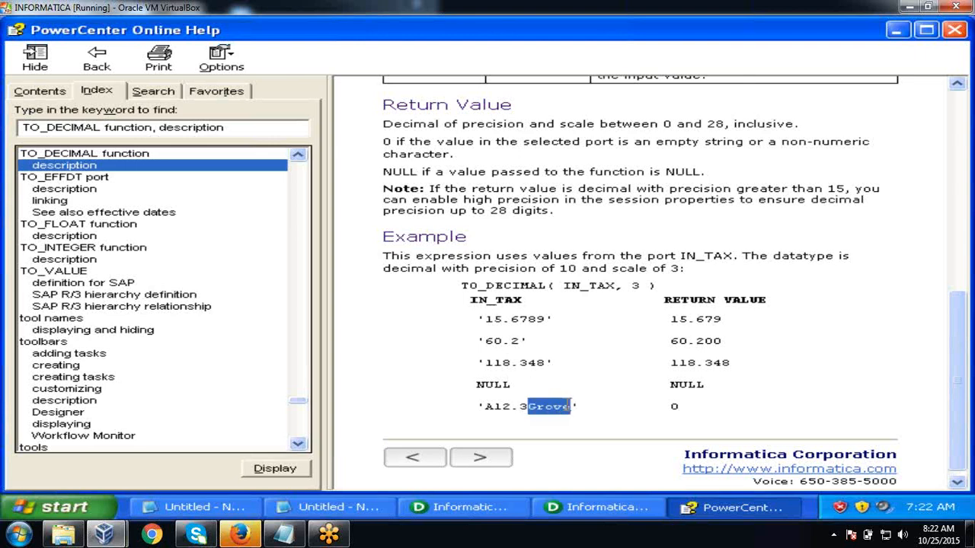
double_click(674, 406)
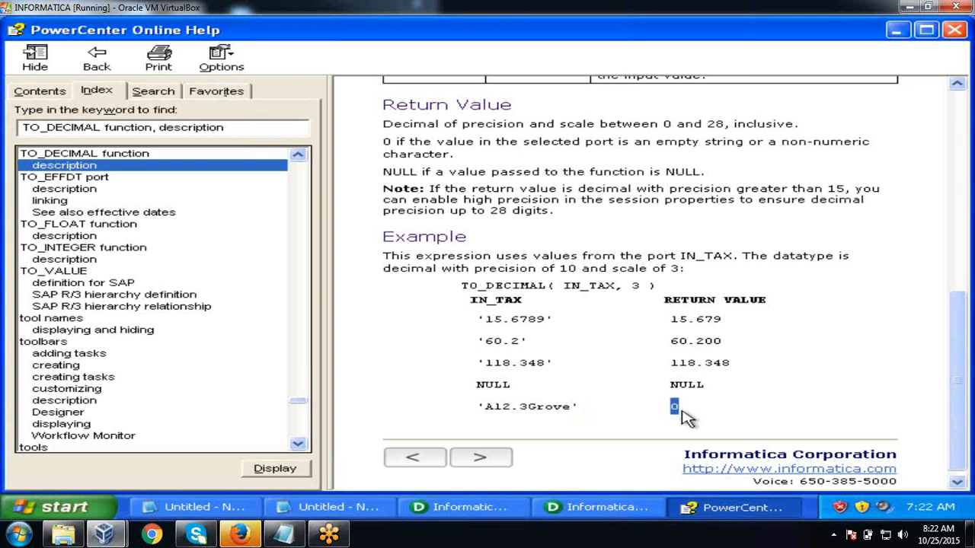
left_click(561, 343)
left_click(42, 92)
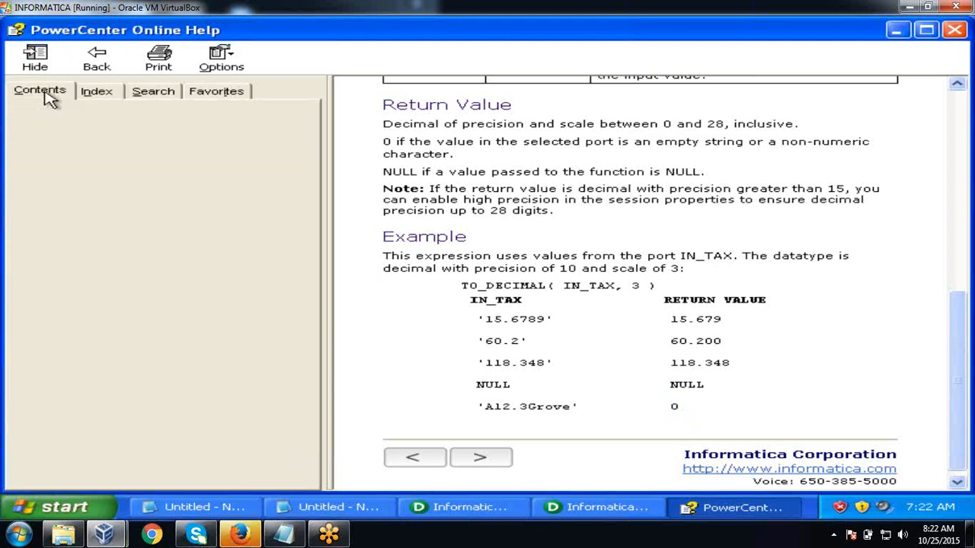
- Reopen the function categories topic via FUNCTIONS and mark IS_DATE under Data Cleansing Functions
left_click(98, 92)
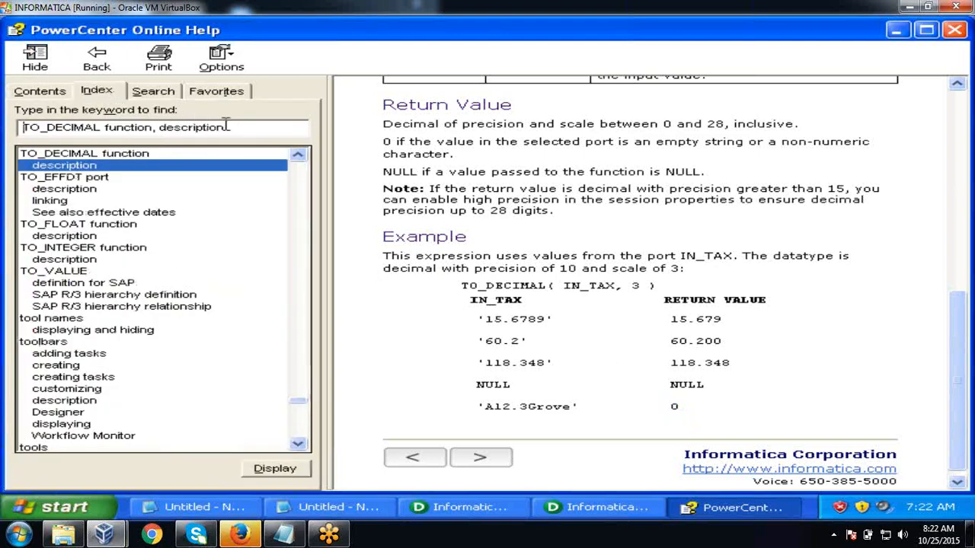
left_click_drag(226, 127, 14, 130)
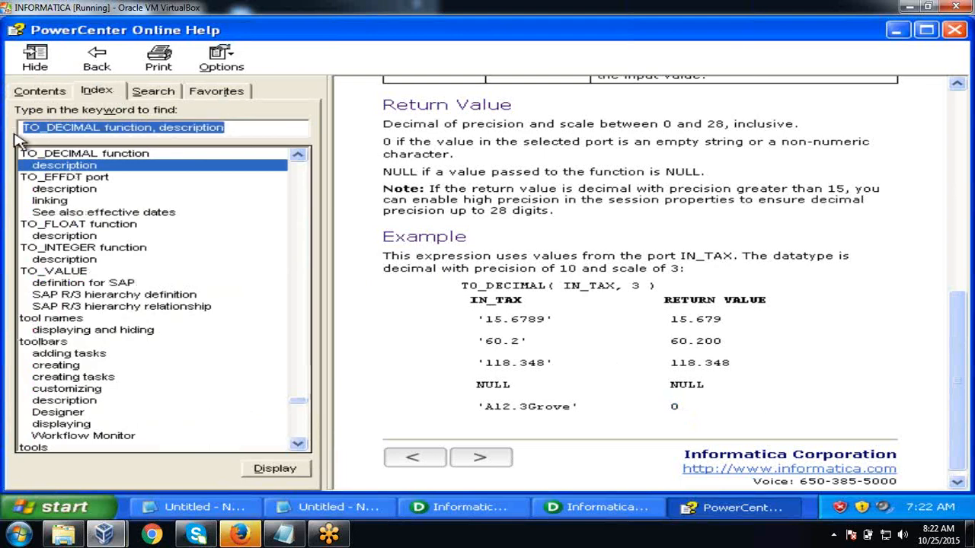
type("FUNCTIONS")
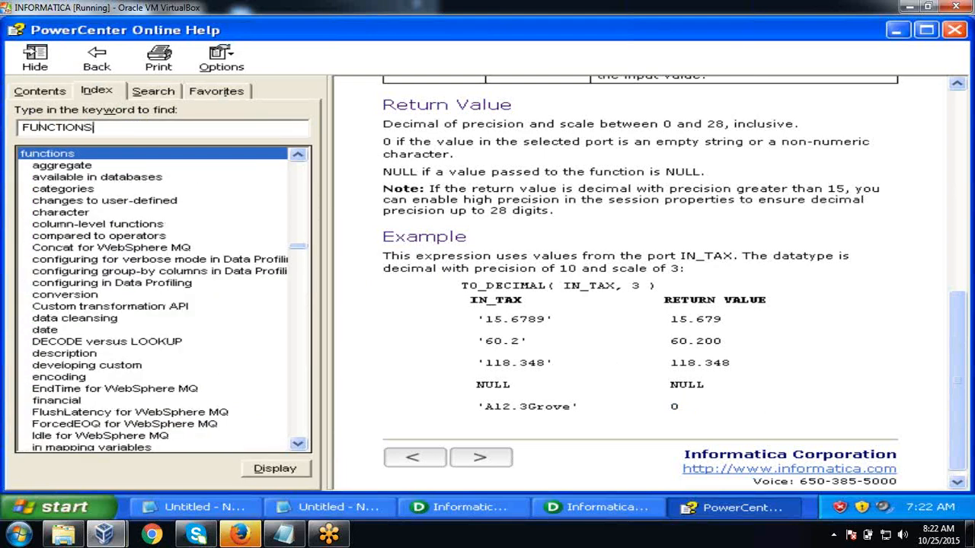
double_click(76, 189)
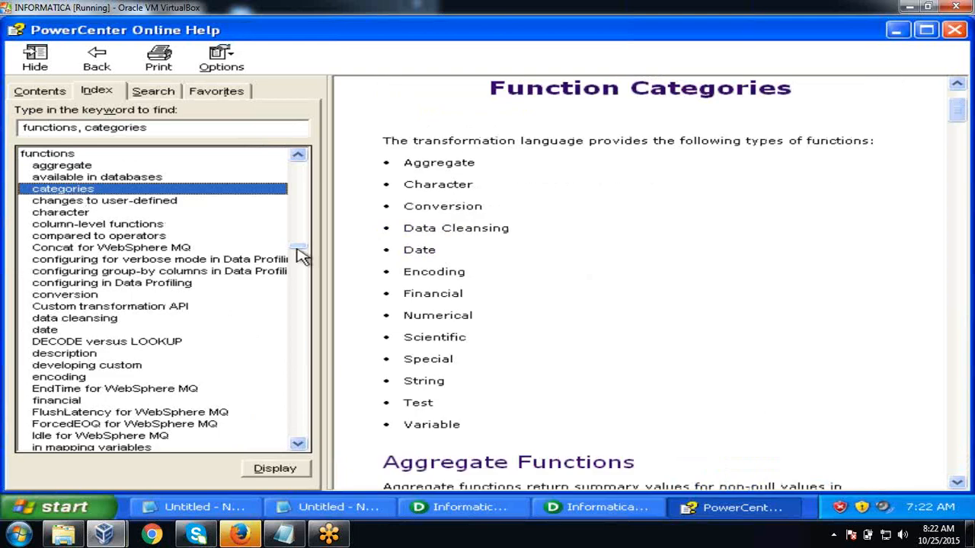
left_click_drag(957, 113, 971, 287)
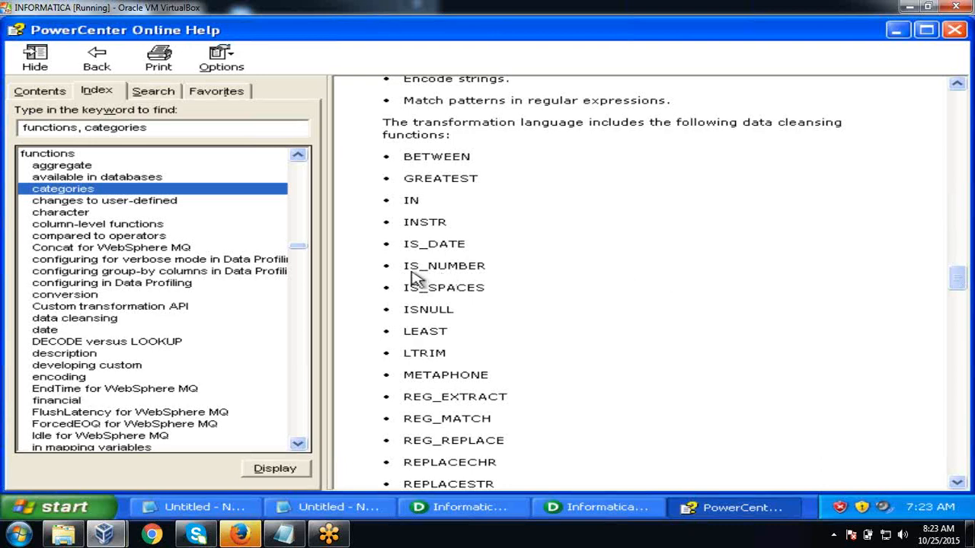
left_click_drag(405, 244, 461, 244)
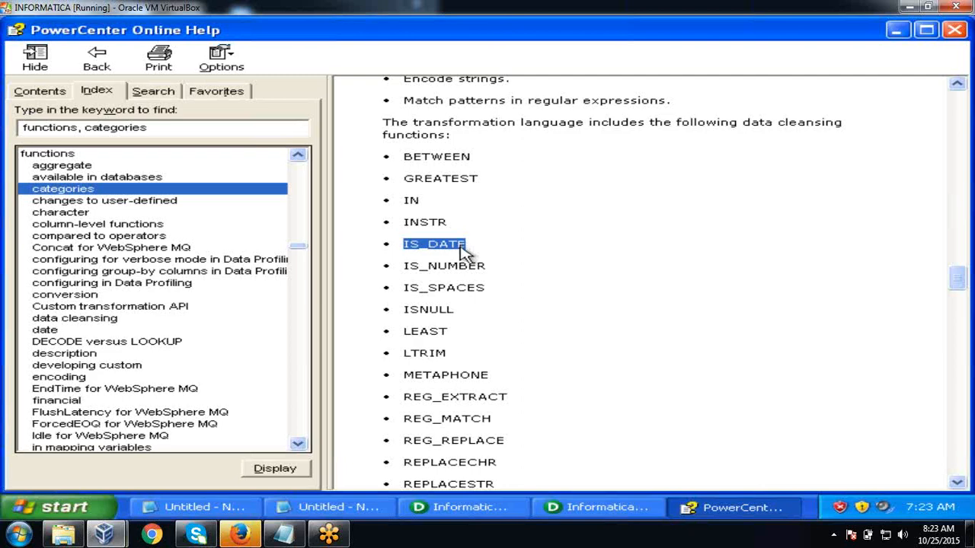
- Clear the old replace examples from the notes and write IS_DATE(DOB, 'YYYYMMDD')
left_click(303, 508)
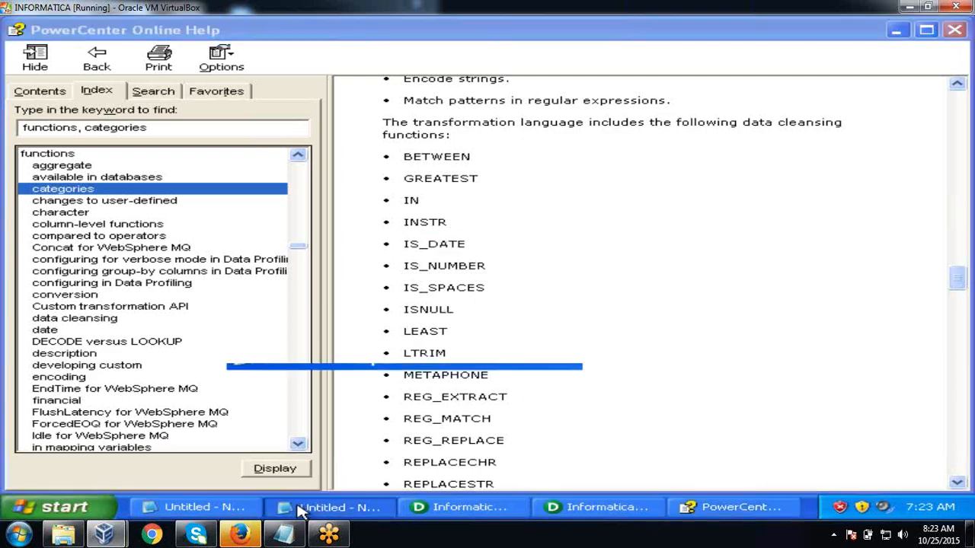
key("ctrl+a")
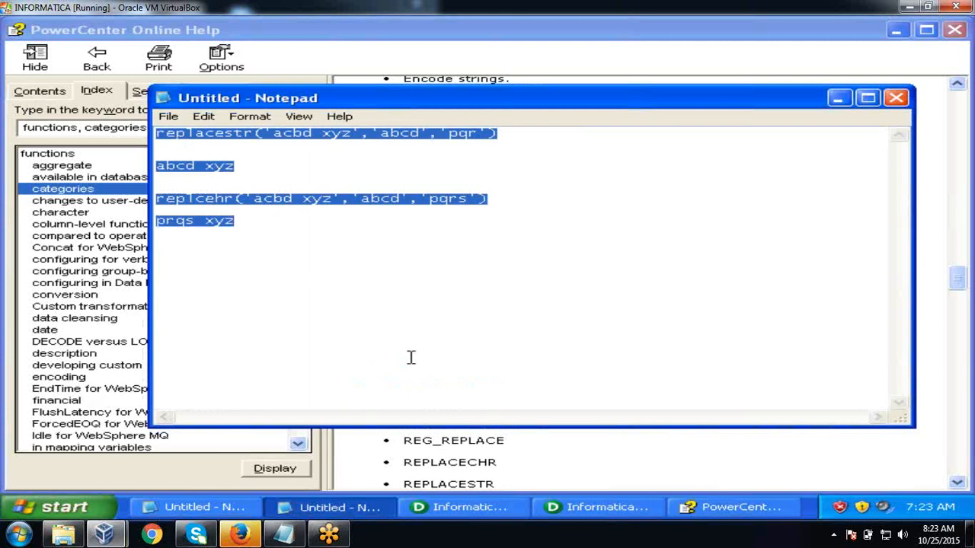
key("Delete")
type("IS_DATE")
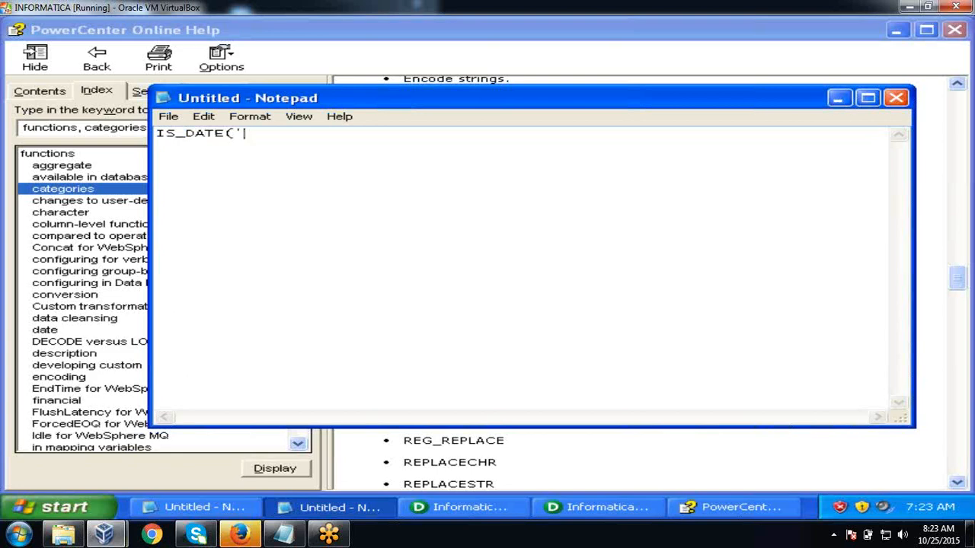
type("(DOB, 'YYYYMMDD')")
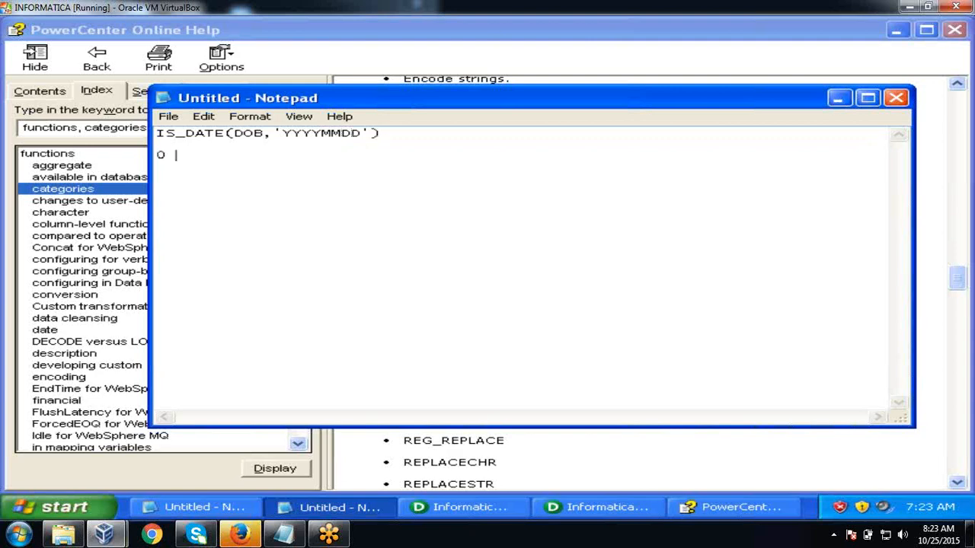
type("1")
key("BackSpace")
key("BackSpace")
key("BackSpace")
- Mark IS_NUMBER, IS_SPACES and ISNULL, then scroll down to the date functions list
left_click(838, 99)
left_click(412, 253)
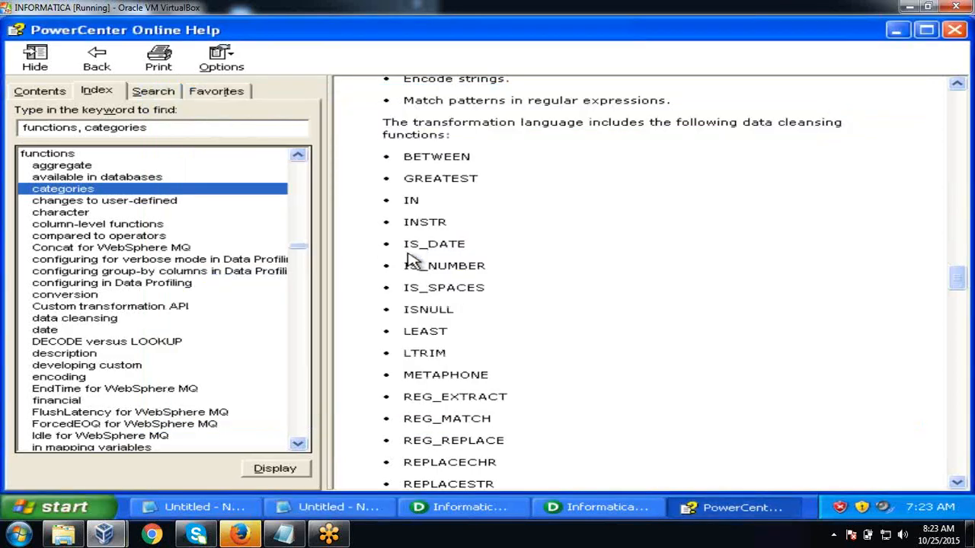
left_click_drag(404, 266, 483, 268)
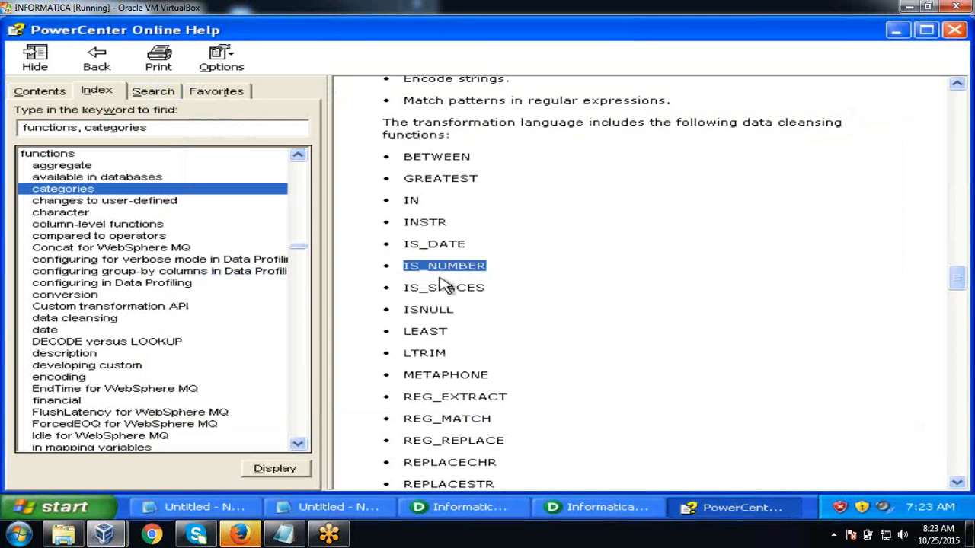
left_click_drag(404, 290, 483, 285)
left_click_drag(404, 309, 457, 309)
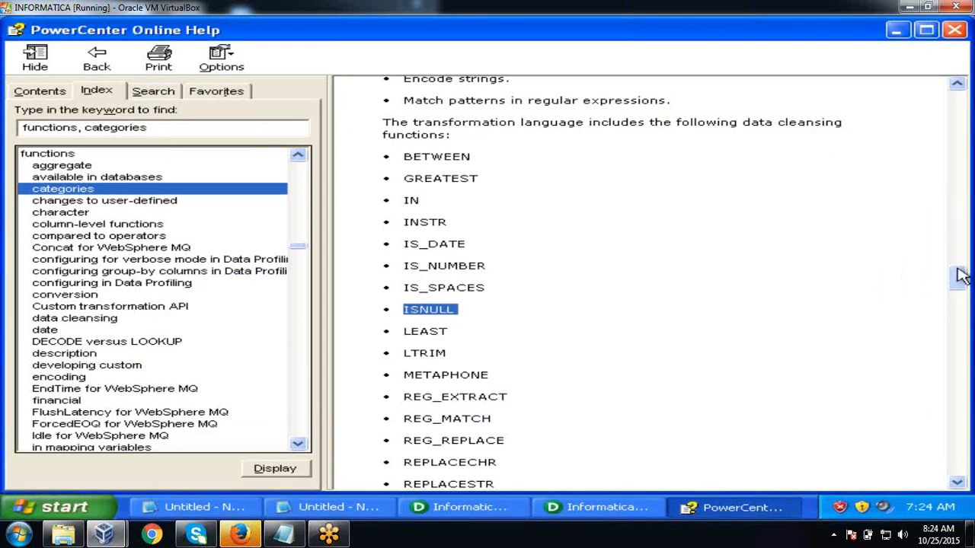
left_click_drag(959, 276, 961, 326)
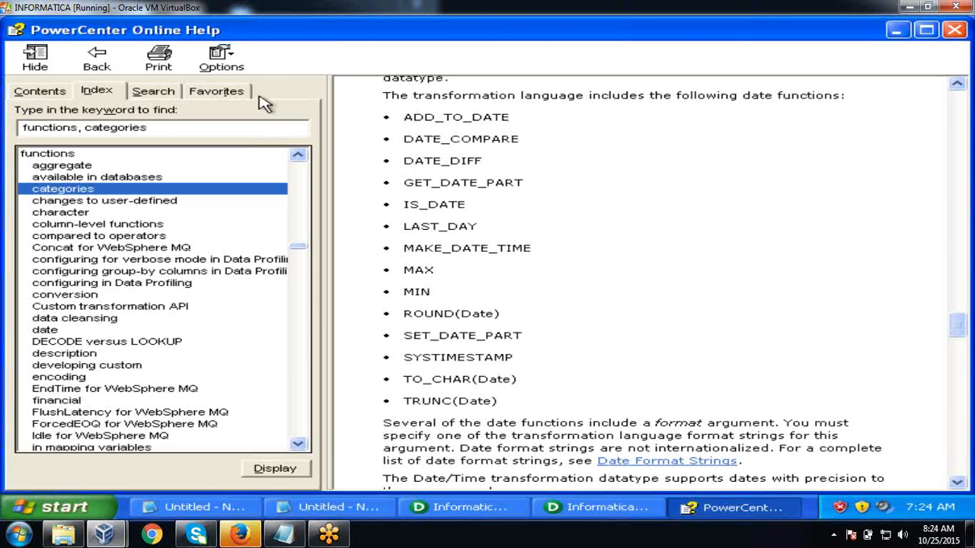
- Look up date_dif in the index, open the DATE_DIFF description, and scroll through its examples
double_click(223, 126)
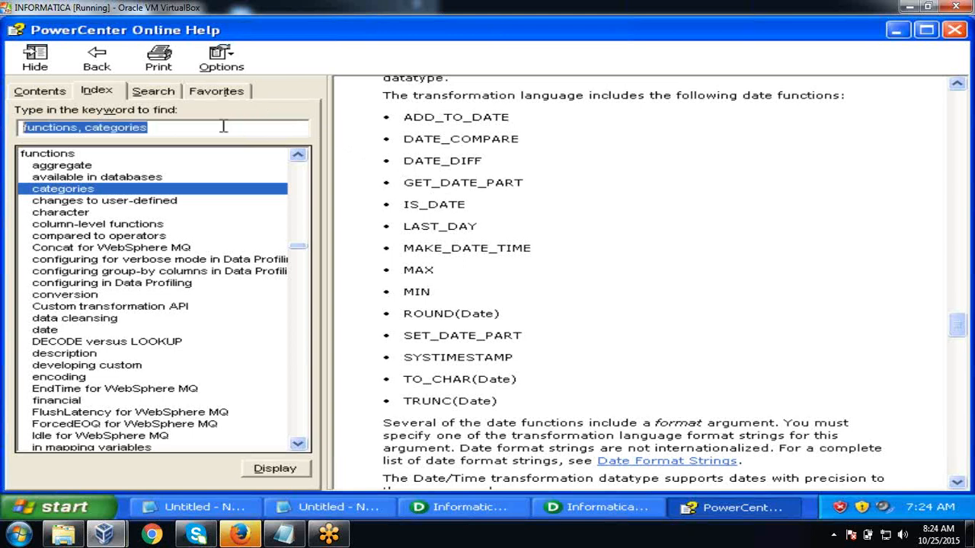
type("date")
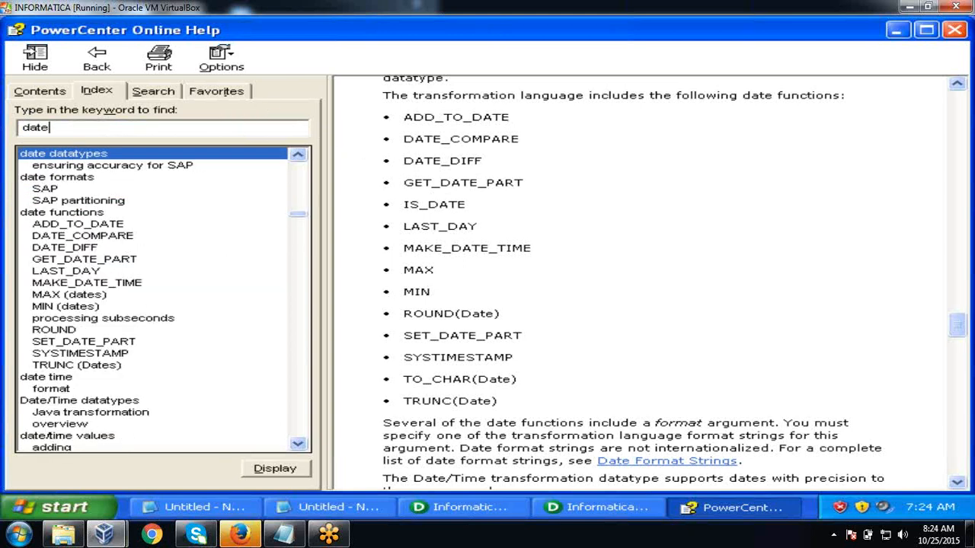
type("_diff")
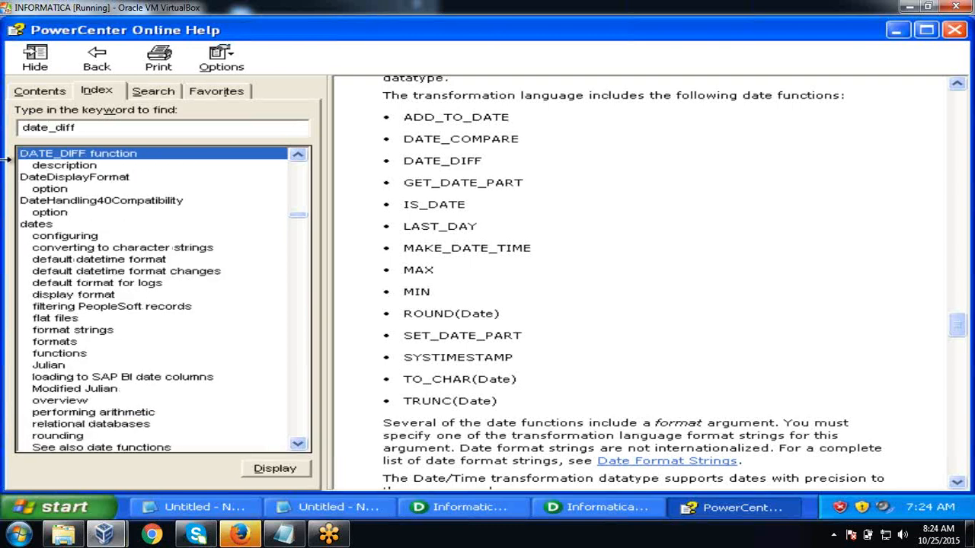
left_click(48, 167)
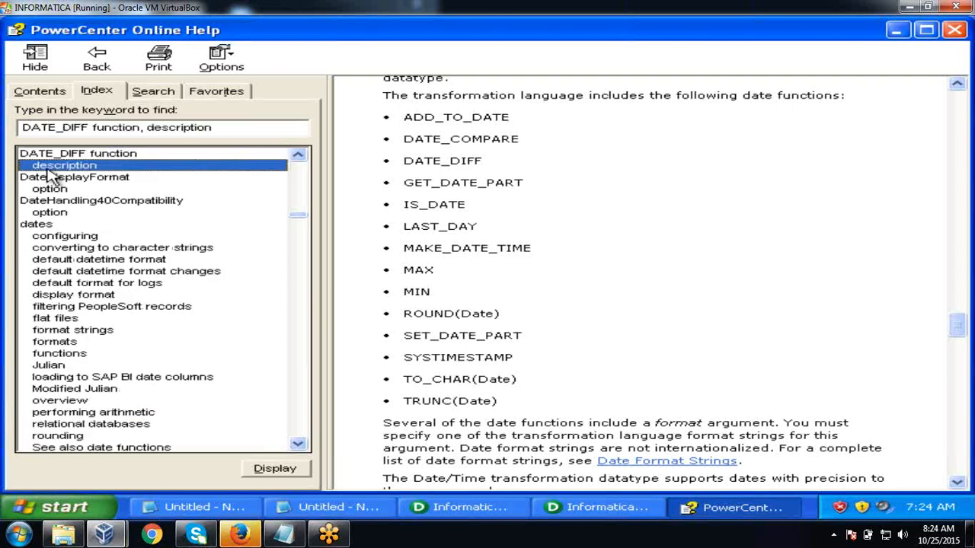
double_click(65, 169)
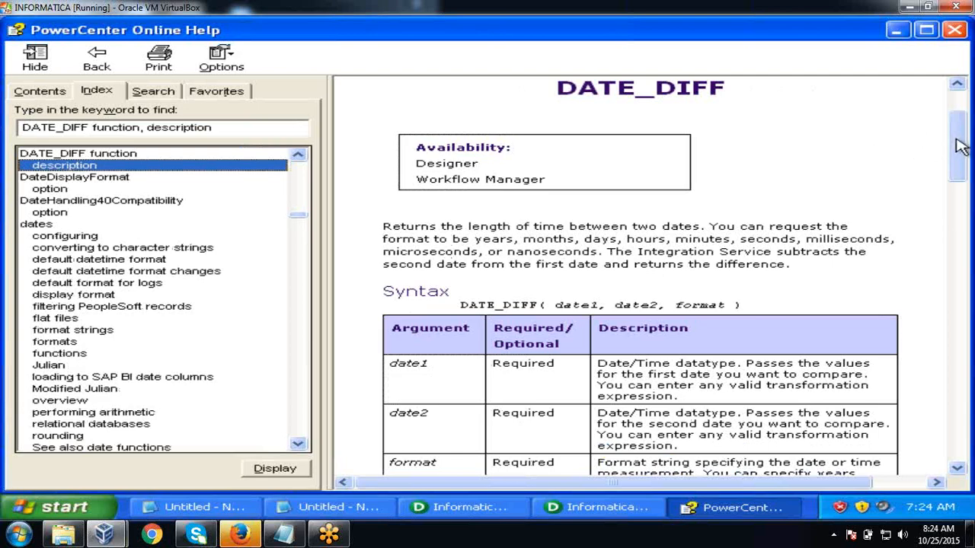
left_click_drag(960, 147, 960, 247)
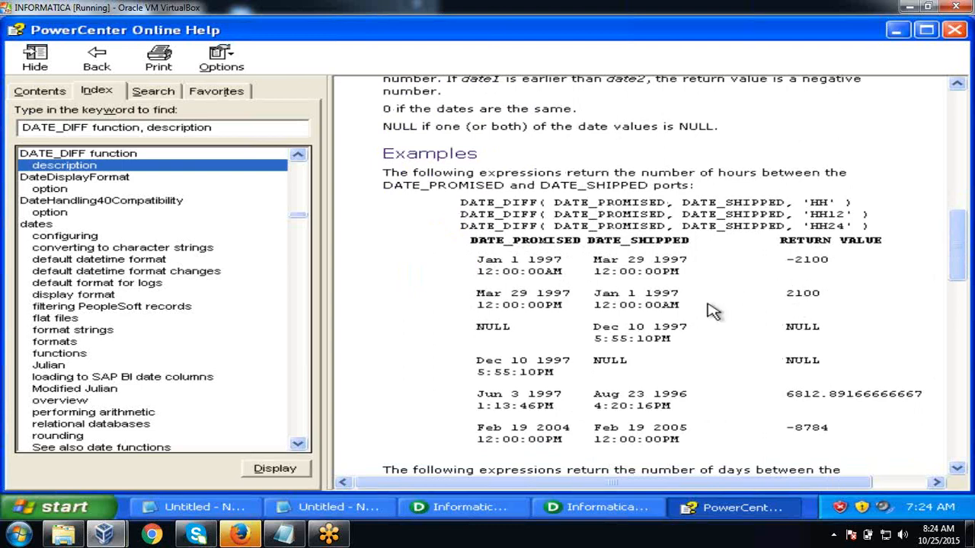
left_click_drag(962, 242, 949, 112)
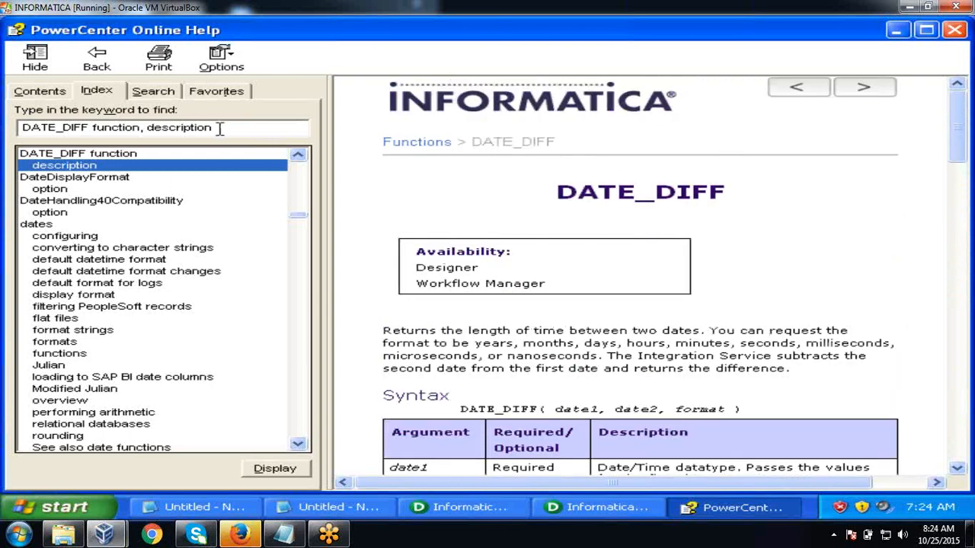
left_click_drag(220, 127, 7, 158)
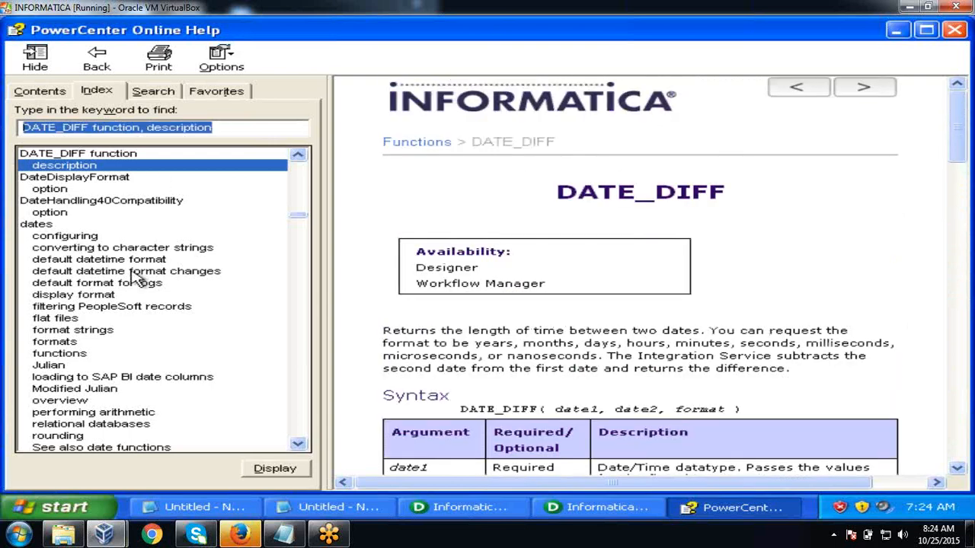
- Look up the Function Categories help topic, read down to IIF under special functions, then close help
type("functions")
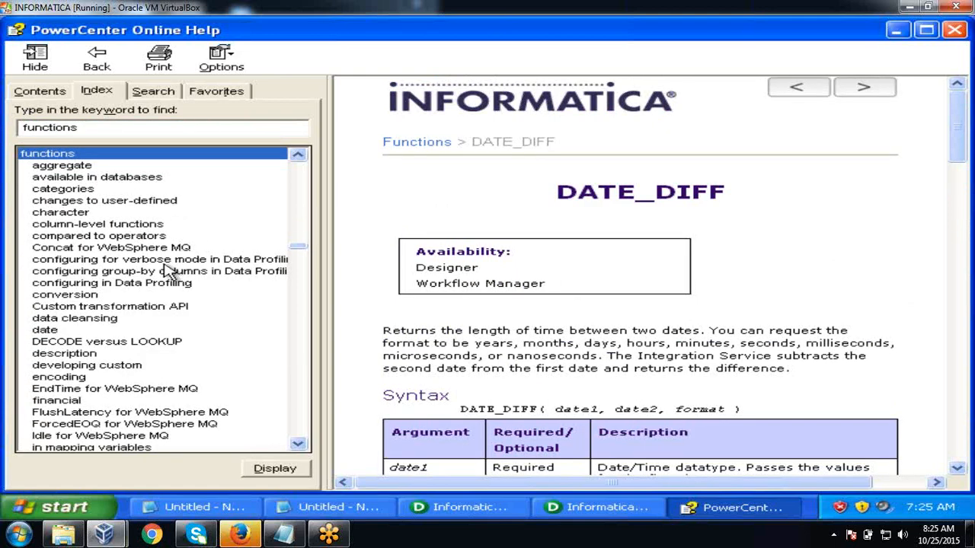
double_click(79, 192)
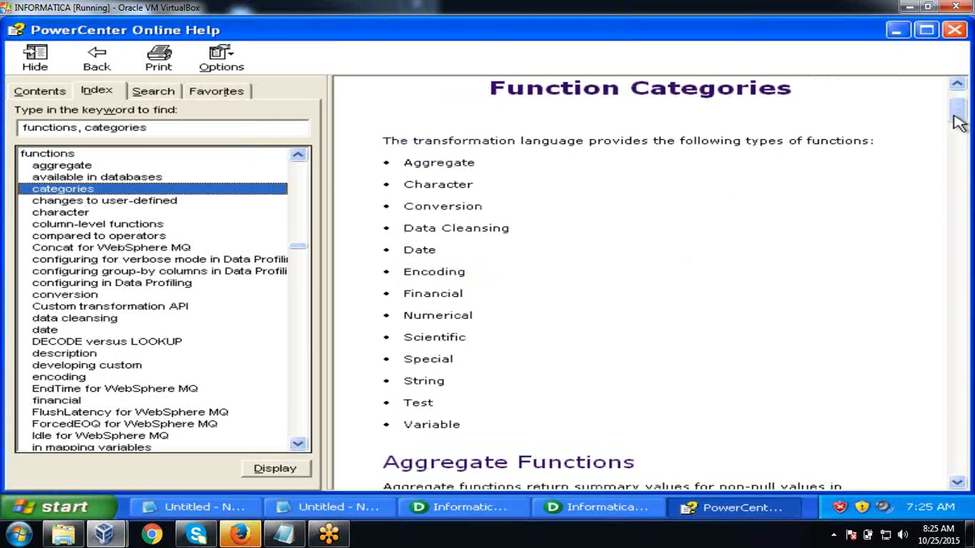
left_click_drag(956, 110, 961, 363)
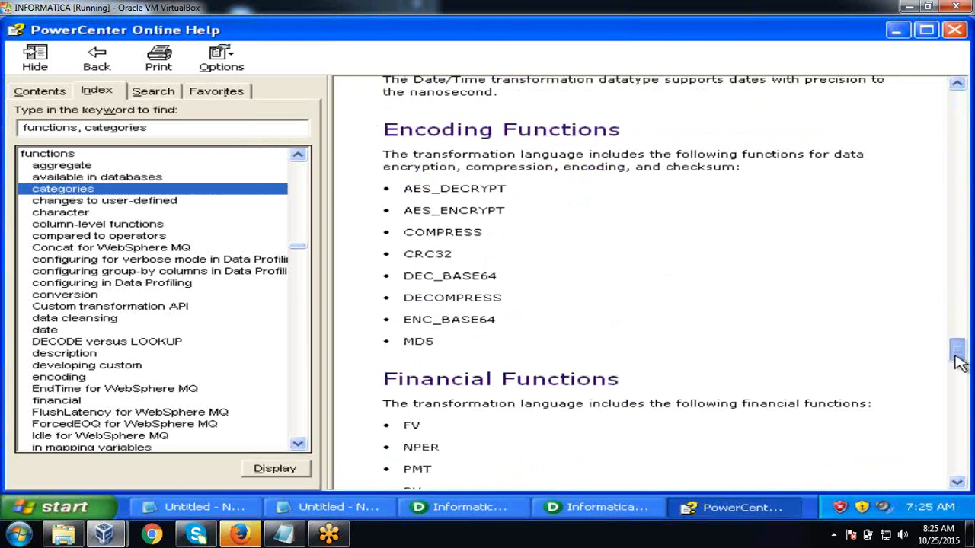
left_click_drag(959, 363, 958, 421)
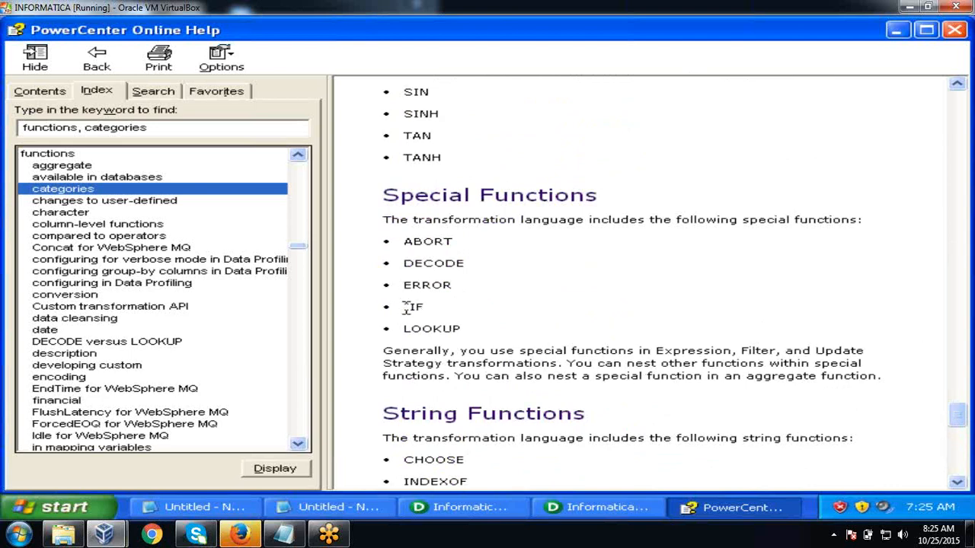
left_click_drag(406, 307, 423, 309)
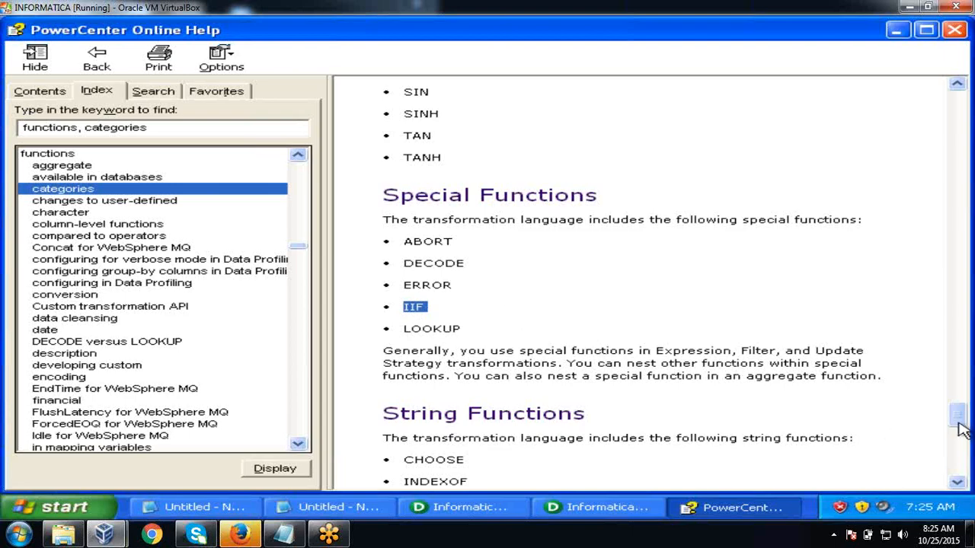
left_click_drag(958, 415, 960, 89)
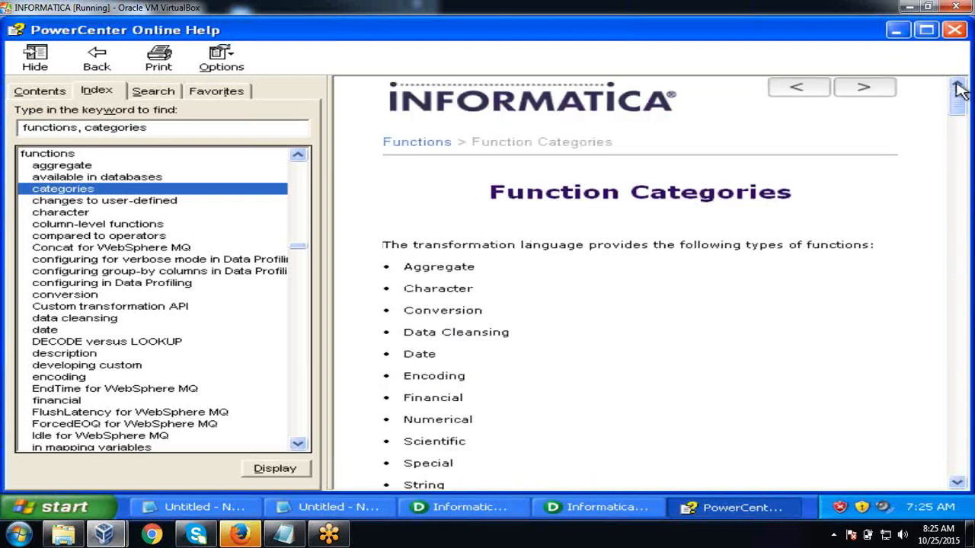
left_click(954, 29)
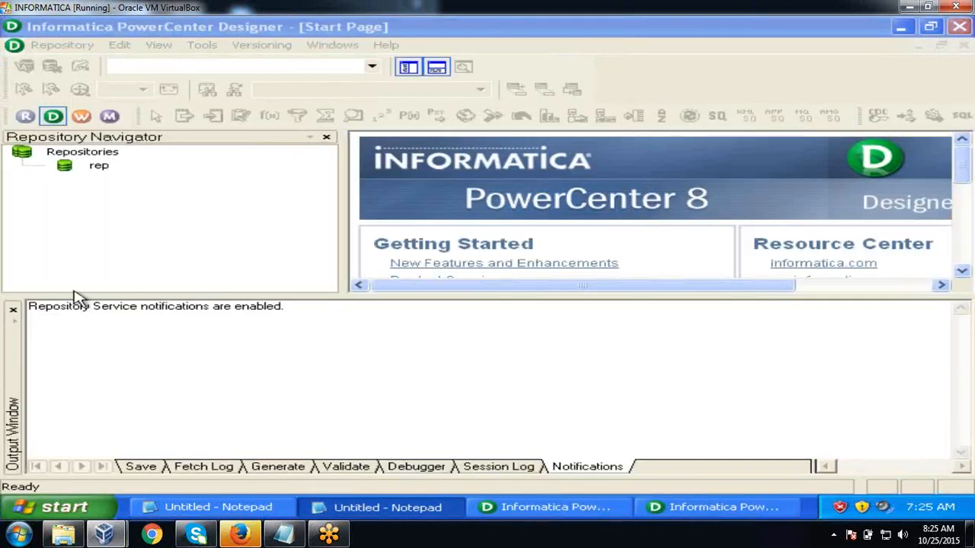
- Close the Designer's Output Window and the duplicate Designer window
left_click(12, 312)
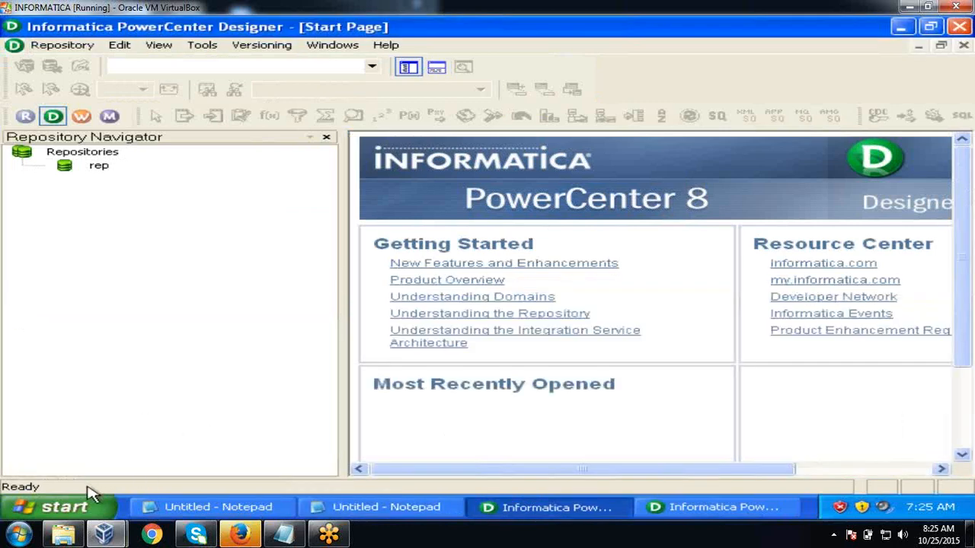
left_click(69, 507)
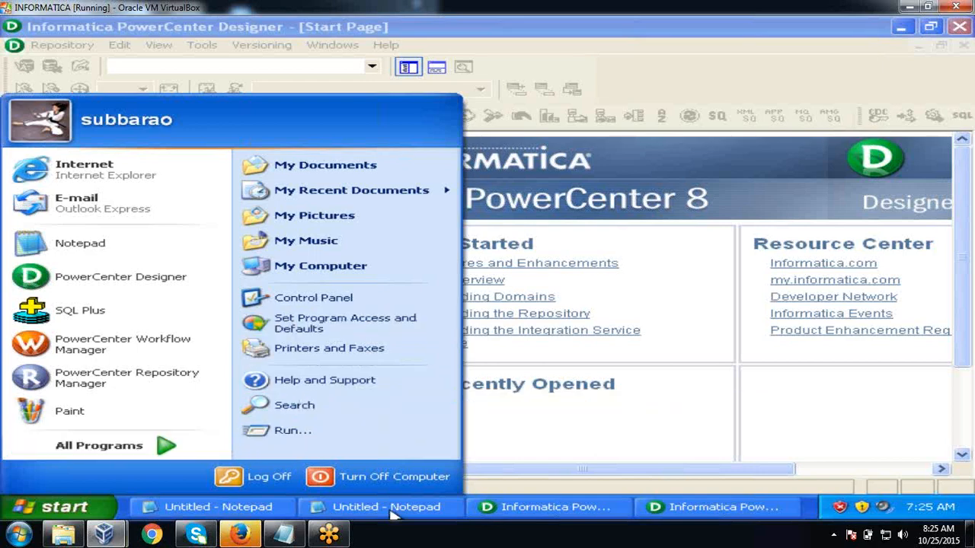
left_click(585, 441)
left_click(674, 504)
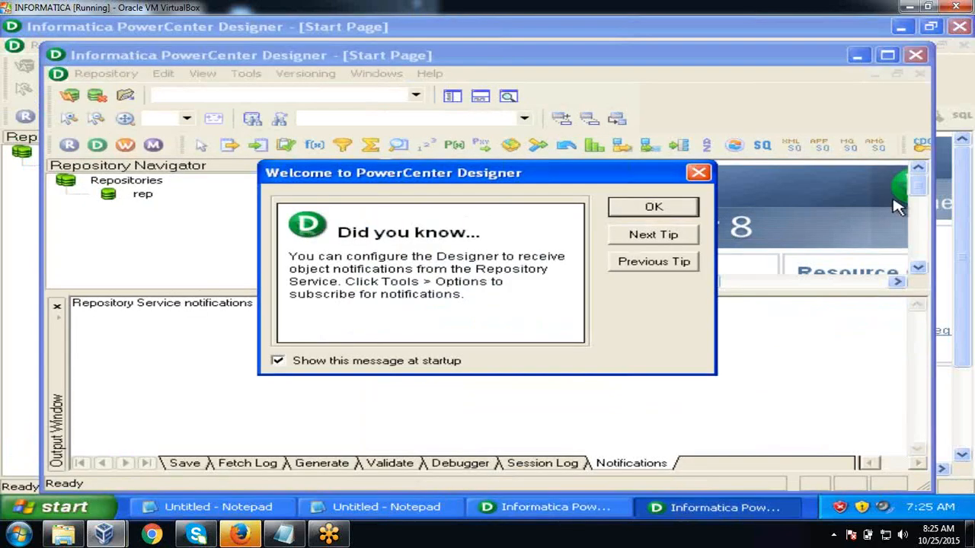
left_click(645, 212)
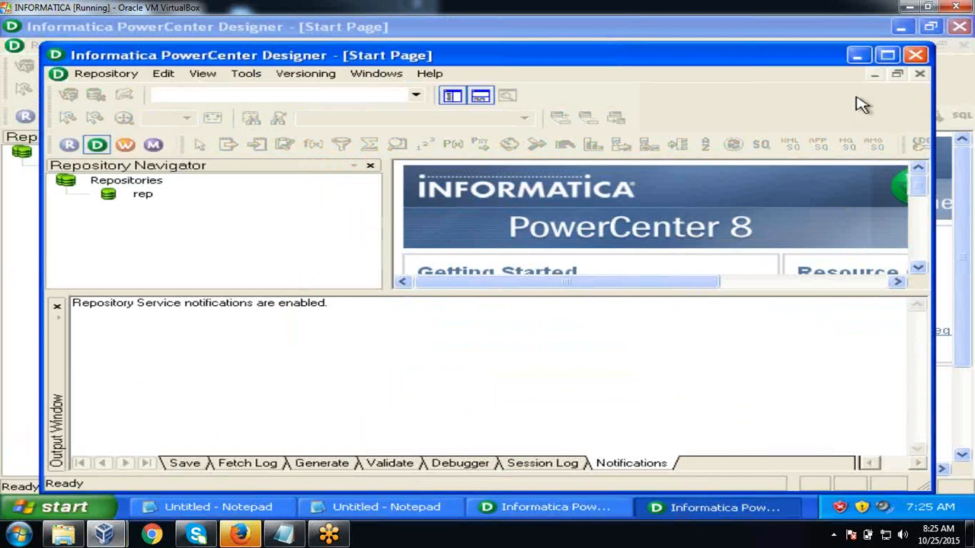
left_click(916, 56)
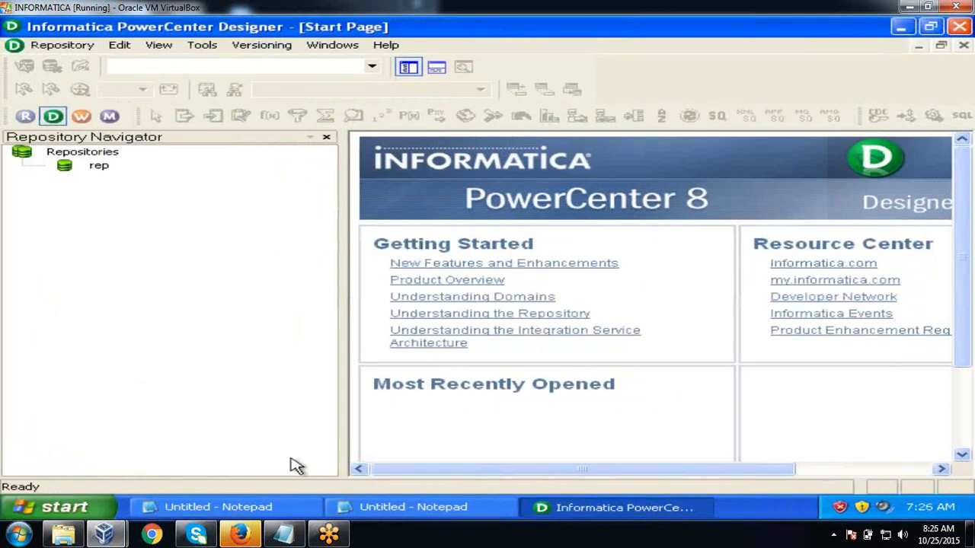
- Close the predefined functions and IS_DATE Notepad notes without saving
left_click(273, 507)
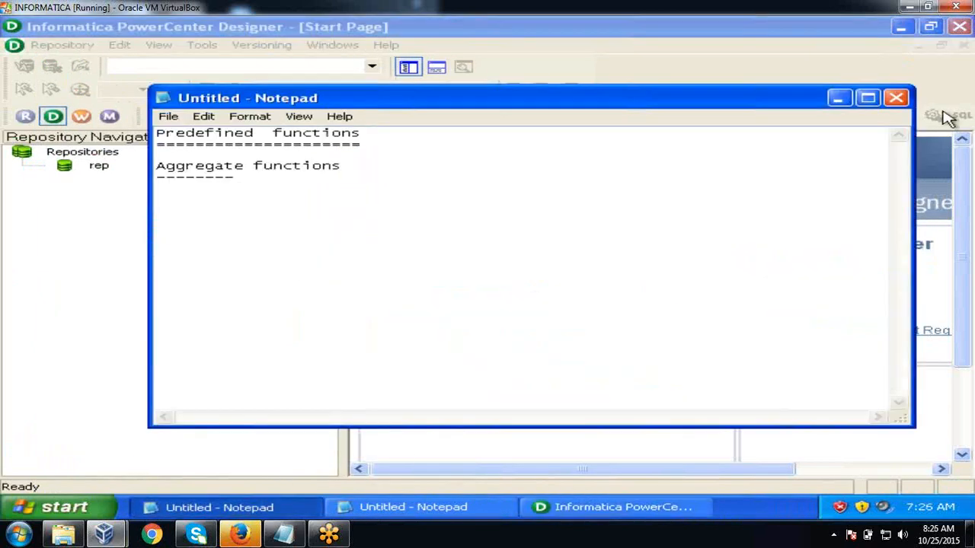
left_click(895, 97)
left_click(499, 312)
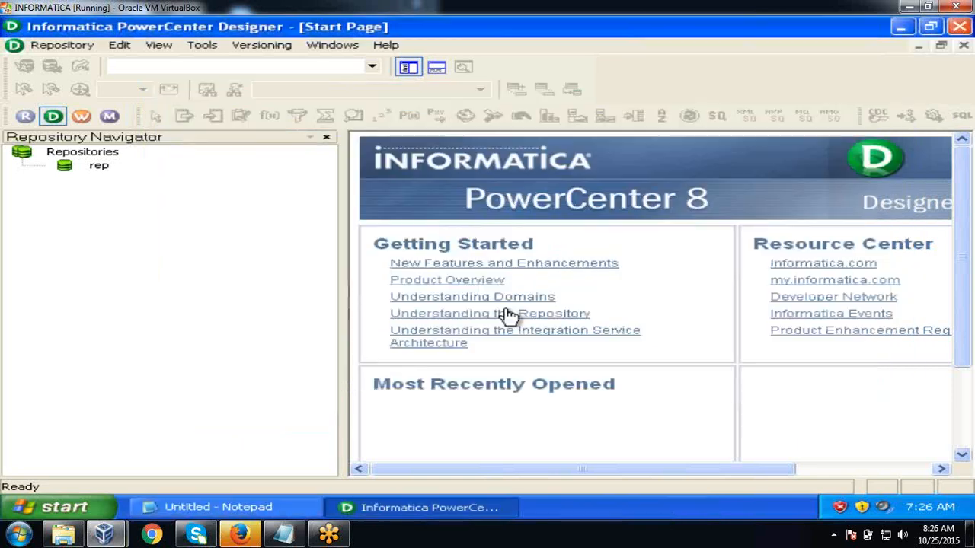
left_click(274, 514)
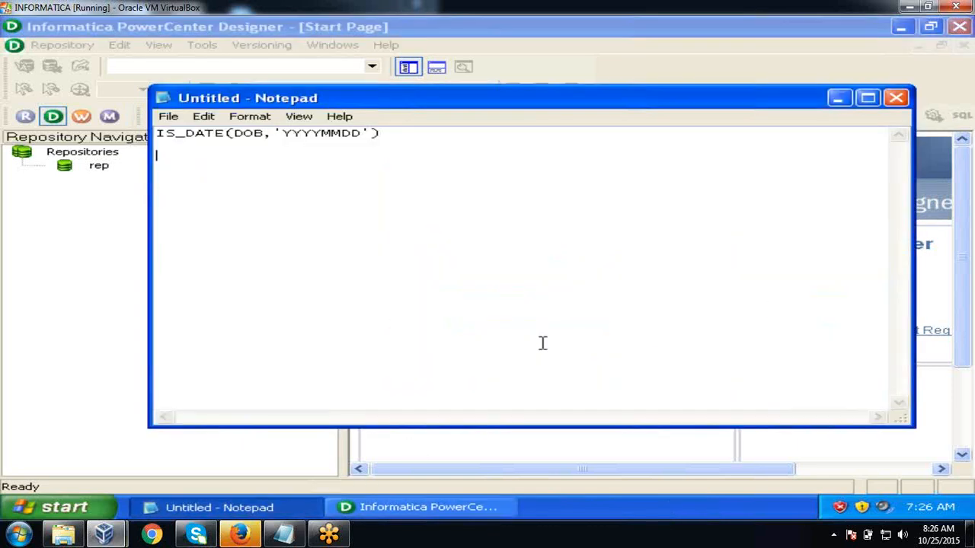
left_click(896, 97)
left_click(507, 315)
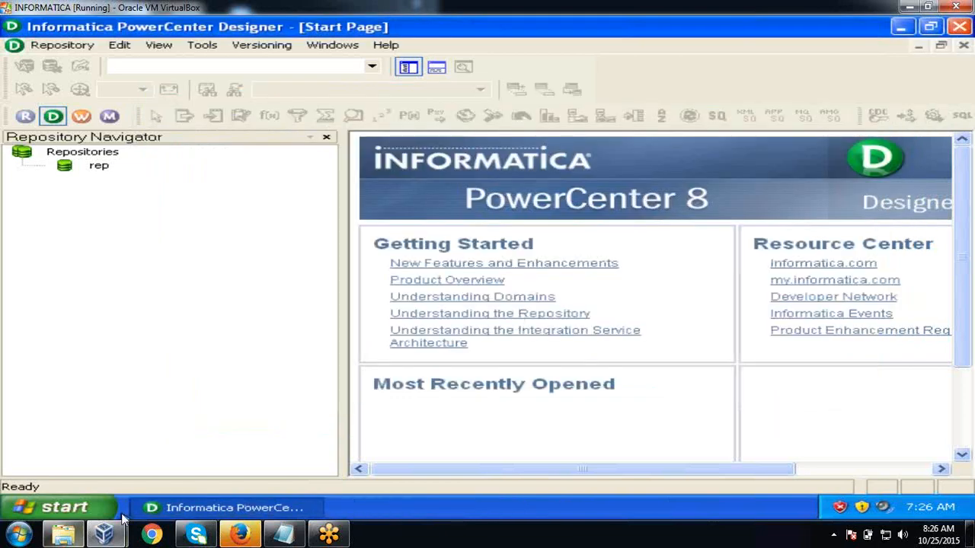
- Show the Oracle > Application Development programs in the Start menu
left_click(76, 508)
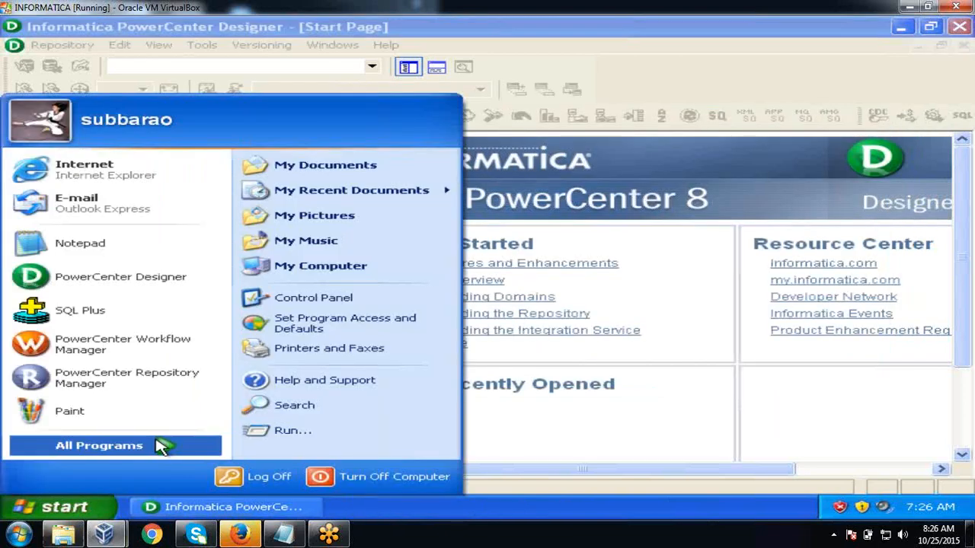
left_click(163, 446)
mouse_move(283, 449)
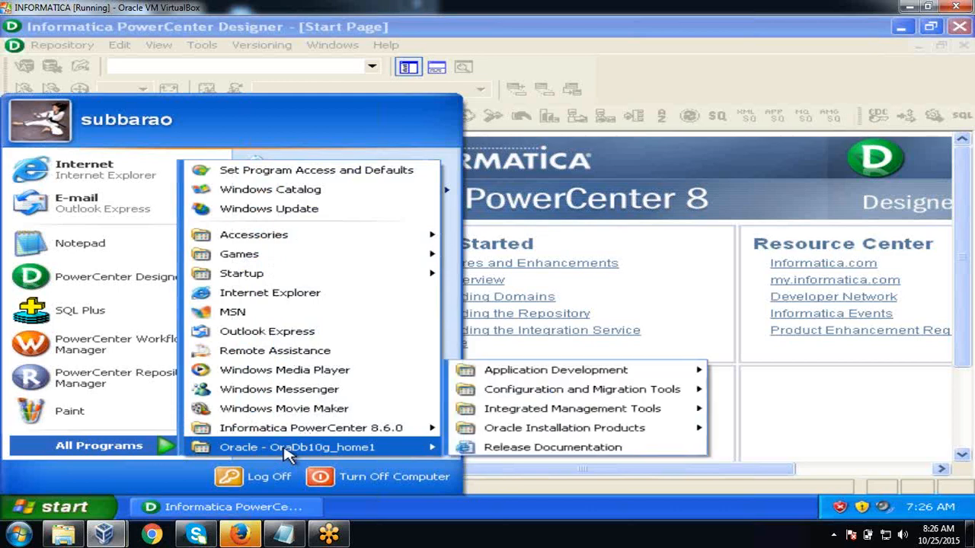
mouse_move(542, 371)
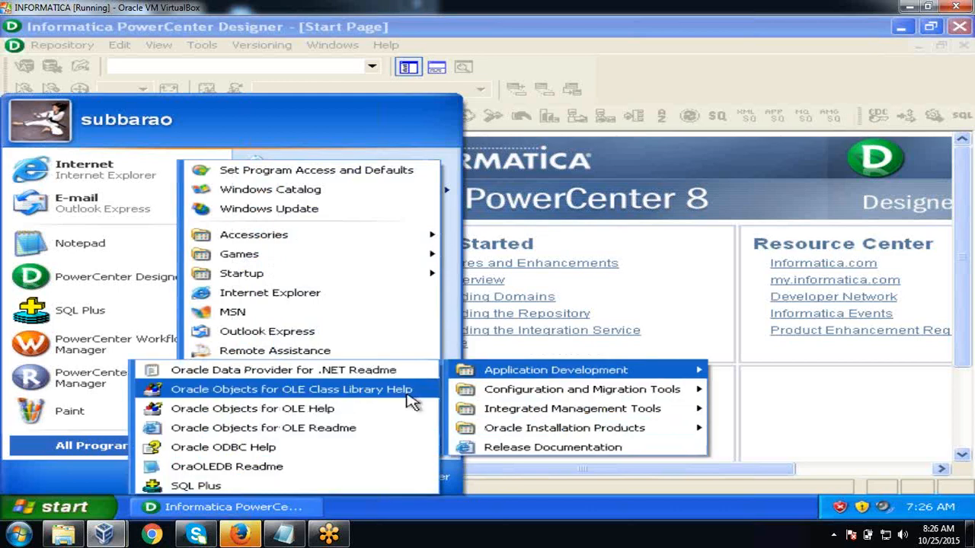
- Launch SQL*Plus, log on as system with its password, and reconnect as the source schema user
left_click(362, 491)
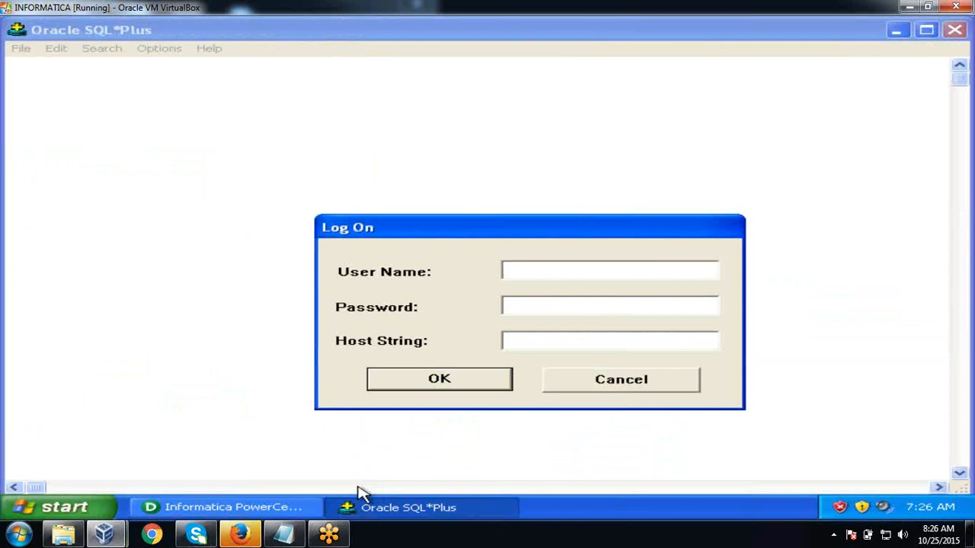
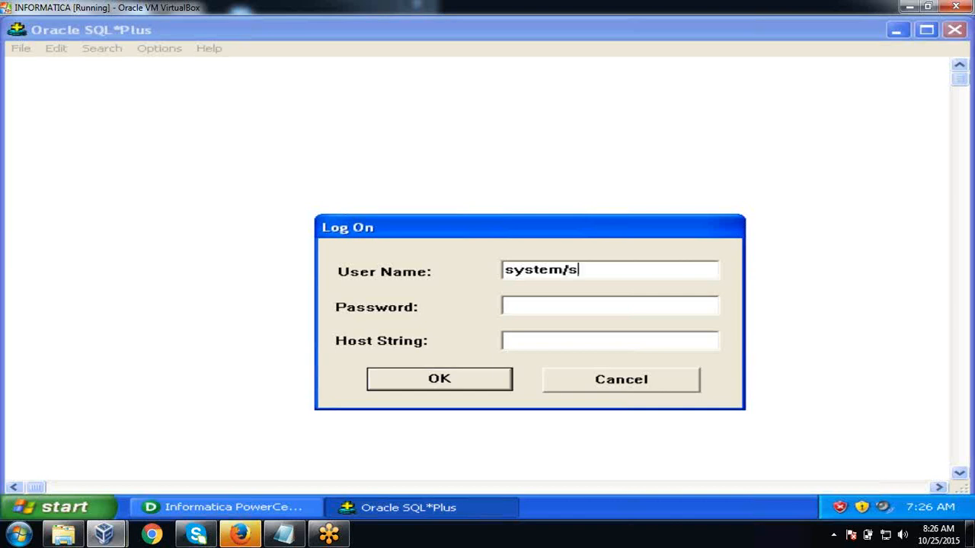
key("Return")
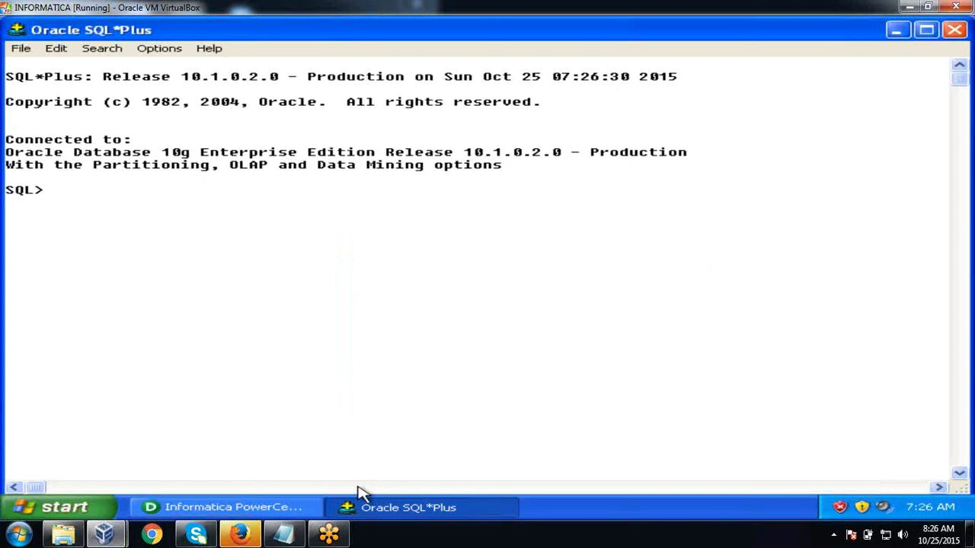
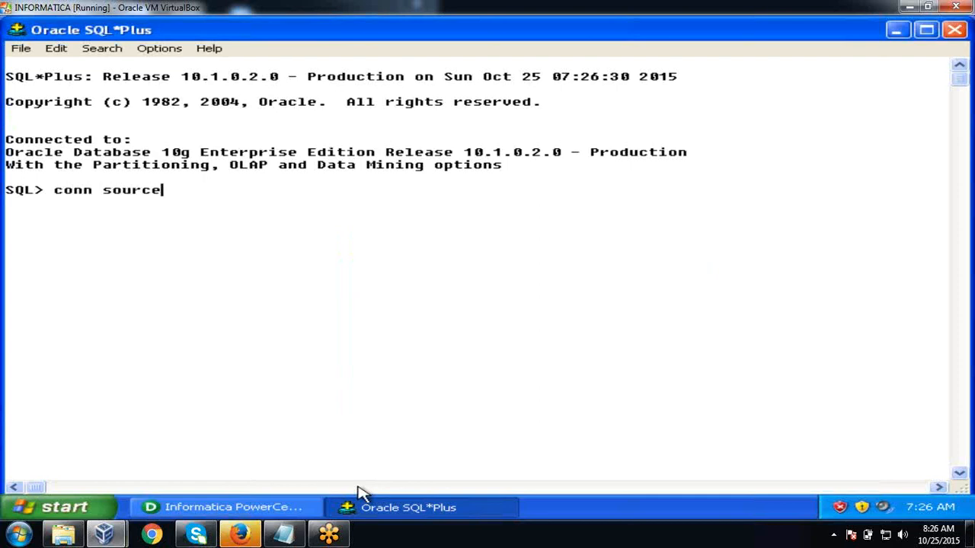
key("Return")
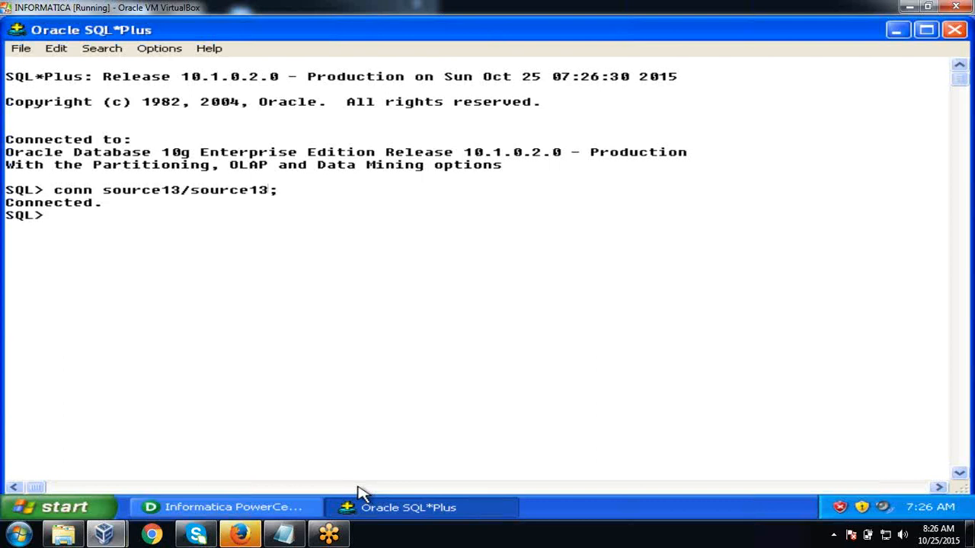
- Create table employee2 with eno number, fullname varchar2(20), sal number, dob date, city varchar2(20)
type("create table em")
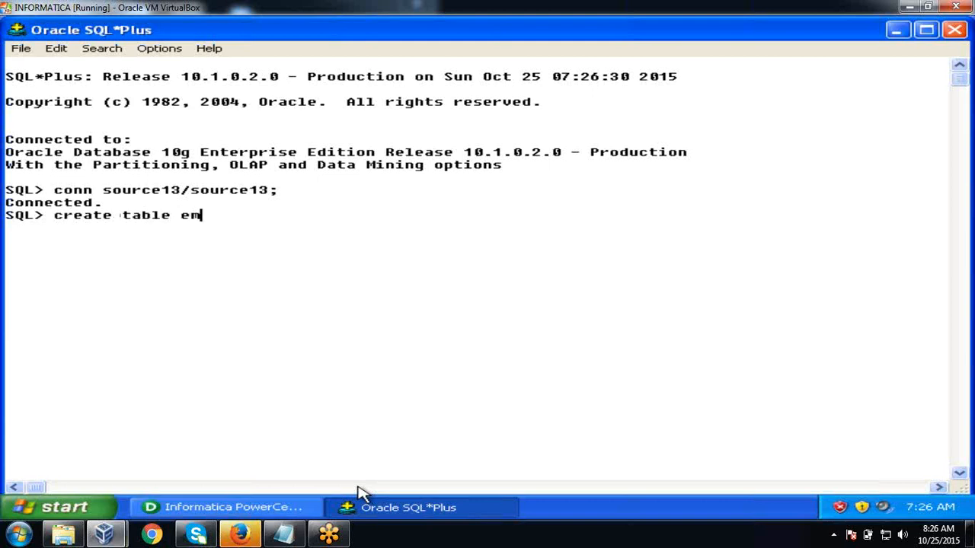
type("ployee2(en n")
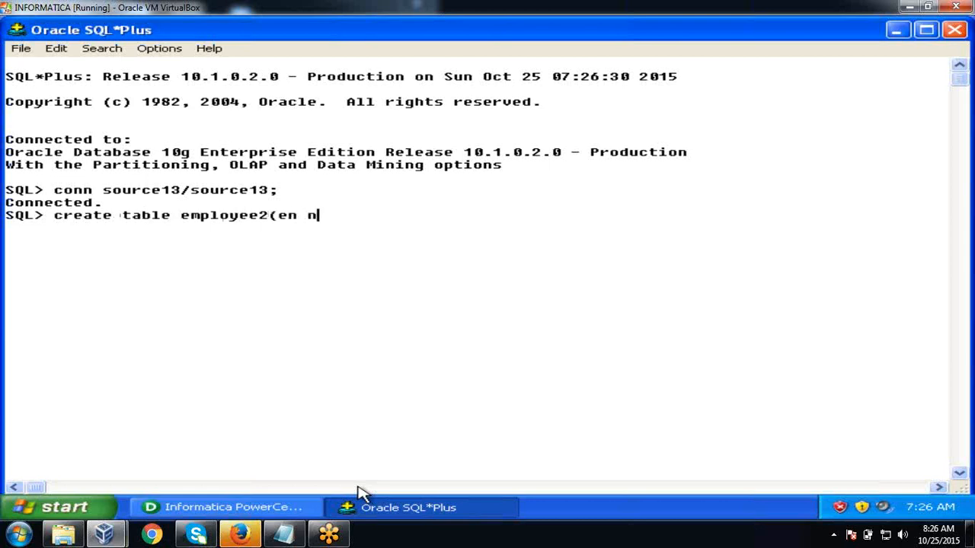
key("BackSpace")
key("BackSpace")
type("o number,enam")
key("BackSpace")
key("BackSpace")
key("BackSpace")
key("BackSpace")
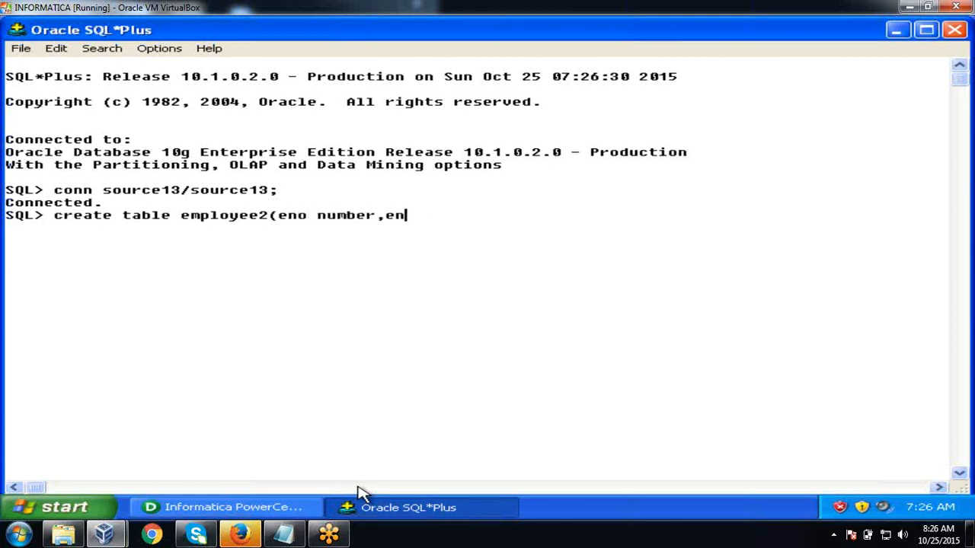
type("fullname ")
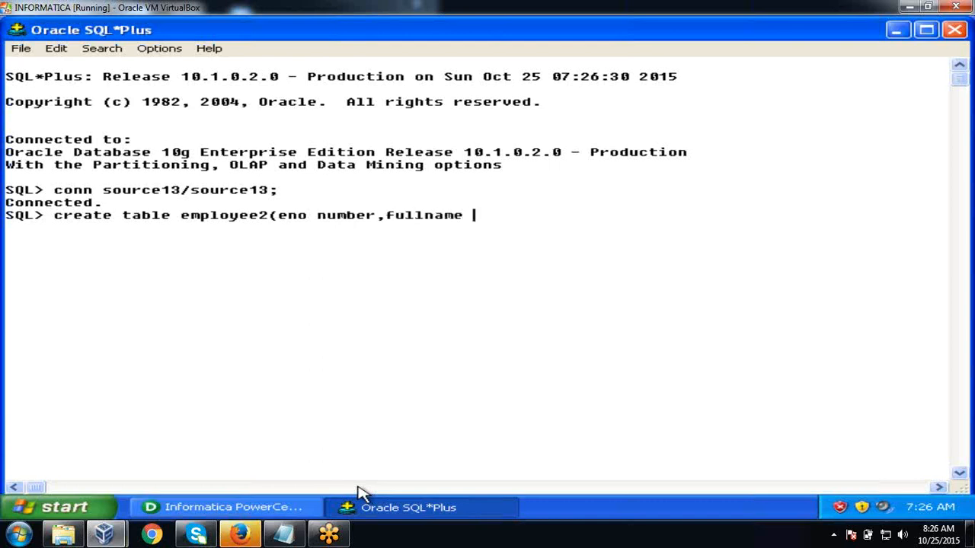
type("varchar2(20")
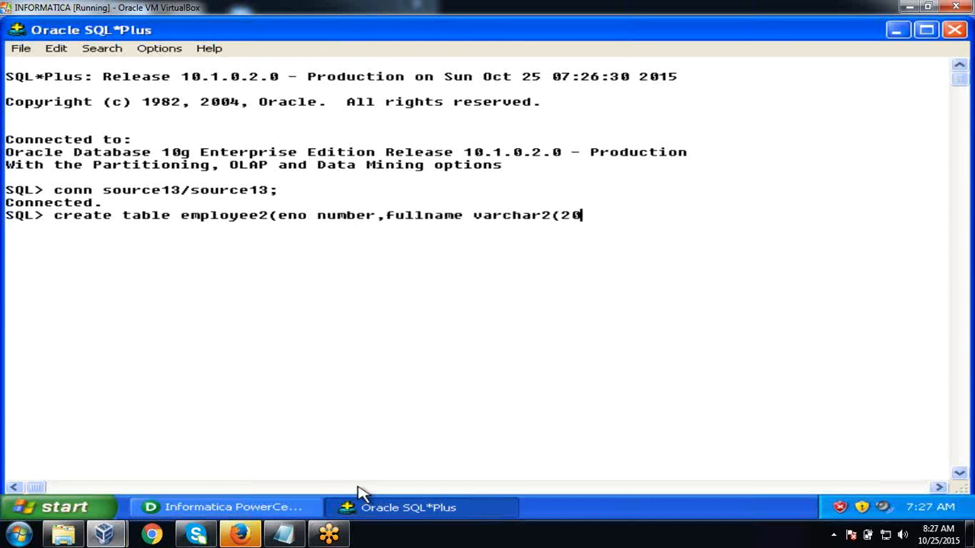
type("),sal numb")
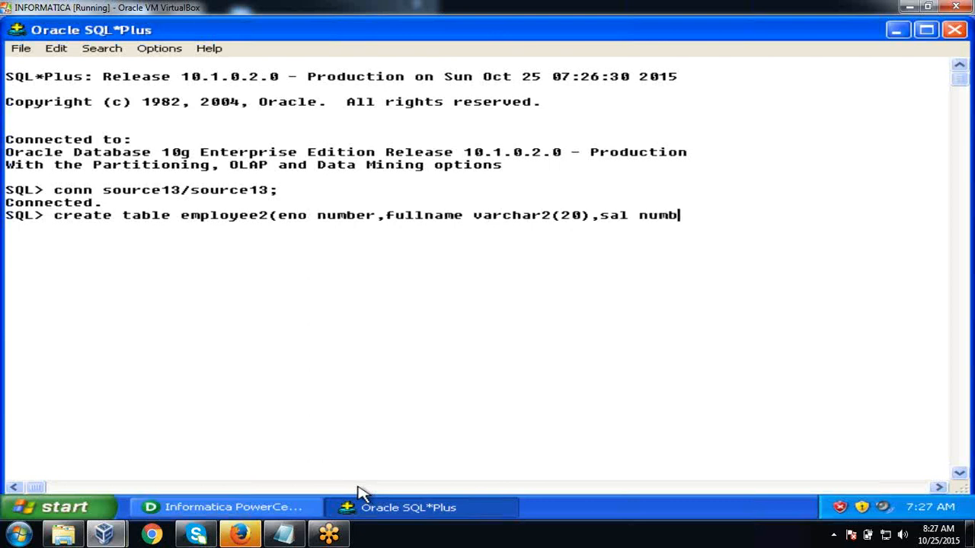
type("er,dob dat")
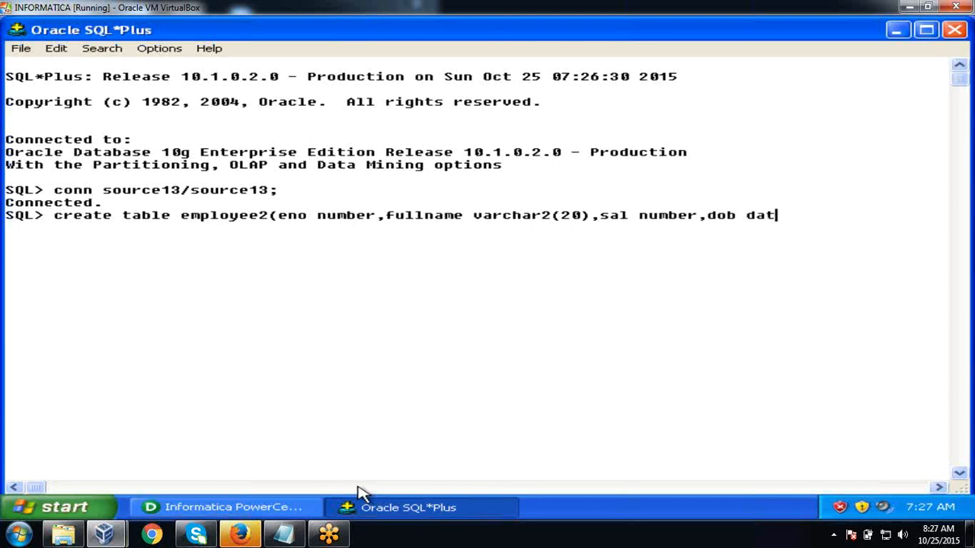
type("e,city varchar2(20))")
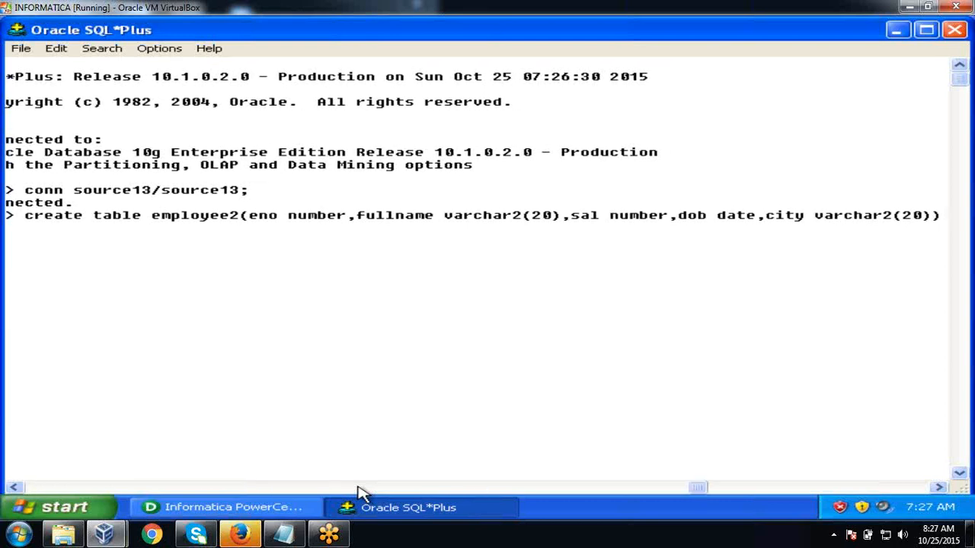
key("Return")
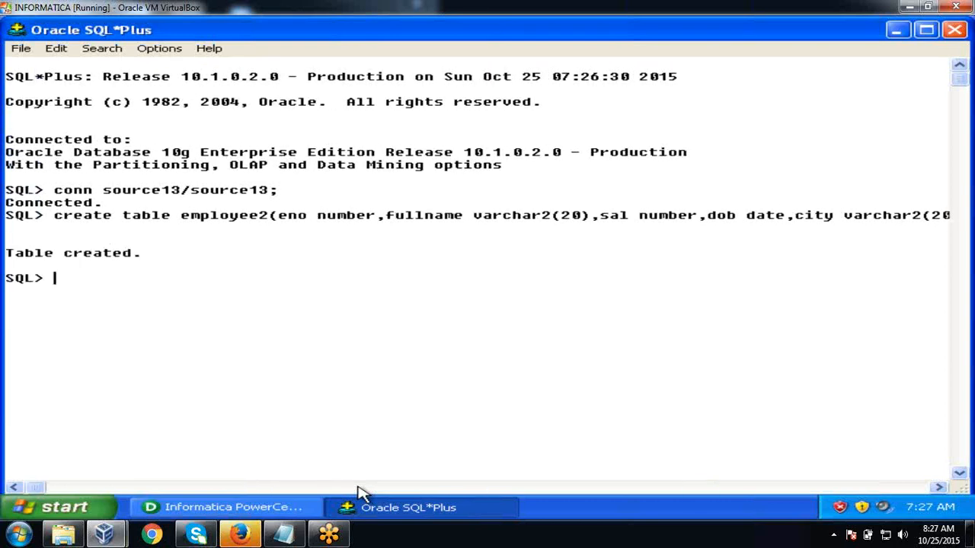
- Insert employee 100 with a full name, salary 2000, dob '15-jan-1986', city 'hyderabad'; begin employee 101's insert
type("insert into ")
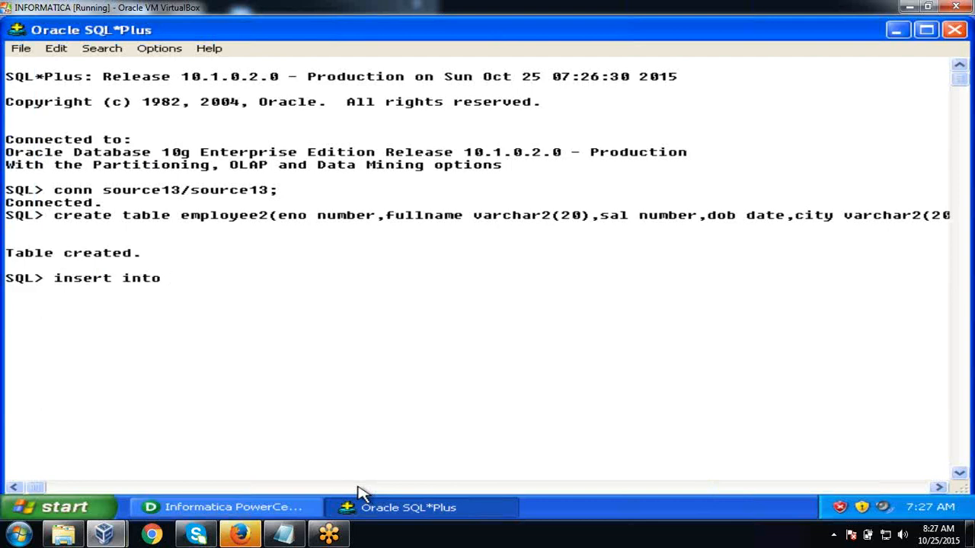
type("employee2 val")
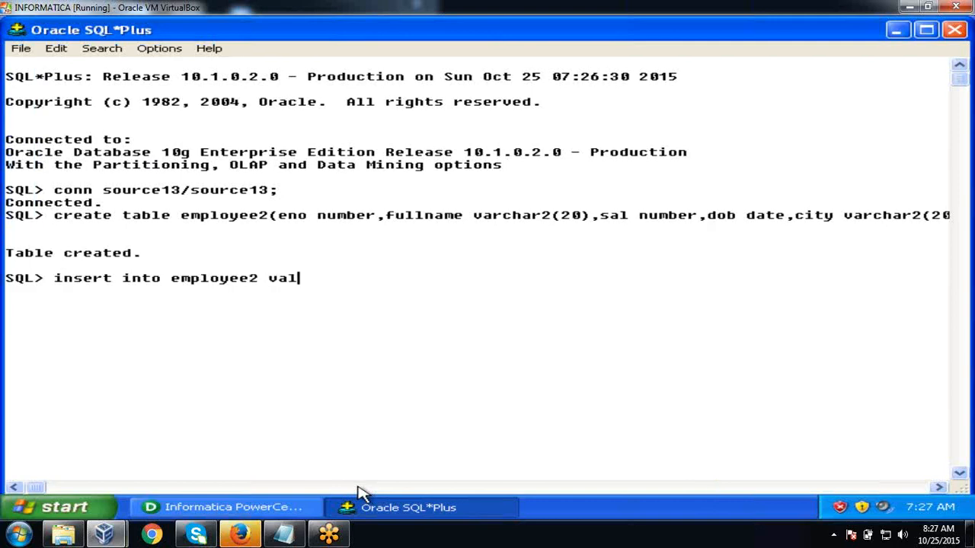
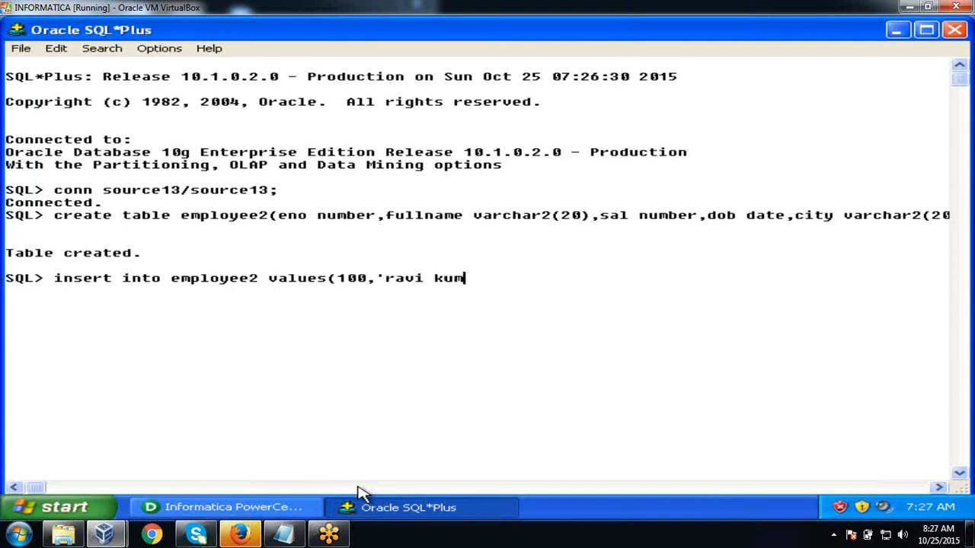
type("pinneti")
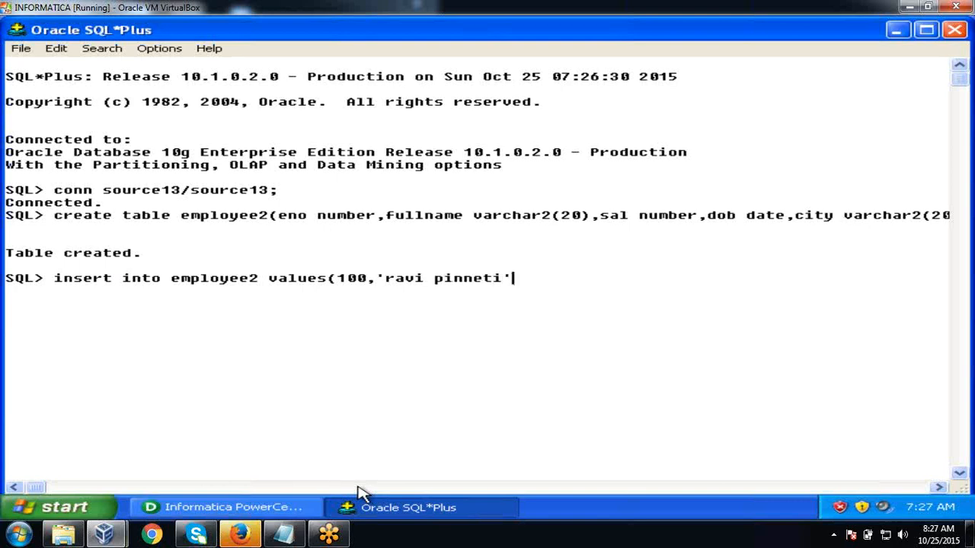
type("',2000,'15-jan")
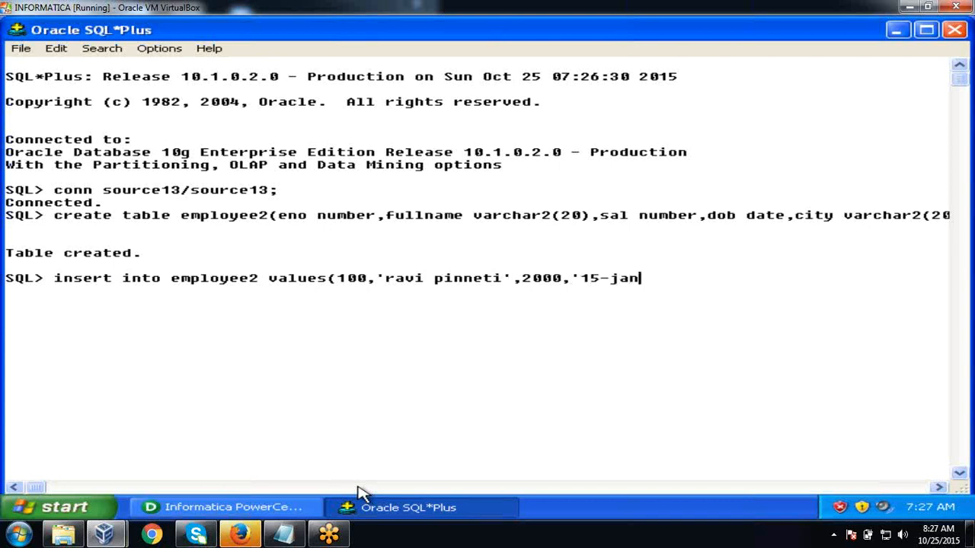
type("-1986','HYDE")
key("BackSpace")
key("BackSpace")
key("BackSpace")
key("BackSpace")
type("hydera")
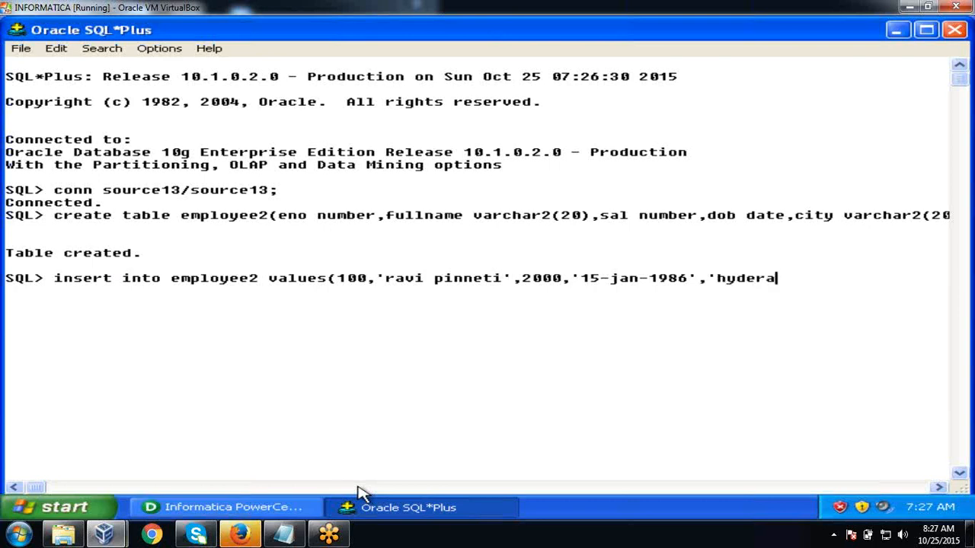
type("bad');")
key("Return")
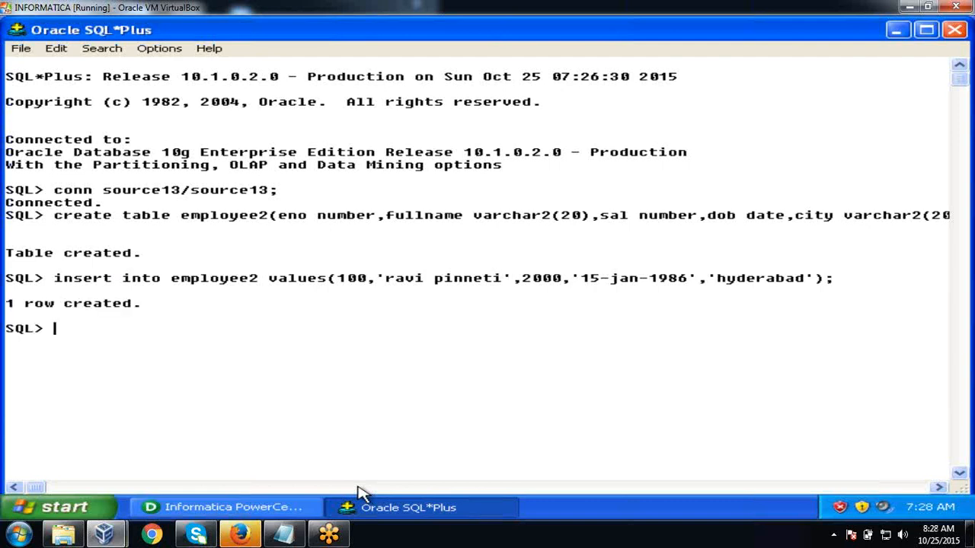
type("insert into employe")
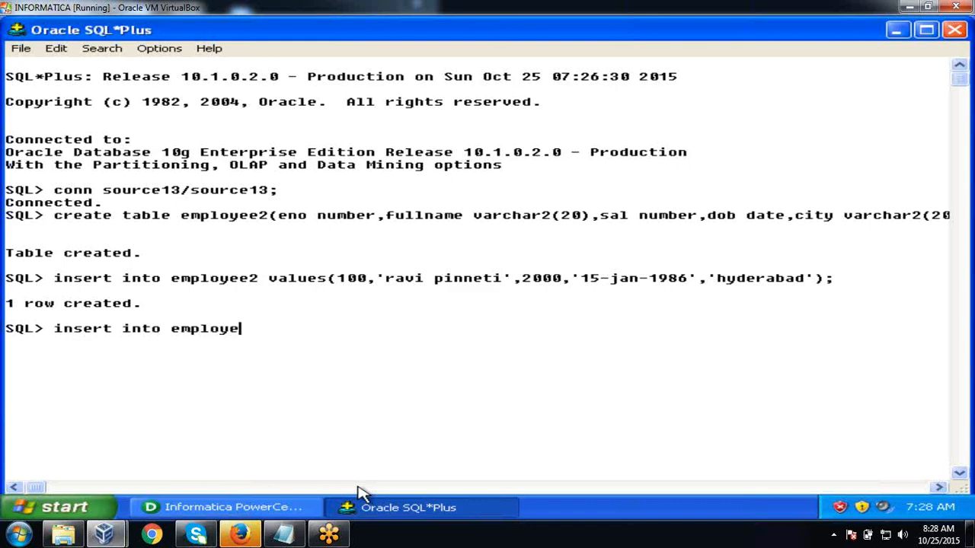
type("e2 a")
type("alues(101")
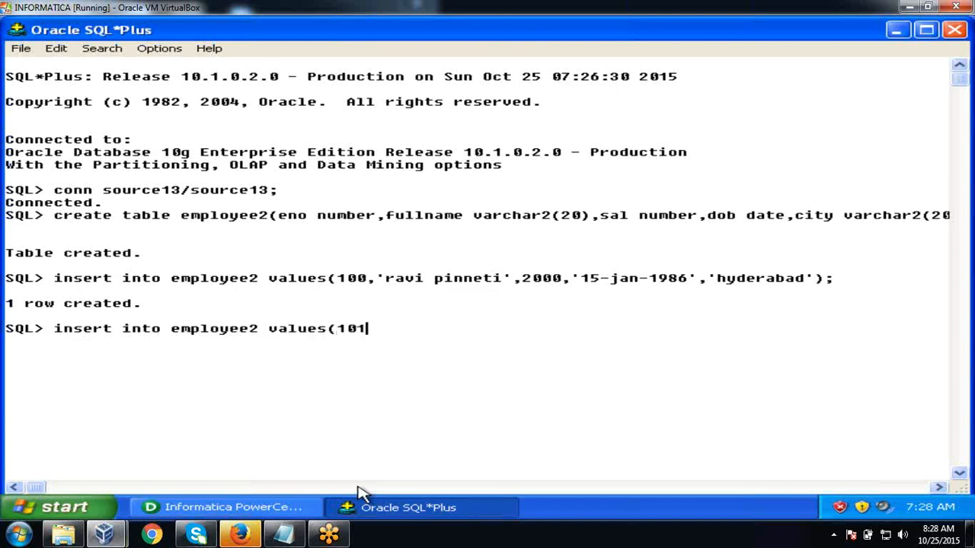
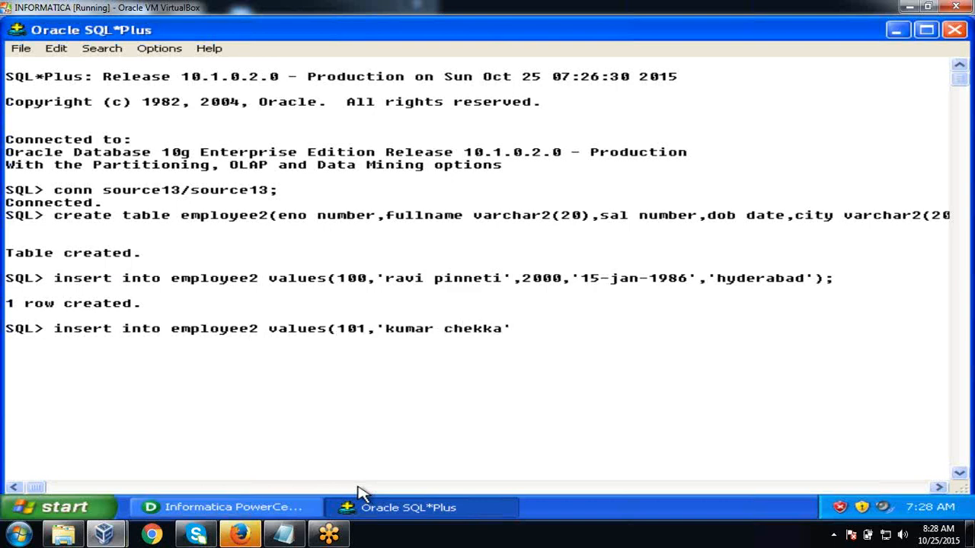
type("',3000,17-feb")
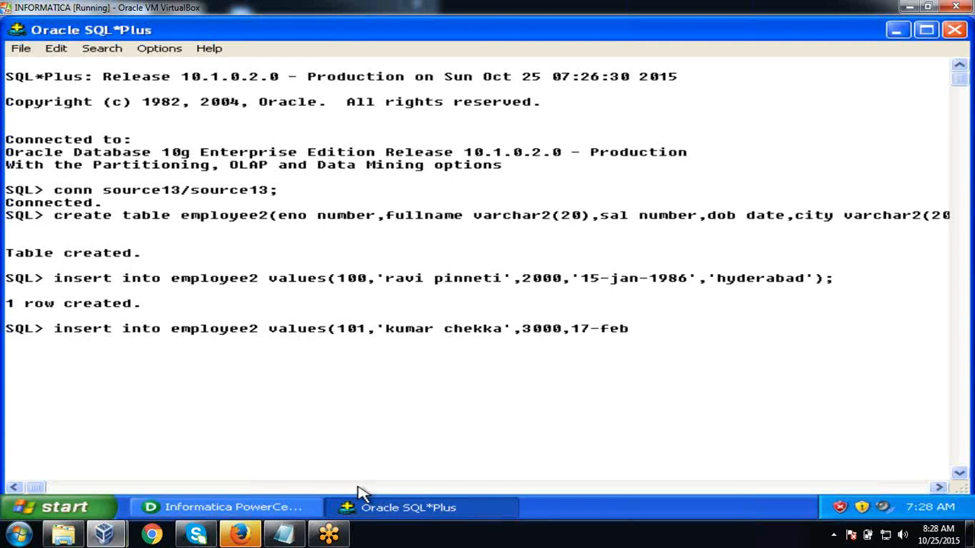
type("-1984','che")
- Run the employee 101 insert (3000, chennai), then open the failed statement in Notepad with ed
type("na")
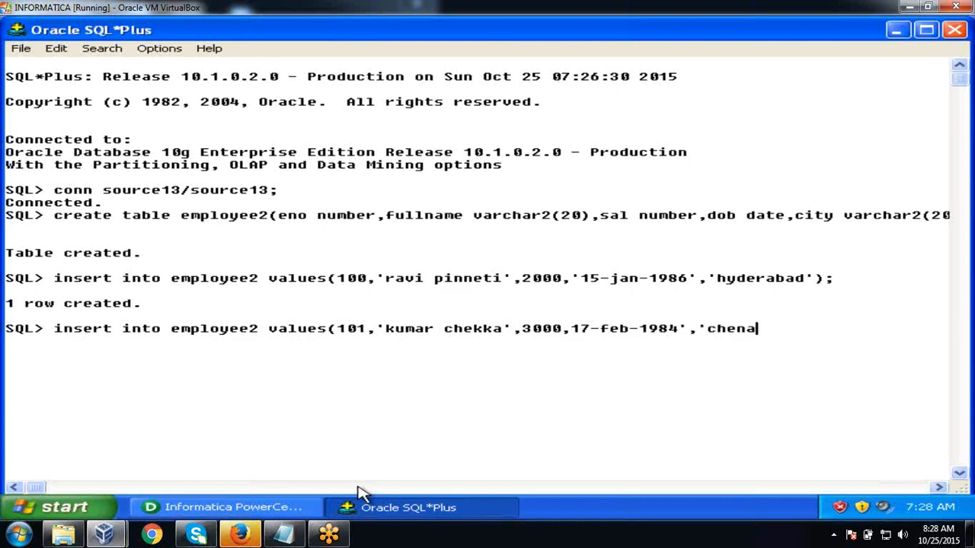
key("BackSpace")
type("nai');")
key("Return")
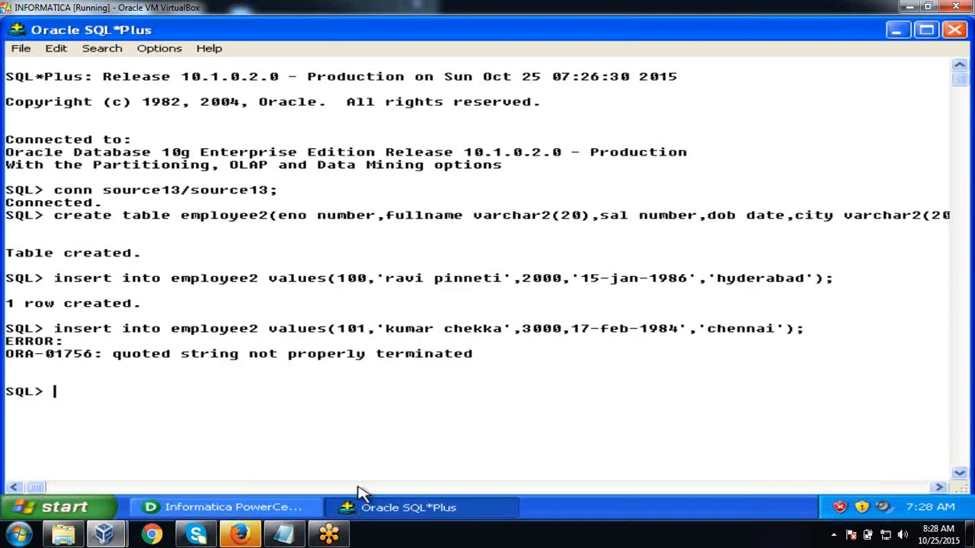
type("ed")
key("Return")
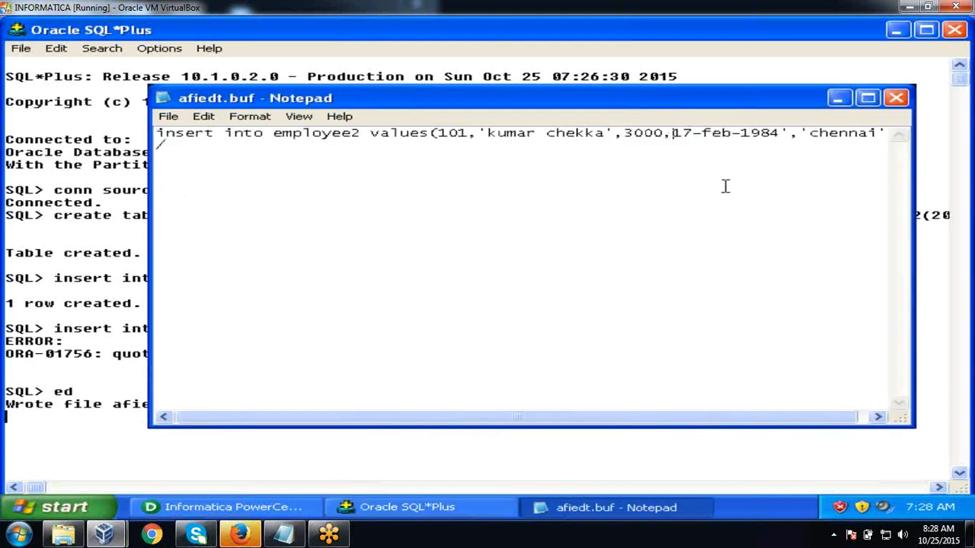
- Quote the 17-feb-1984 date in Notepad, save and exit, and rerun the corrected employee2 insert
type("'")
key("alt+f")
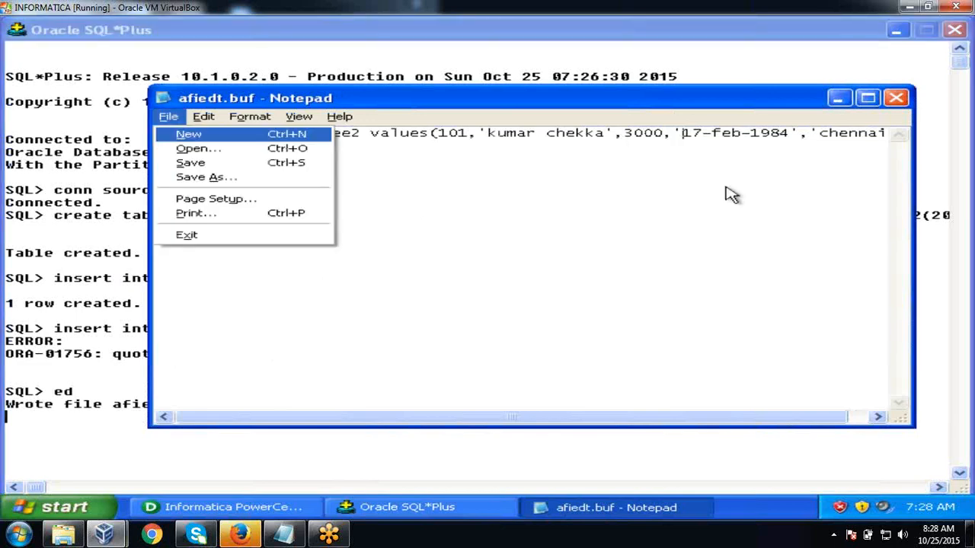
type("x/")
key("Return")
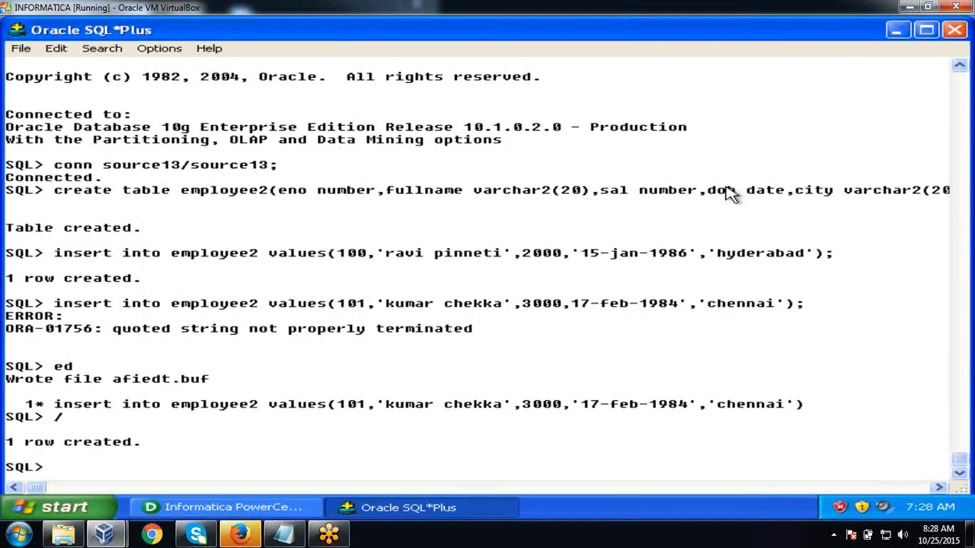
- Insert employee 102 with a full name, salary 4000, dob '20-mar-1989', city 'chennai'
type("insert into ")
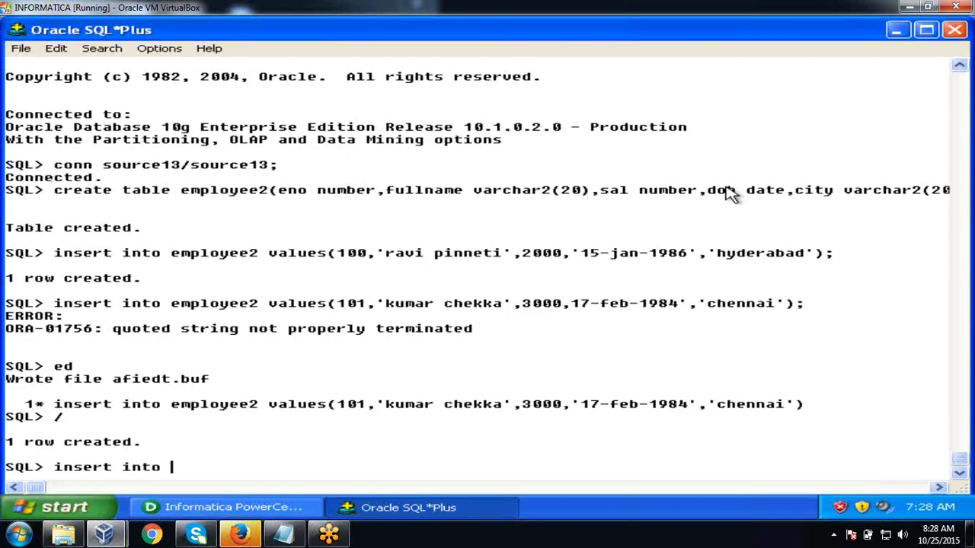
type("employe")
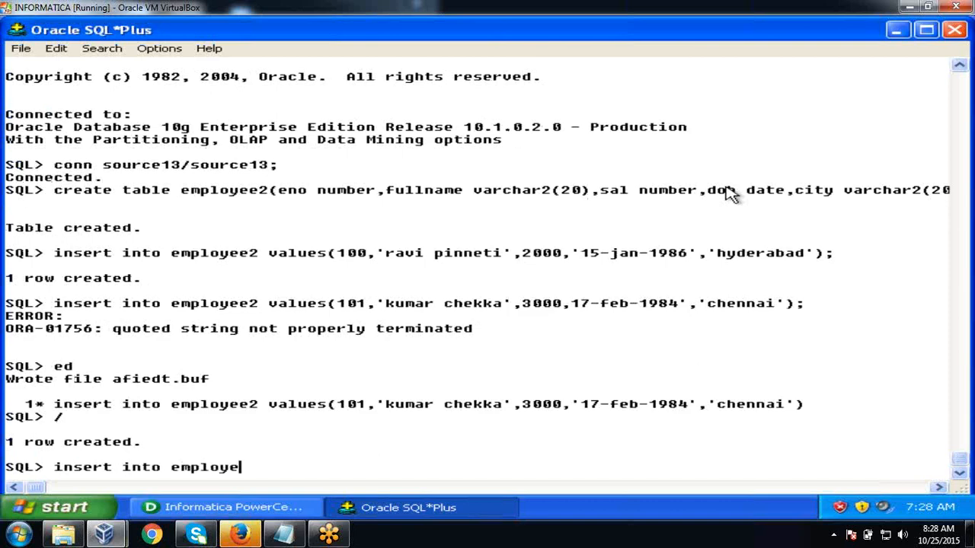
type("e2 value")
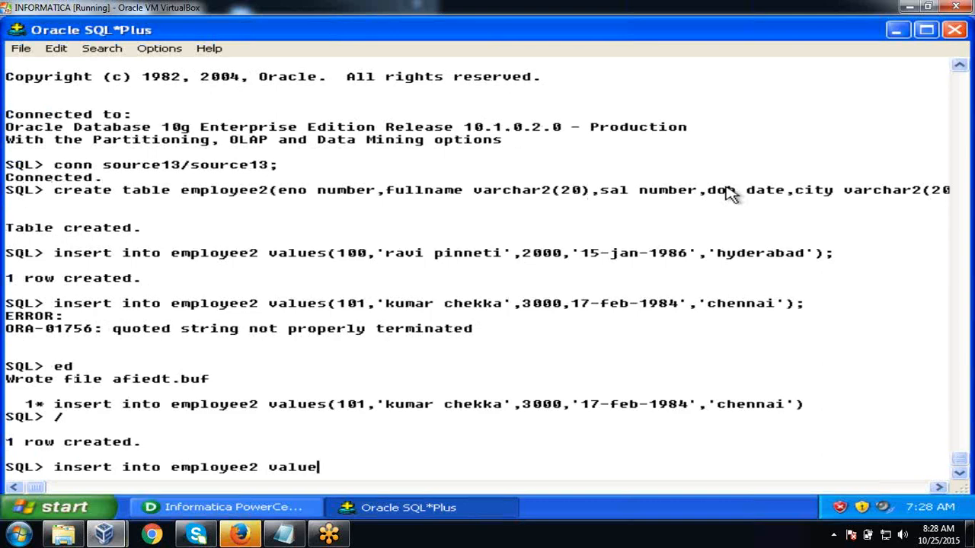
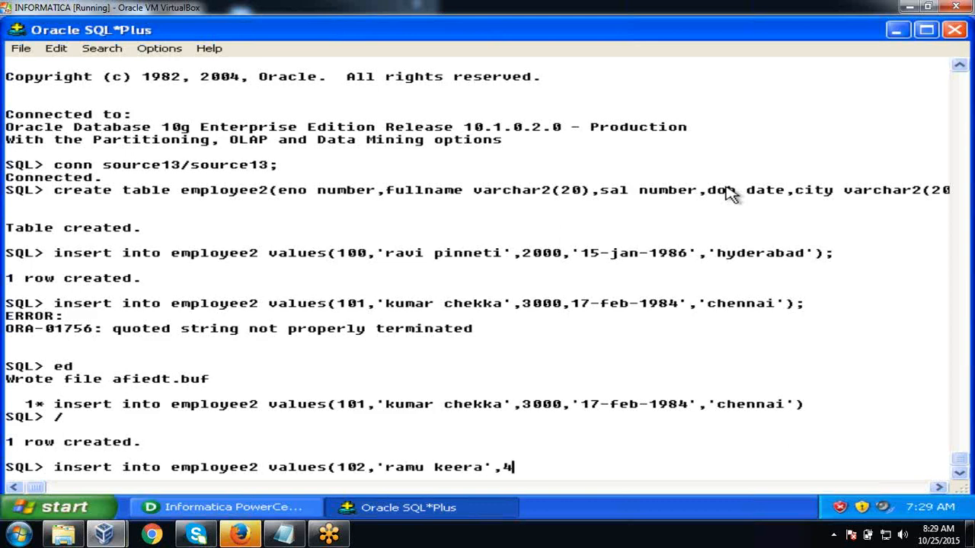
type("000,'20-mar")
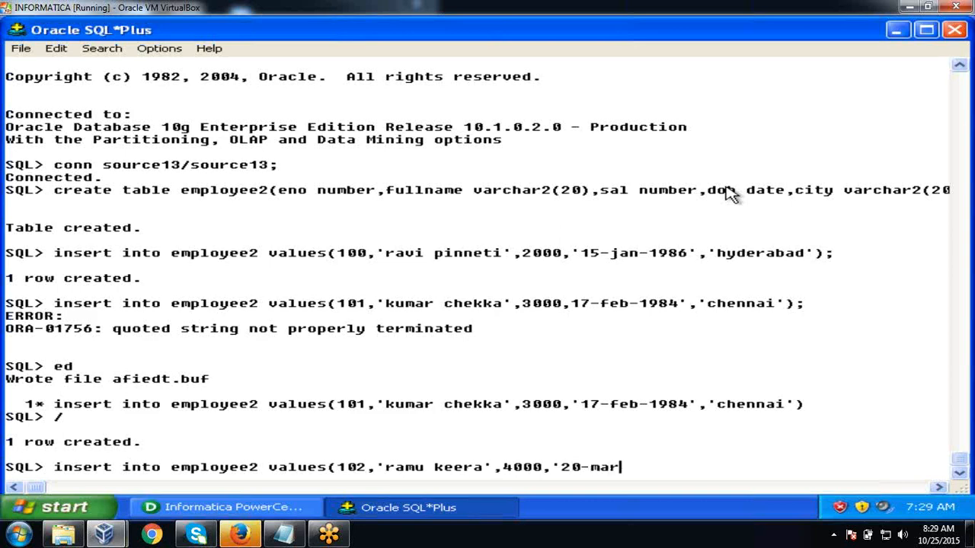
type("-1989',")
type("ch")
key("BackSpace")
key("BackSpace")
type("'chenn")
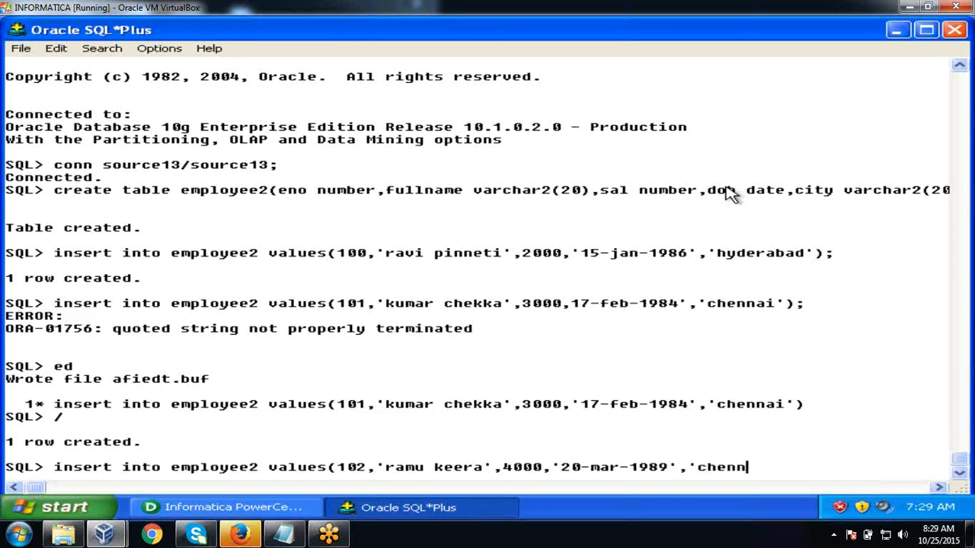
type("ai');")
key("Return")
- Commit the inserts, list all employee2 rows, and begin the connect to the target schema
type("commit;")
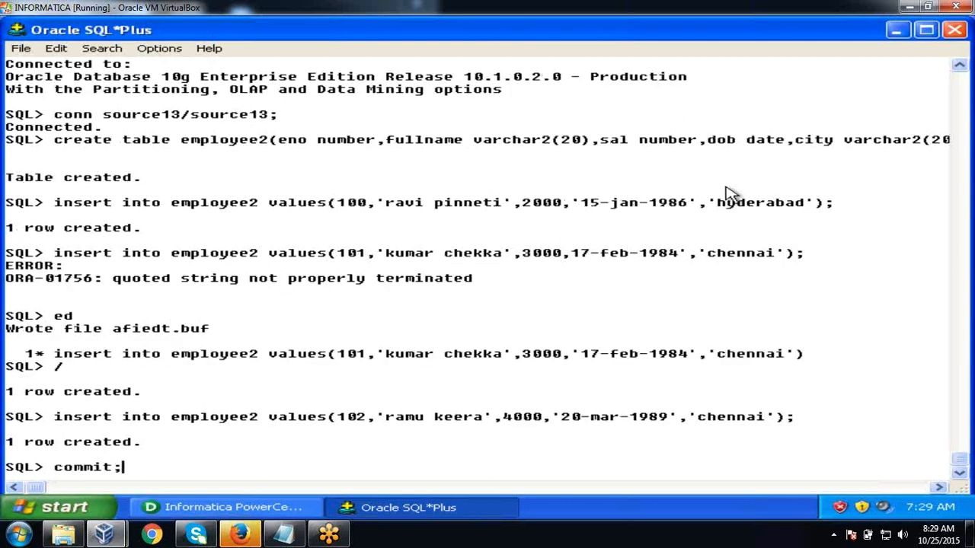
key("Return")
type("select ")
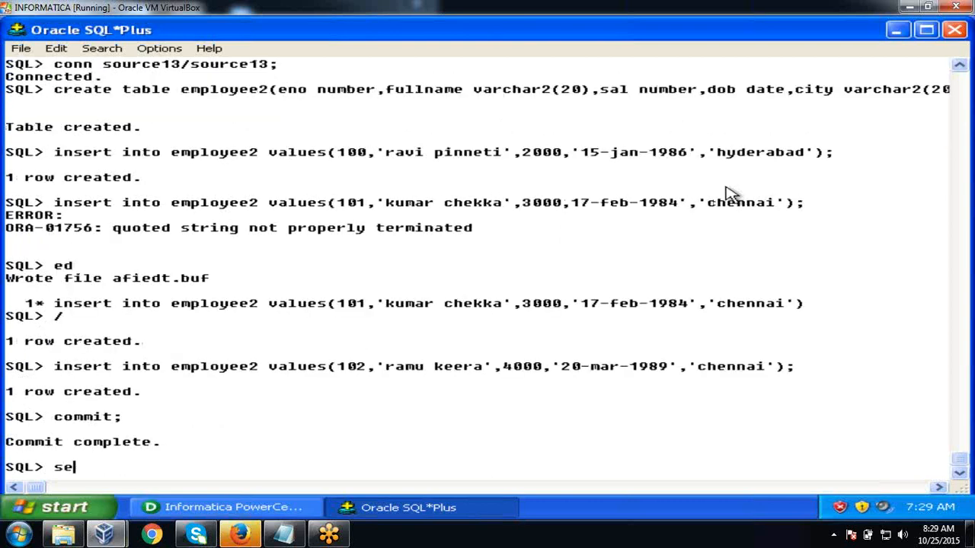
type("*from ")
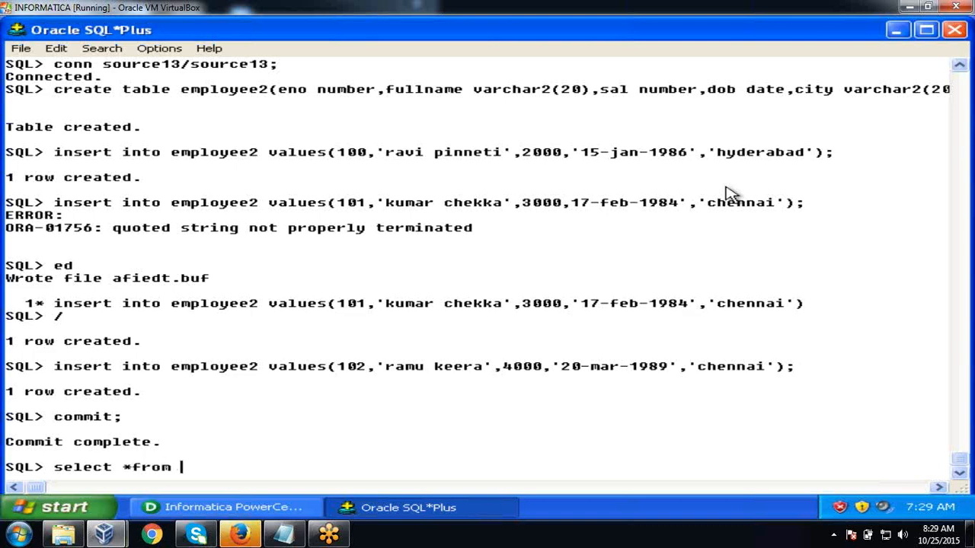
type("employee")
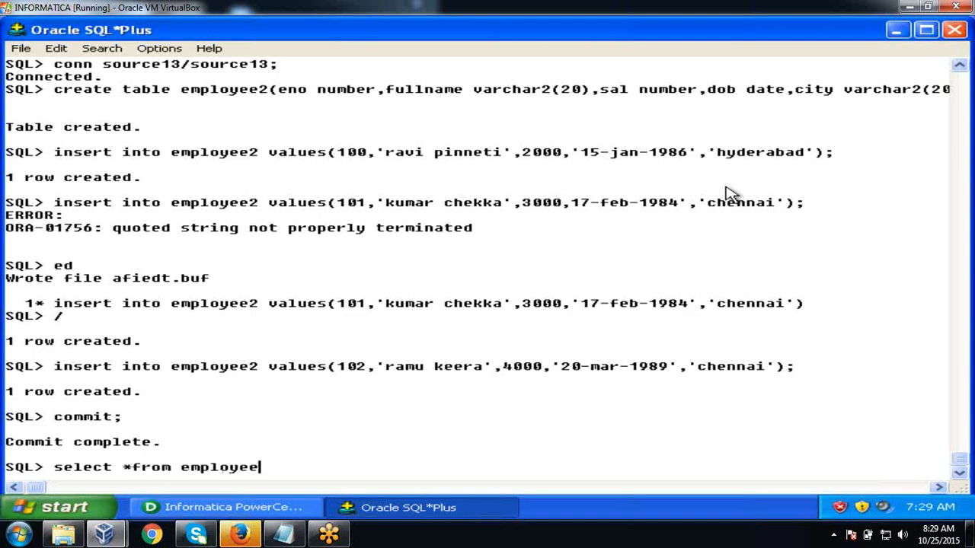
type("2;")
key("Return")
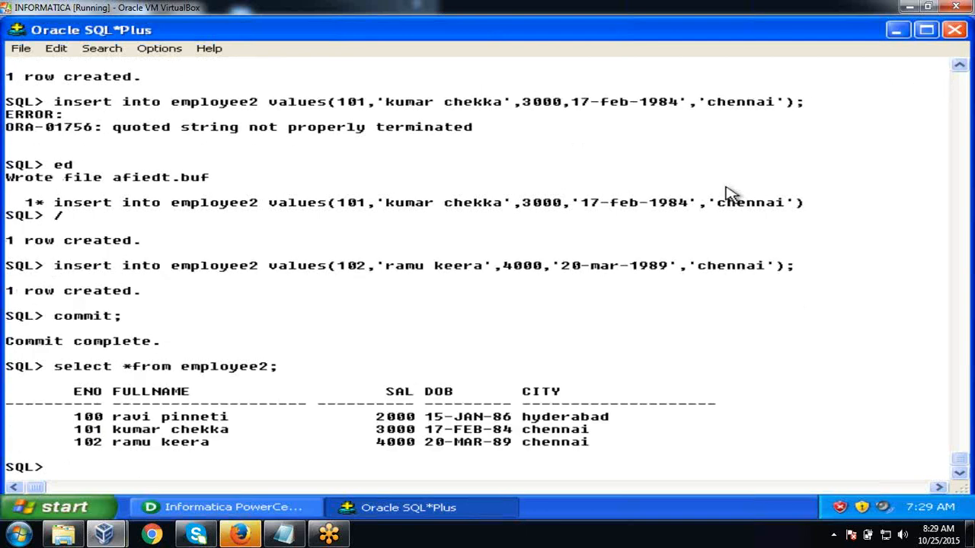
type("conn target18")
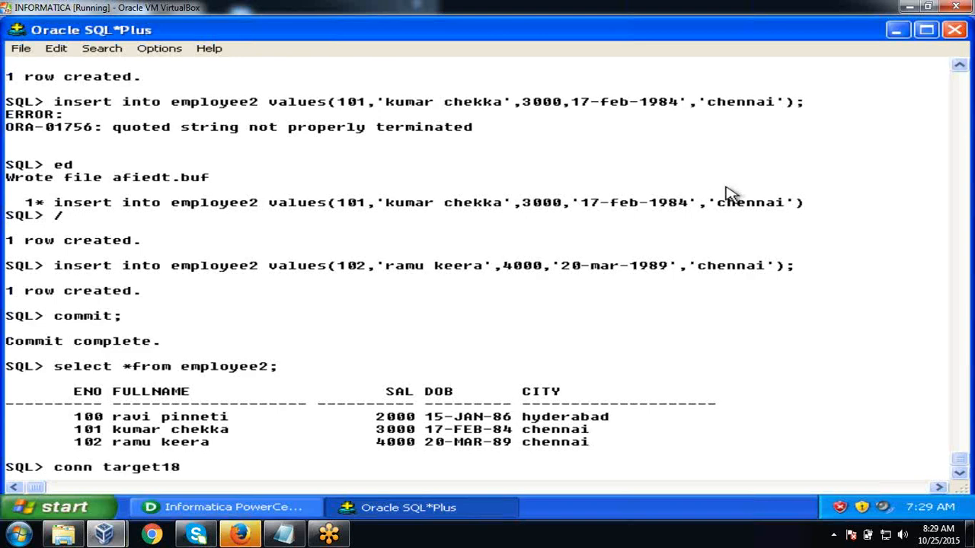
key("BackSpace")
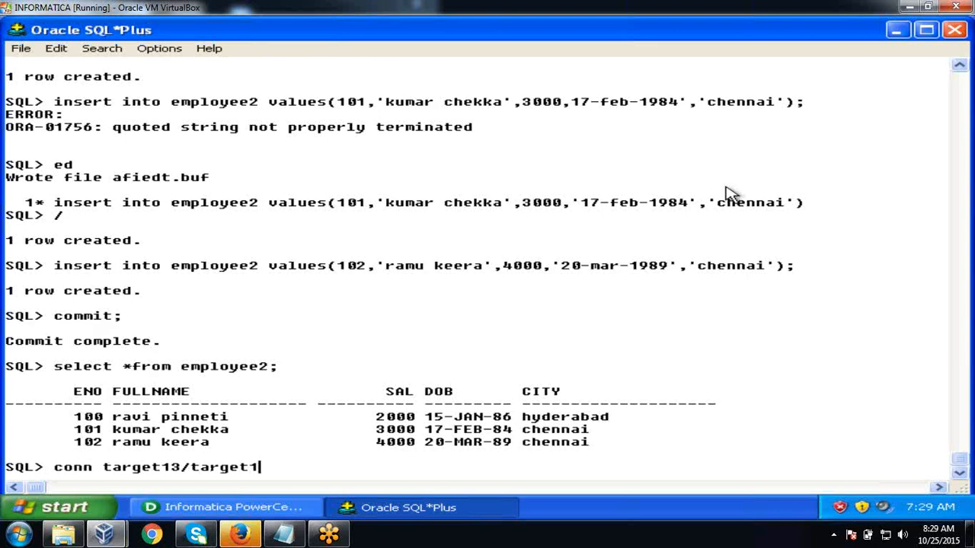
key("Return")
- Create table emp_func with eno number, fname/lname varchar2(10), sal number, age number, city varchar2(20)
type("create t")
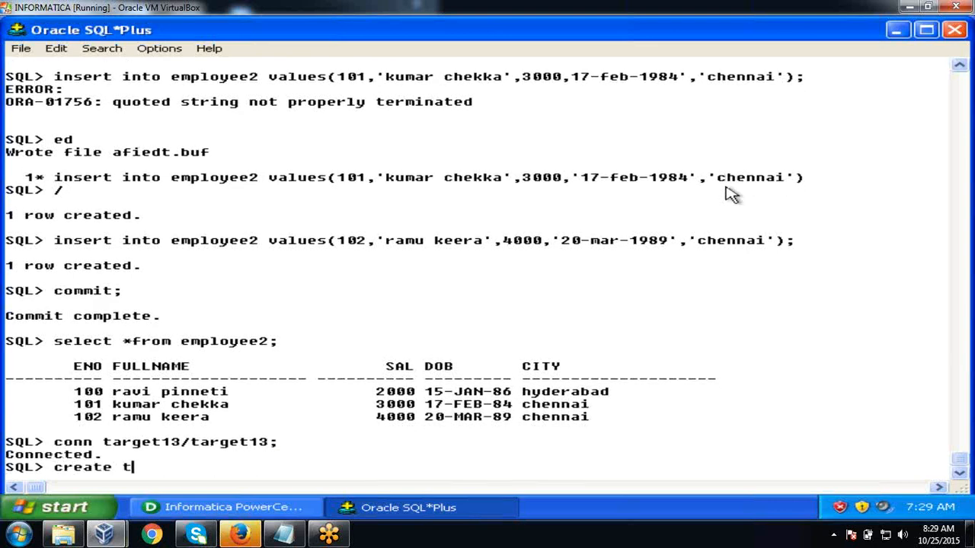
type("able emp")
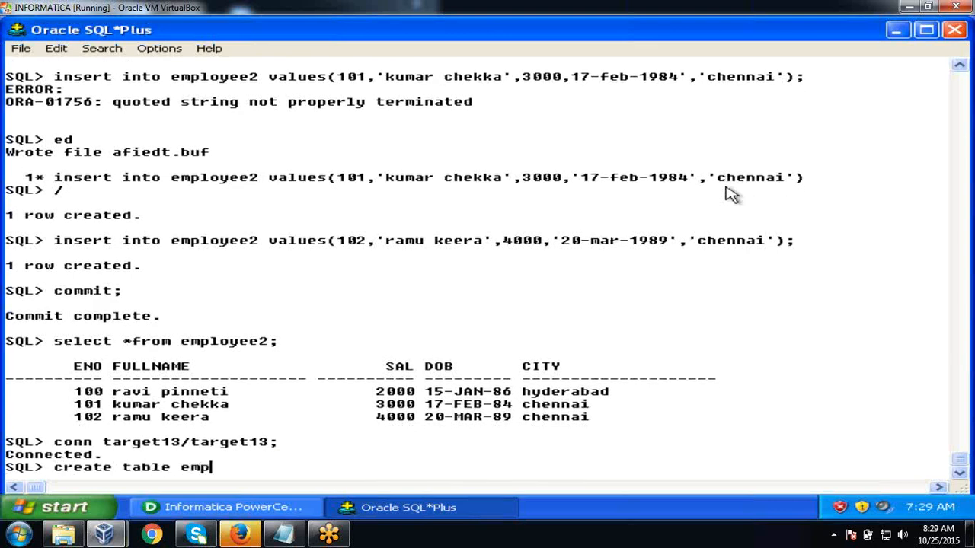
type("_func(eno number,")
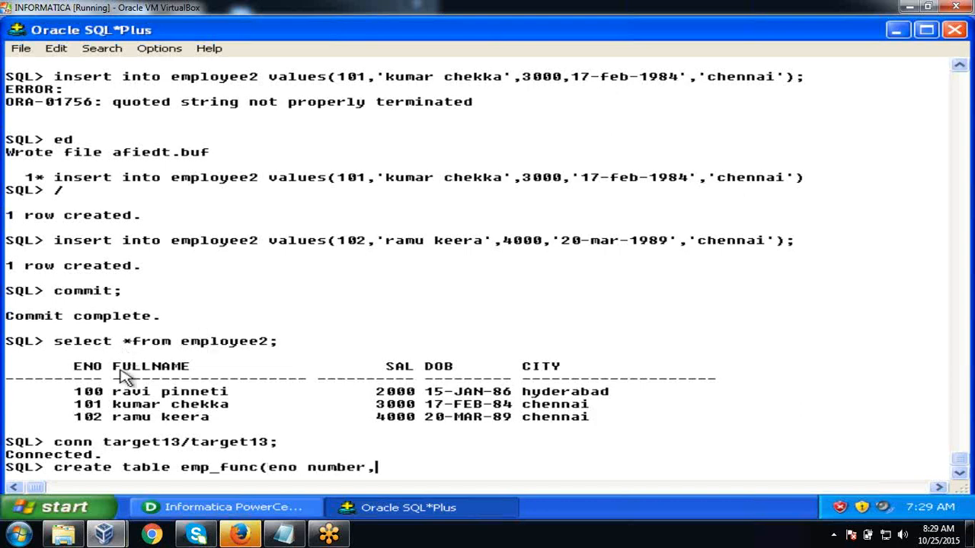
left_click_drag(104, 392, 234, 399)
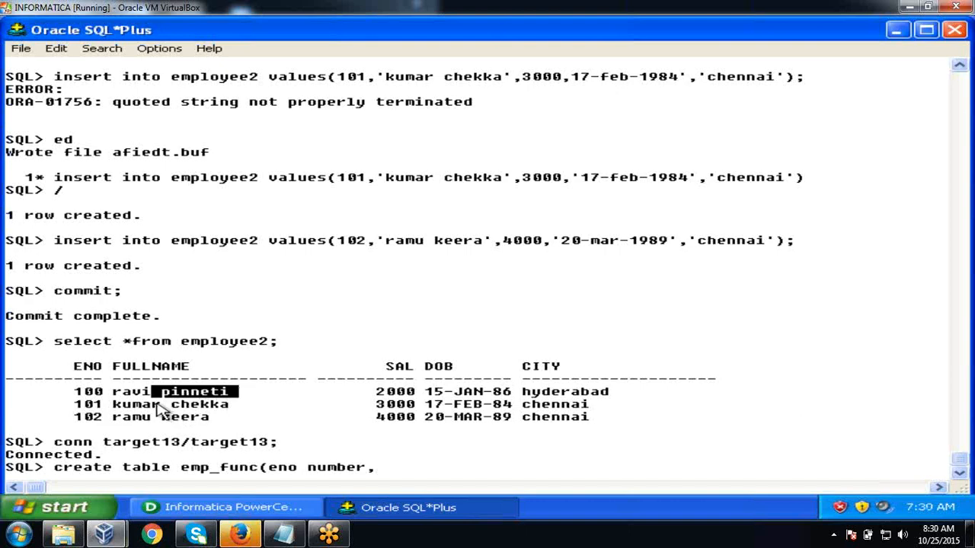
left_click_drag(172, 405, 230, 420)
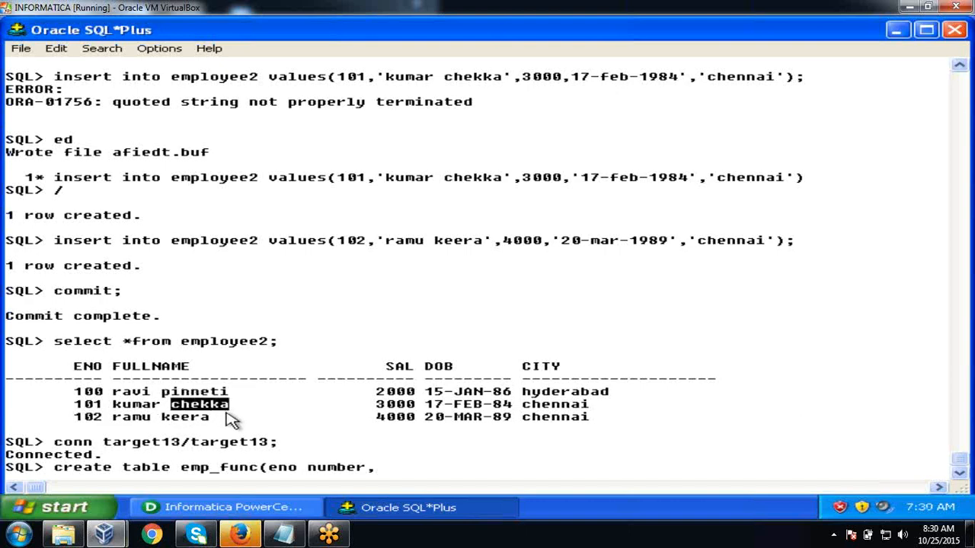
left_click(278, 415)
type("fname")
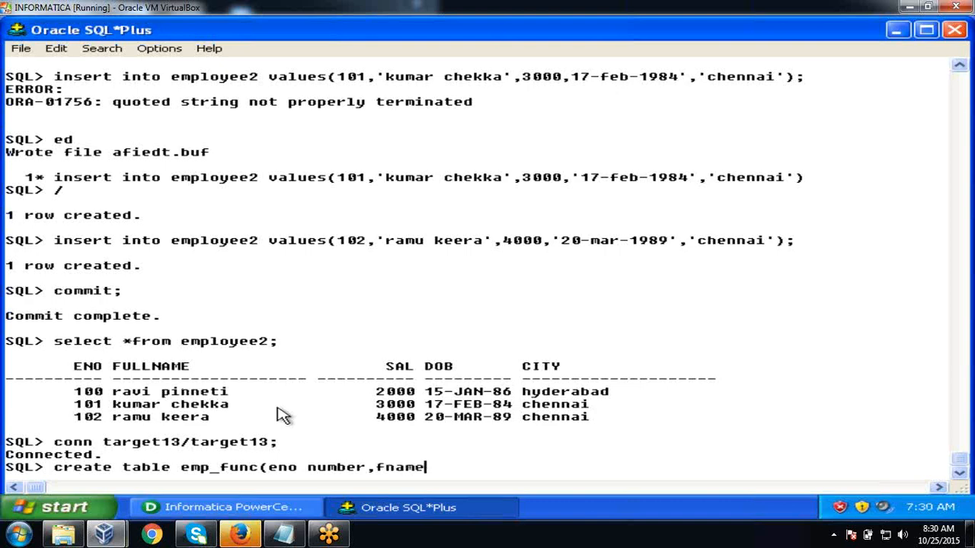
type(" varchar2")
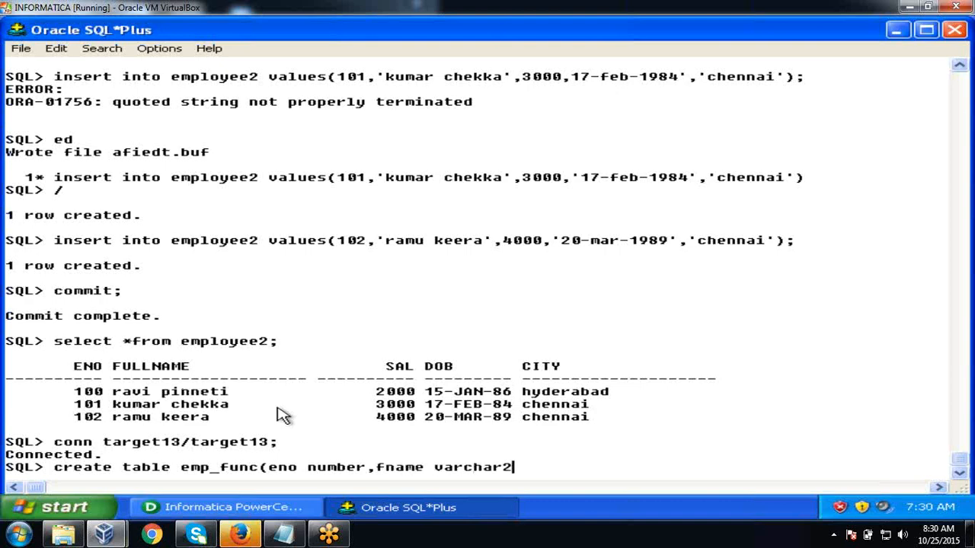
type("(10),lname var")
type("char2(10")
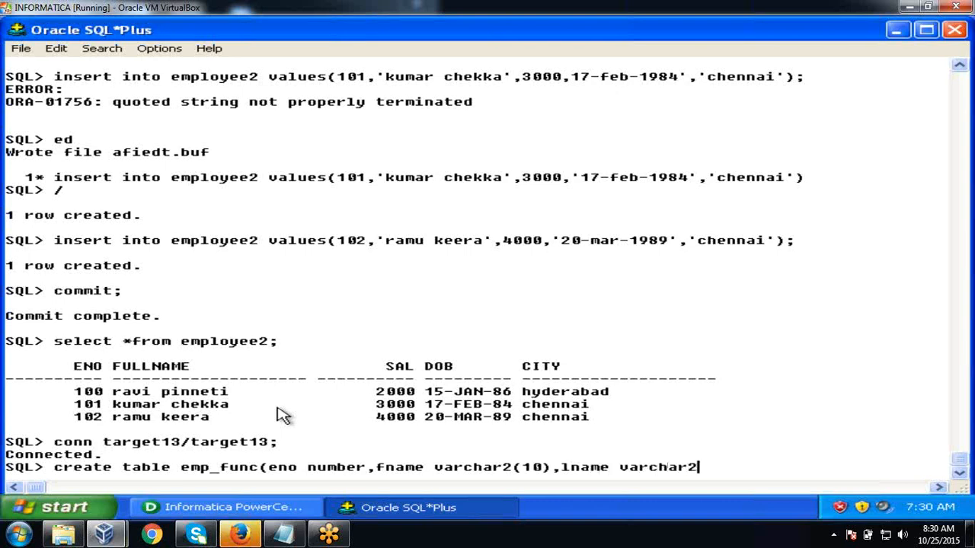
type("),sal num")
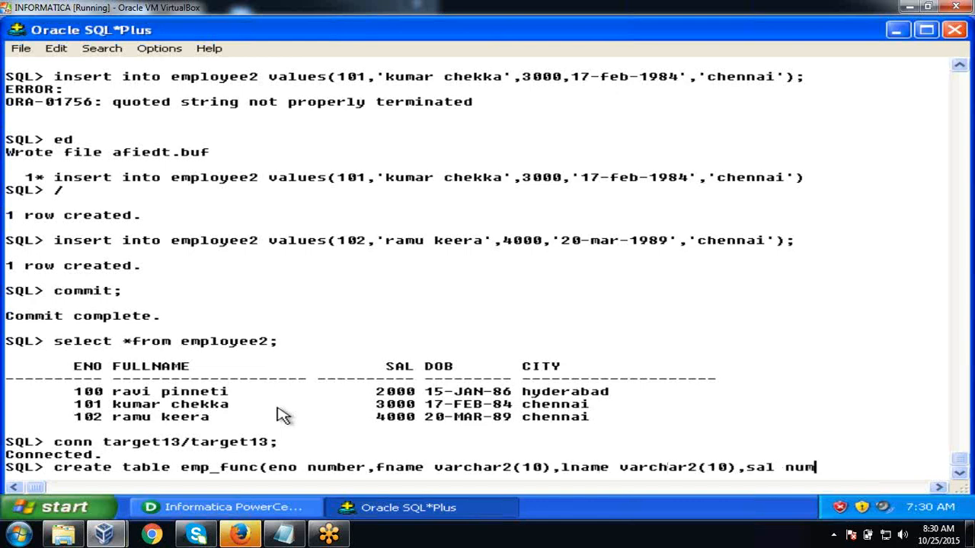
type("ber,age number,")
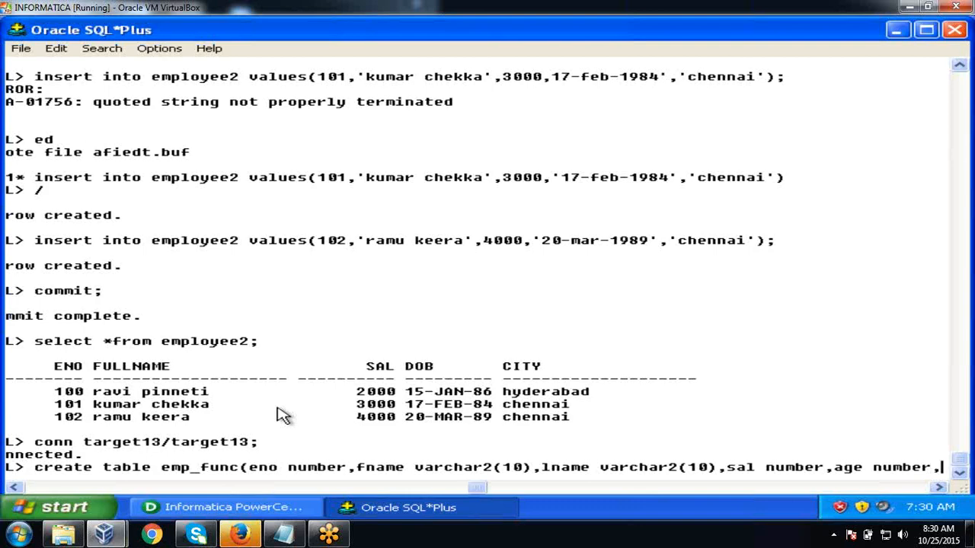
type("yt")
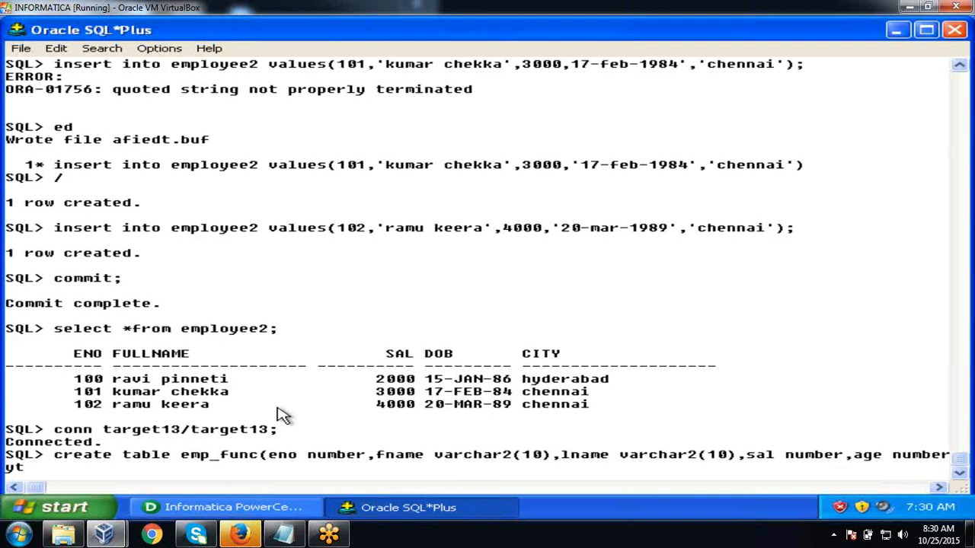
key("BackSpace")
key("BackSpace")
type("ty varchar2(2")
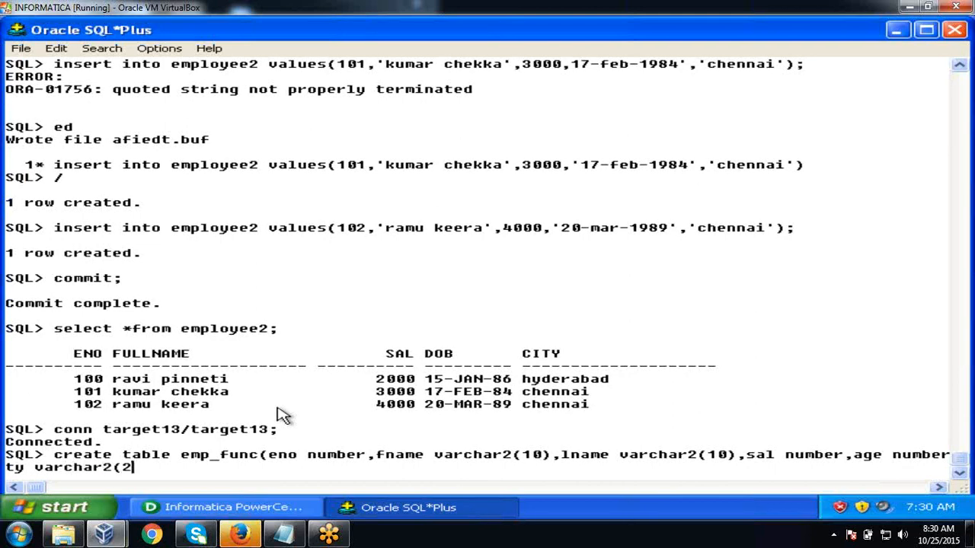
type("0));")
key("Return")
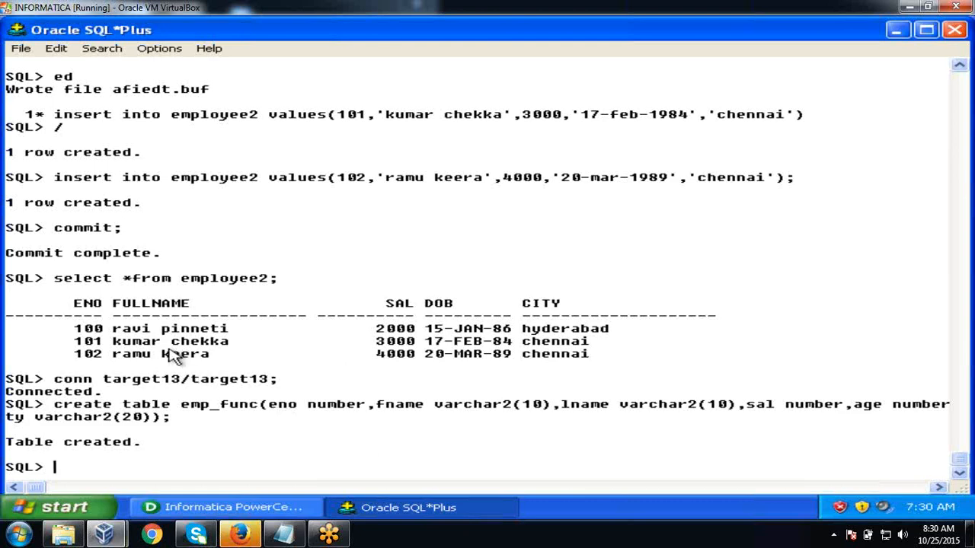
left_click(156, 329)
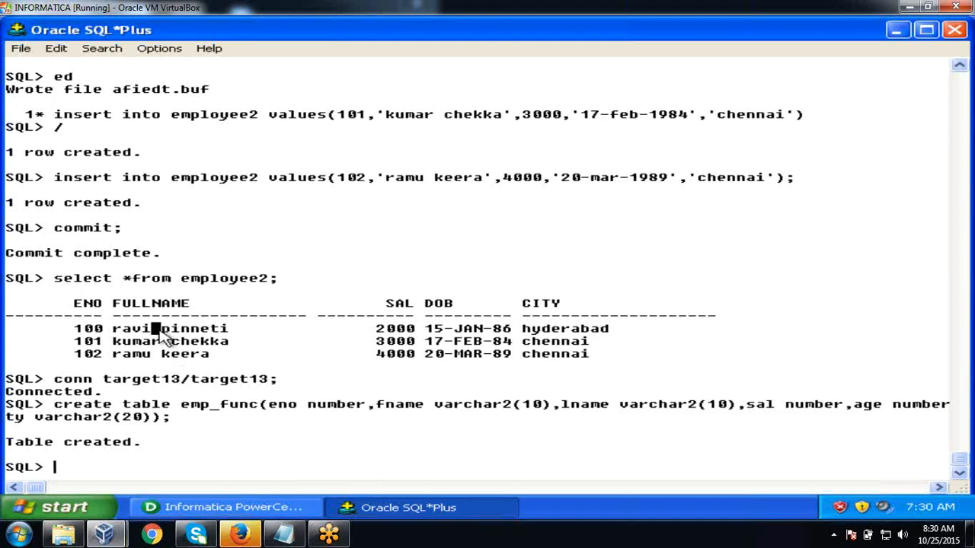
left_click(158, 338)
left_click_drag(152, 329, 112, 334)
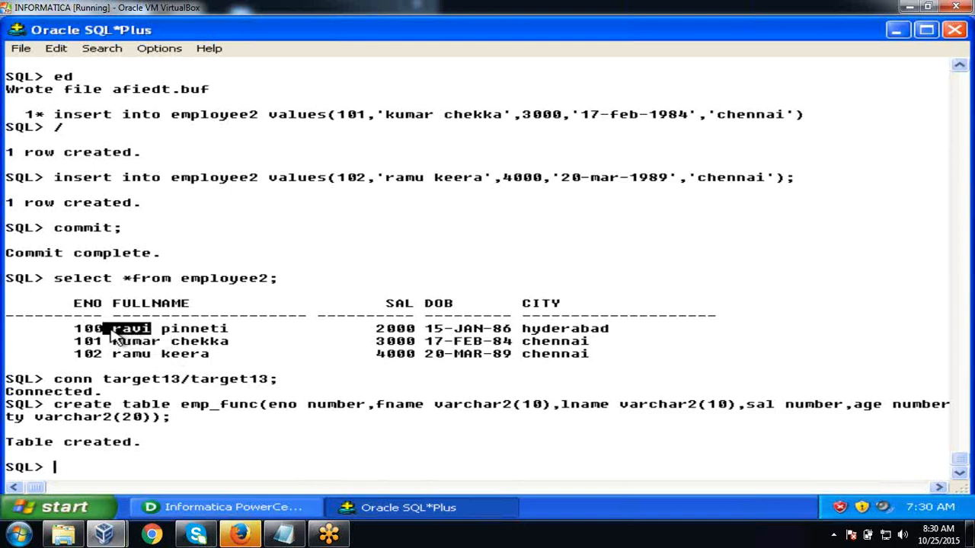
left_click(237, 311)
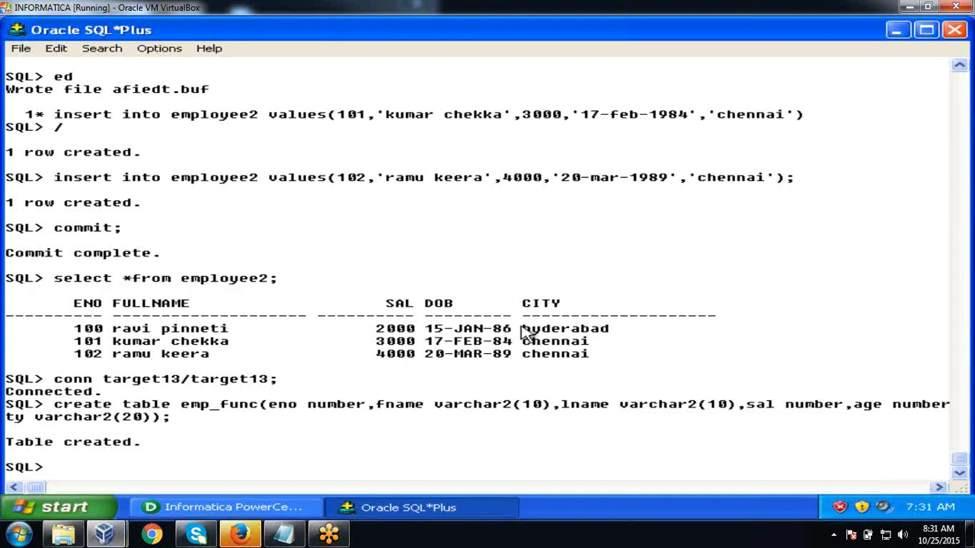
left_click_drag(522, 332, 619, 370)
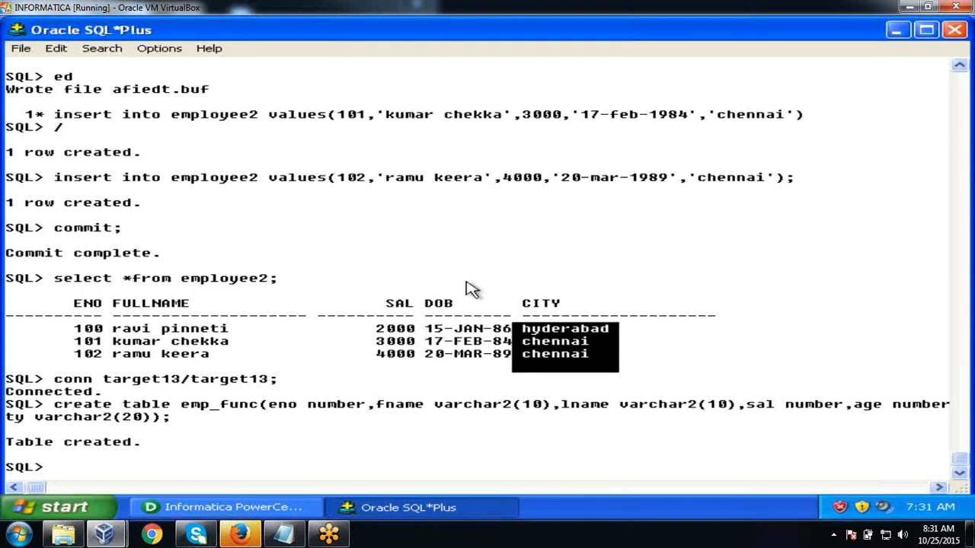
left_click(450, 320)
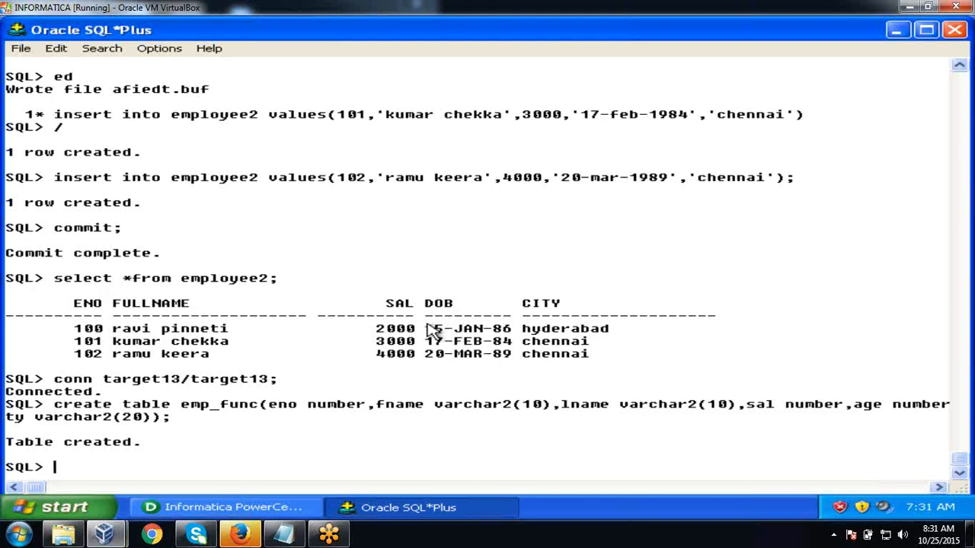
left_click_drag(431, 332, 518, 366)
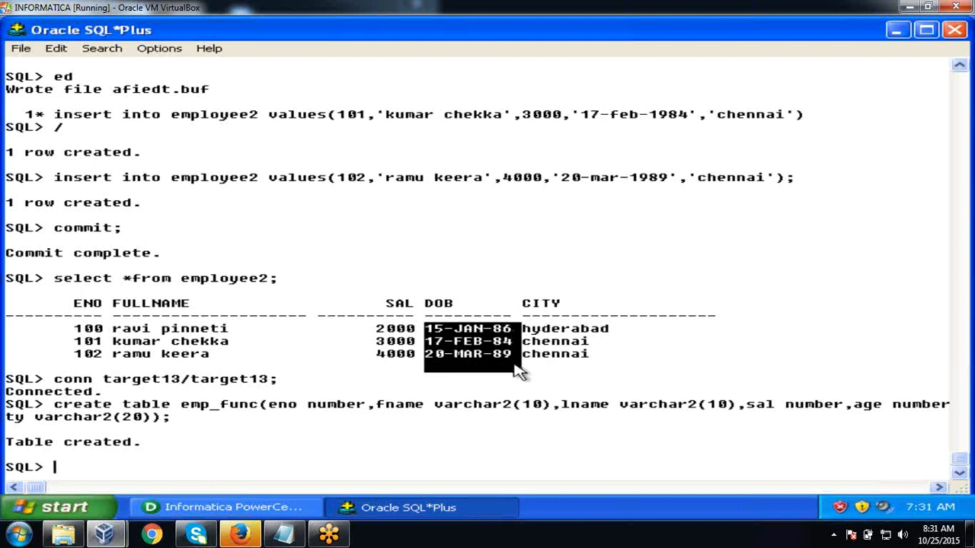
left_click(447, 455)
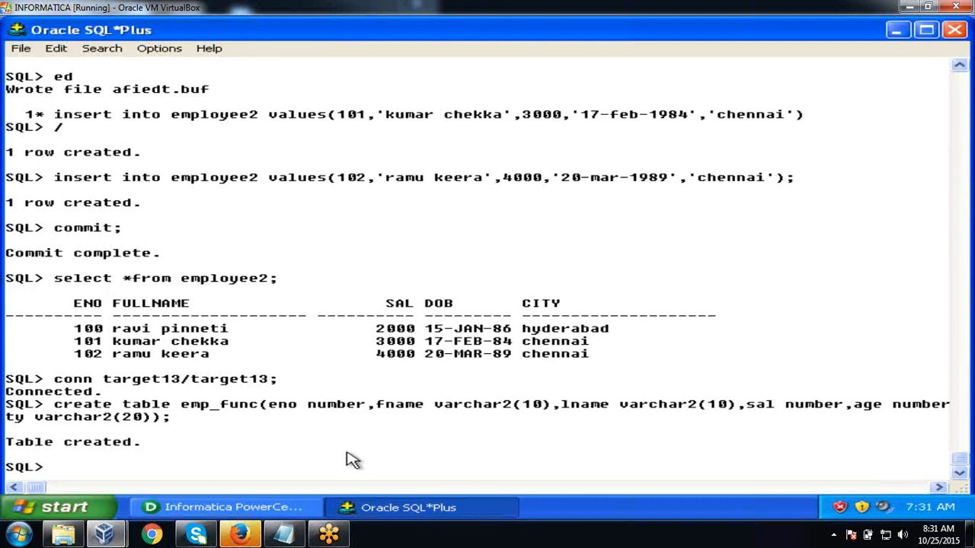
- Bring PowerCenter Designer to the front and narrow the Repository Navigator beside the Start Page
left_click(182, 507)
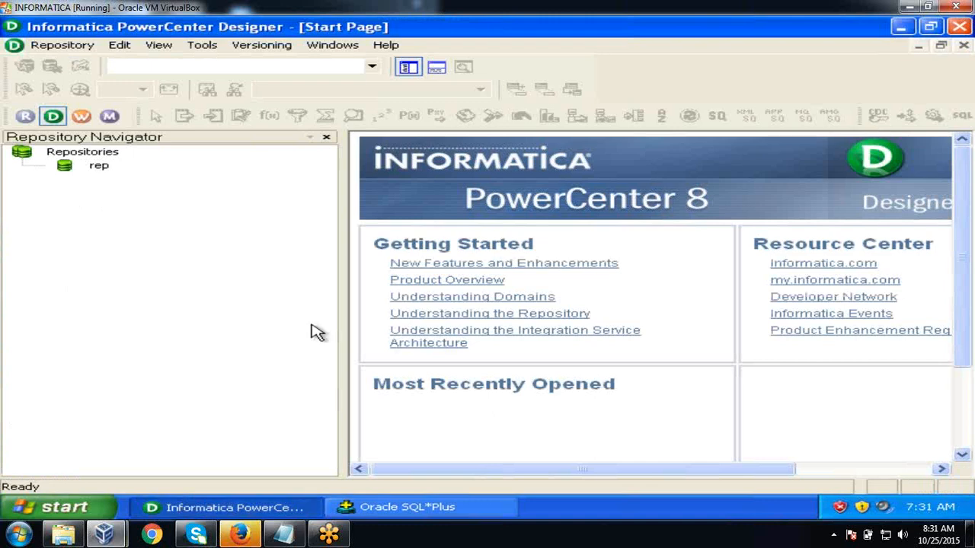
left_click(390, 512)
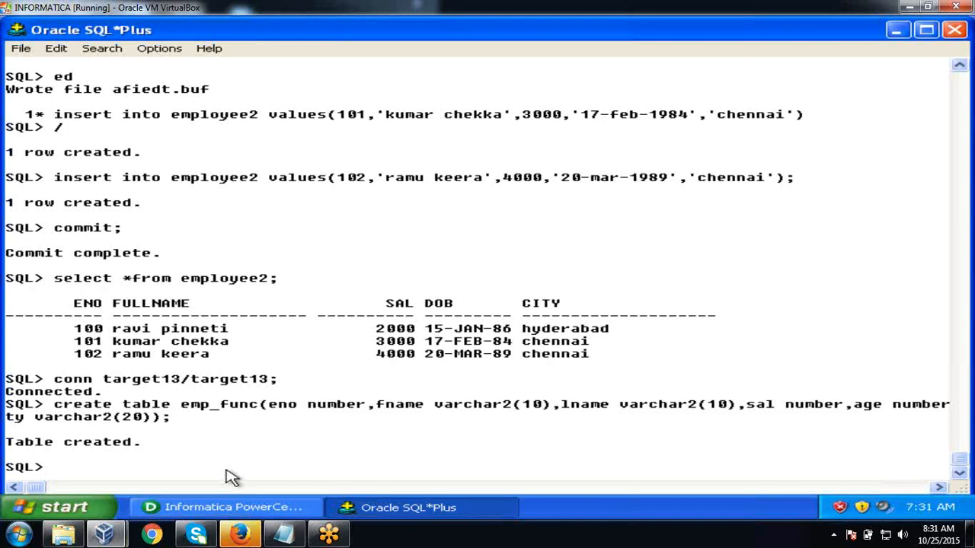
left_click(229, 508)
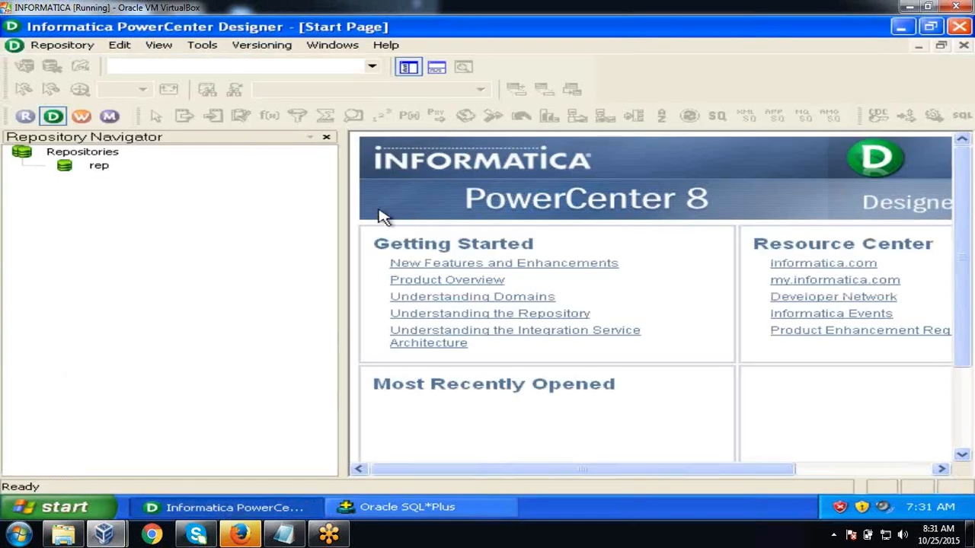
left_click_drag(342, 223, 248, 196)
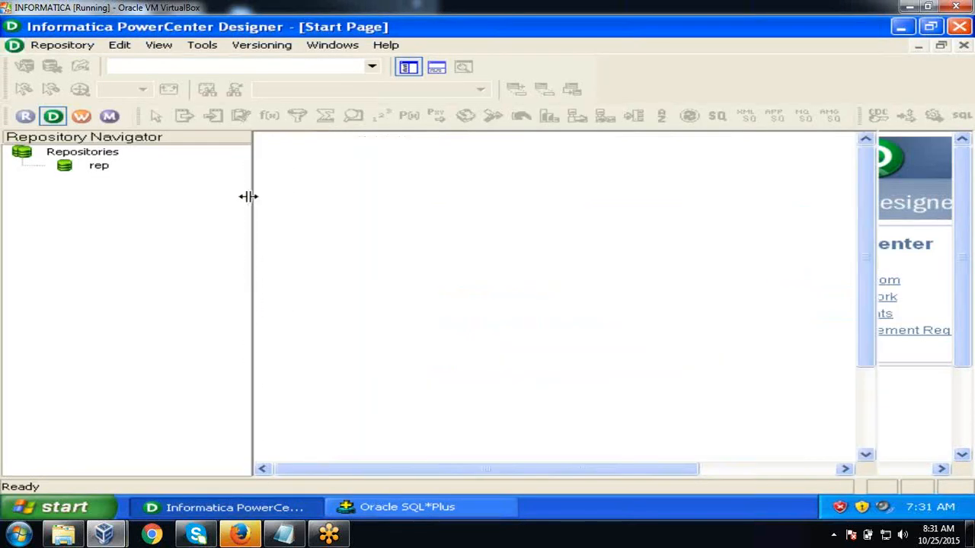
- Log into the rep repository with its password and open the Eu folder
double_click(97, 165)
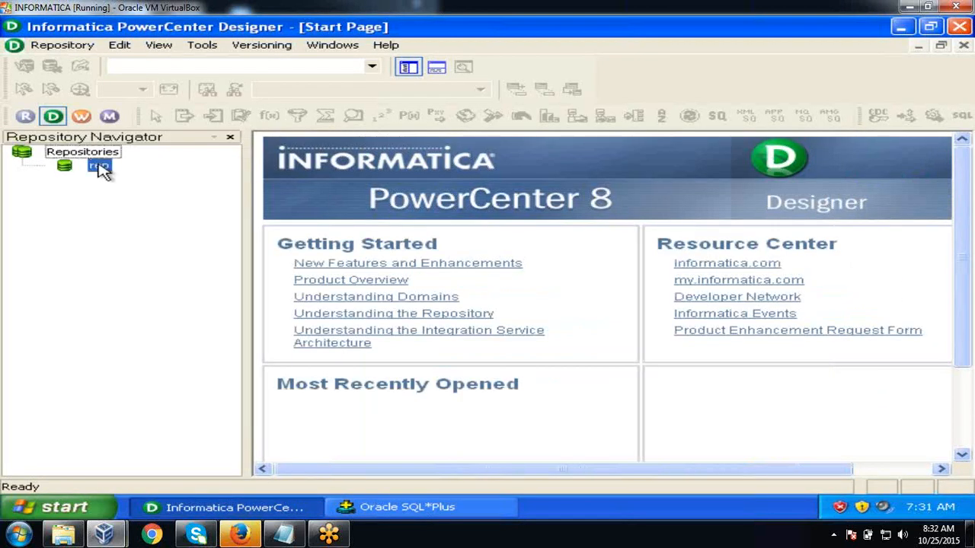
left_click(447, 276)
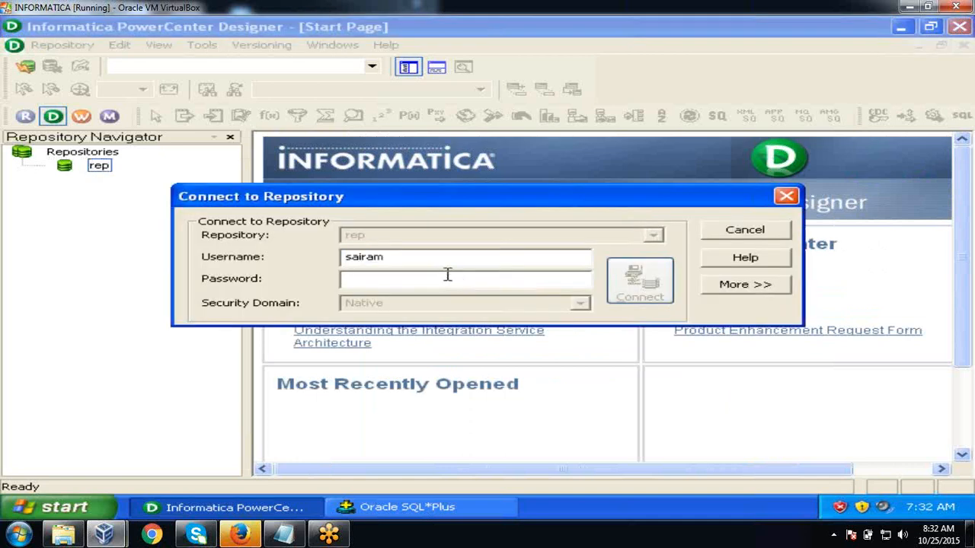
type("s")
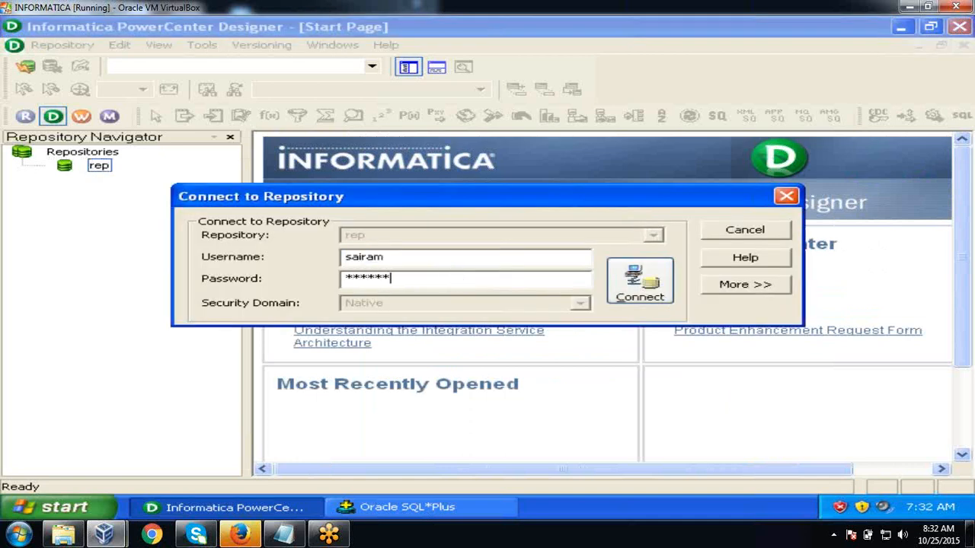
left_click(648, 289)
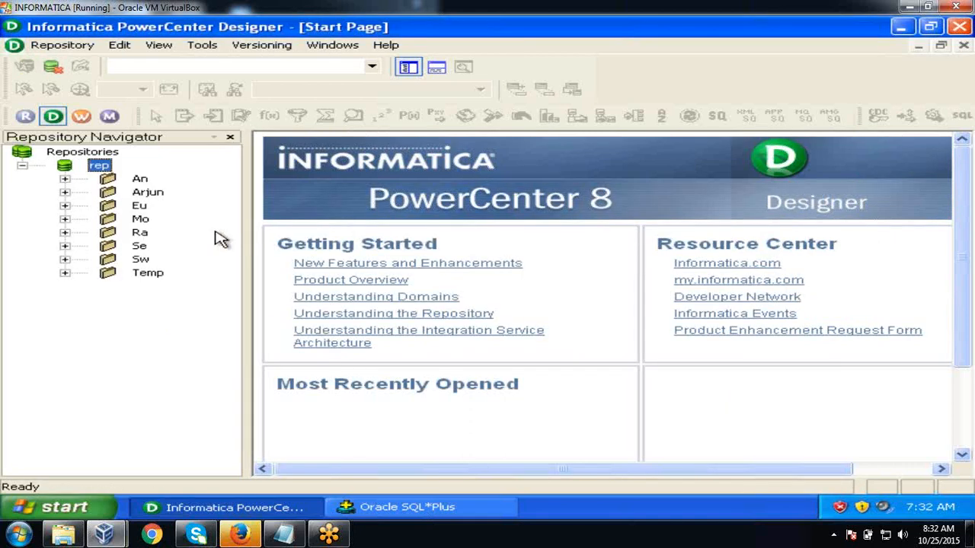
double_click(139, 206)
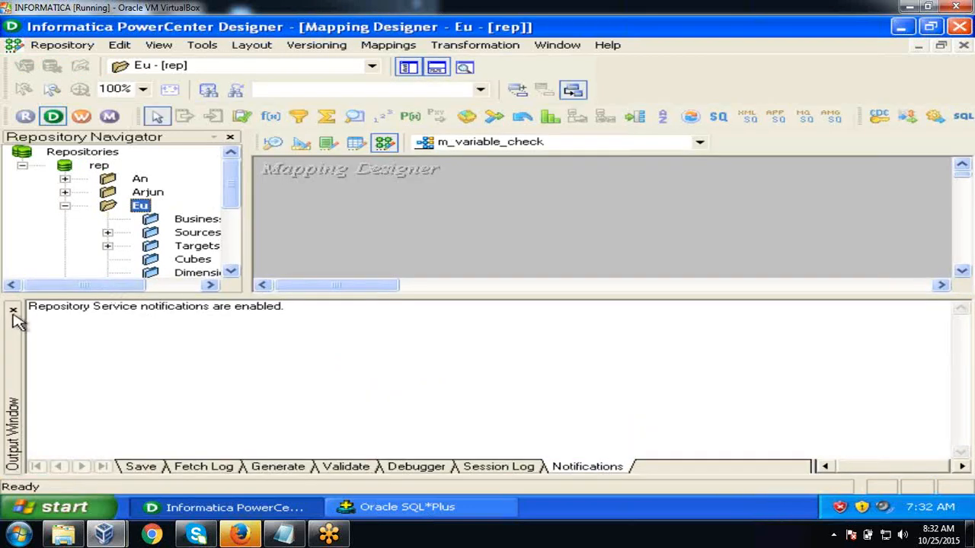
left_click(13, 312)
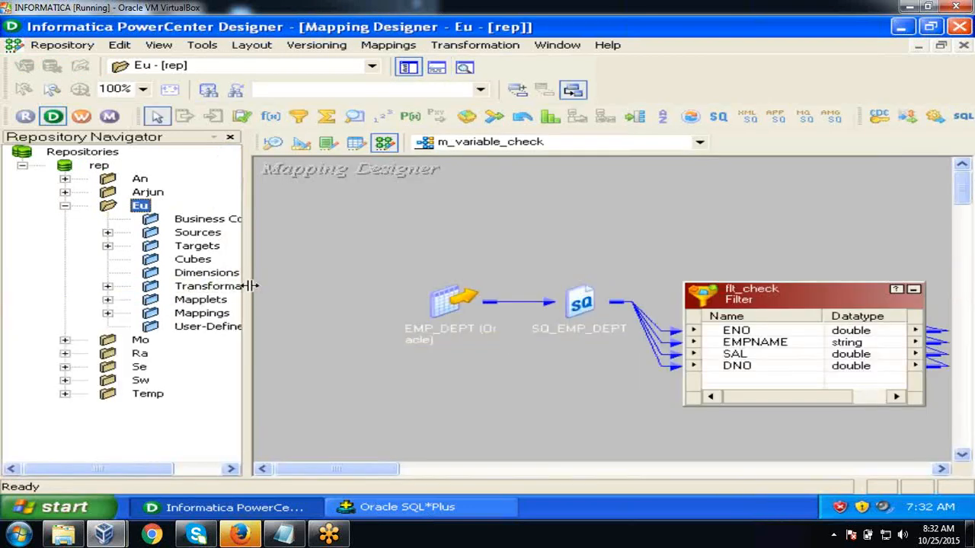
left_click_drag(253, 286, 325, 270)
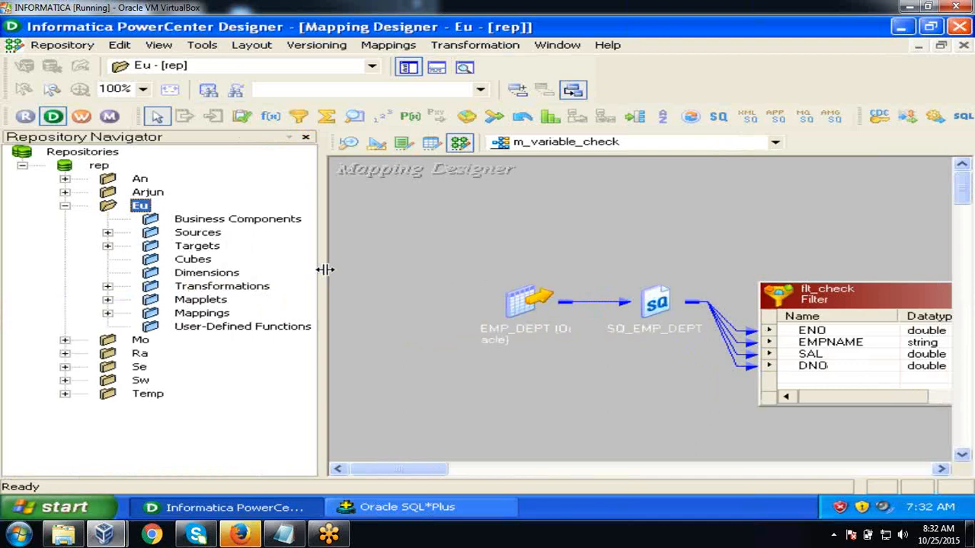
left_click(107, 233)
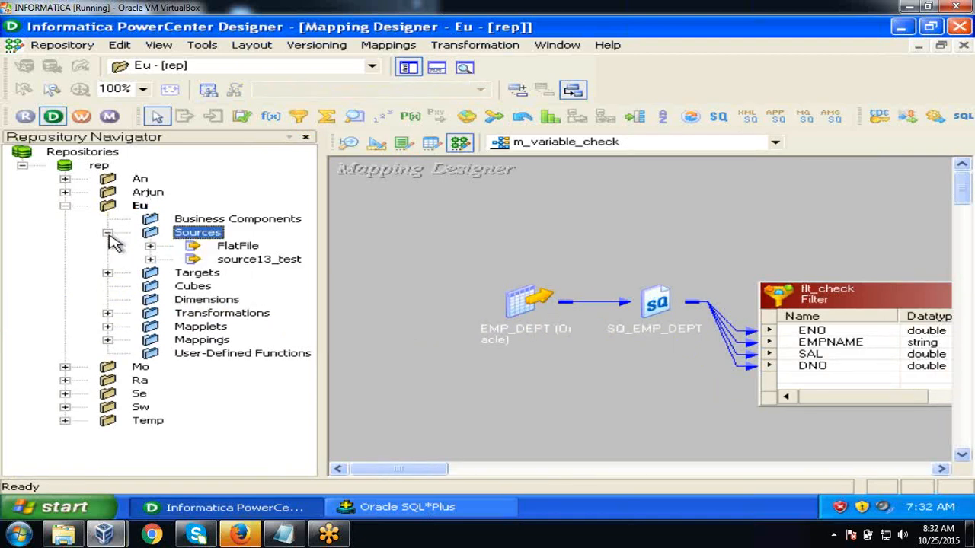
left_click(150, 259)
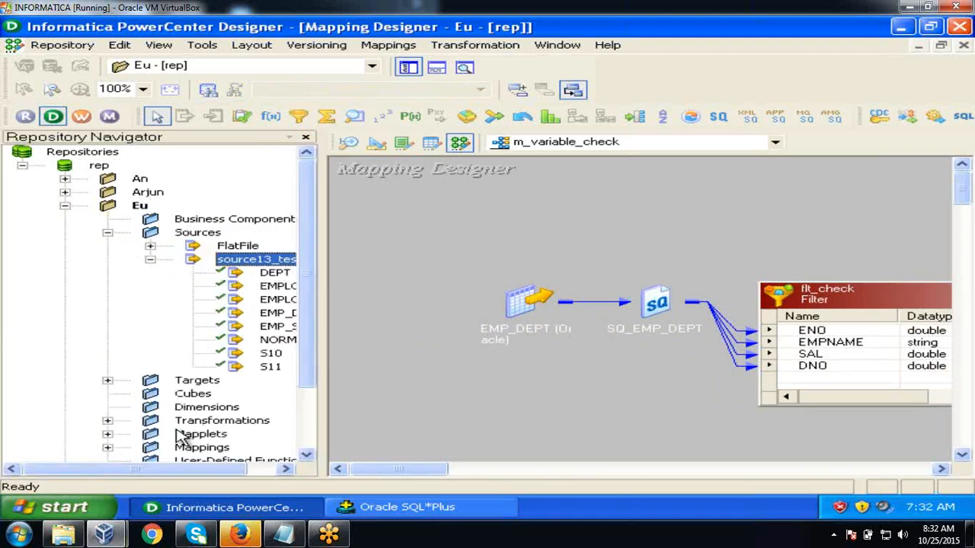
left_click_drag(175, 469, 212, 469)
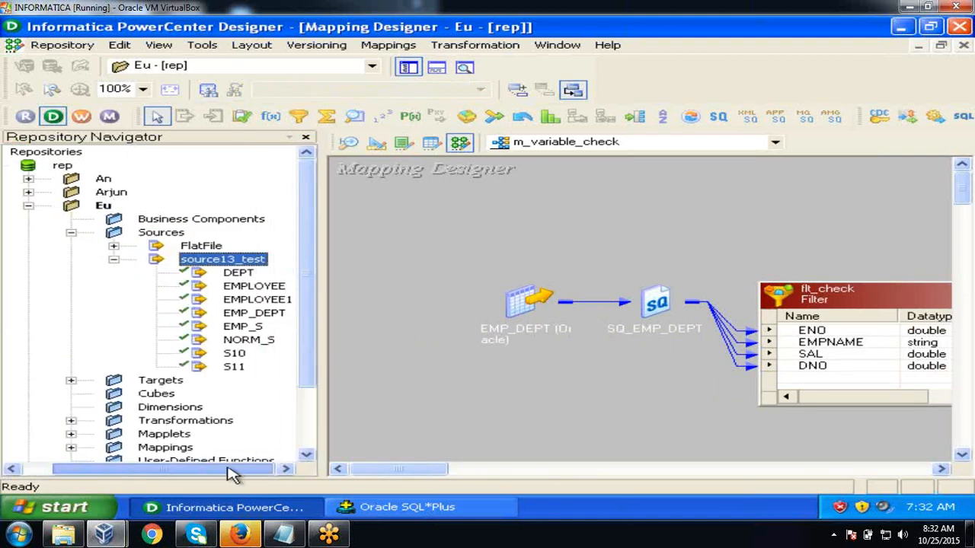
left_click(415, 352)
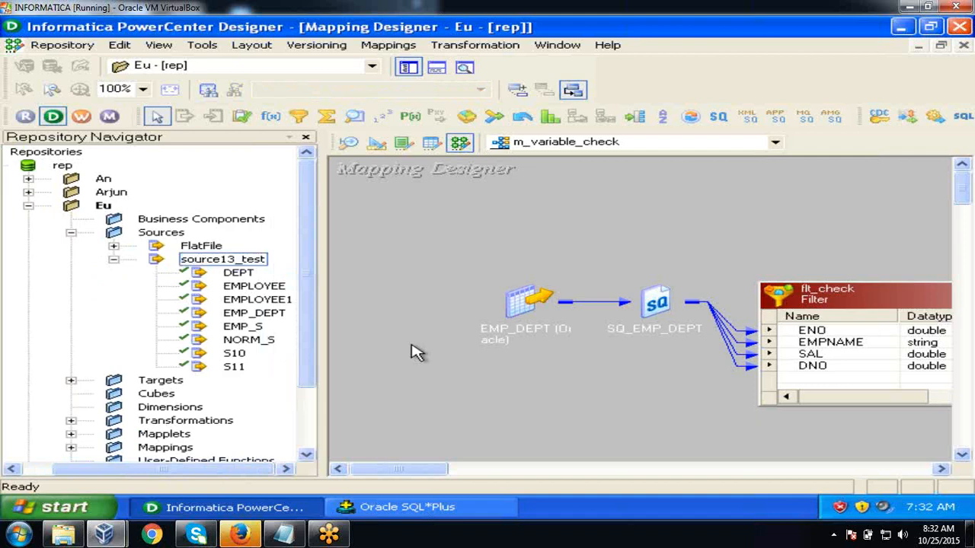
- Switch to the Source Analyzer and clear all sources from its workspace
left_click(347, 147)
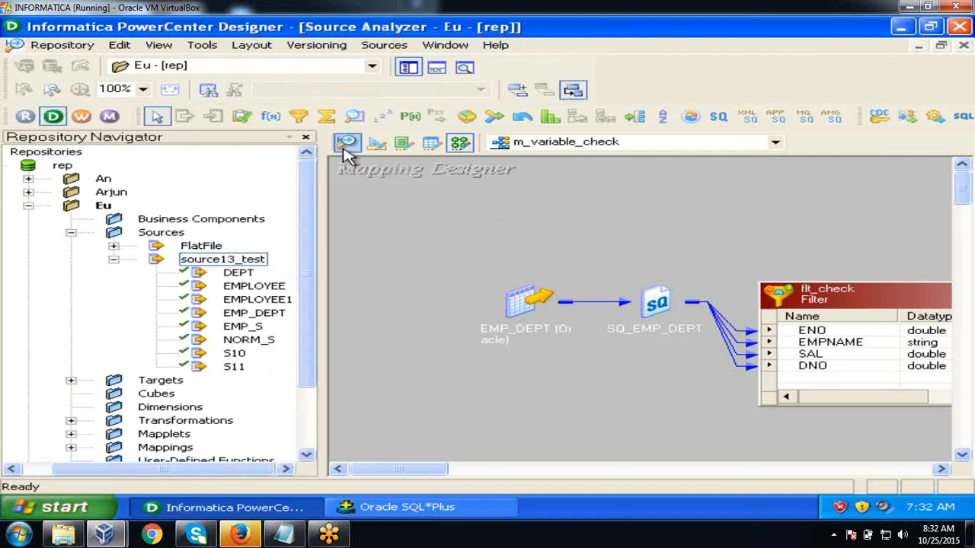
right_click(652, 168)
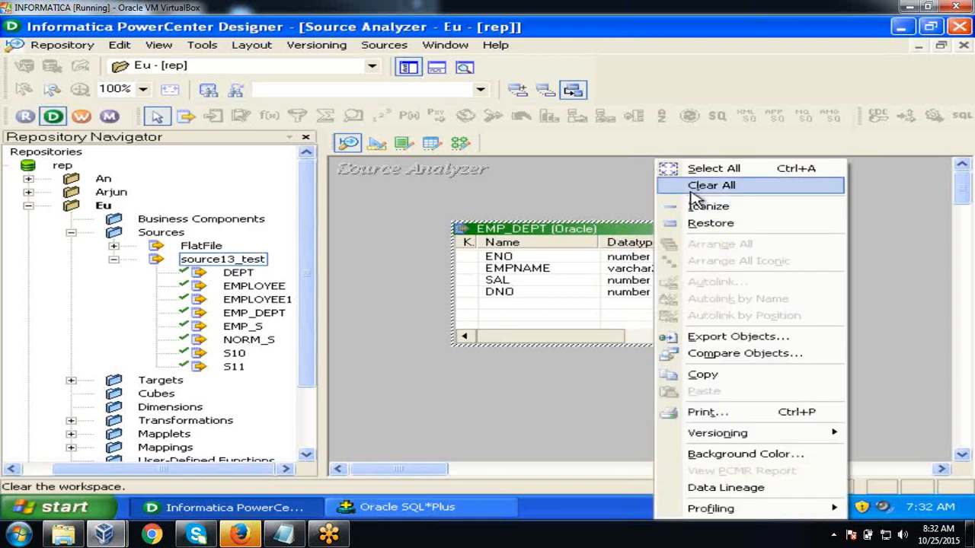
left_click(696, 187)
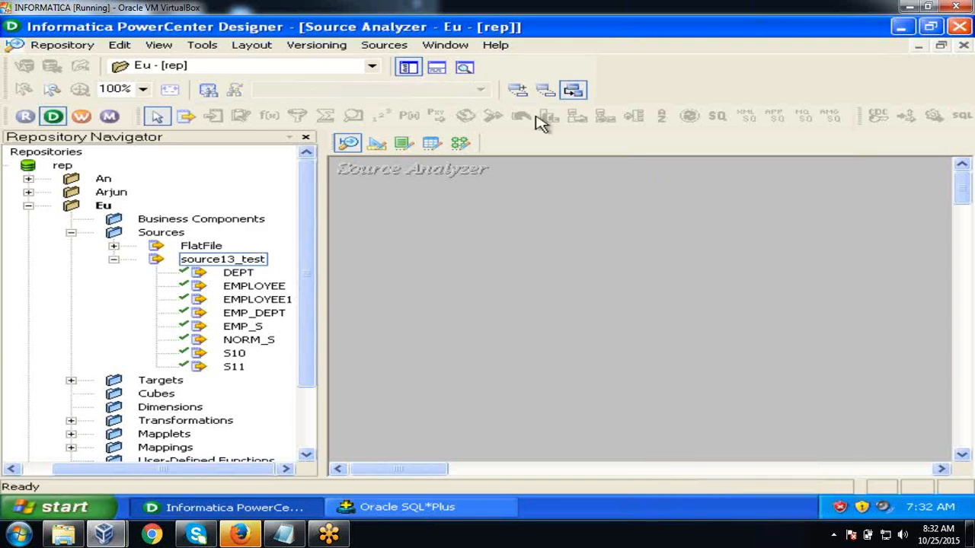
left_click(373, 48)
left_click(378, 67)
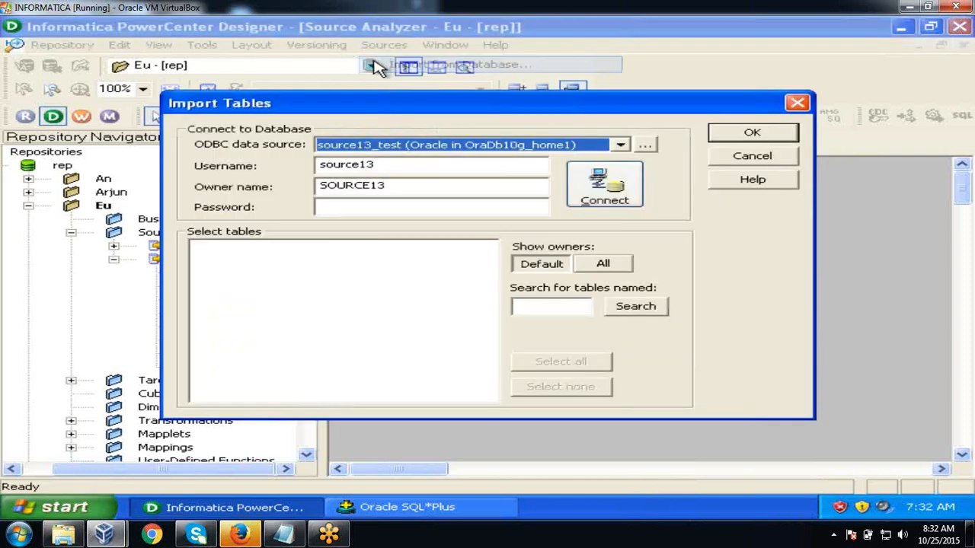
left_click(433, 207)
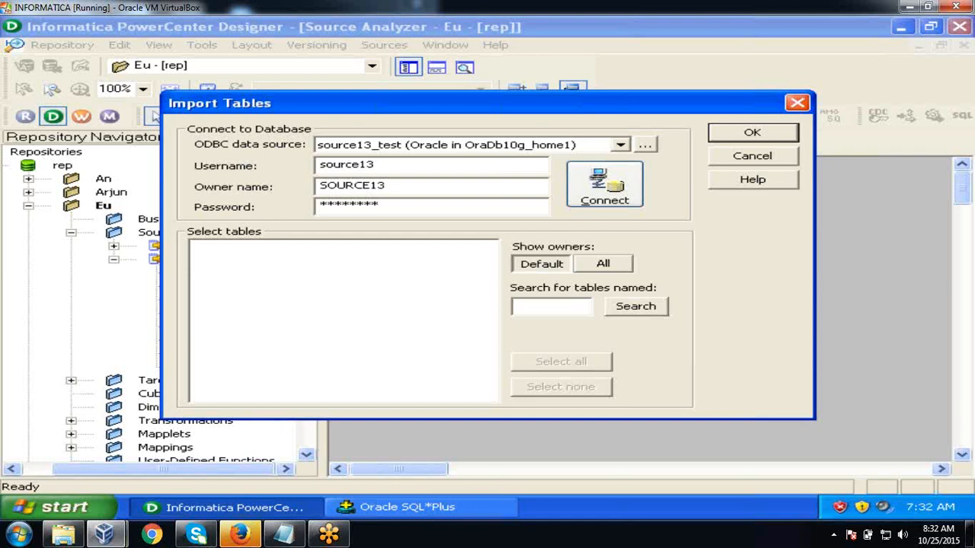
left_click(591, 186)
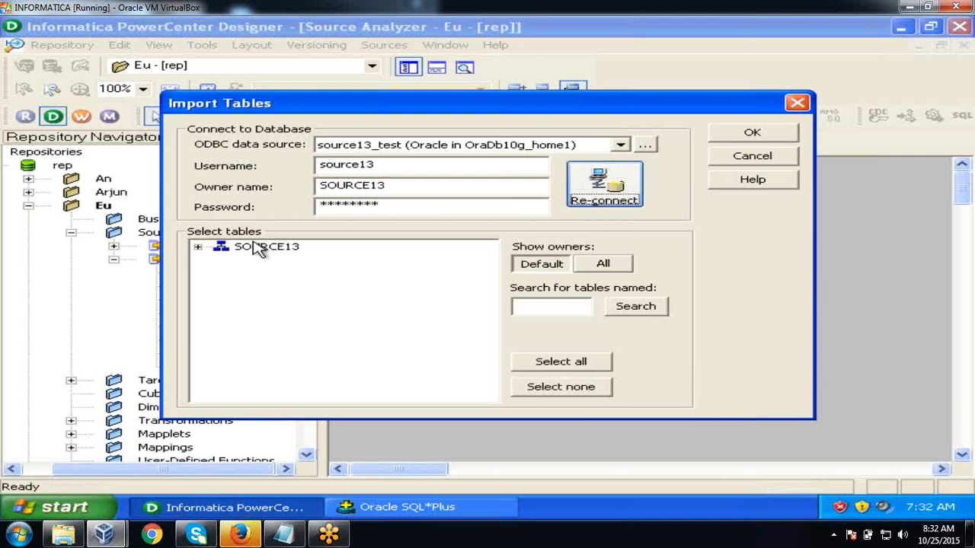
left_click(197, 247)
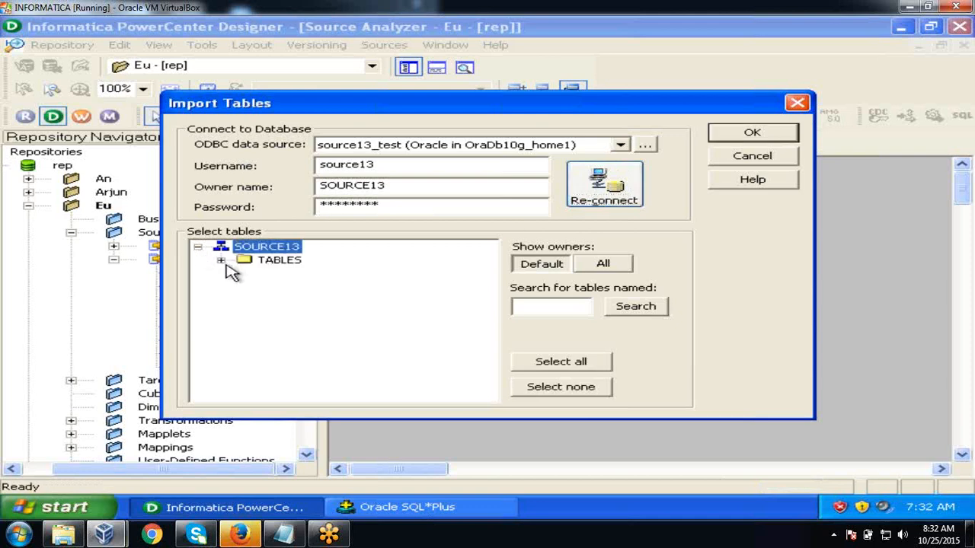
left_click(221, 261)
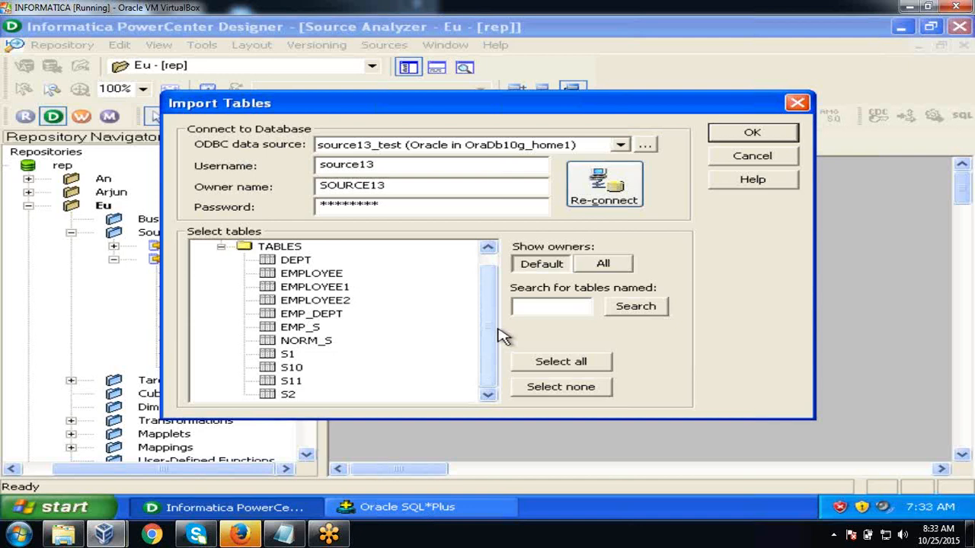
left_click(342, 301)
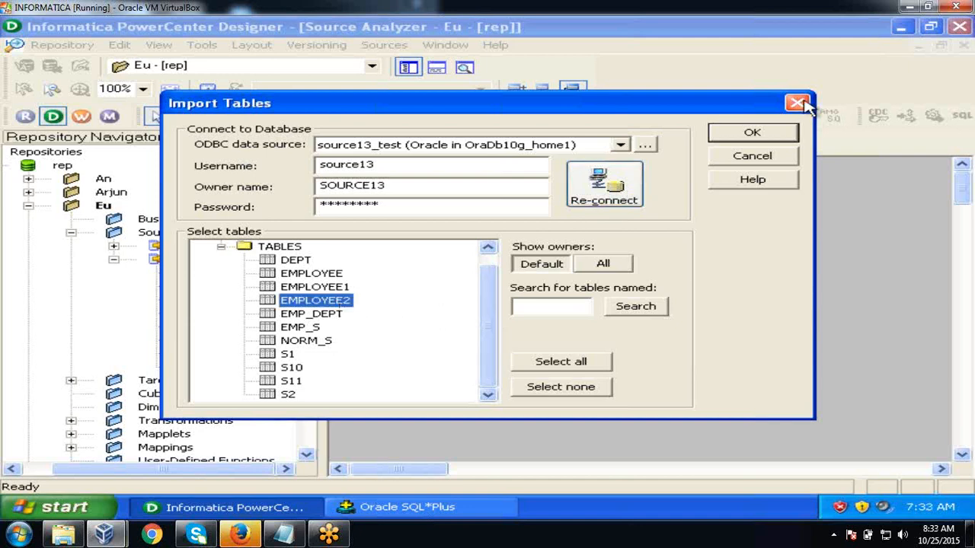
left_click(768, 135)
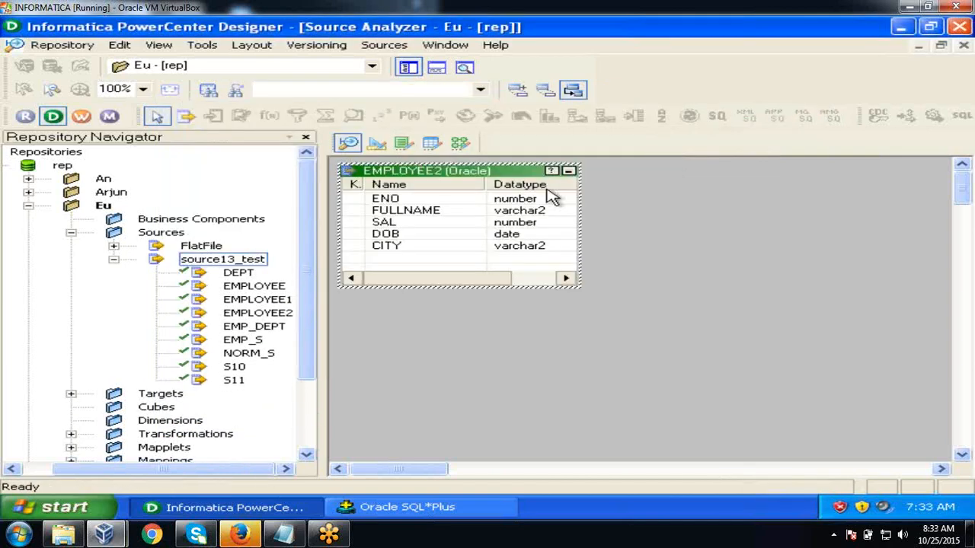
- Save the repository, close the Output window, and switch to Target Designer with Targets expanded
left_click(79, 46)
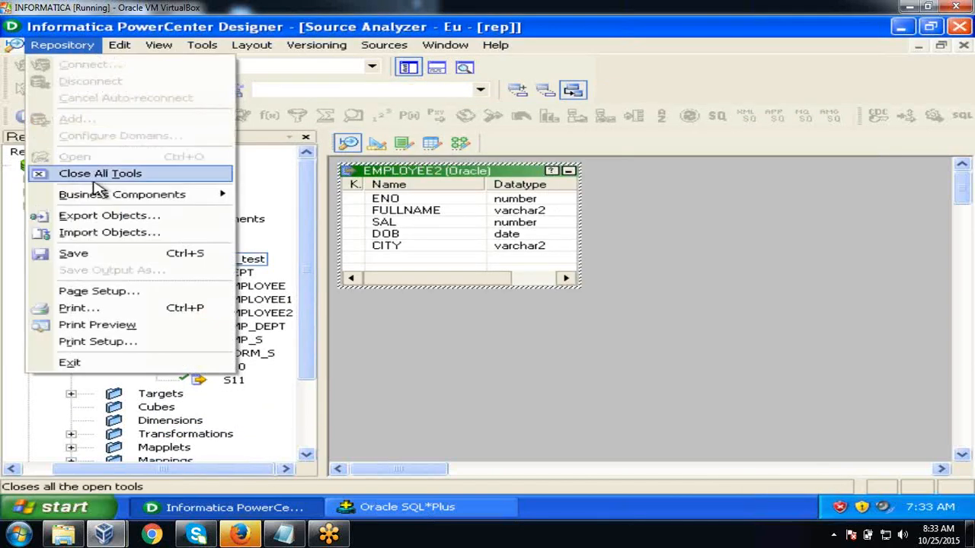
left_click(96, 253)
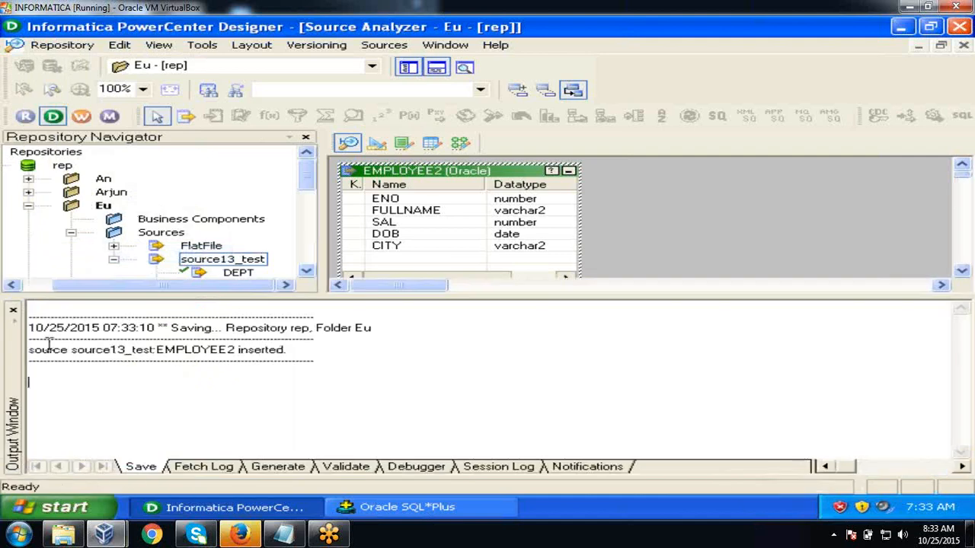
left_click(13, 311)
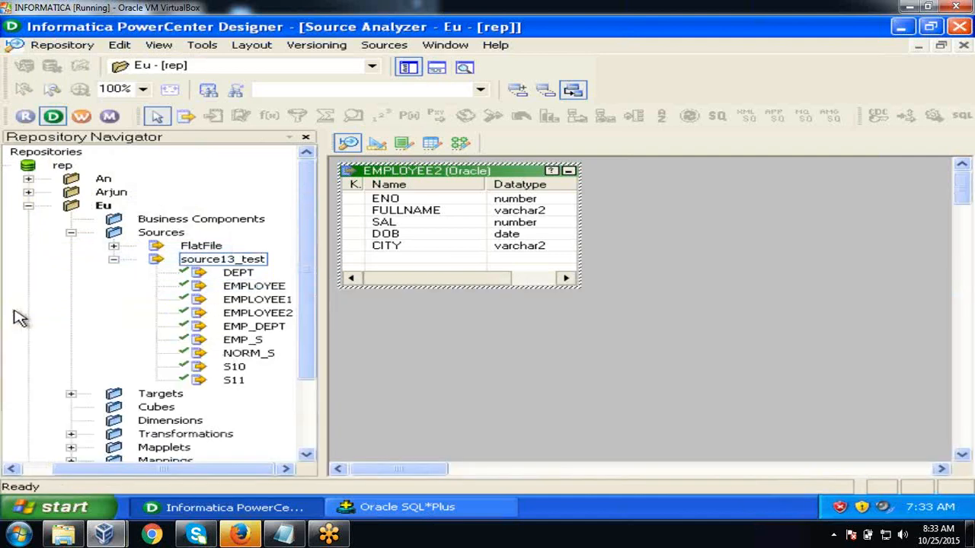
left_click(71, 393)
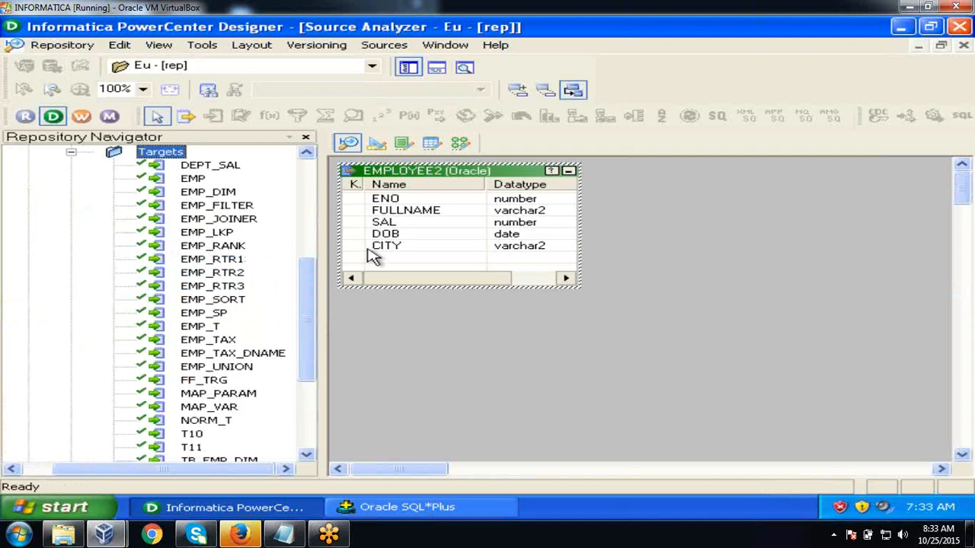
left_click(376, 148)
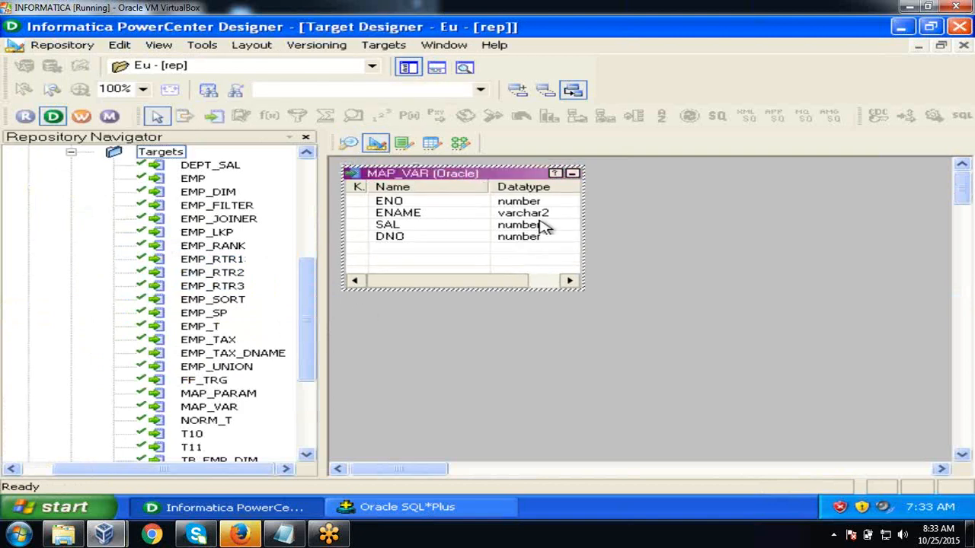
right_click(624, 254)
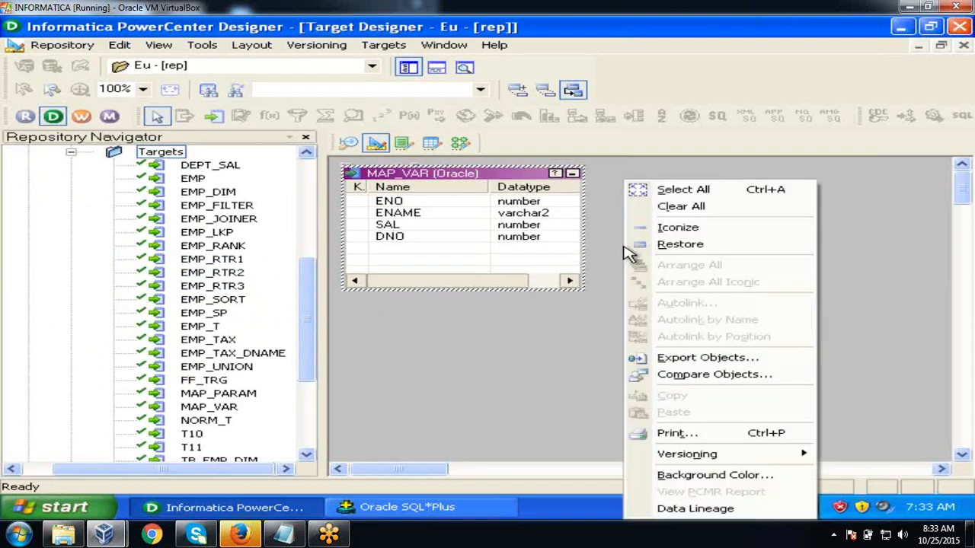
left_click(674, 217)
left_click(376, 48)
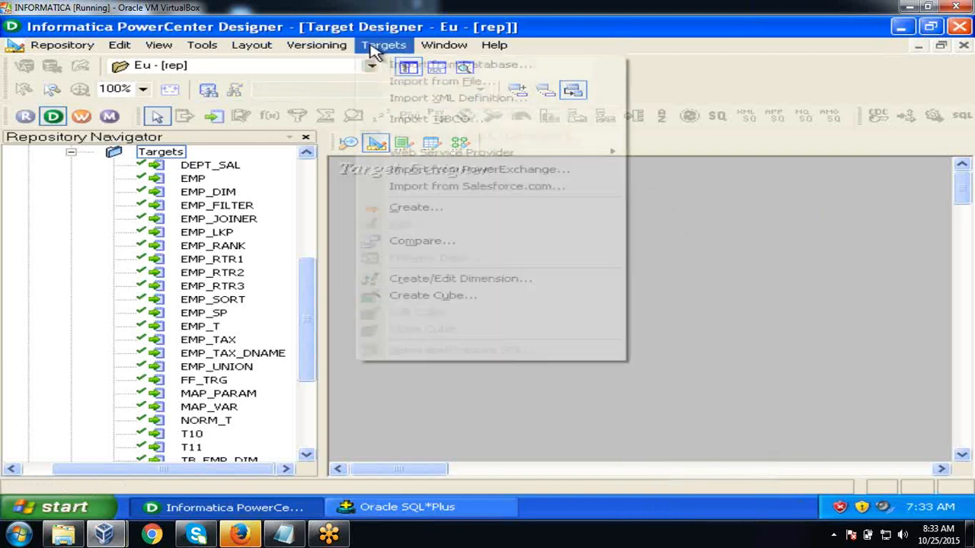
left_click(380, 67)
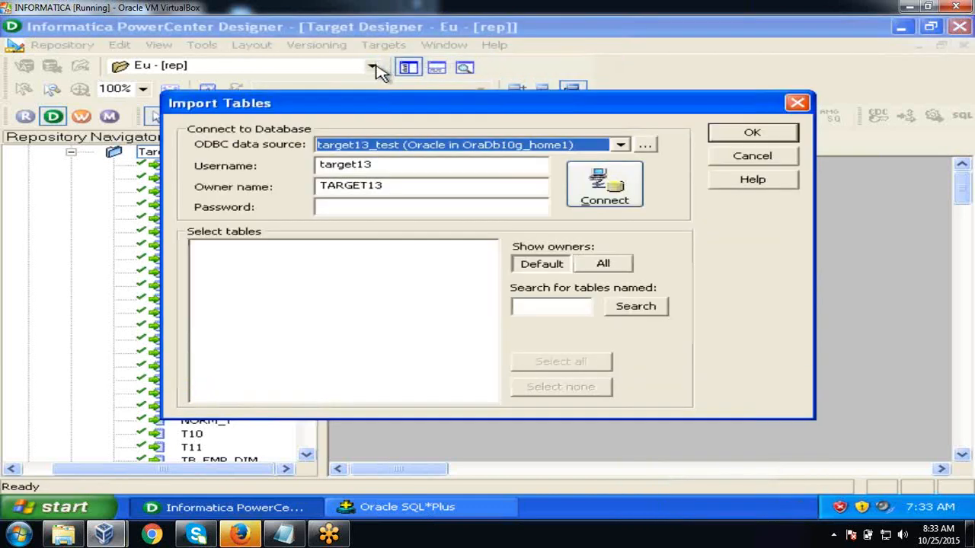
left_click(420, 213)
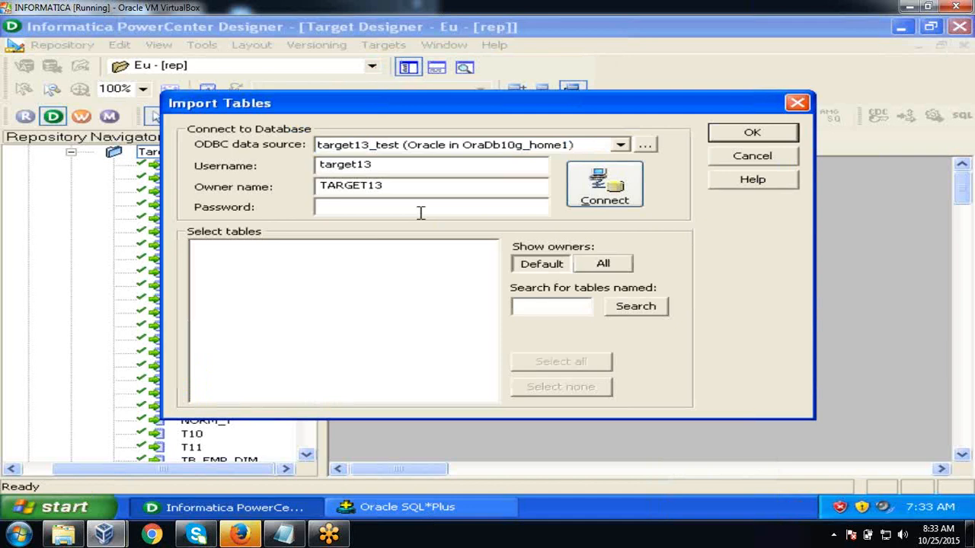
type("target1")
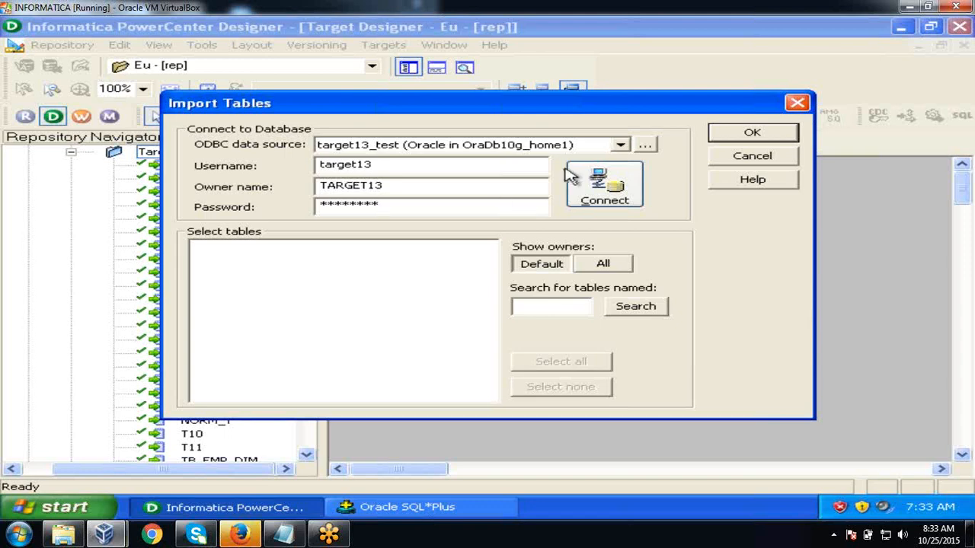
left_click(600, 188)
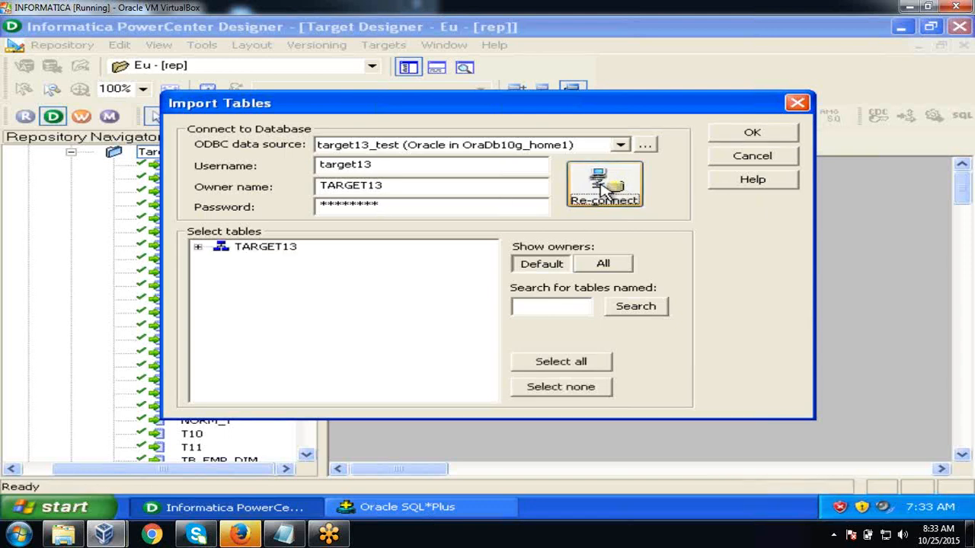
left_click(196, 249)
left_click(220, 260)
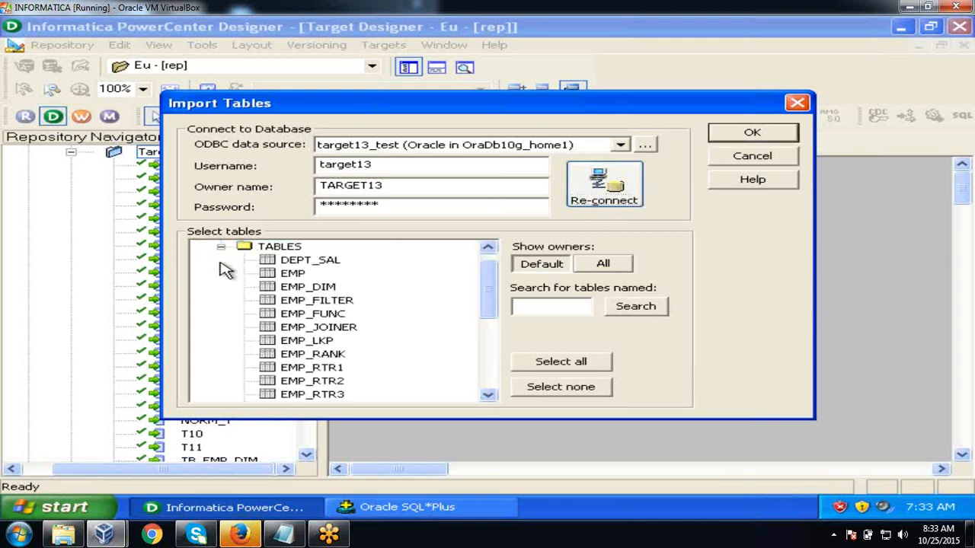
left_click(320, 319)
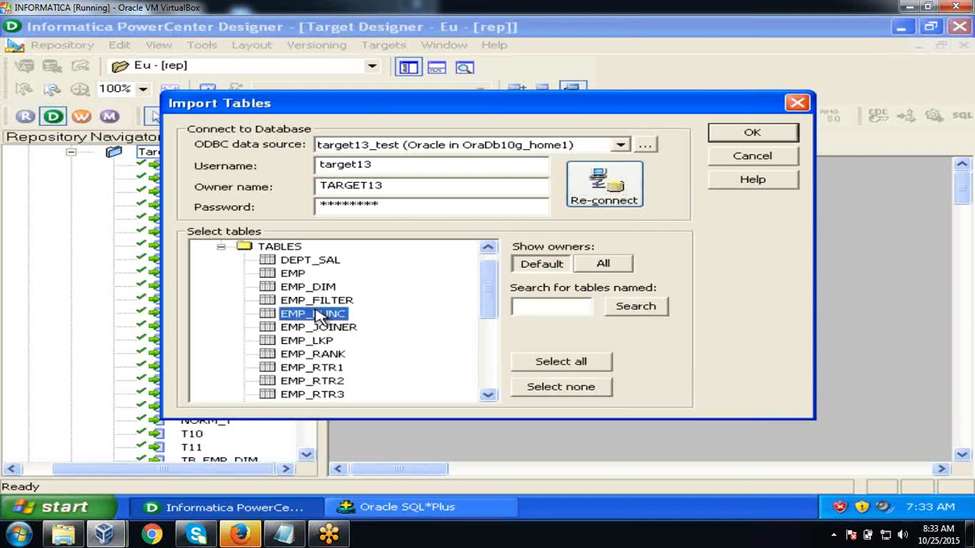
left_click(743, 137)
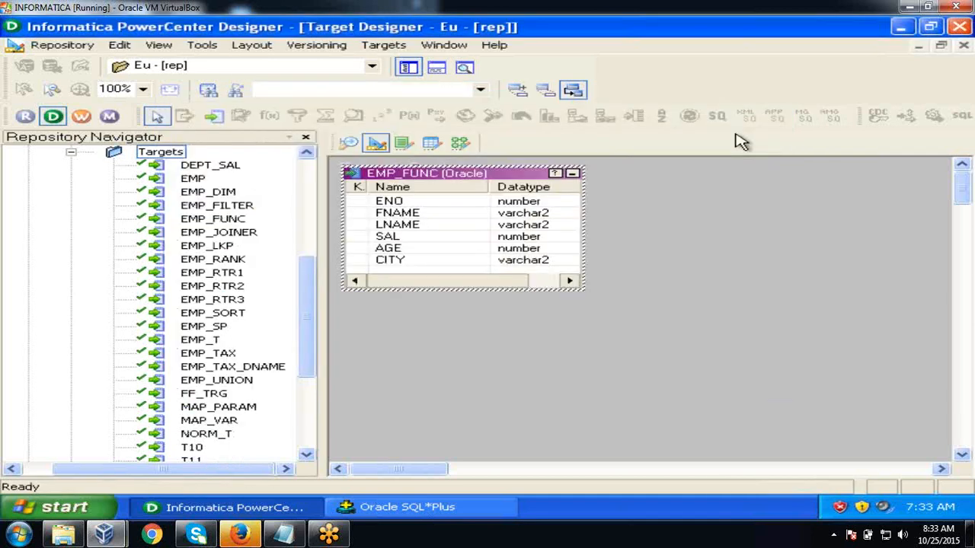
- Save the EMP_FUNC target to the repository and close the Output window
left_click(681, 226)
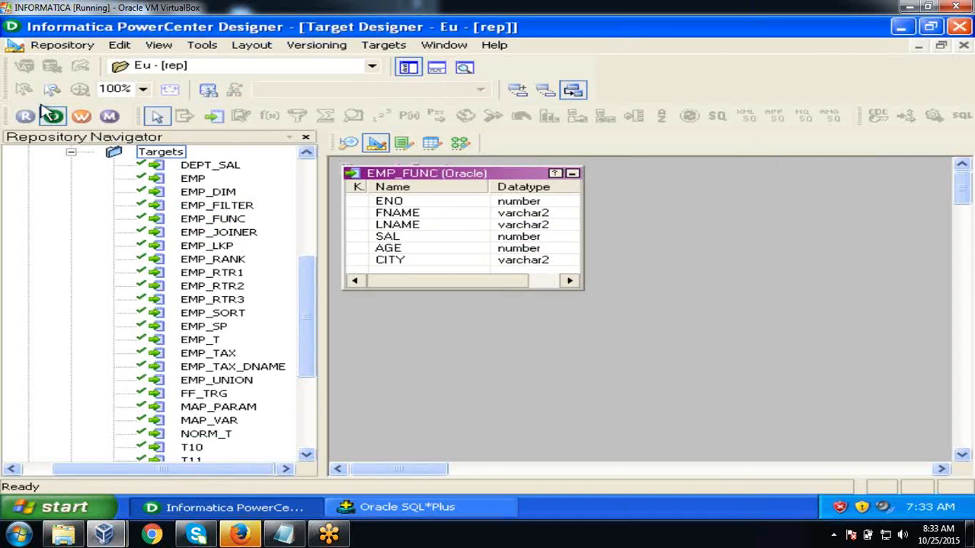
left_click(61, 46)
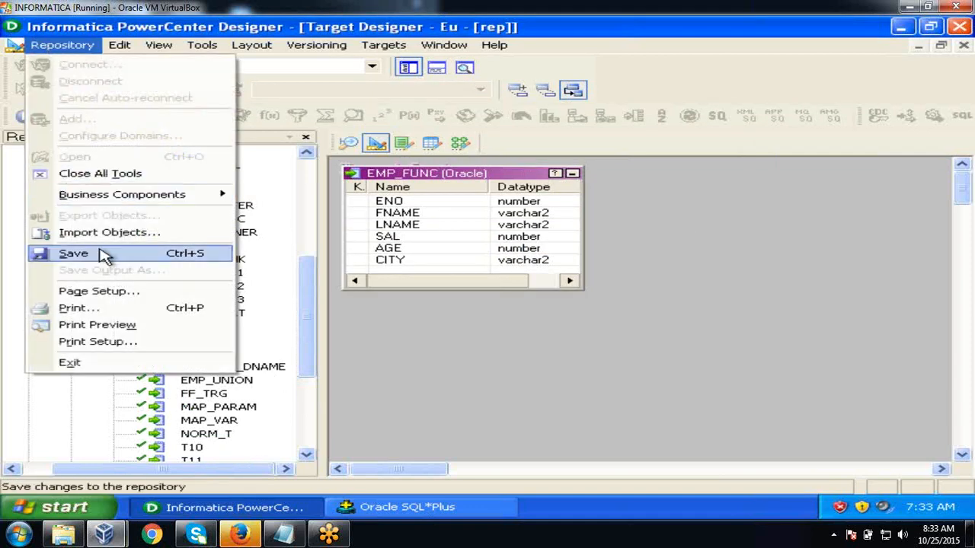
left_click(105, 257)
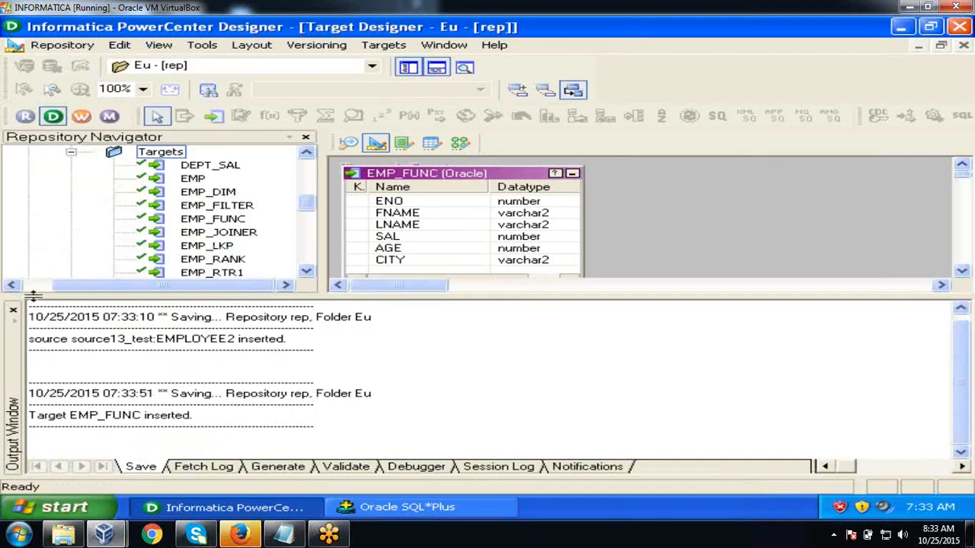
left_click(14, 312)
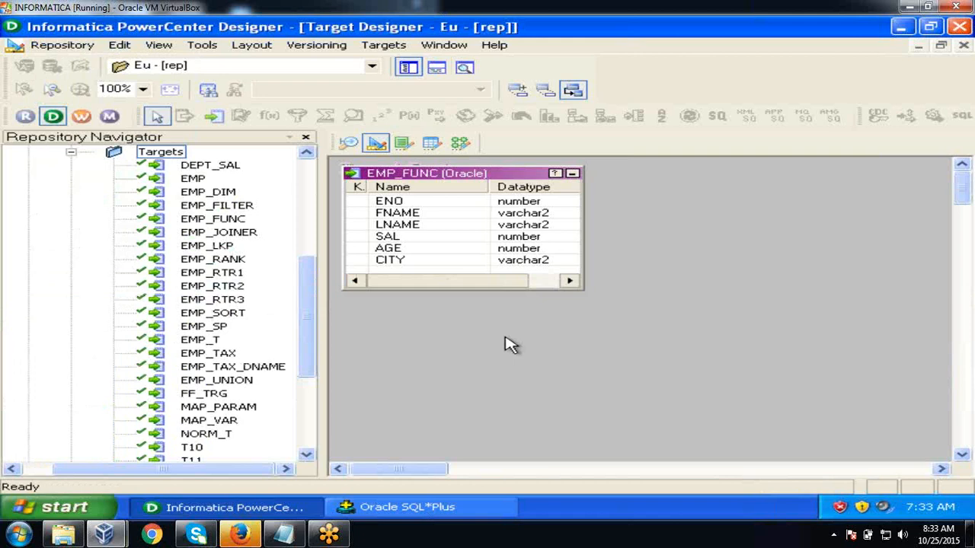
- Create a new mapping named m_functions_check in the Mapping Designer
left_click(460, 144)
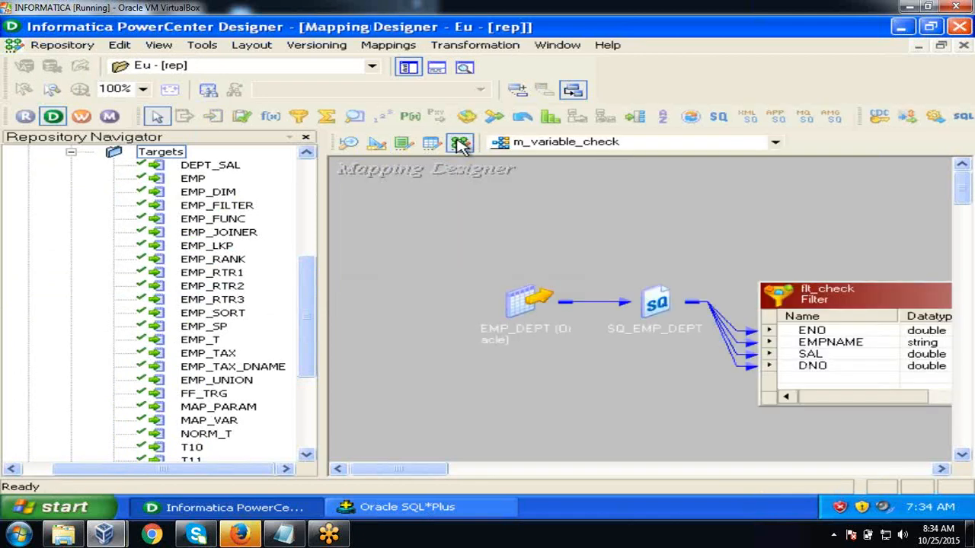
left_click(367, 47)
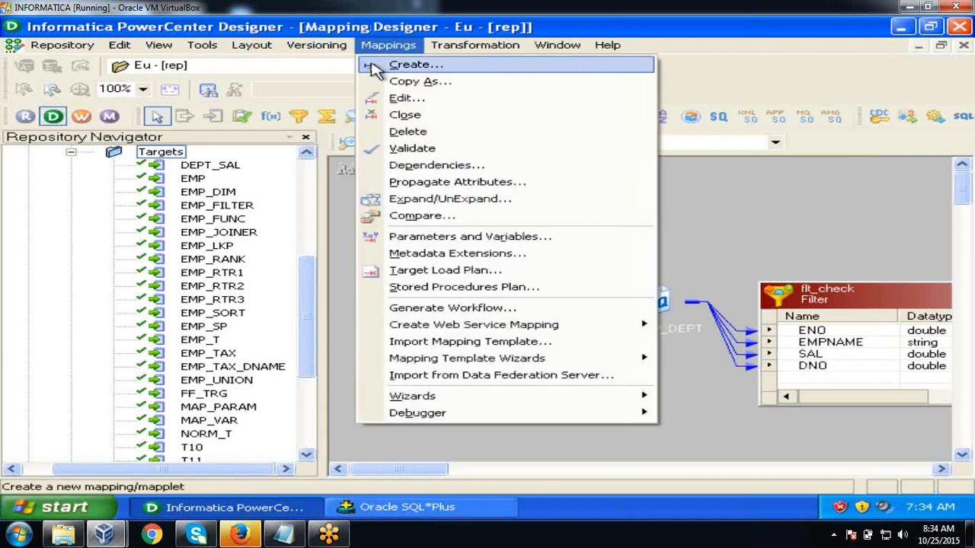
left_click(370, 65)
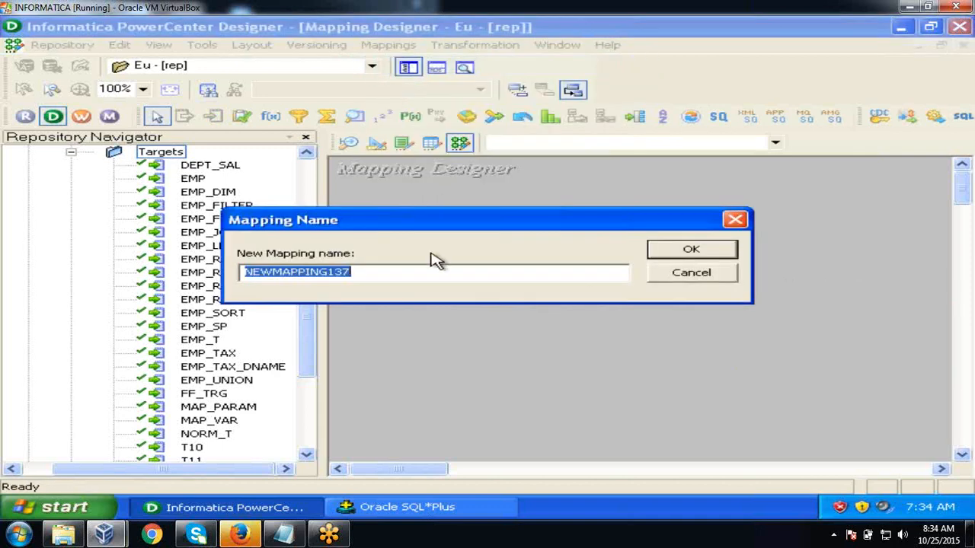
type("m_functions_check")
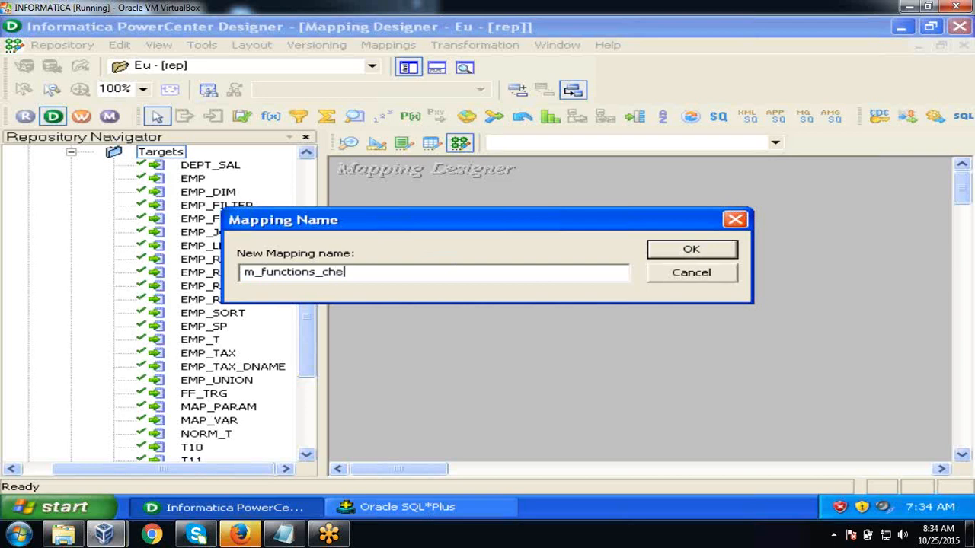
left_click(652, 252)
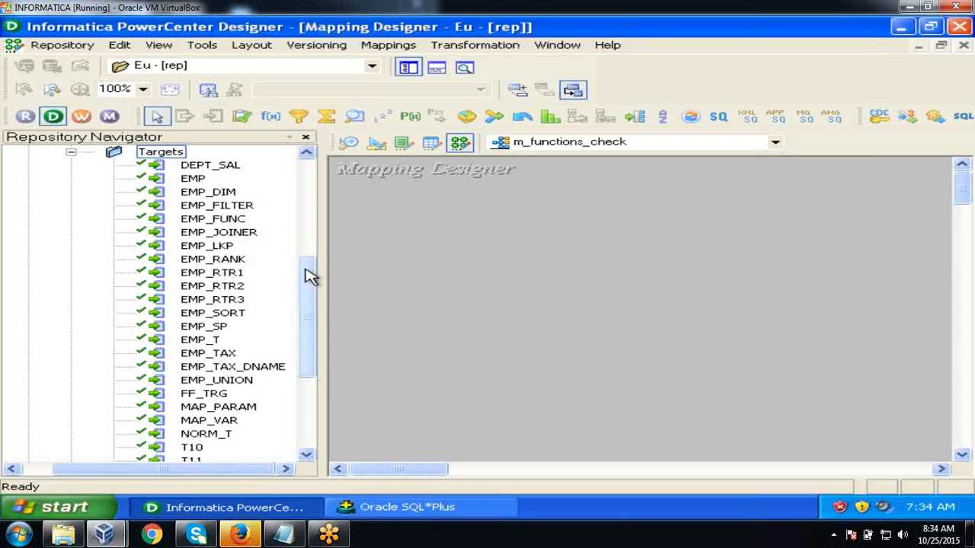
left_click_drag(309, 274, 305, 211)
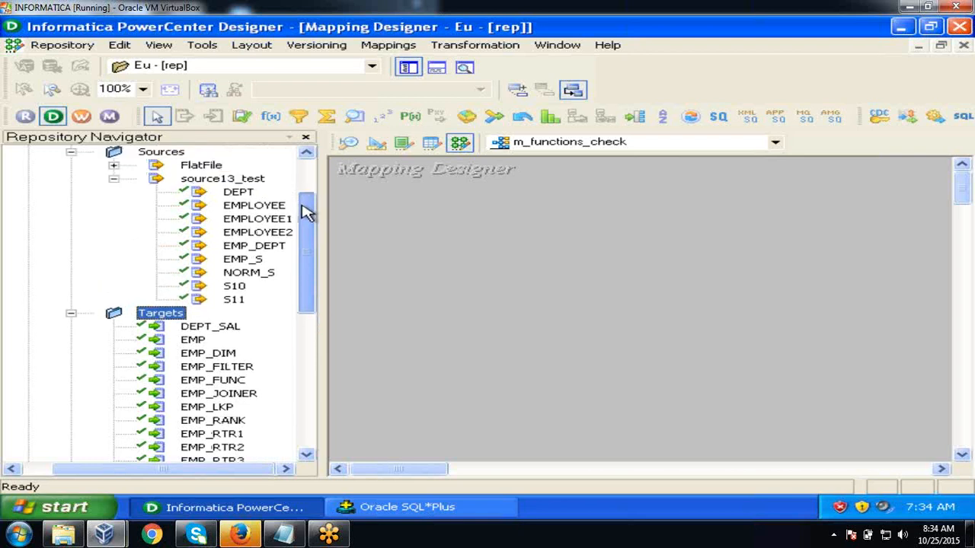
- Add the EMPLOYEE2 source with its SQ_EMPLOYEE2 qualifier to the mapping, source collapsed to an icon
left_click(260, 234)
left_click_drag(262, 238, 428, 227)
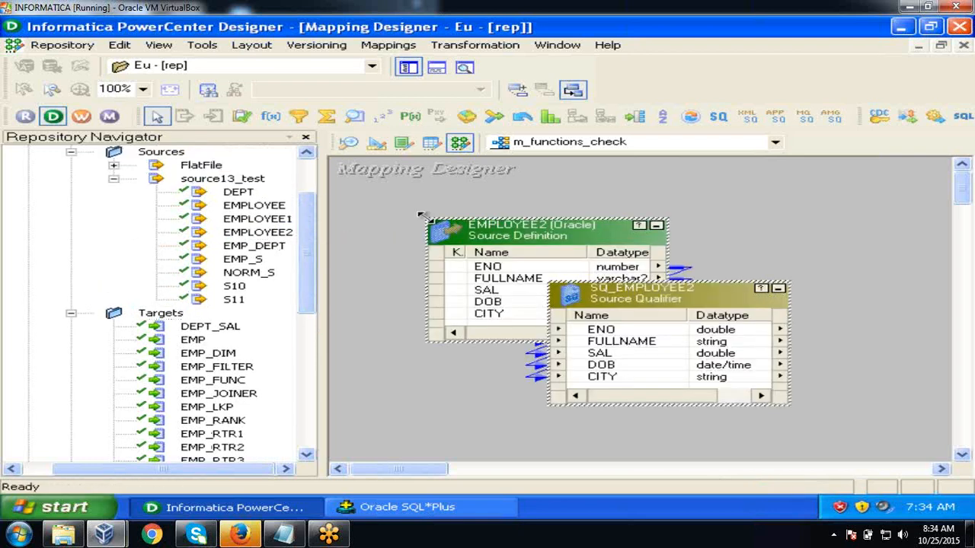
left_click(656, 226)
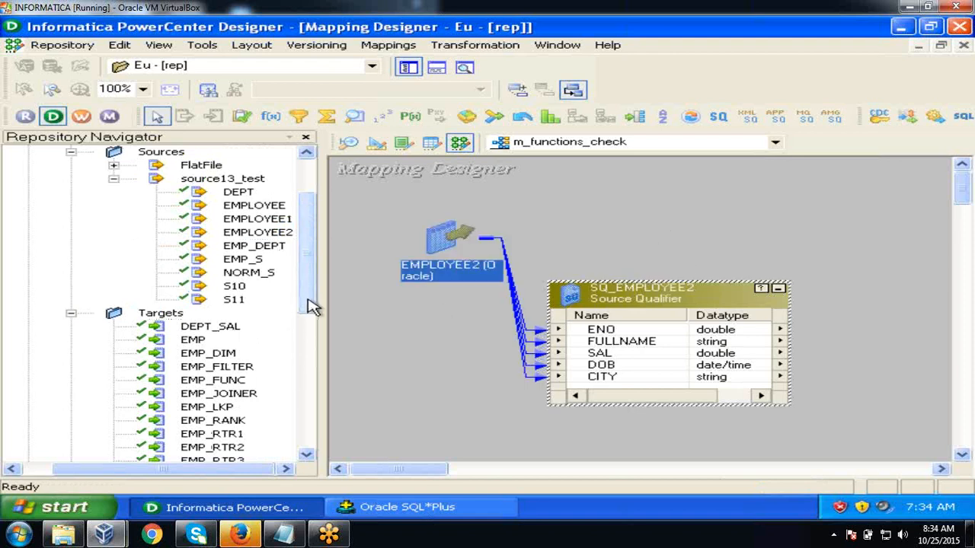
left_click_drag(312, 304, 315, 366)
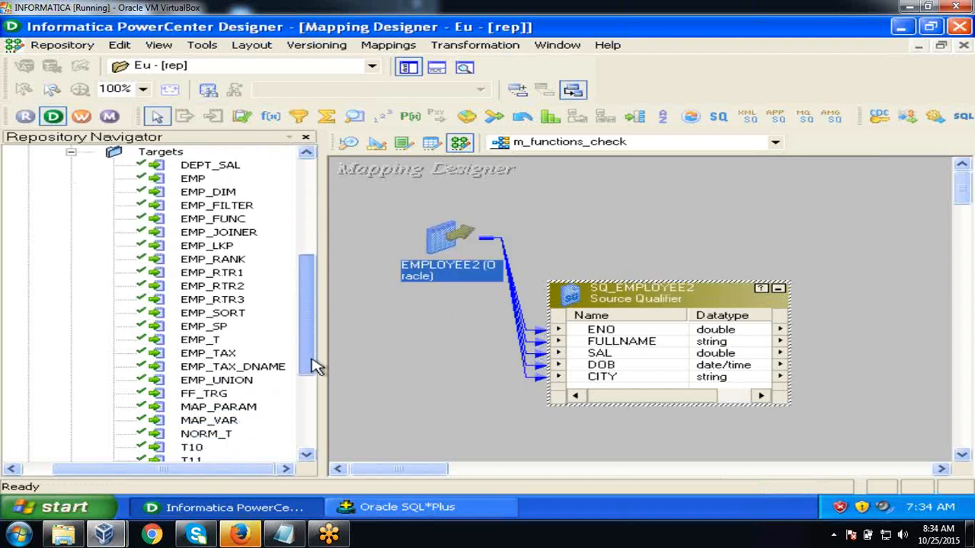
- Add the EMP_FUNC target to the mapping and hide the Repository Navigator
left_click(233, 221)
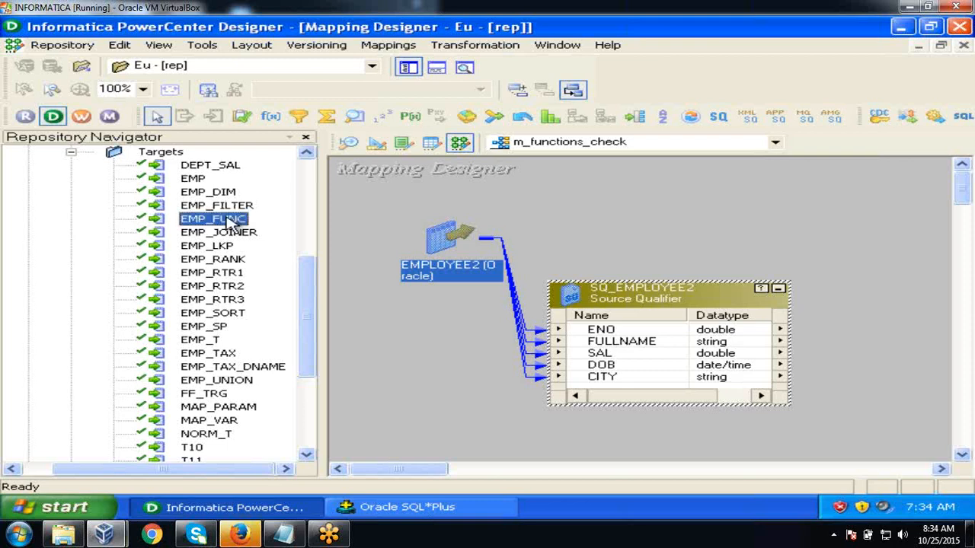
left_click_drag(233, 221, 841, 274)
left_click(408, 67)
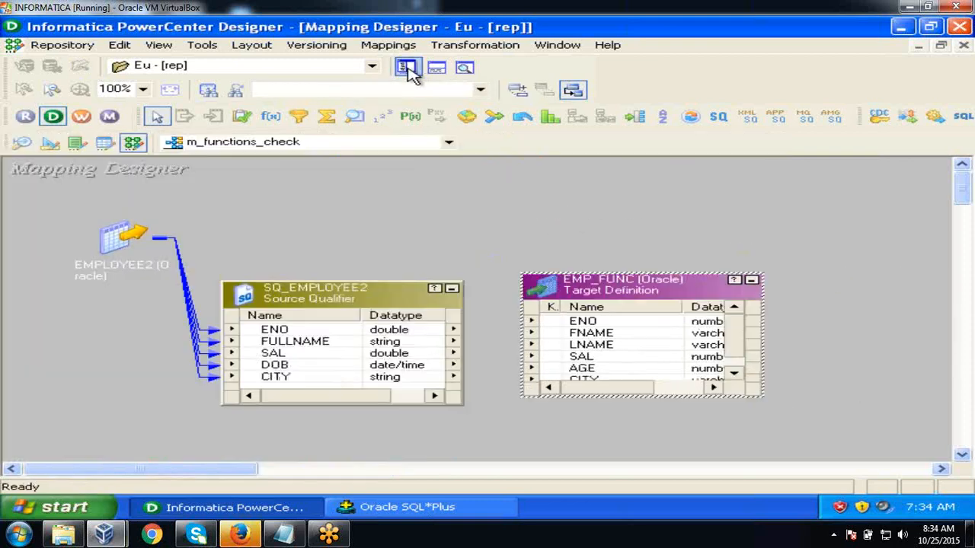
- Arrange EMPLOYEE2 and SQ_EMPLOYEE2 on the left and EMP_FUNC on the right, showing all columns
left_click_drag(131, 238, 79, 233)
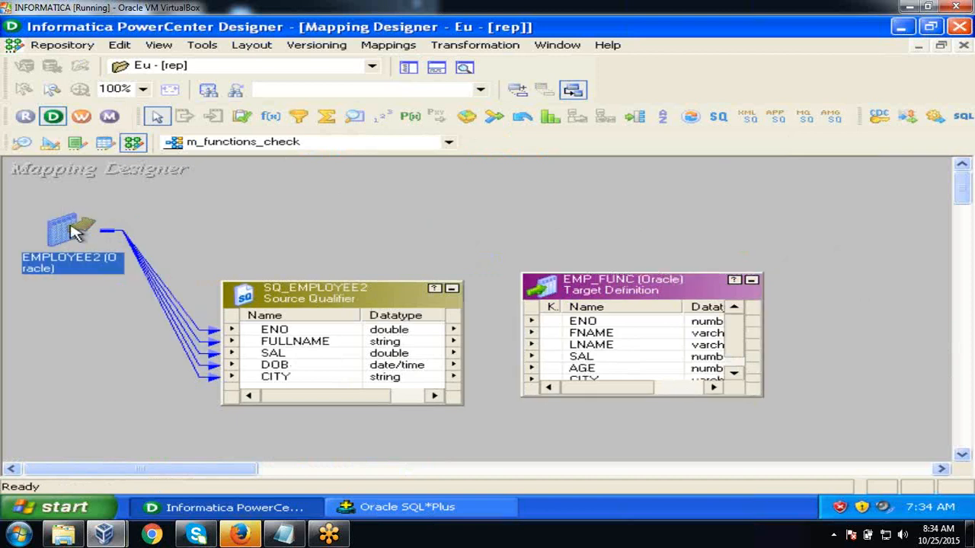
left_click_drag(317, 290, 212, 299)
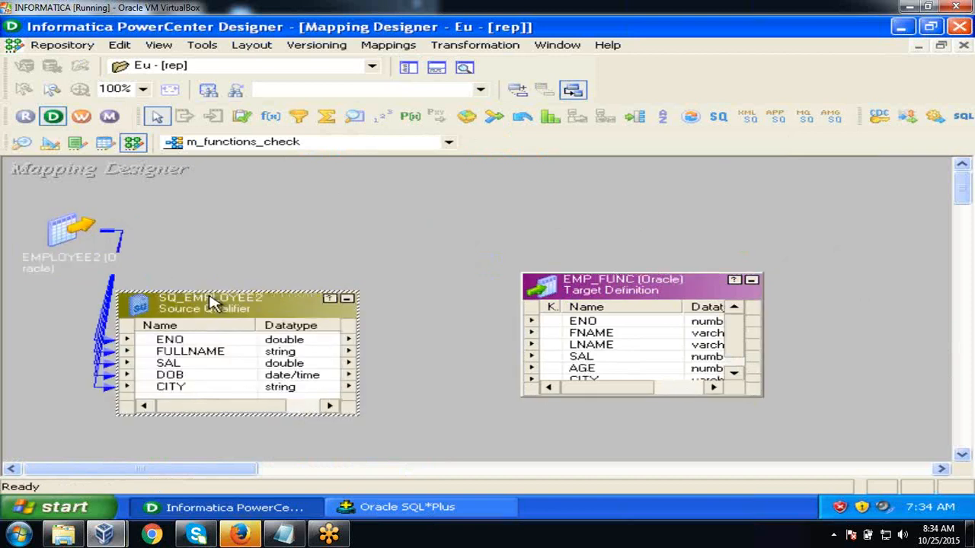
left_click_drag(659, 294, 797, 232)
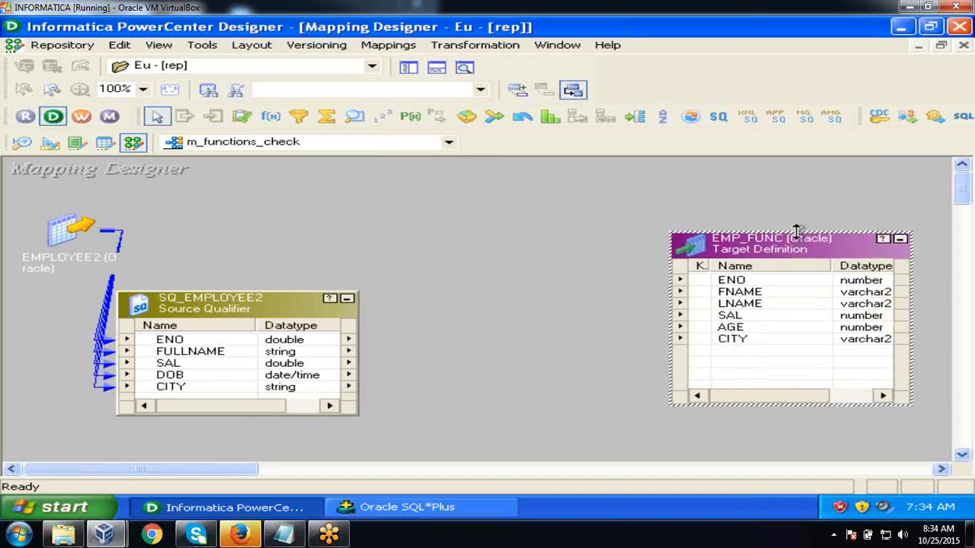
left_click(613, 252)
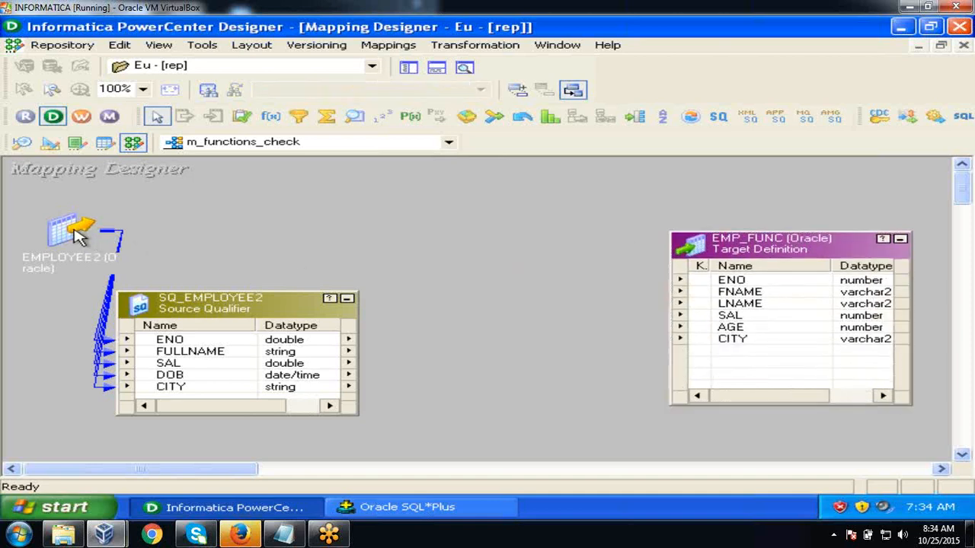
left_click_drag(80, 235, 44, 227)
left_click_drag(196, 305, 158, 303)
left_click(371, 307)
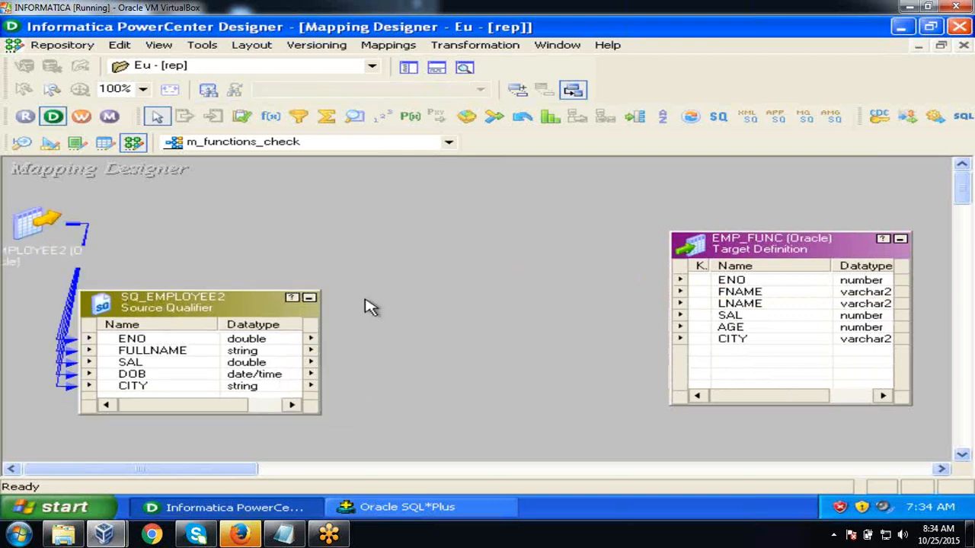
left_click(930, 28)
- Create an Expression transformation named exp_check and place it between SQ_EMPLOYEE2 and EMP_FUNC
left_click(513, 77)
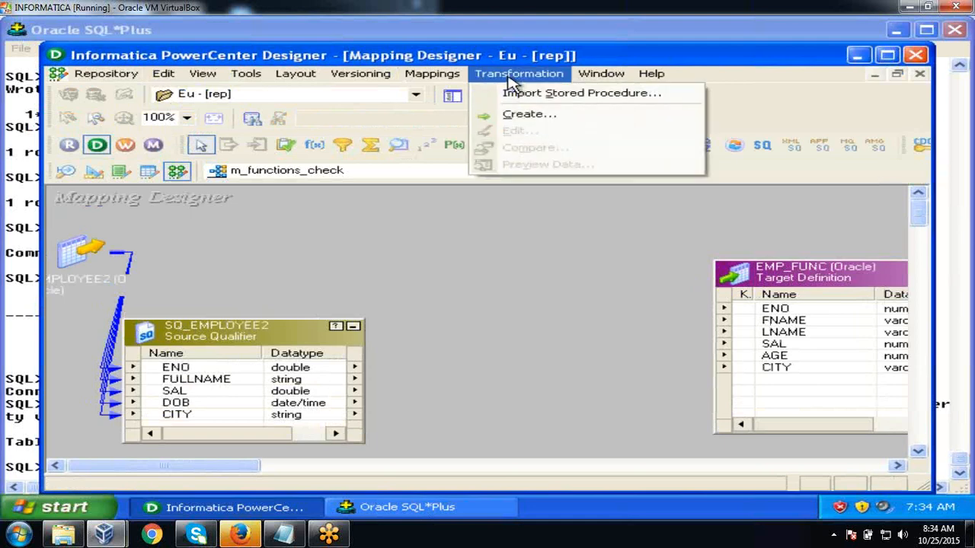
left_click(525, 115)
key("e")
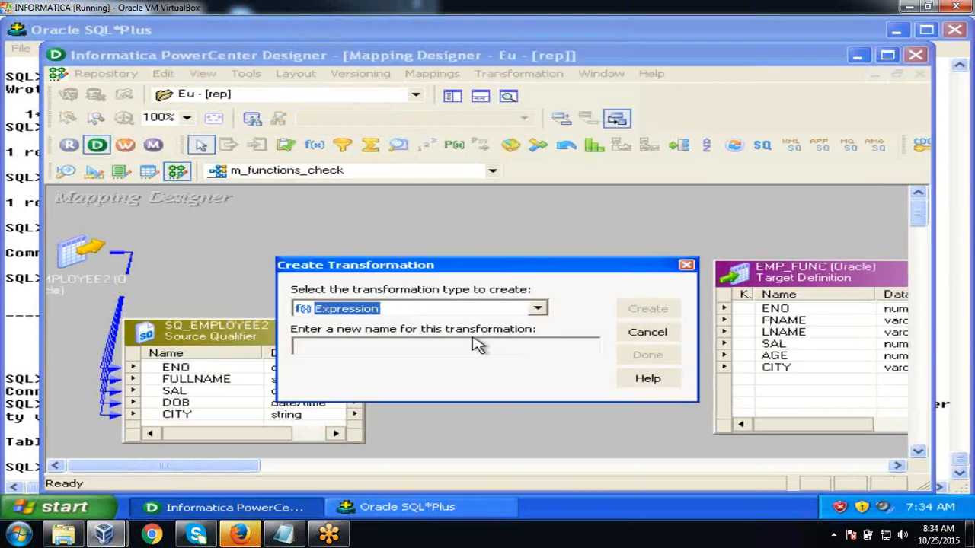
left_click(446, 348)
type("exp_check")
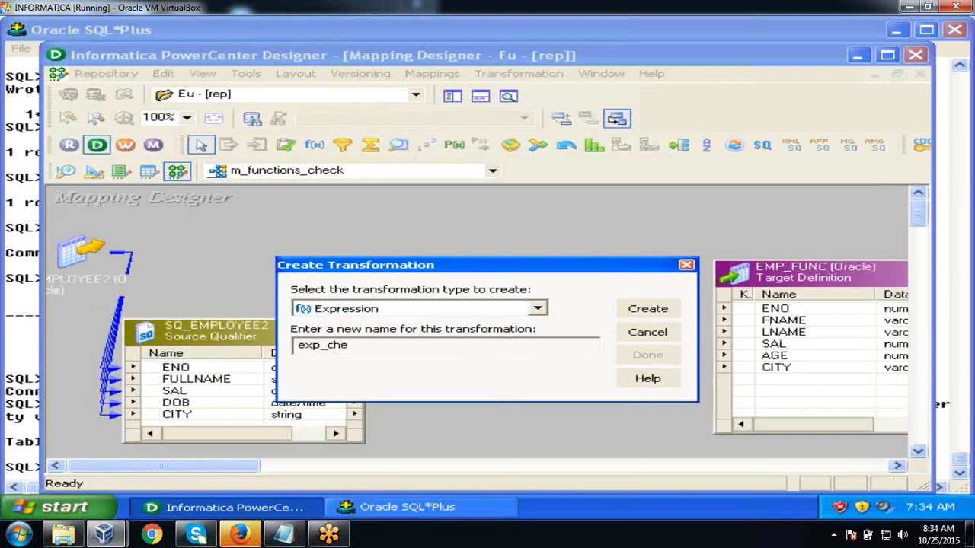
left_click(652, 310)
left_click(646, 356)
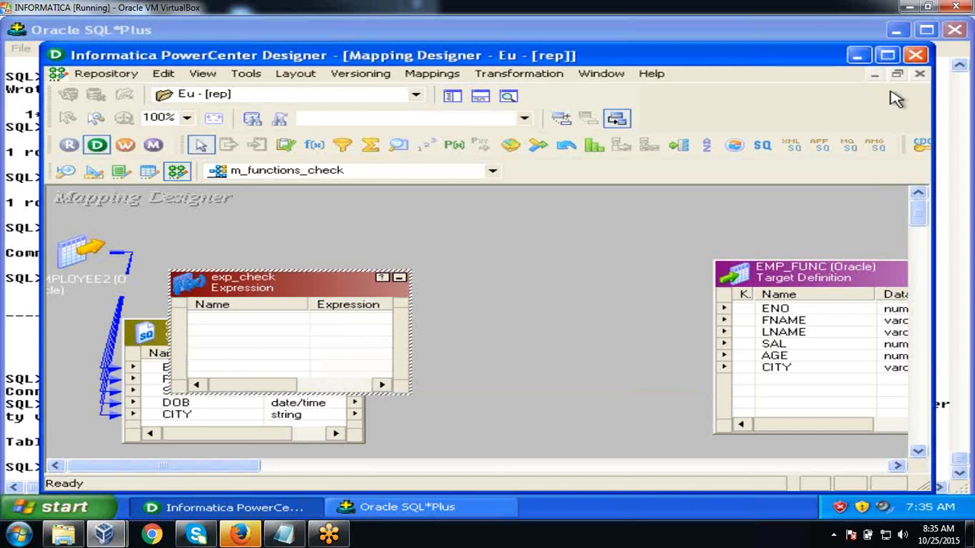
left_click(888, 56)
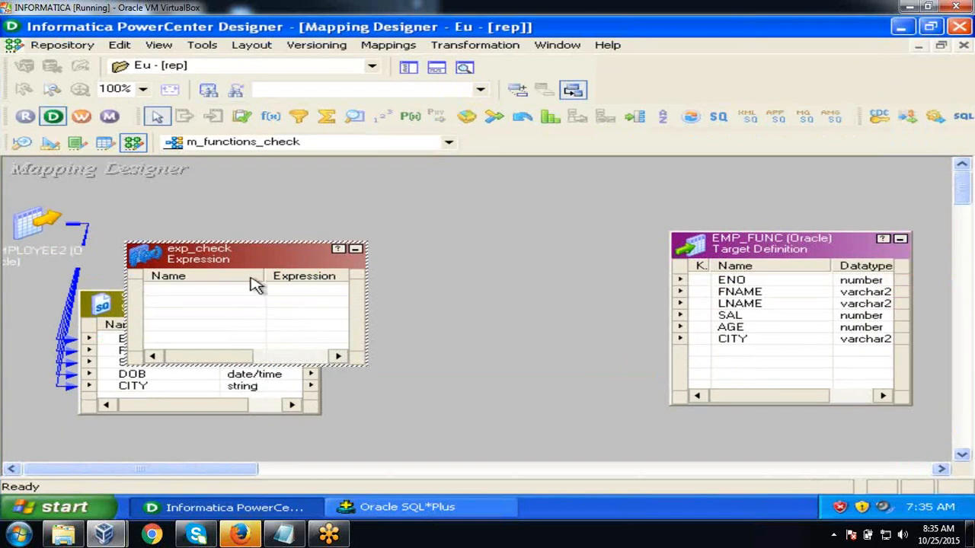
left_click_drag(252, 260, 510, 241)
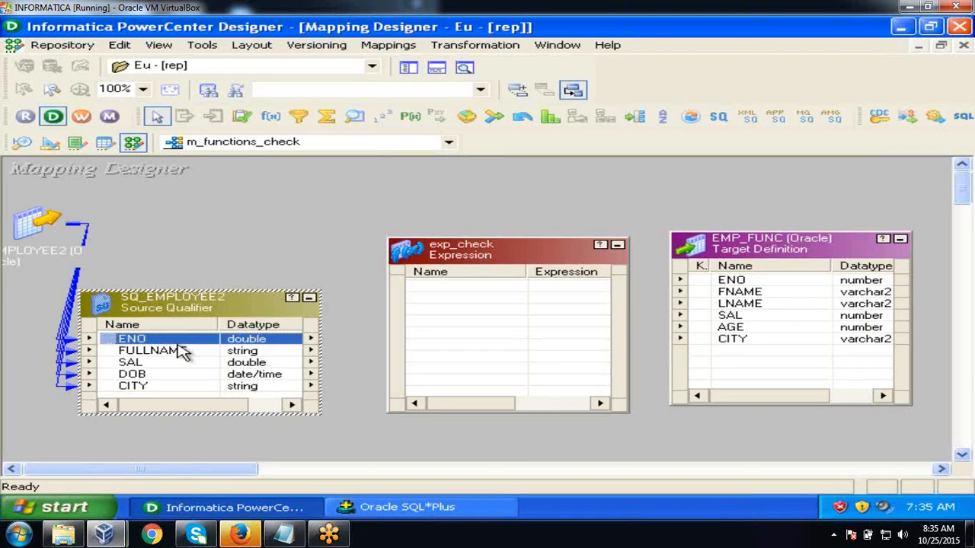
- Link all five SQ_EMPLOYEE2 ports, ENO through CITY, into exp_check
key("shift+Down")
key("shift+Down")
key("shift+Down")
key("shift+Down")
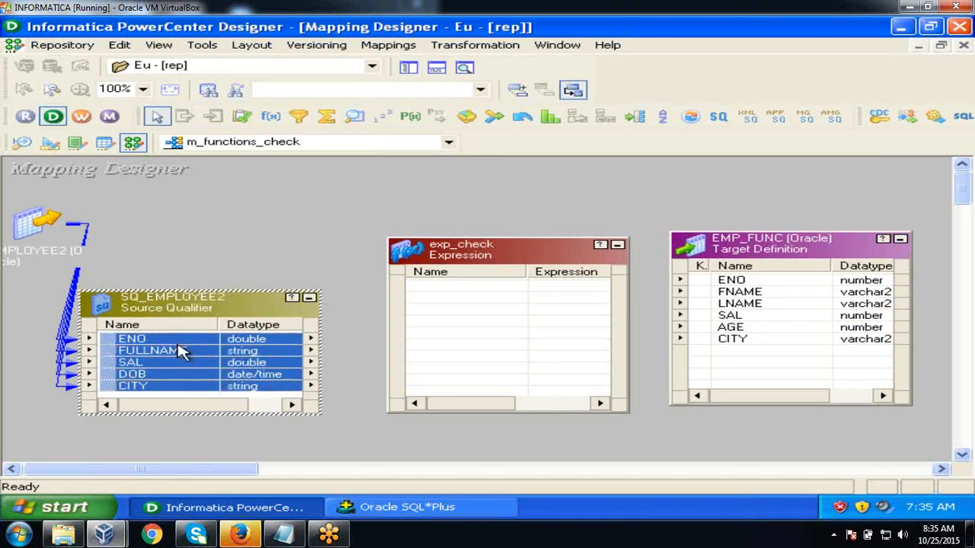
left_click_drag(114, 343, 428, 297)
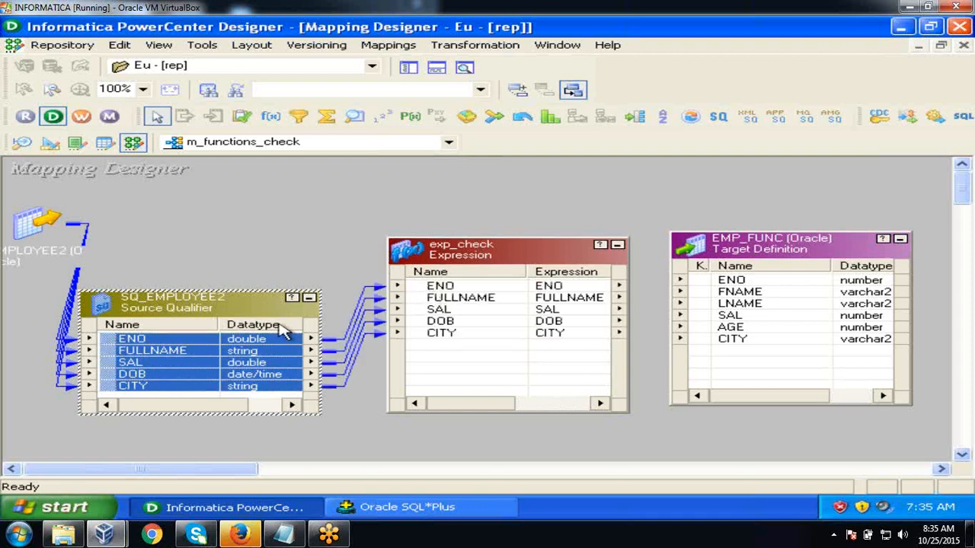
left_click(310, 298)
left_click_drag(444, 252, 358, 257)
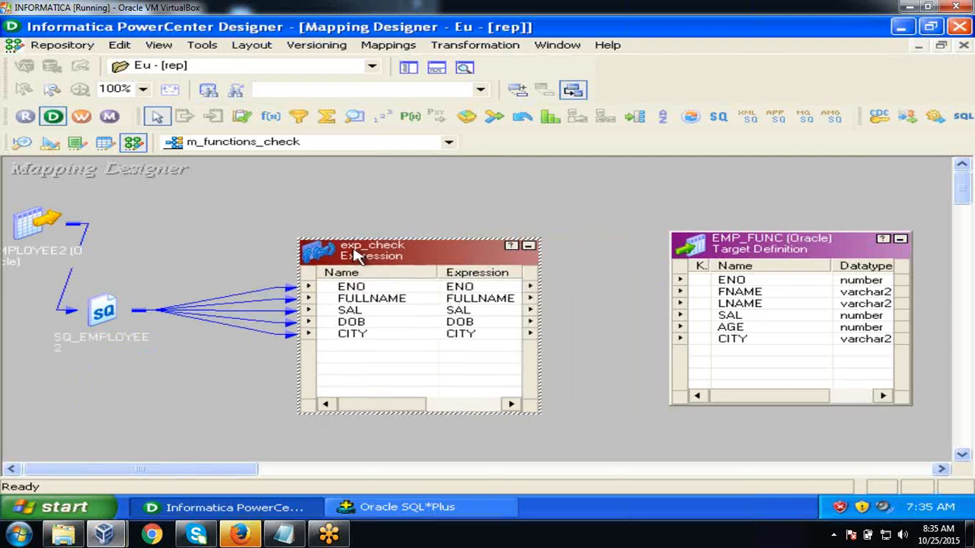
- Connect exp_check's ENO and SAL ports to the matching EMP_FUNC columns
left_click(432, 288)
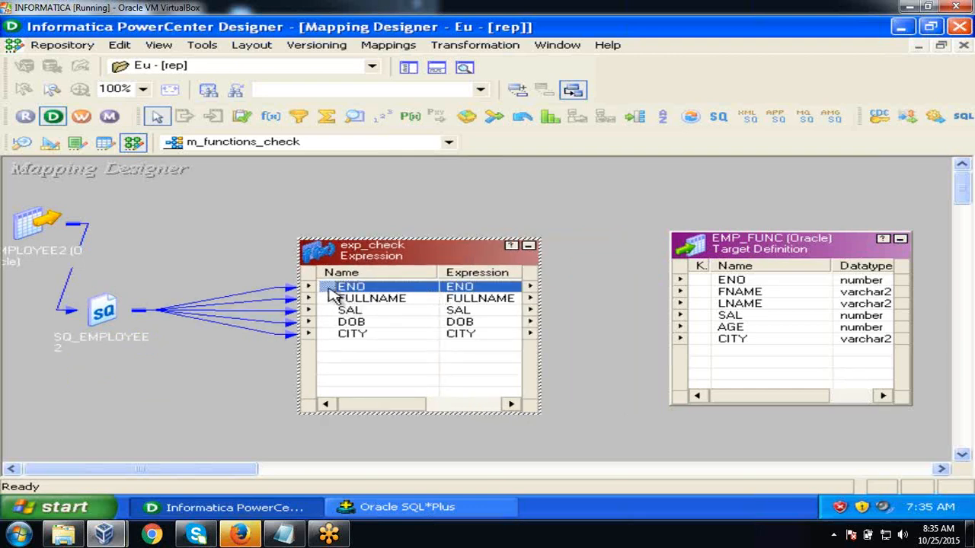
left_click_drag(333, 293, 716, 283)
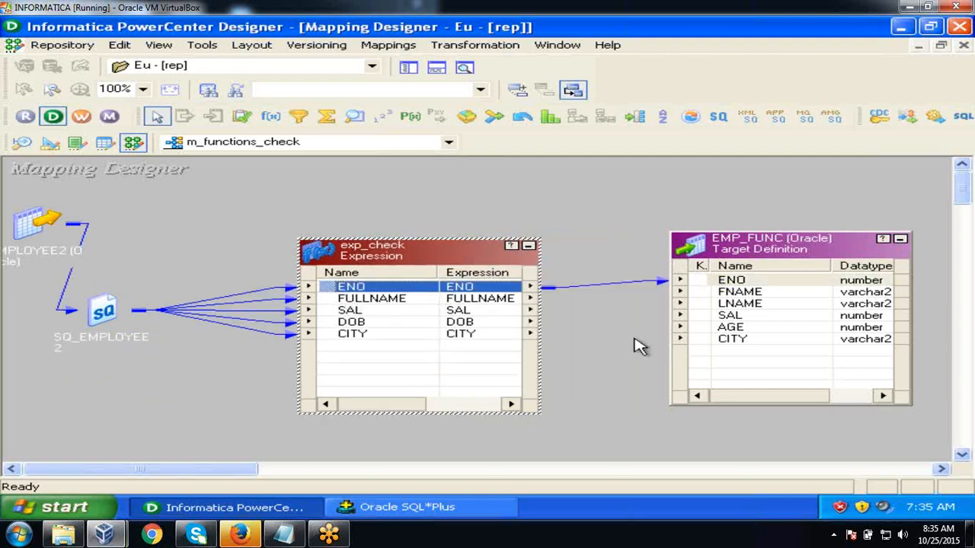
left_click(458, 301)
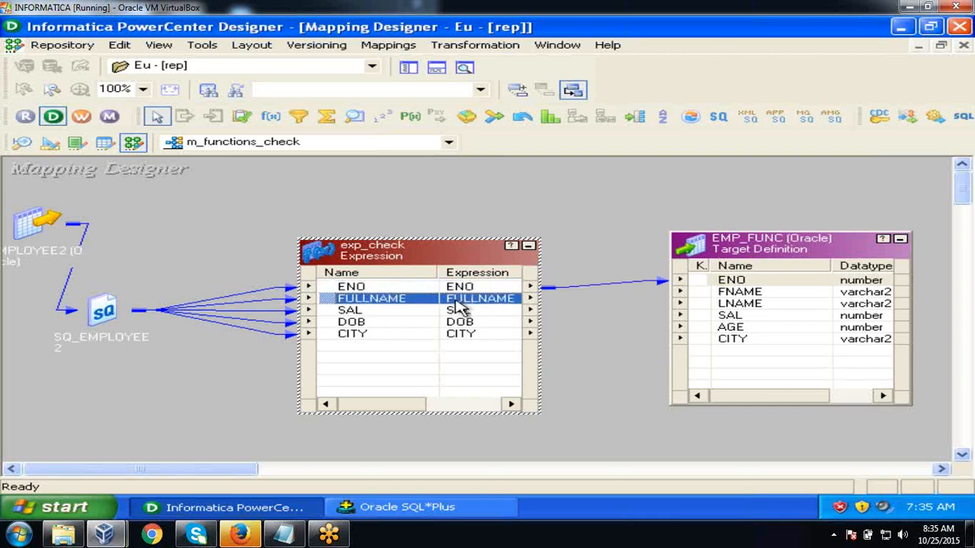
left_click(432, 315)
left_click_drag(432, 314, 731, 315)
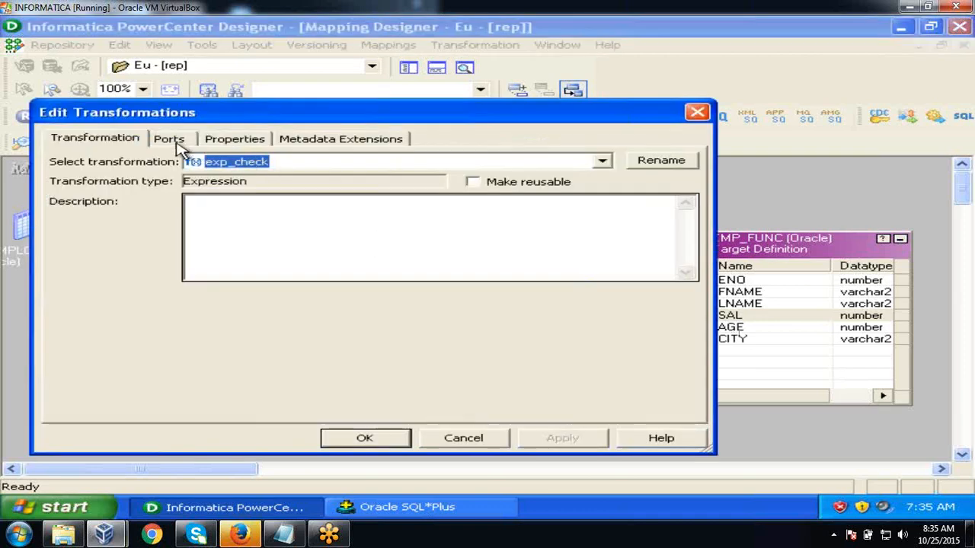
- Add an output-only string port O_CITY with precision 20 after CITY in exp_check
left_click(172, 140)
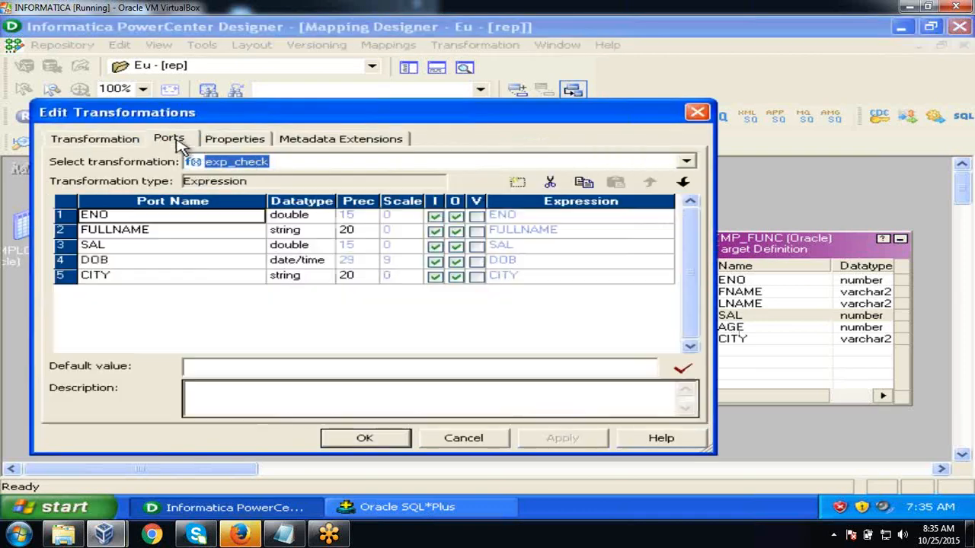
left_click(250, 278)
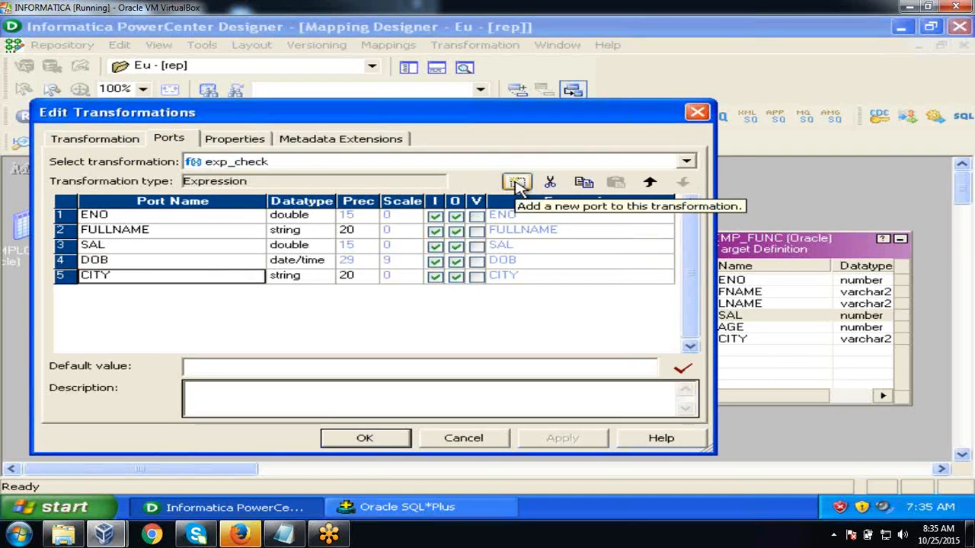
left_click(517, 183)
type("O_CITY")
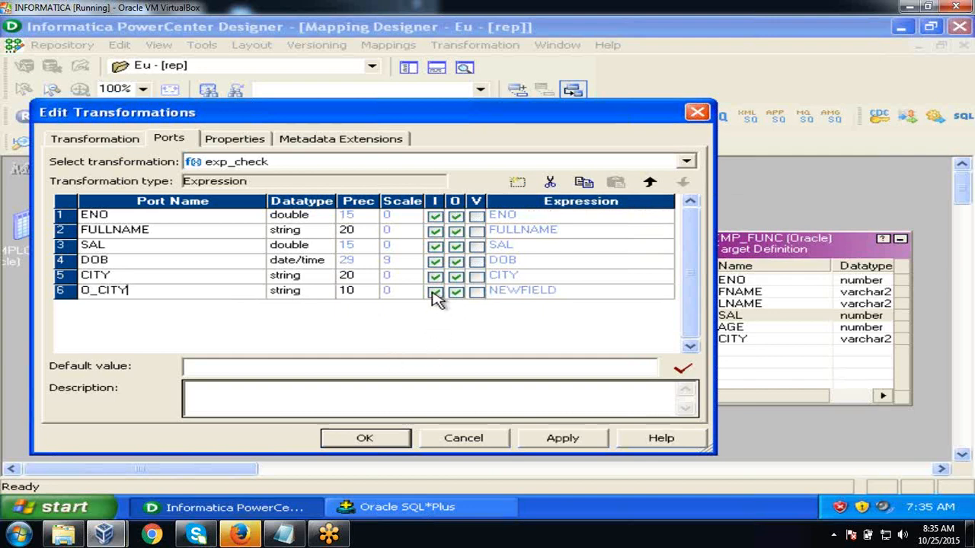
left_click(362, 296)
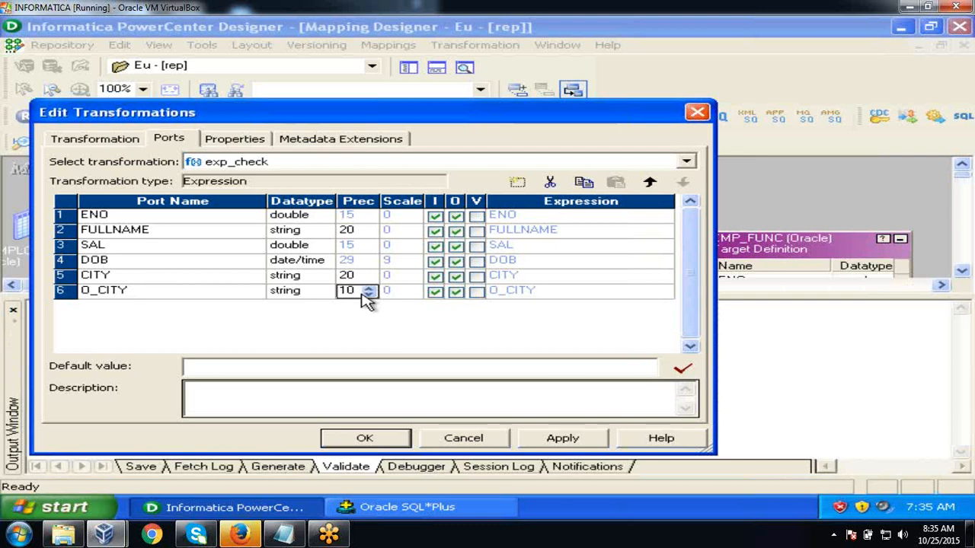
type("20")
left_click(434, 292)
left_click(561, 293)
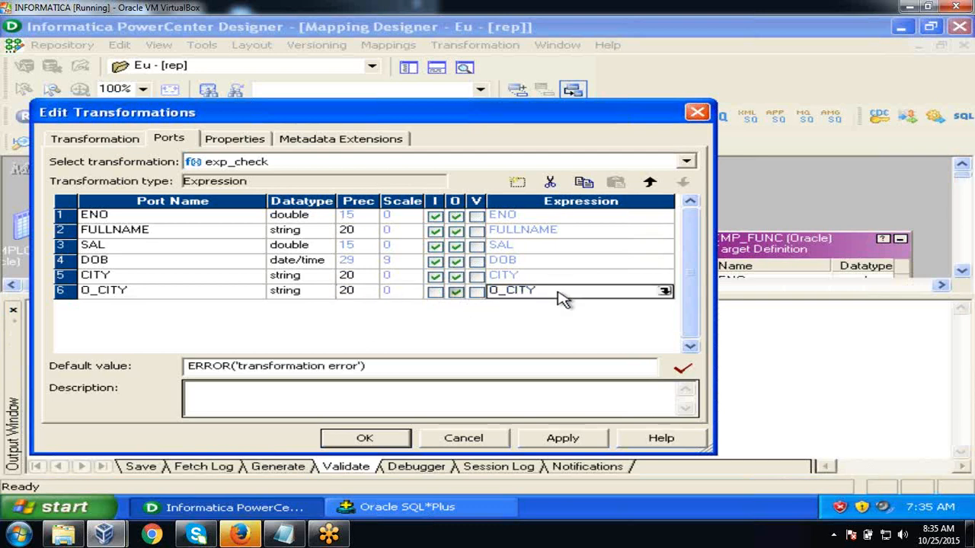
- Set O_CITY's expression to UPPER(CITY), validate it, and apply the changes to exp_check
left_click(664, 293)
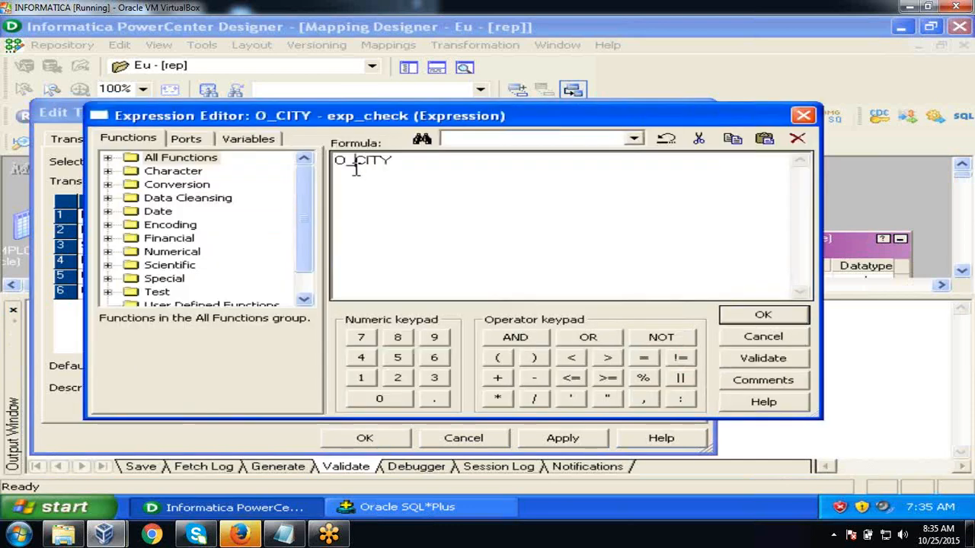
key("BackSpace")
key("BackSpace")
type("UPPER")
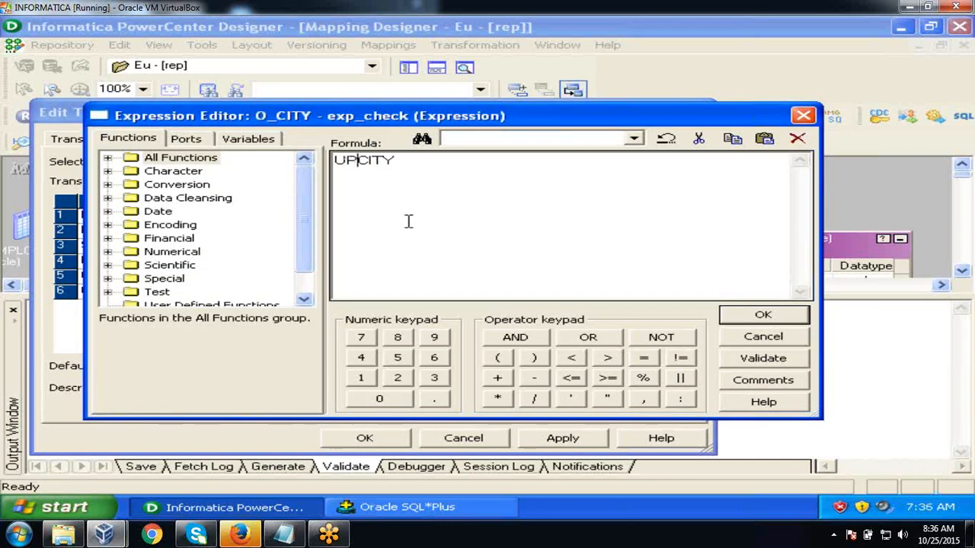
type("(")
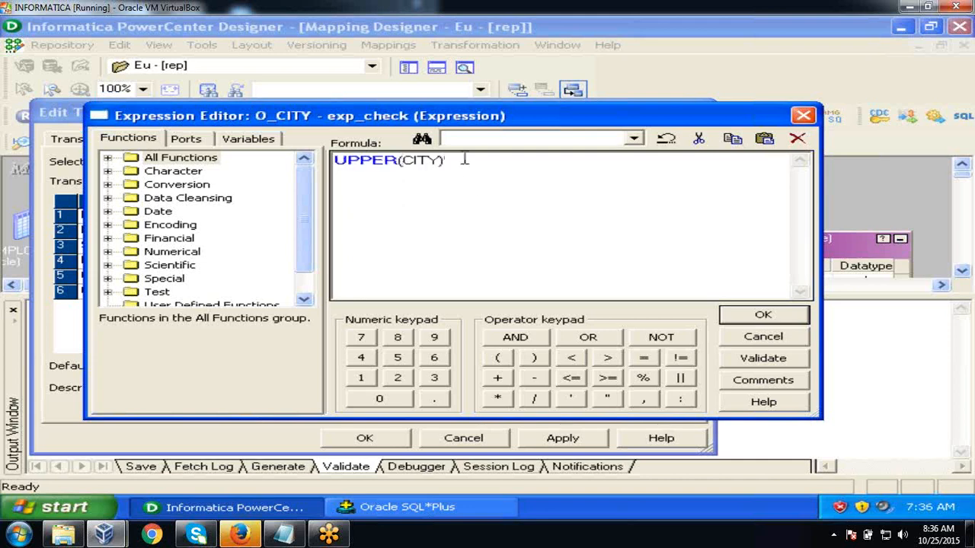
left_click(745, 358)
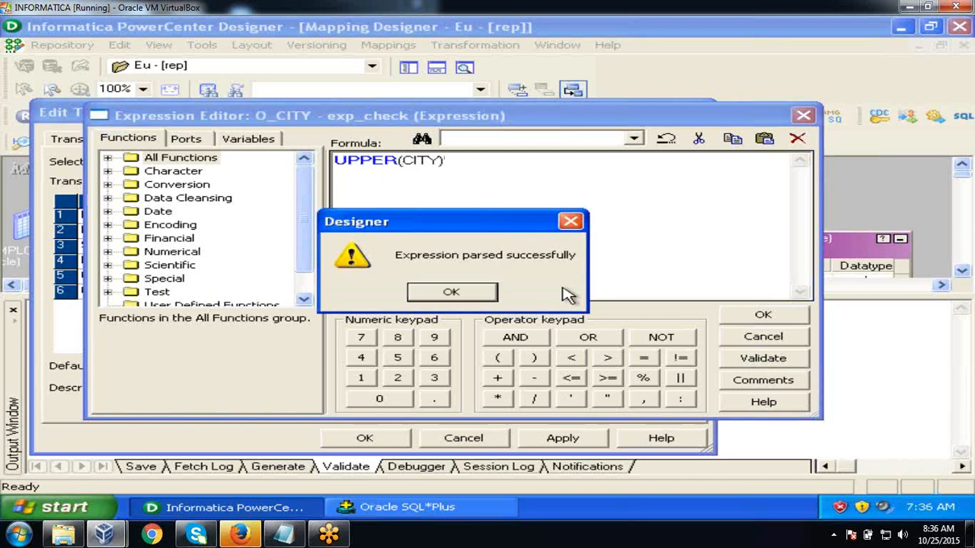
left_click(455, 290)
left_click(745, 315)
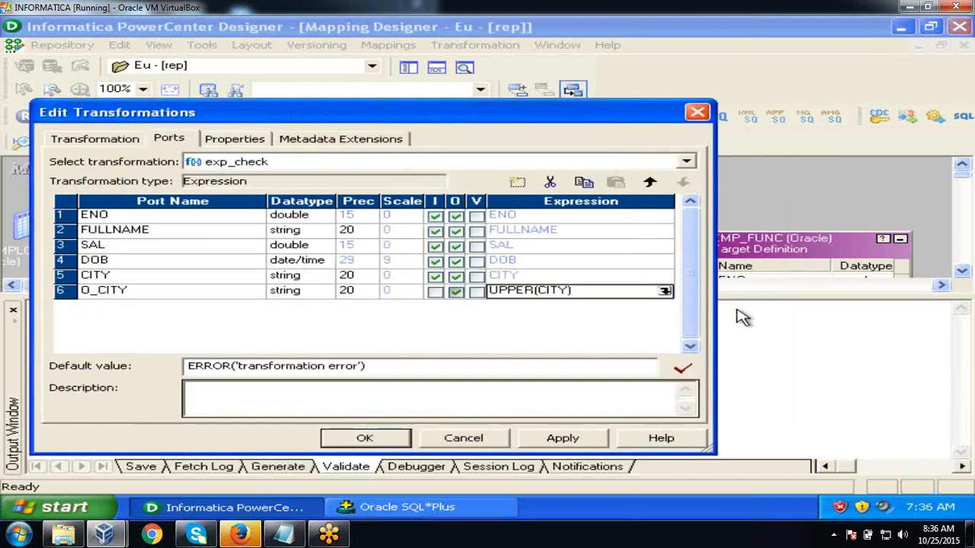
left_click(562, 437)
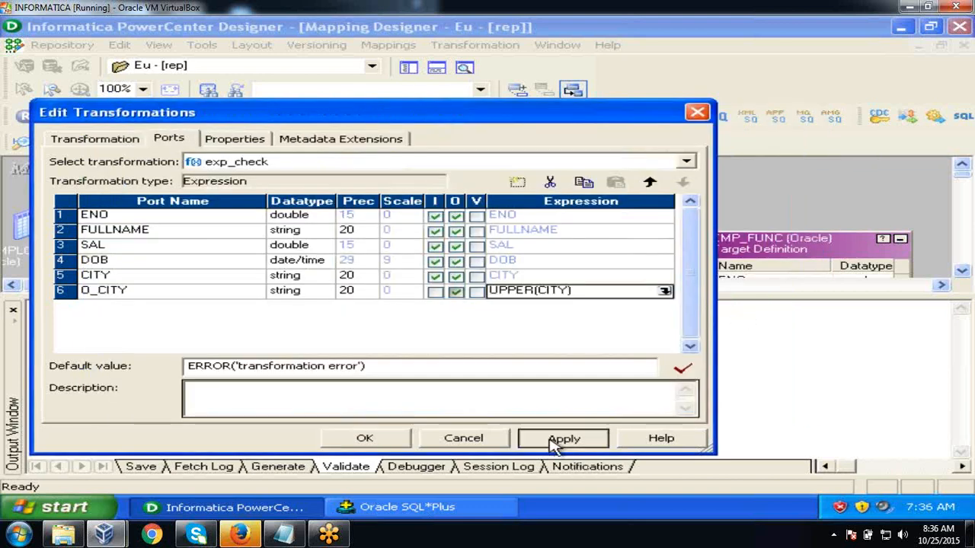
left_click(375, 440)
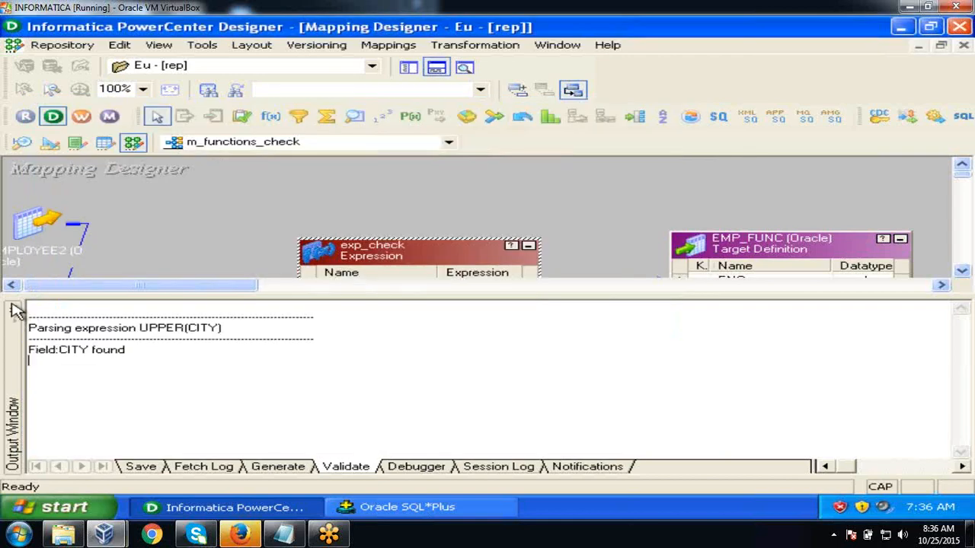
- Link exp_check's O_CITY port to the CITY column of EMP_FUNC
left_click(14, 309)
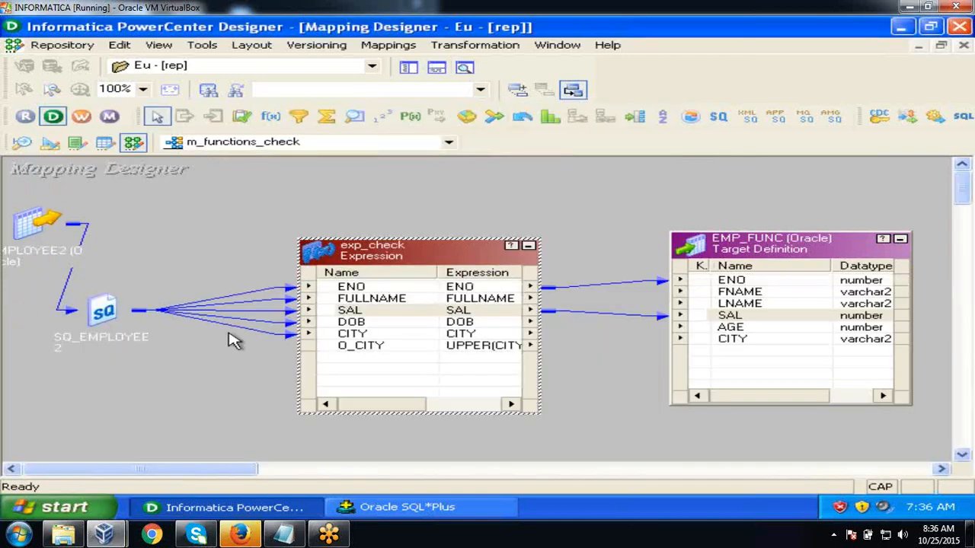
left_click(347, 347)
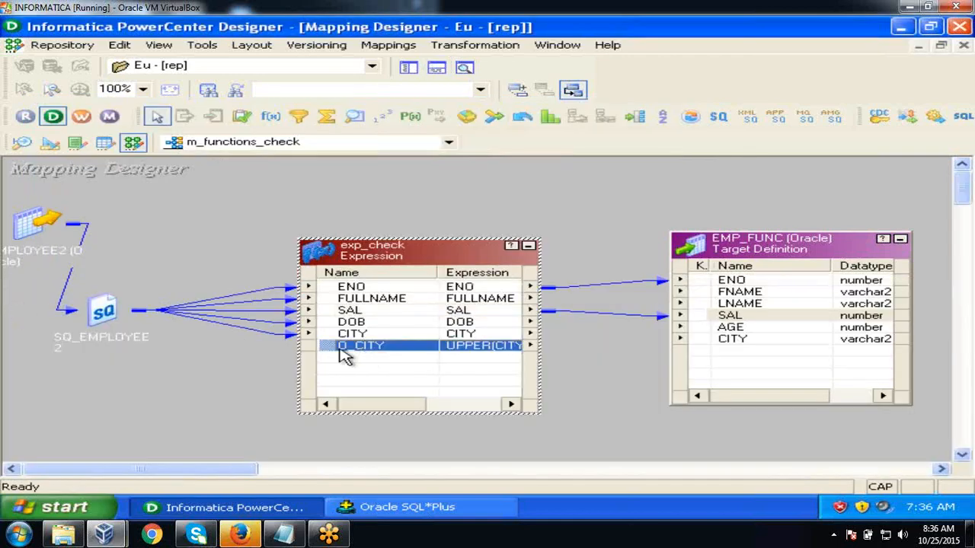
left_click_drag(333, 353, 761, 348)
left_click(737, 329)
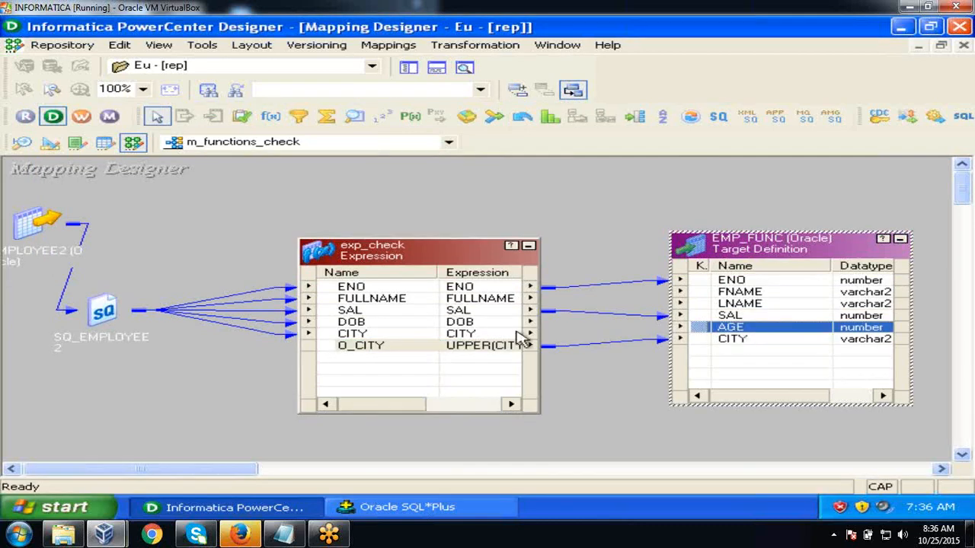
- Add an output-only decimal port O_AGE, precision 10, to exp_check
double_click(442, 333)
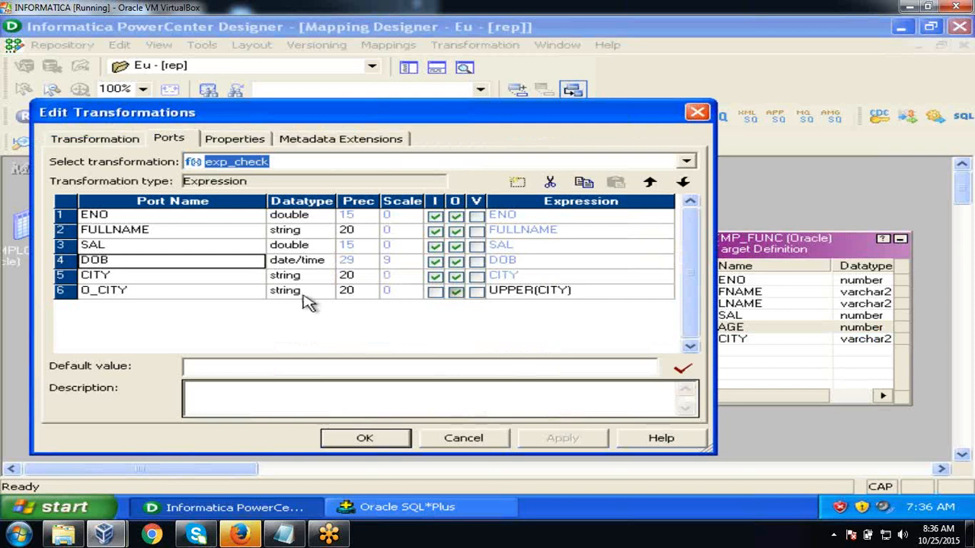
left_click(517, 182)
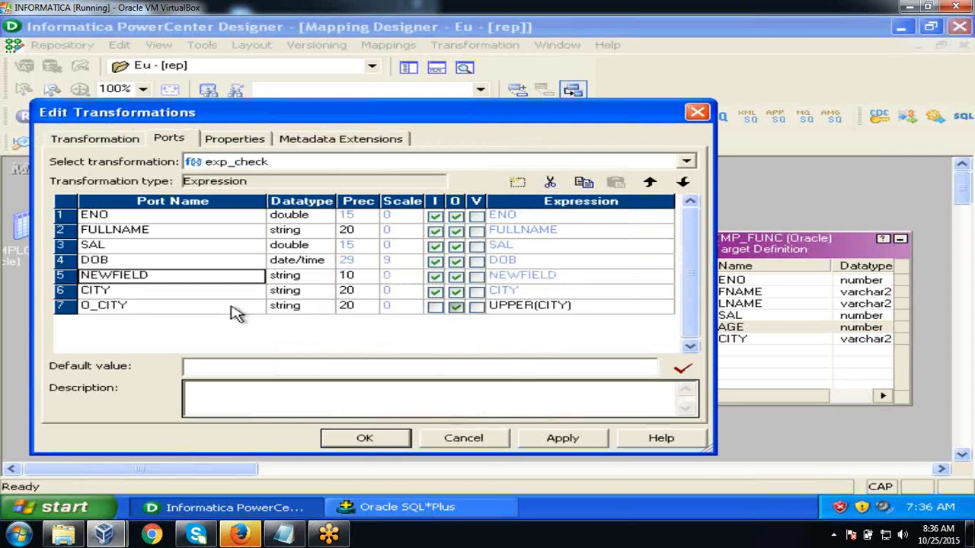
type("o")
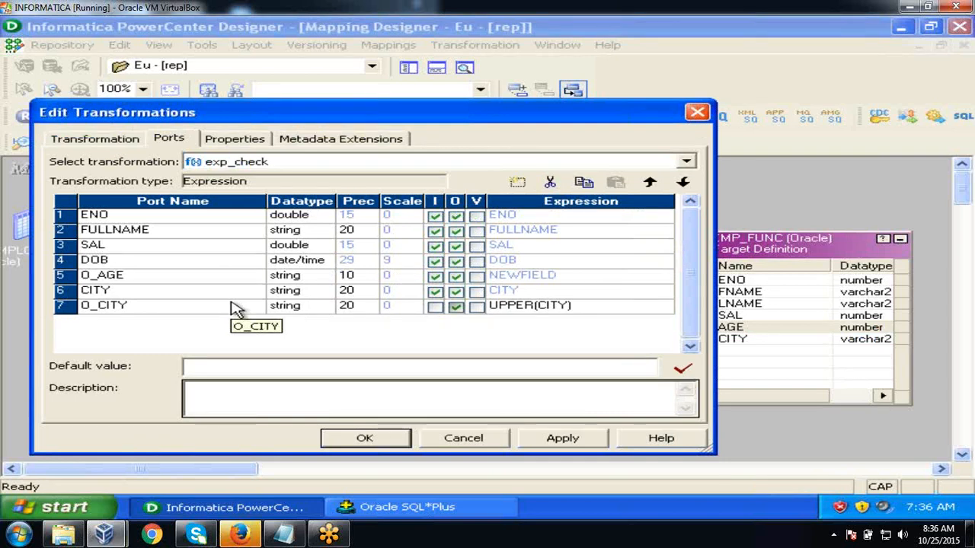
left_click(321, 279)
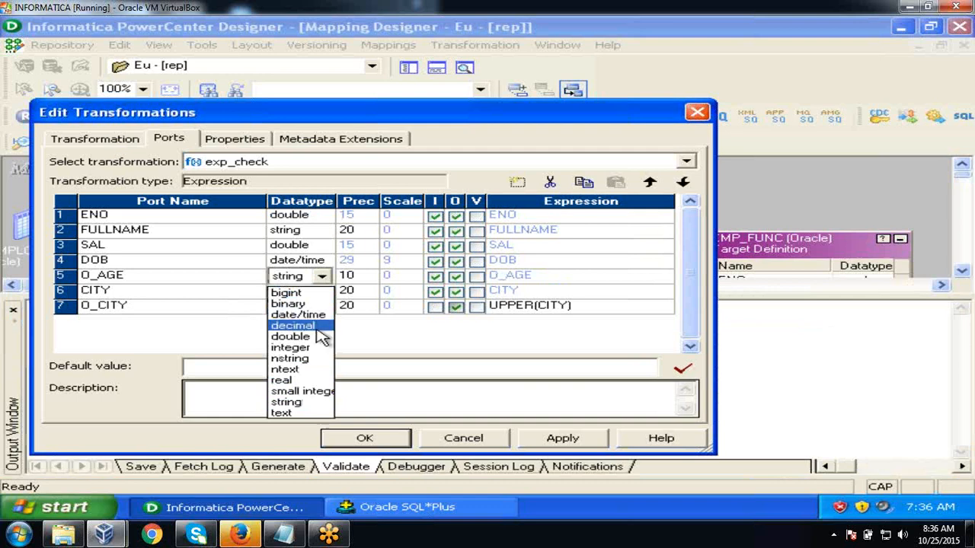
left_click(319, 327)
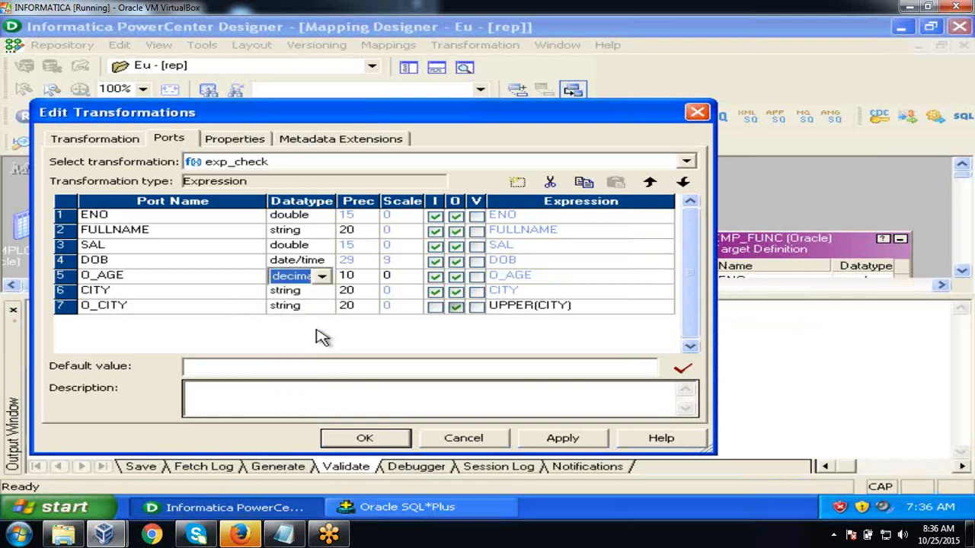
left_click(434, 278)
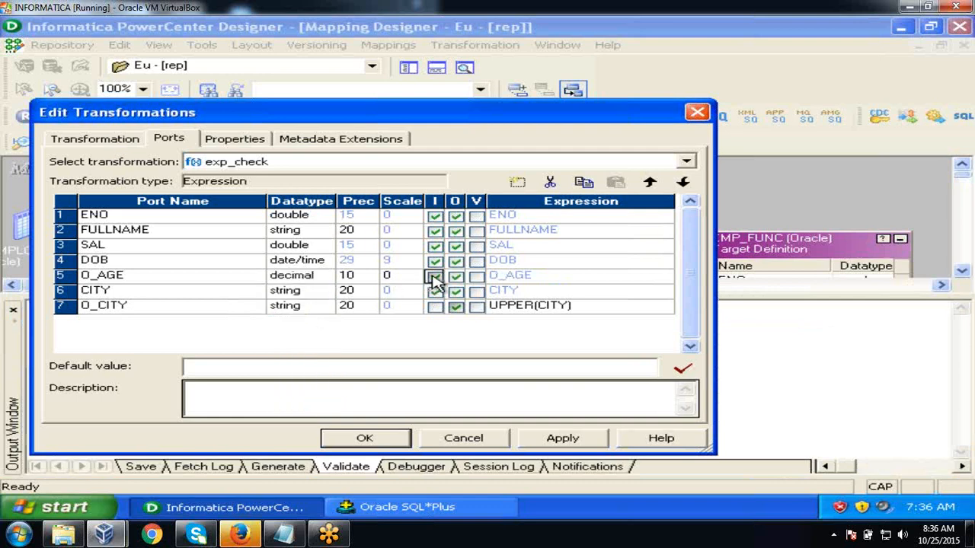
left_click(560, 282)
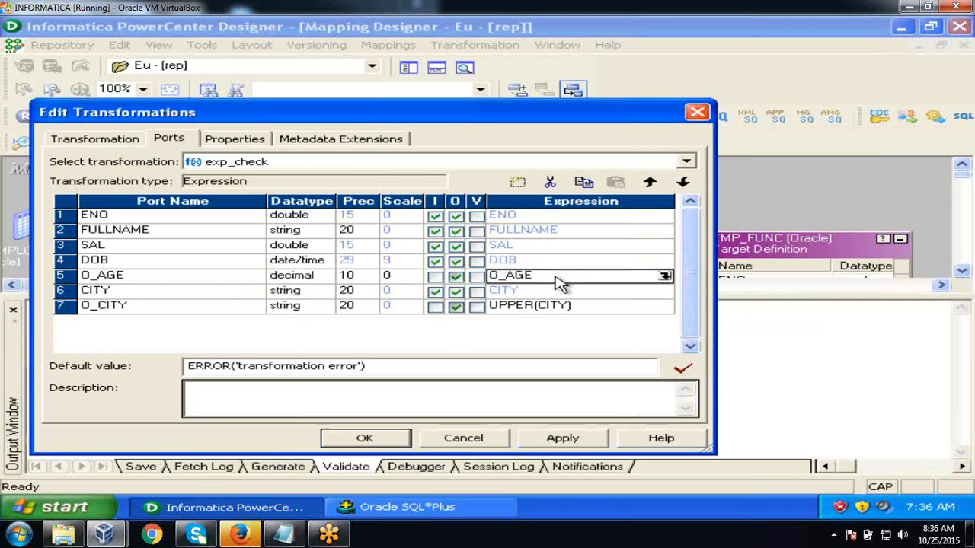
left_click(665, 276)
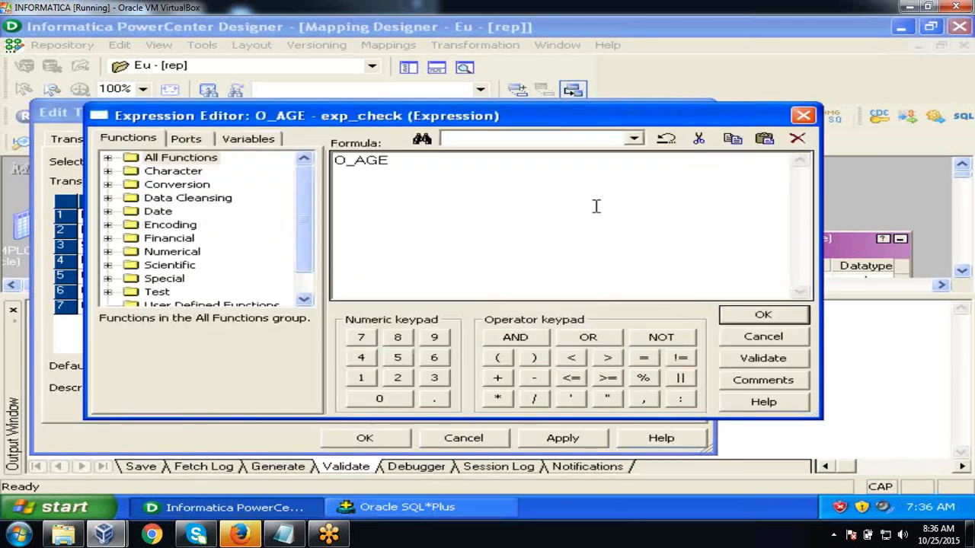
key("BackSpace")
key("BackSpace")
key("BackSpace")
type("DATE_DIFF")
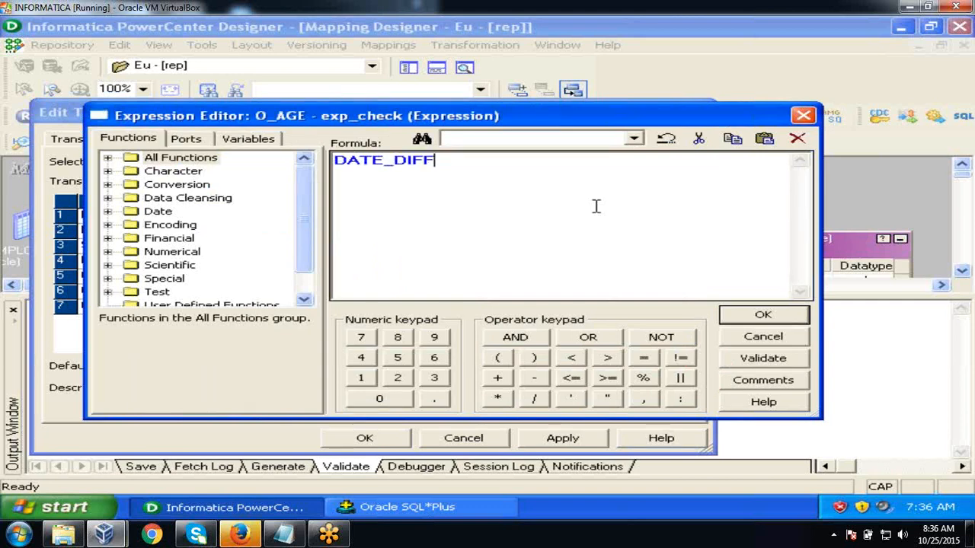
type("(SYADATE,")
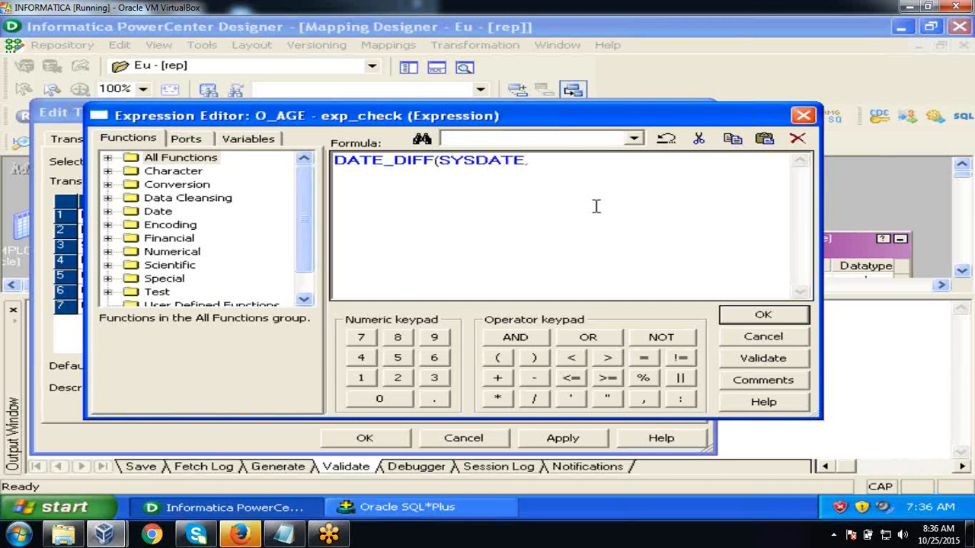
left_click(206, 140)
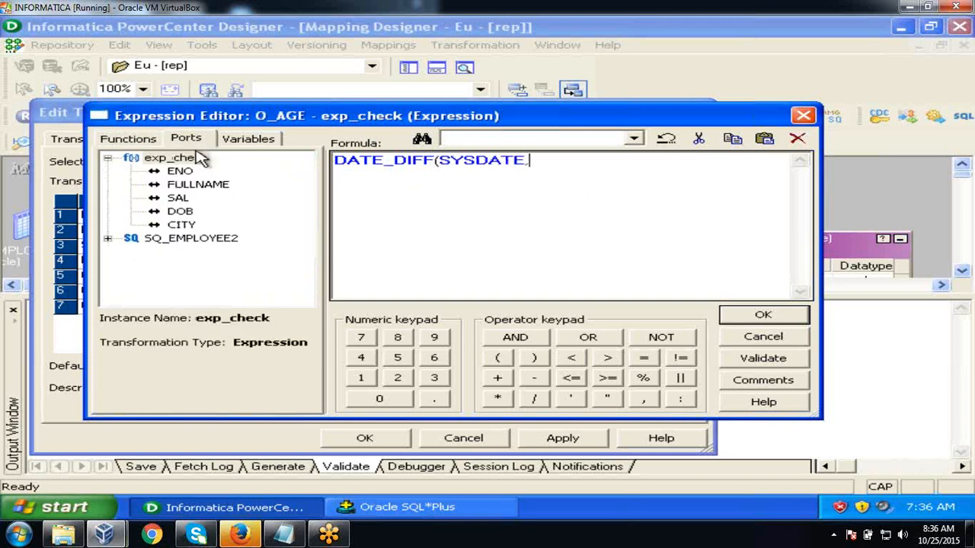
double_click(186, 213)
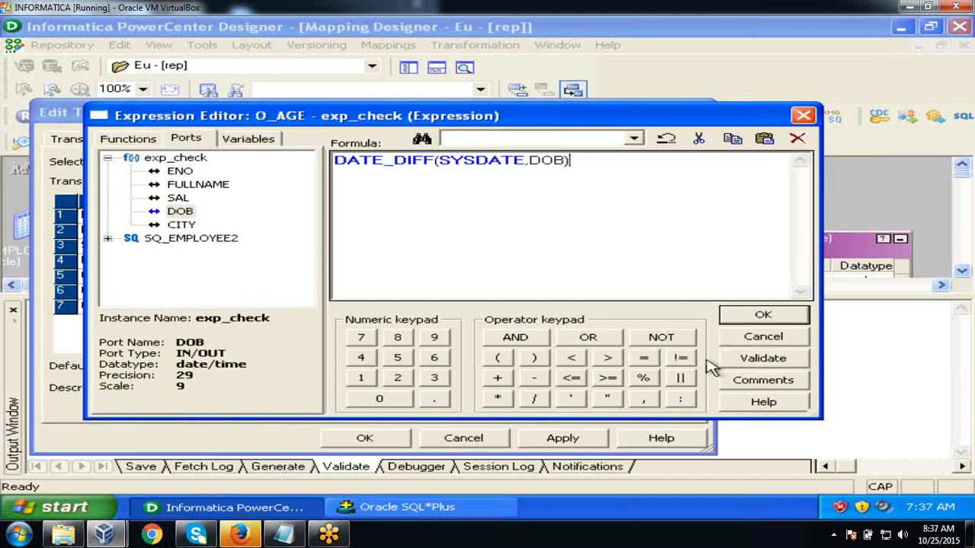
left_click(750, 357)
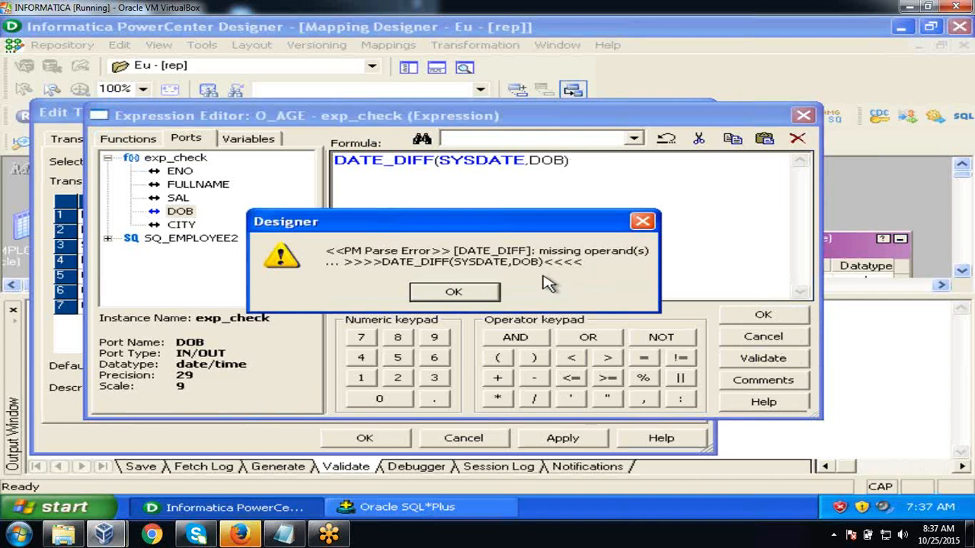
left_click(477, 293)
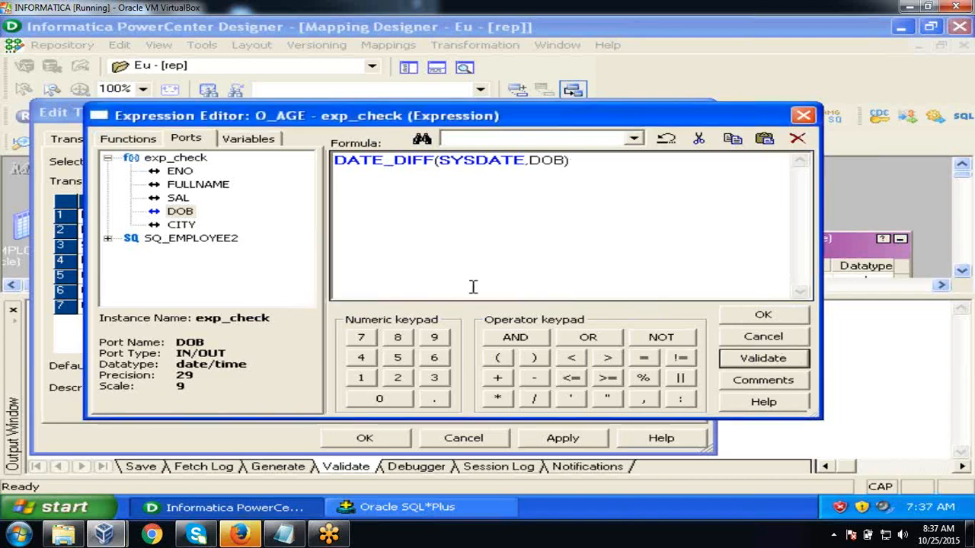
left_click(746, 337)
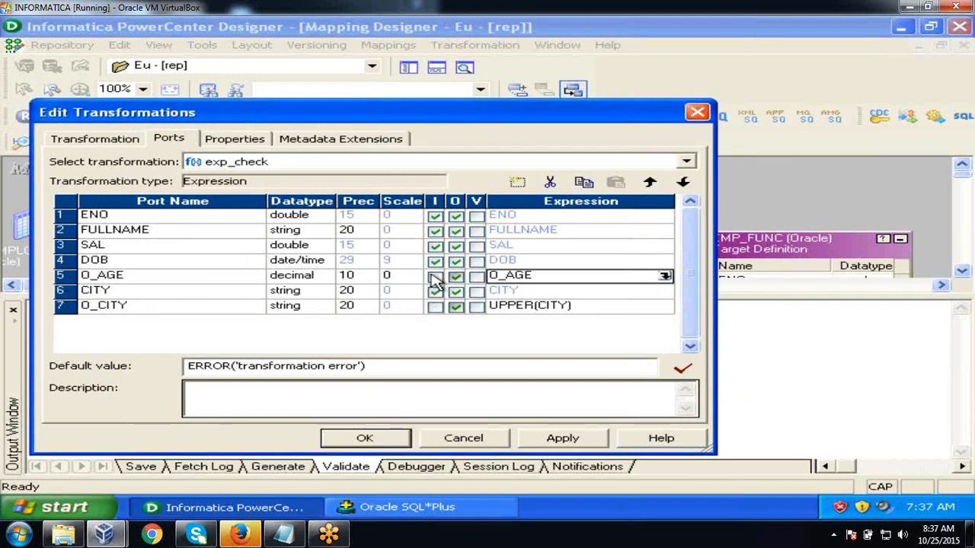
- Replace O_AGE's formula with DATE_DIFF(SYSDATE,DOB), which fails validation
left_click(664, 276)
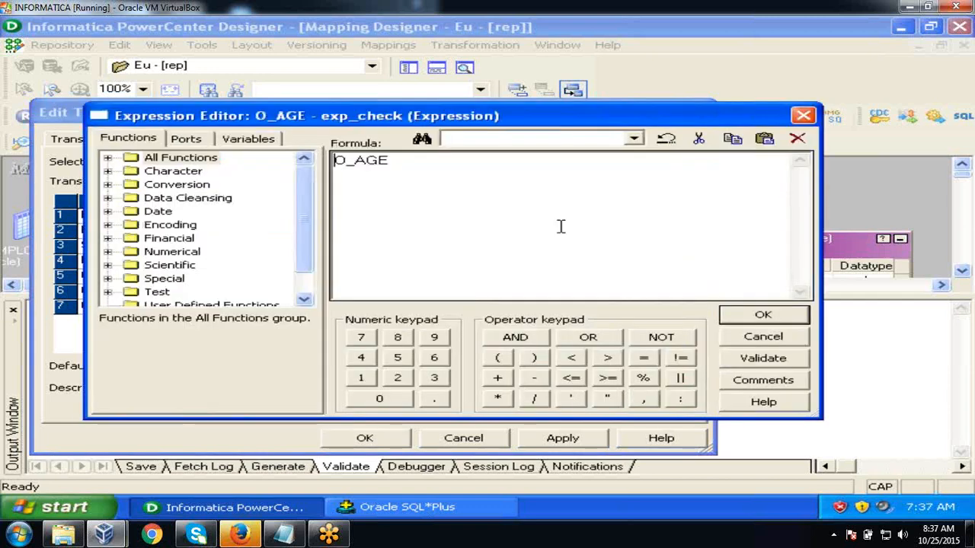
left_click_drag(398, 158, 299, 139)
type("DATE_DIFF")
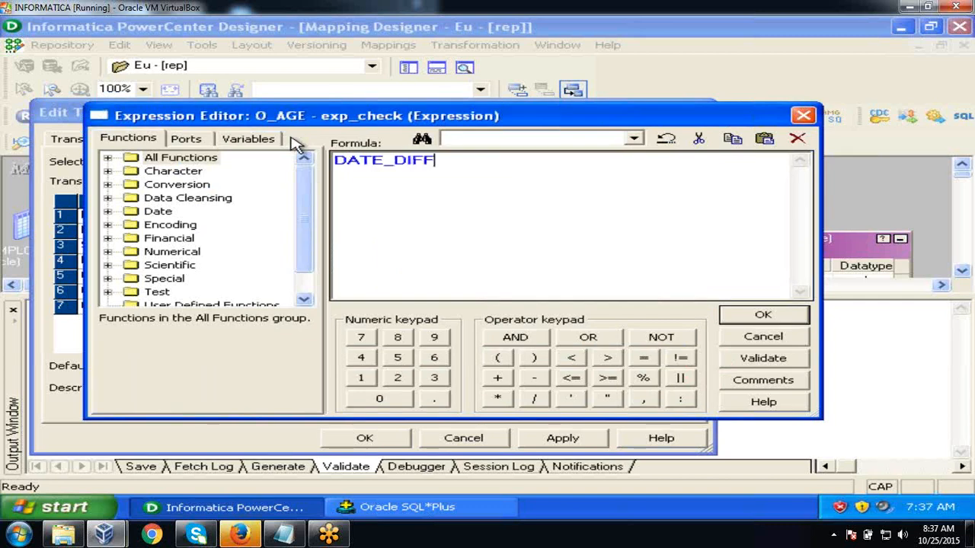
type("(SYSDATE,")
left_click(207, 142)
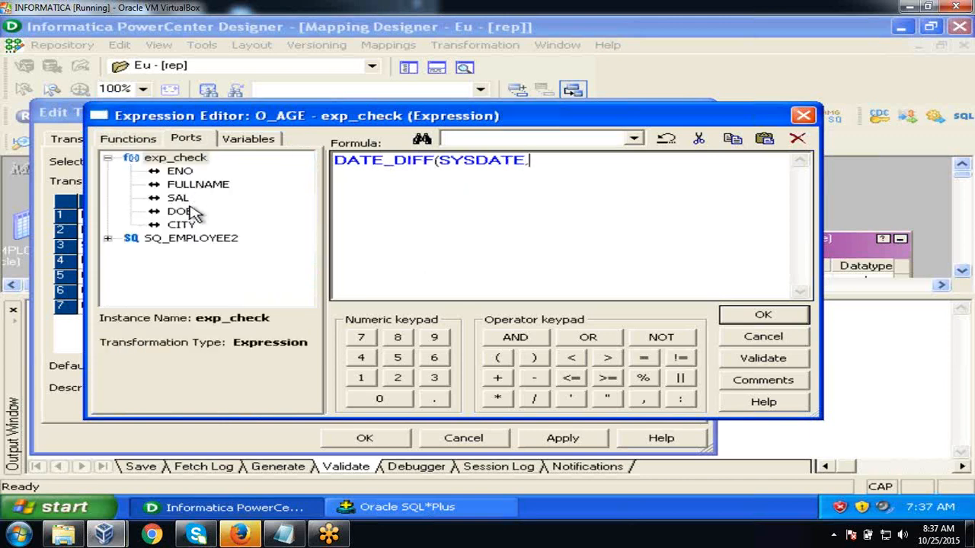
double_click(192, 213)
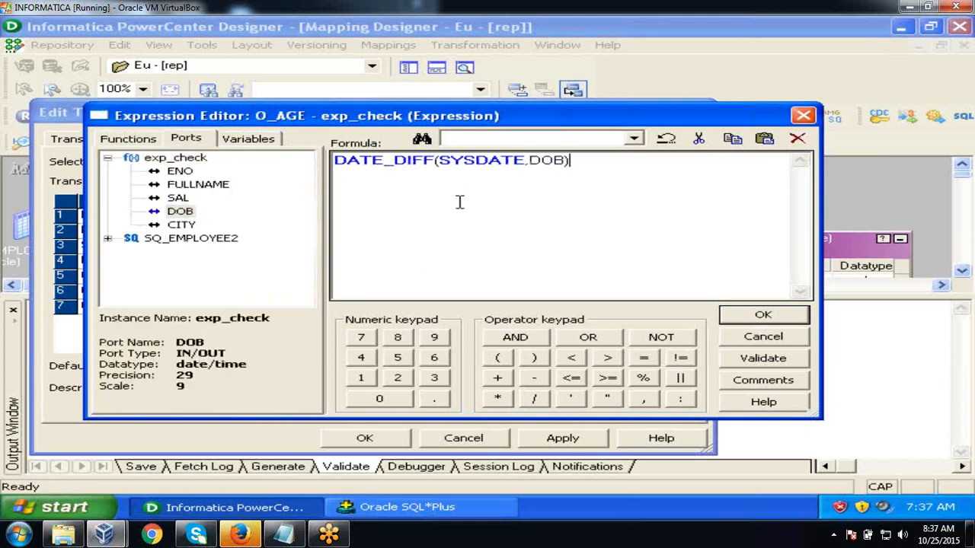
left_click(777, 364)
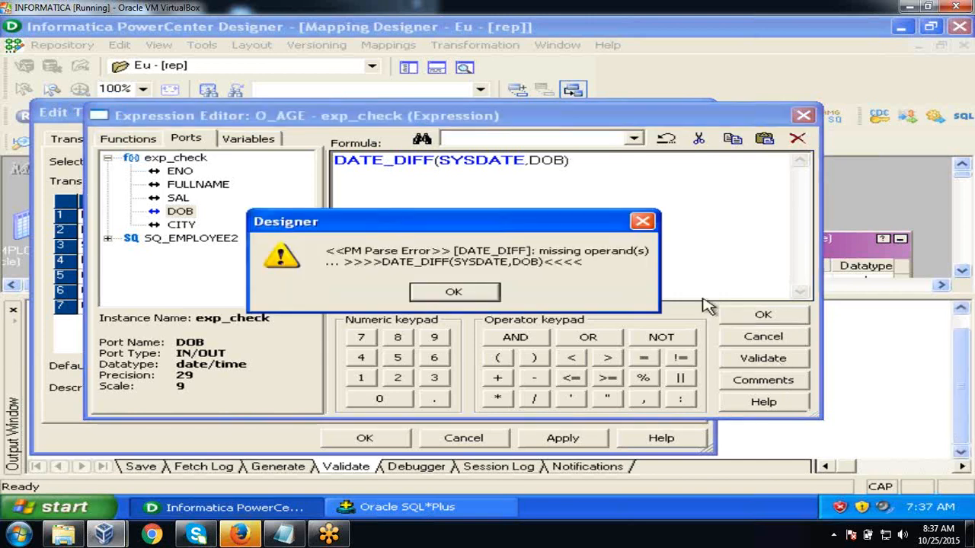
left_click(453, 292)
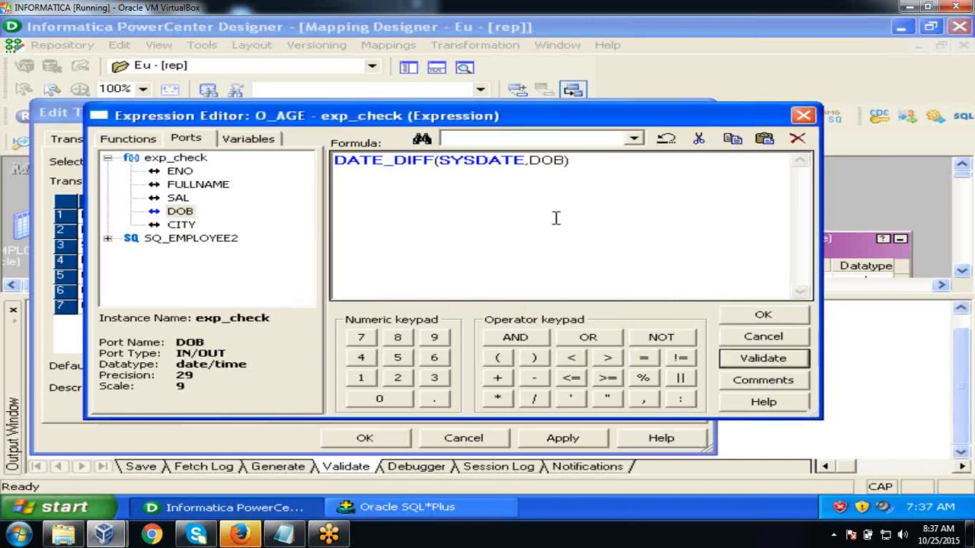
- Add 'yyyy' as the third argument, validate successfully, and accept the O_AGE formula
left_click(565, 160)
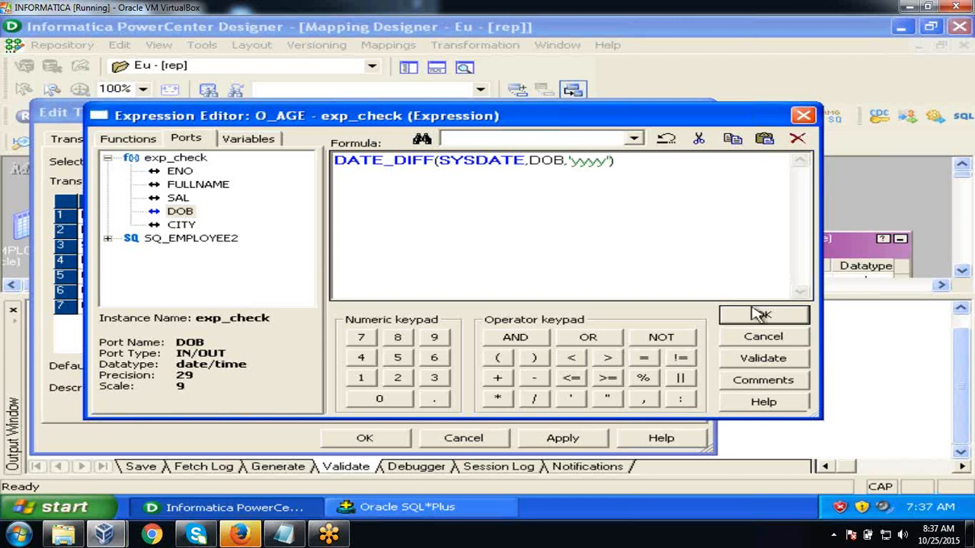
left_click(750, 358)
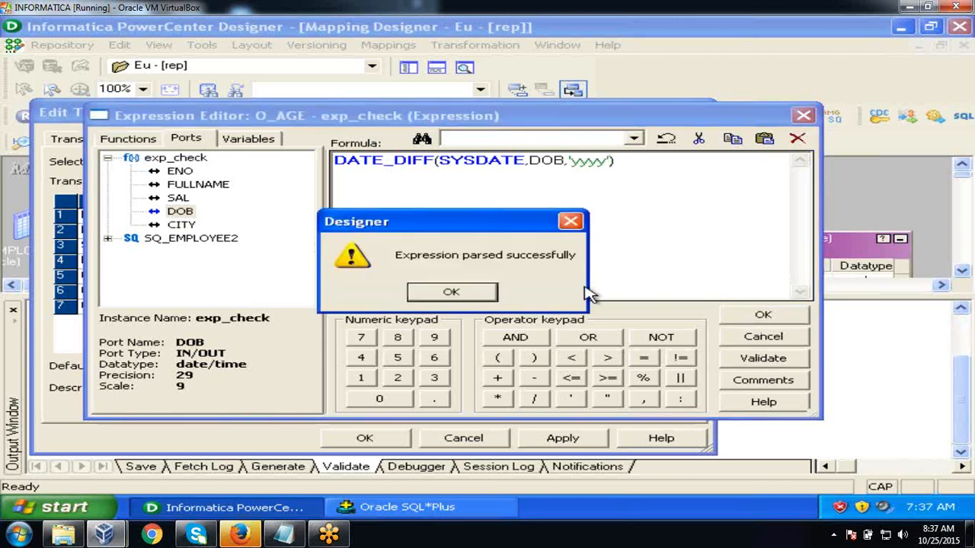
left_click(482, 297)
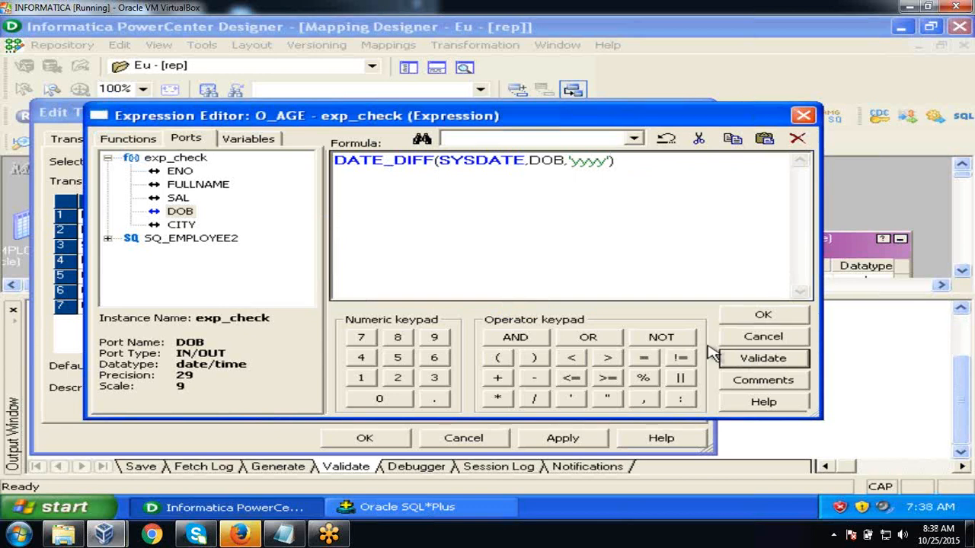
left_click(763, 316)
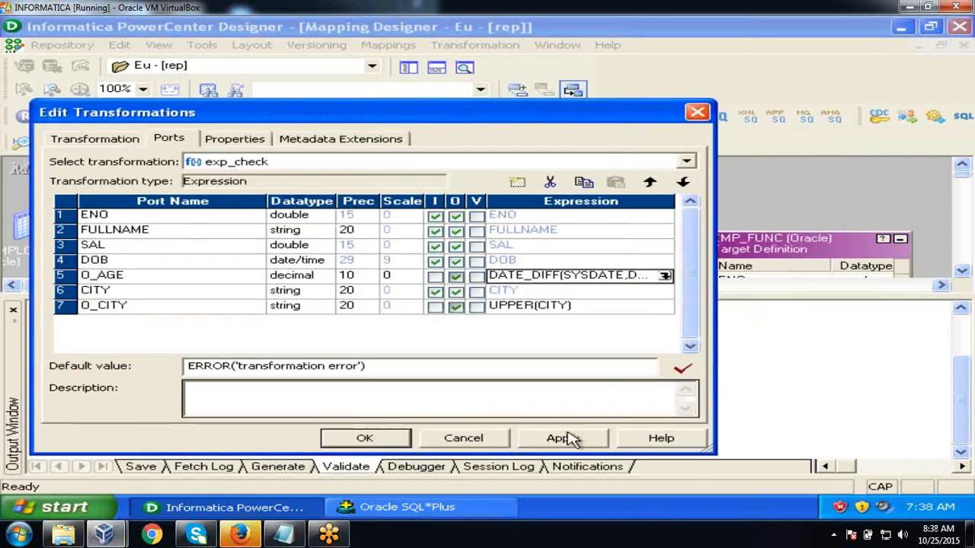
- Save the exp_check port edits and link O_AGE to EMP_FUNC's AGE column
left_click(564, 439)
left_click(364, 440)
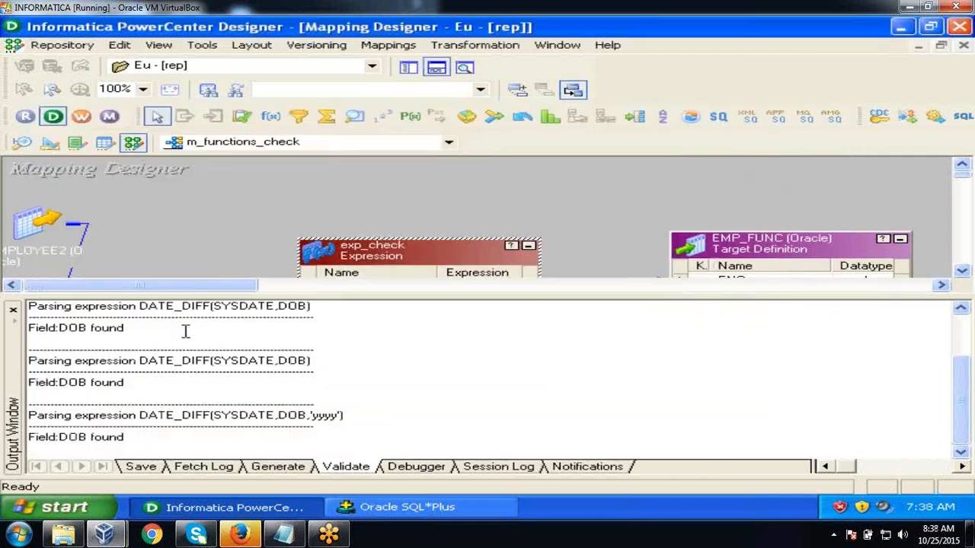
left_click(13, 310)
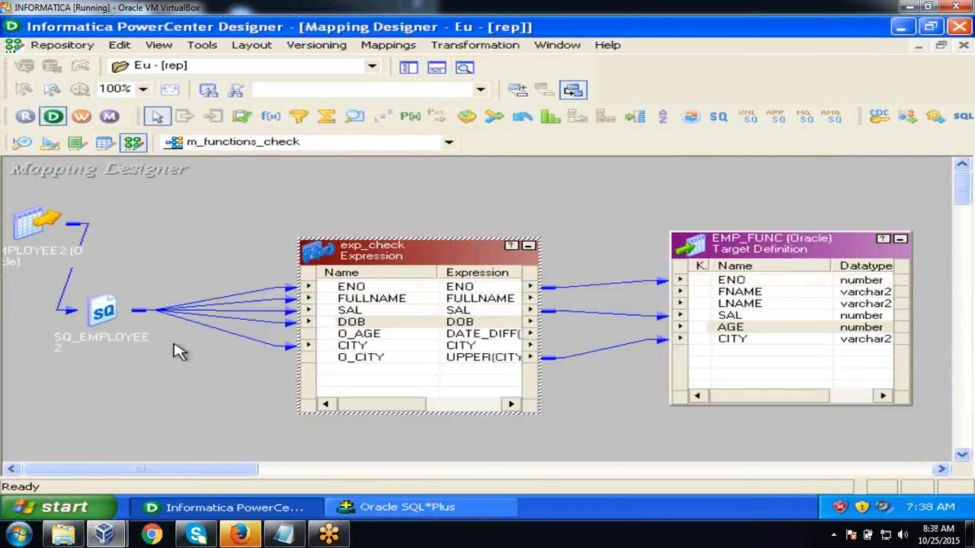
left_click(348, 335)
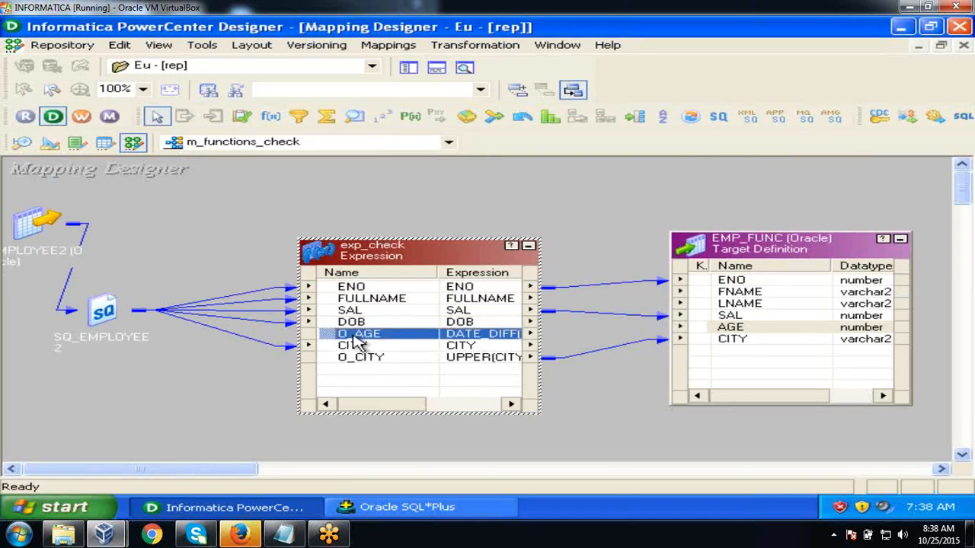
left_click_drag(335, 340, 707, 335)
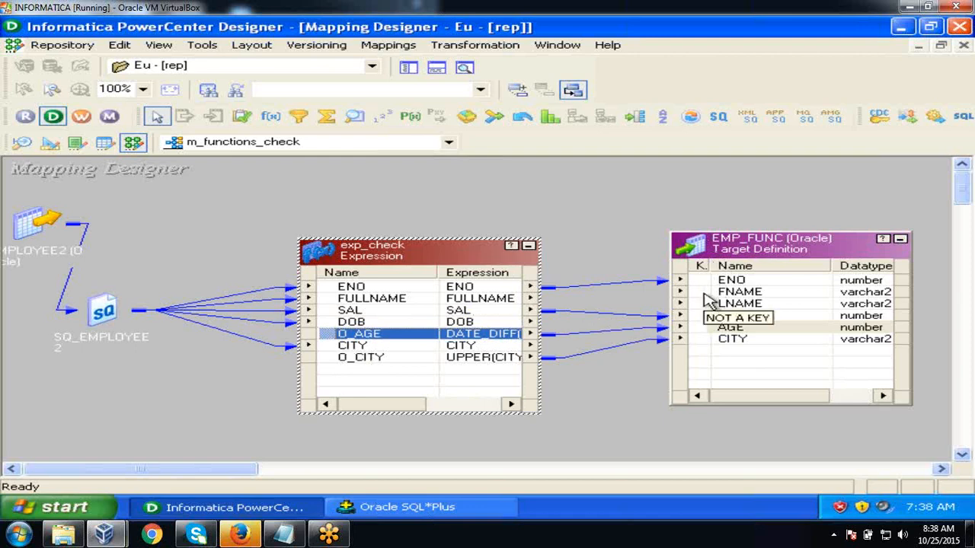
left_click(426, 300)
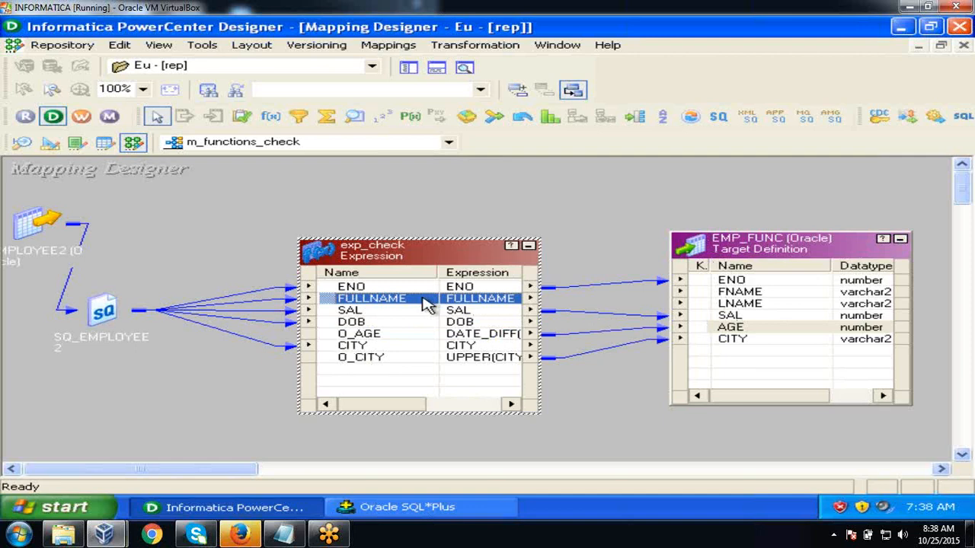
- Add output-only string ports O_FNAME and O_LNAME, precision 10, to exp_check
double_click(426, 303)
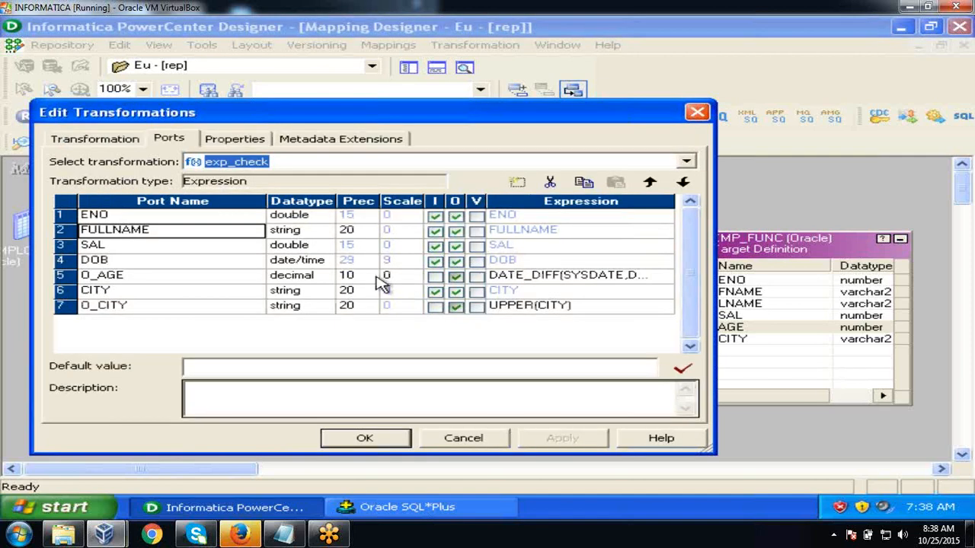
left_click(518, 184)
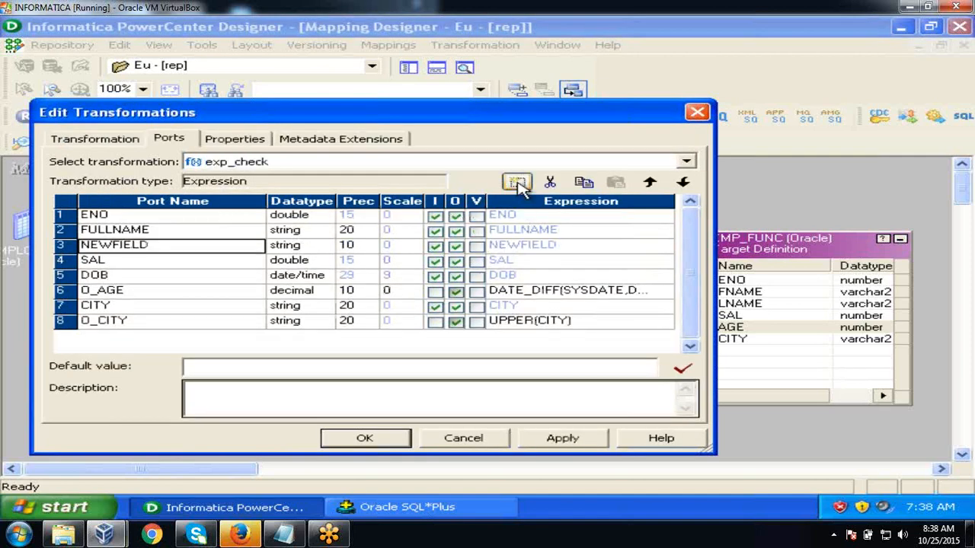
left_click(517, 183)
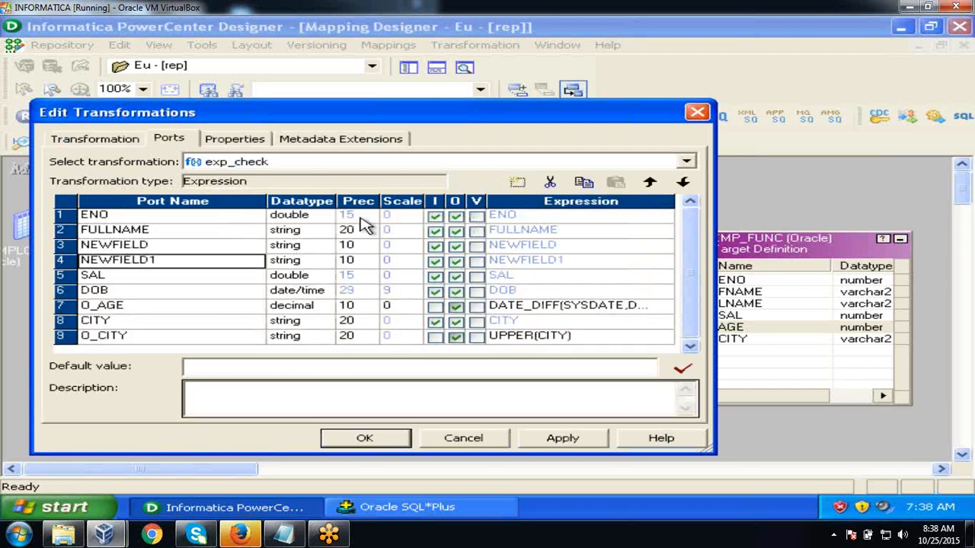
left_click(182, 251)
type("O")
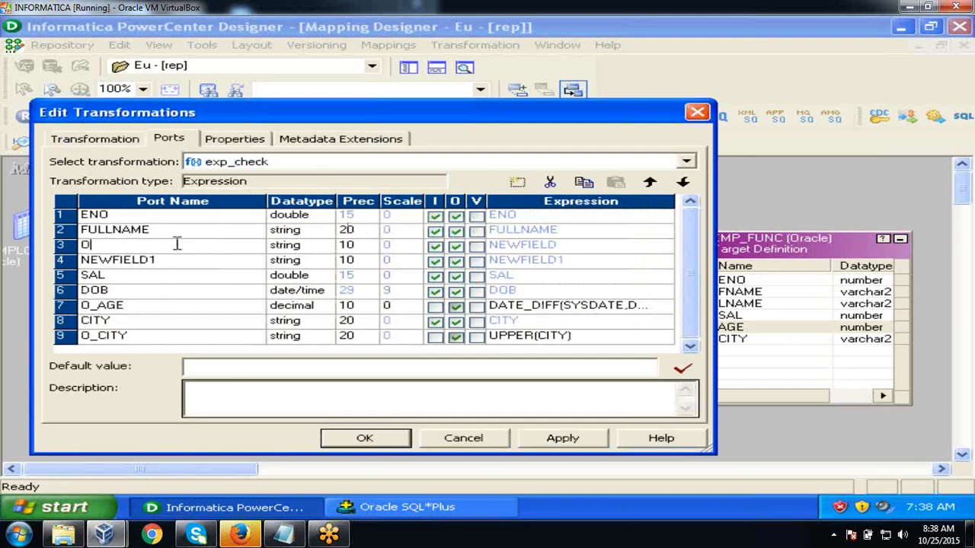
type("_FNAME")
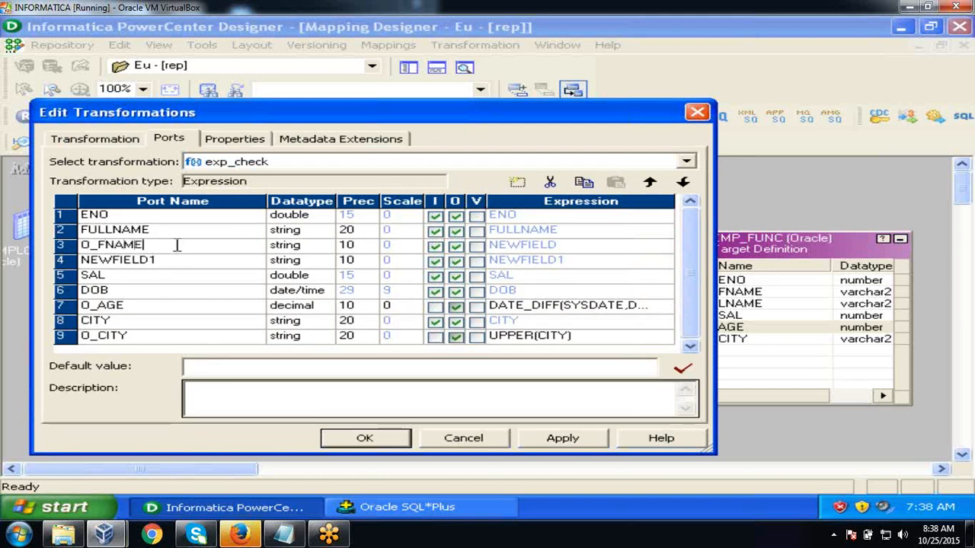
left_click(182, 262)
type("O_LNAME")
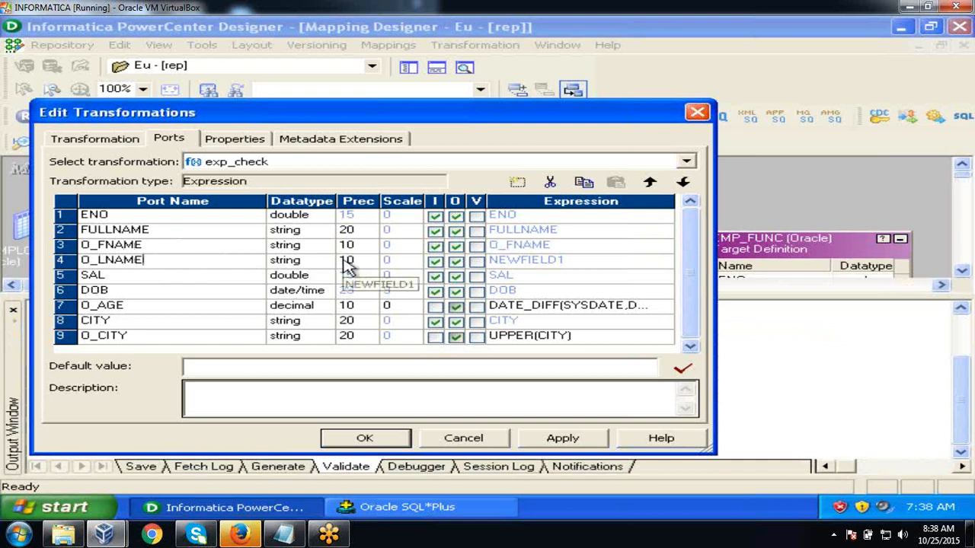
left_click(435, 245)
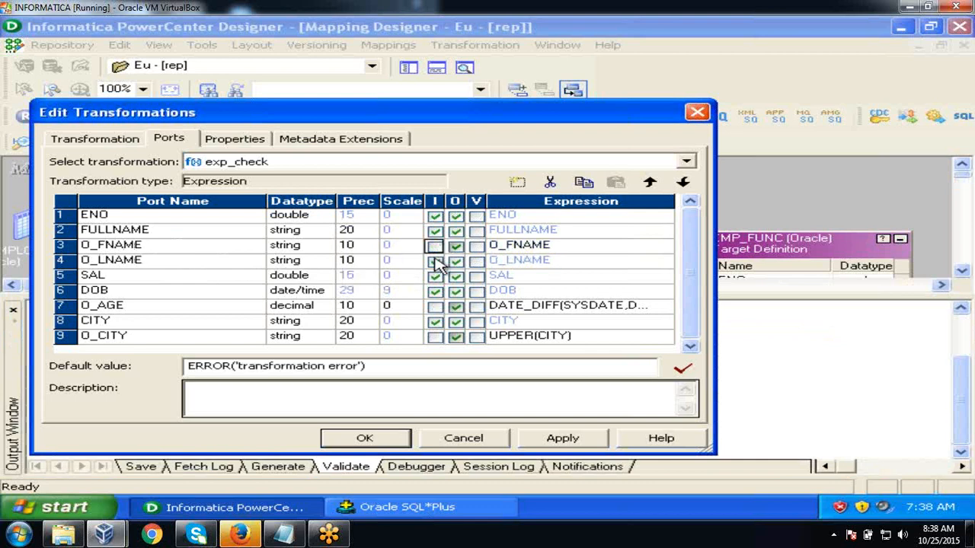
left_click(435, 260)
left_click(586, 250)
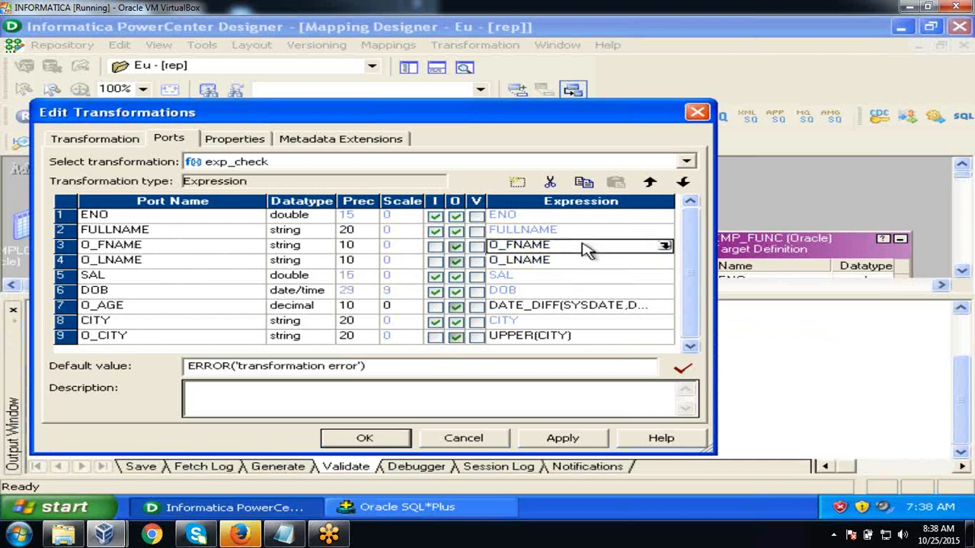
left_click(675, 257)
- Clear O_FNAME's placeholder formula and check the first employee's first name in SQL*Plus
left_click(620, 224)
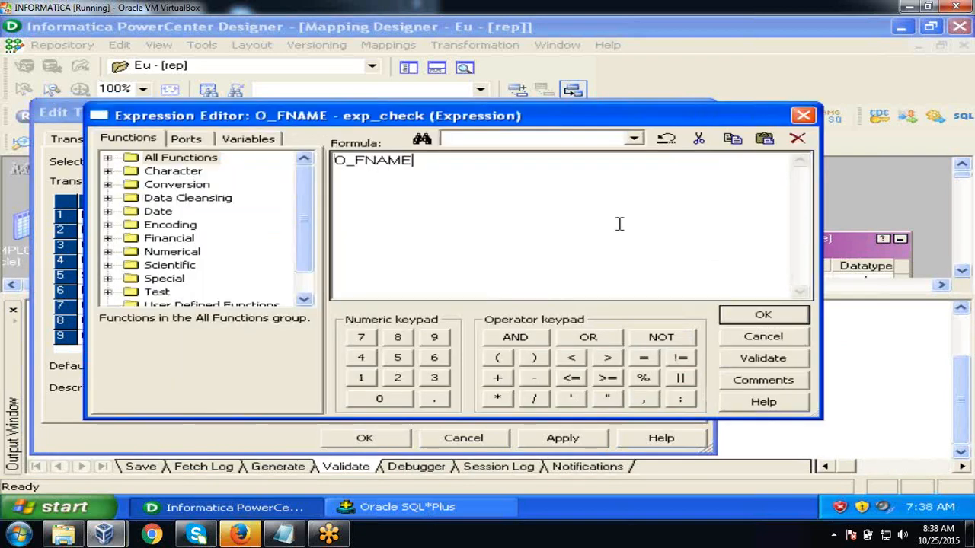
key("BackSpace")
key("BackSpace")
key("BackSpace")
key("BackSpace")
key("BackSpace")
key("BackSpace")
key("BackSpace")
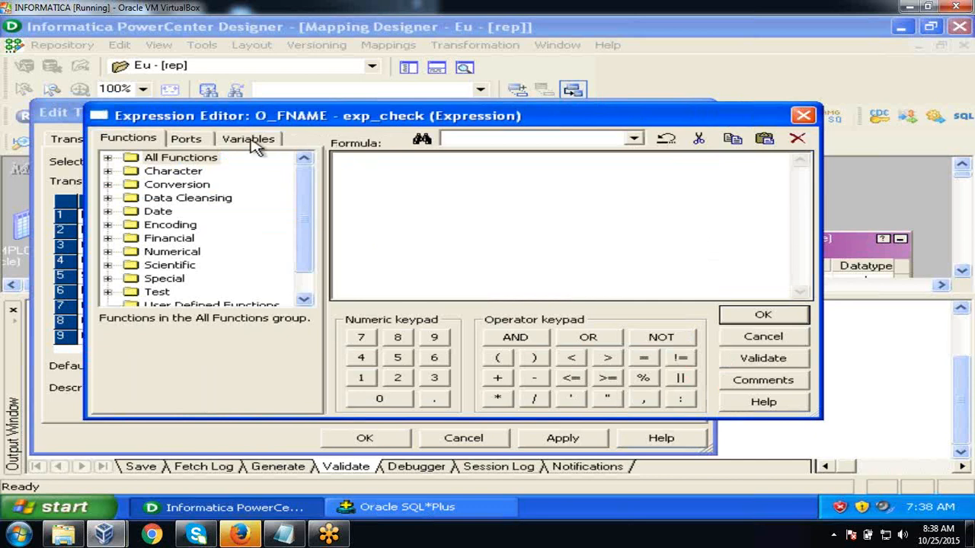
left_click(207, 140)
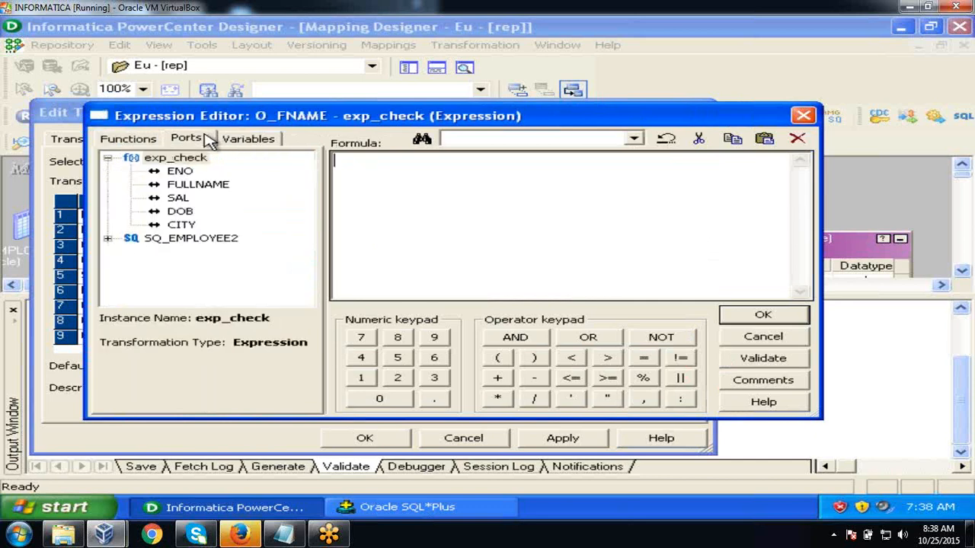
left_click(438, 509)
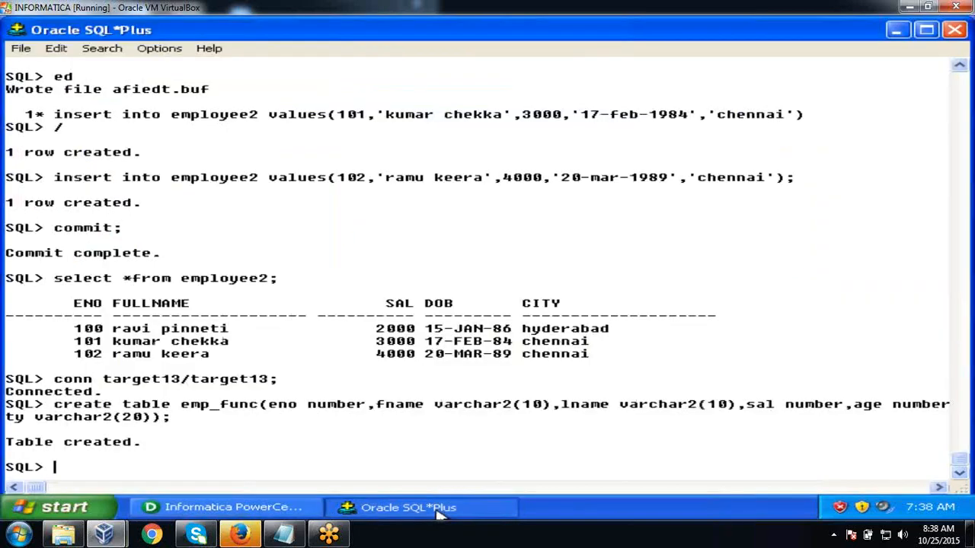
left_click_drag(145, 329, 117, 331)
left_click(145, 333)
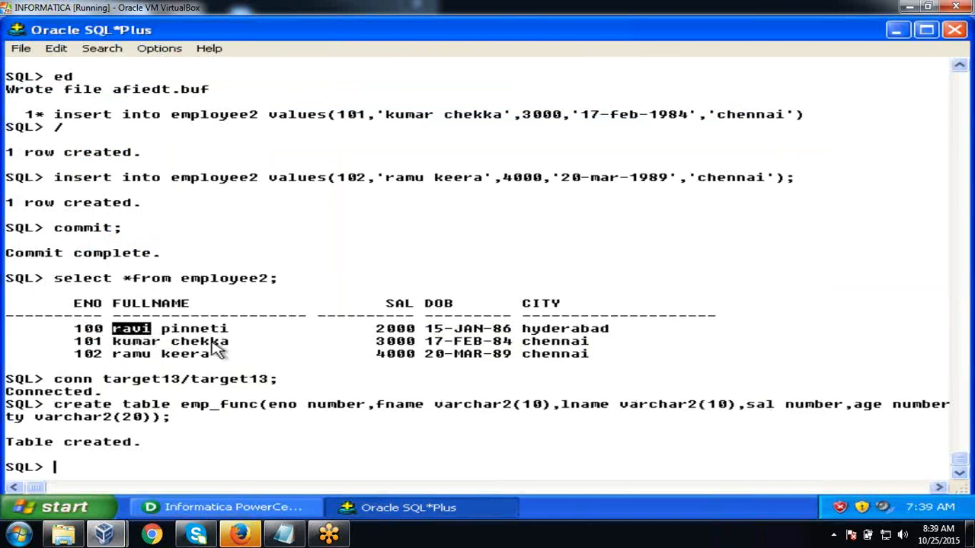
left_click(228, 507)
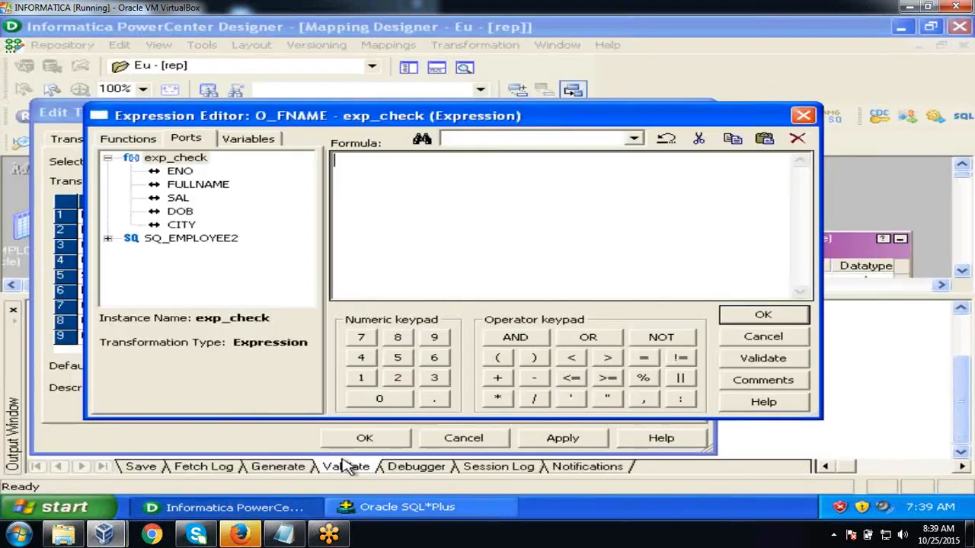
- Write INSTR(FULLNAME,' ') into O_FNAME's formula and compare it against the SQL*Plus results
type("INSTR")
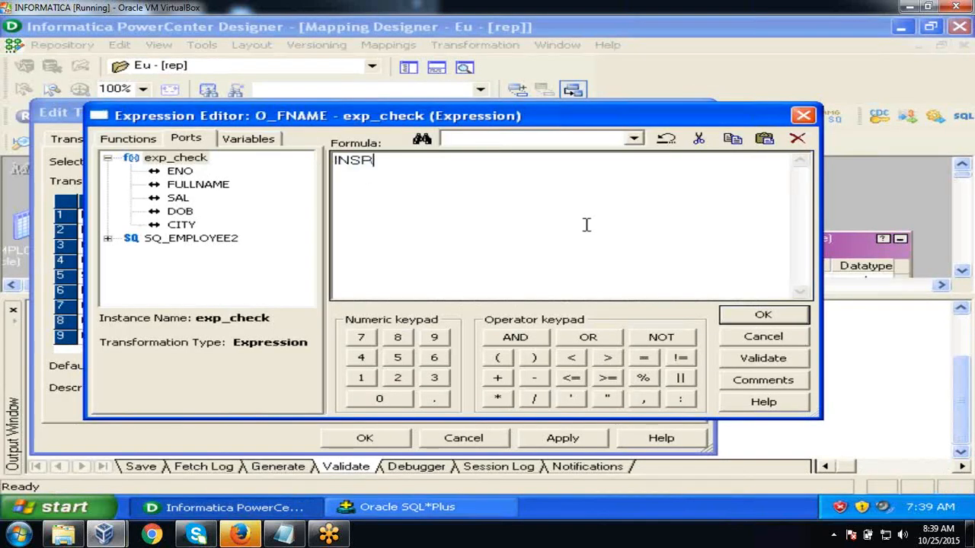
type("(")
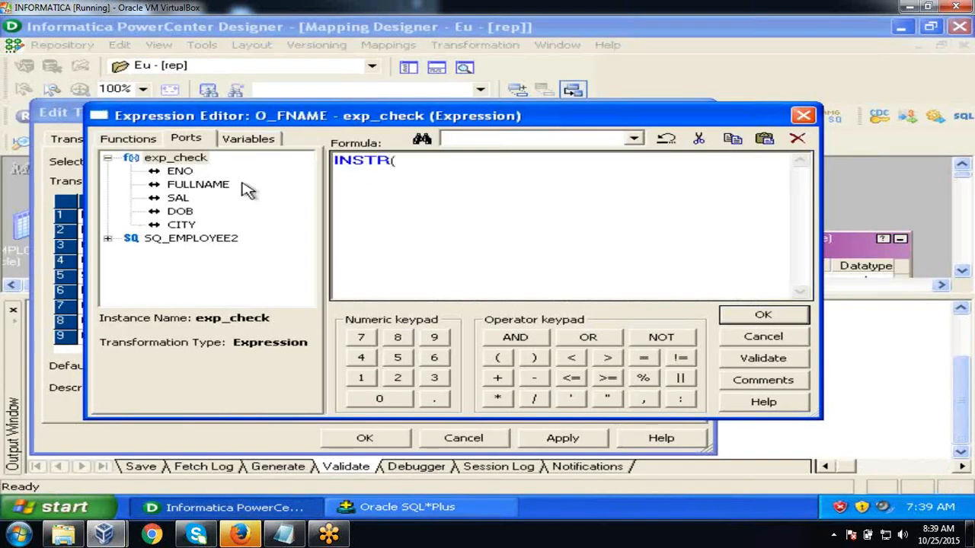
double_click(217, 187)
type(",")
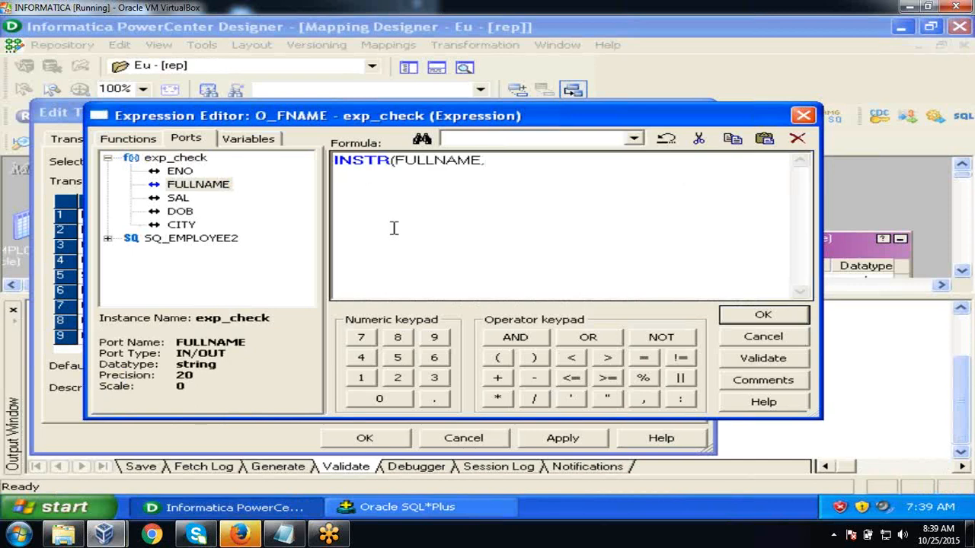
type("' '")
key("alt+Tab")
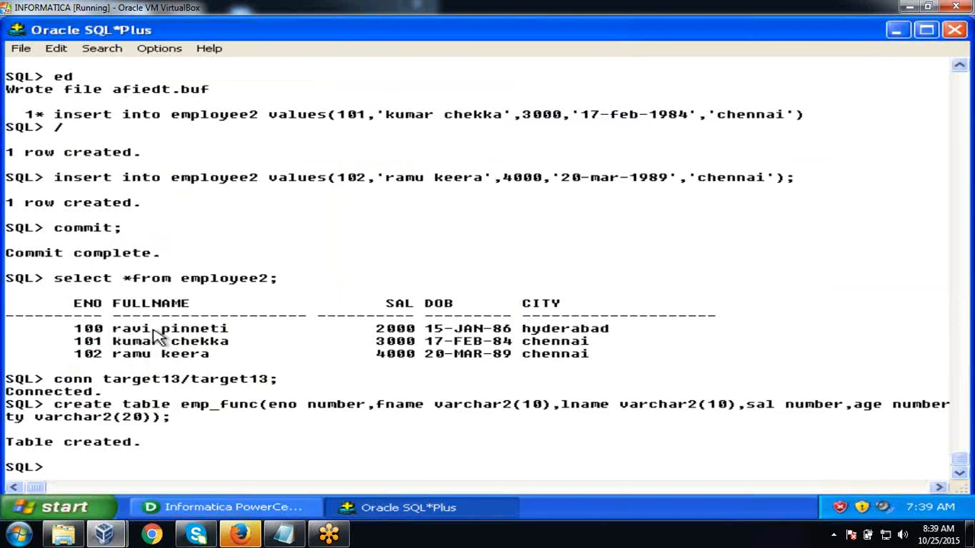
left_click_drag(152, 330, 114, 330)
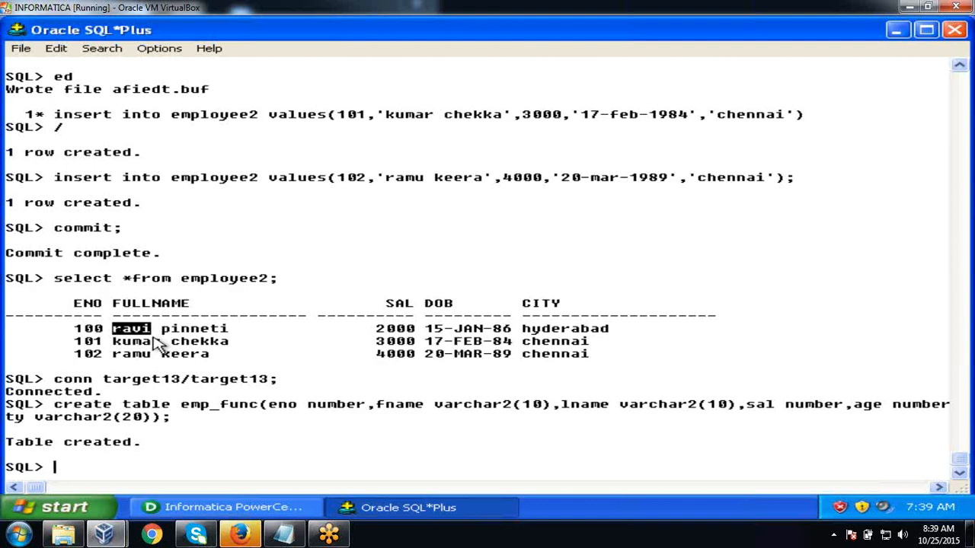
key("alt+Tab")
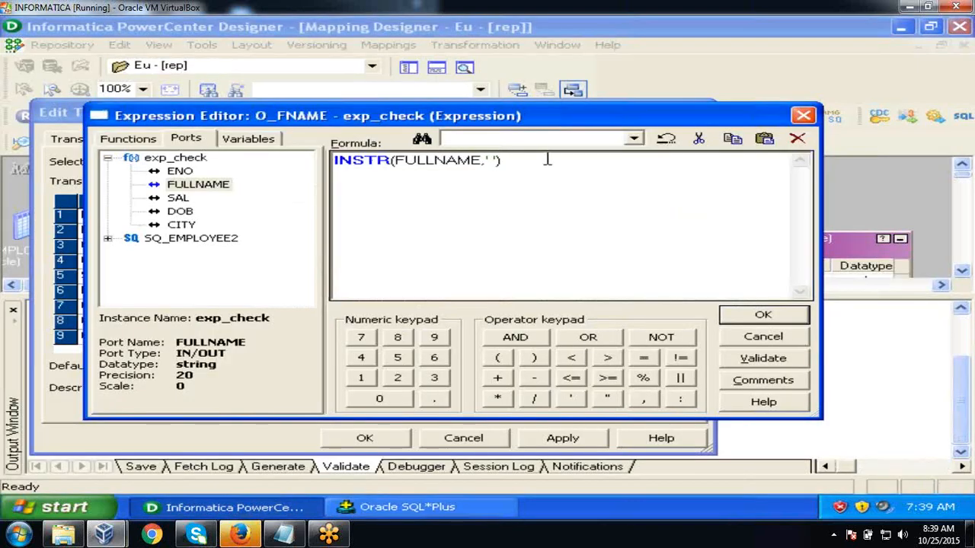
- Wrap the O_FNAME formula as SUSBTR(FULLNAME,1,INSTR(FULLNAME,' ')-1)
type("-1")
key("Left")
key("Left")
key("Left")
key("Left")
key("Left")
key("Left")
key("Left")
key("Left")
key("Left")
key("Left")
key("Left")
key("Left")
key("Left")
key("Left")
key("Left")
key("Left")
key("Left")
key("Left")
key("Left")
key("Left")
type("SUSBTR")
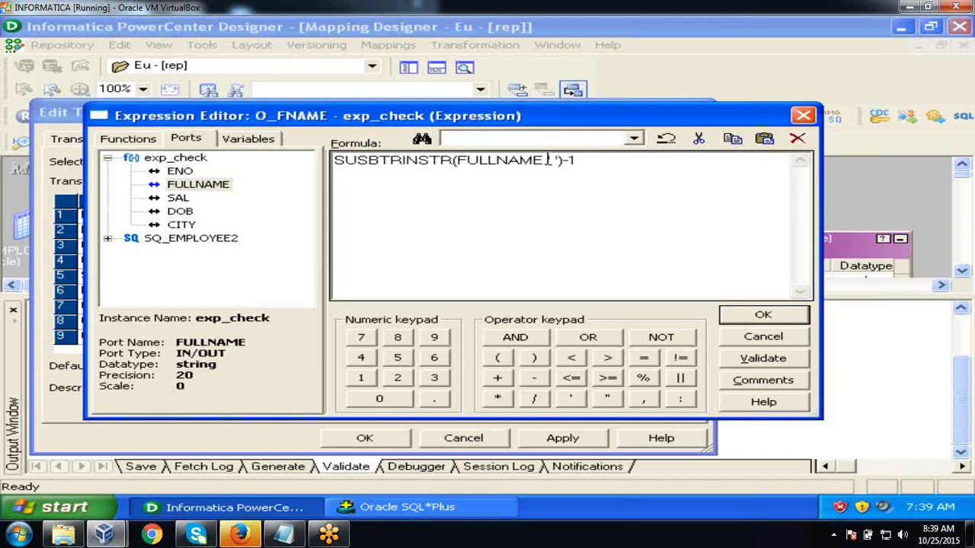
type("(")
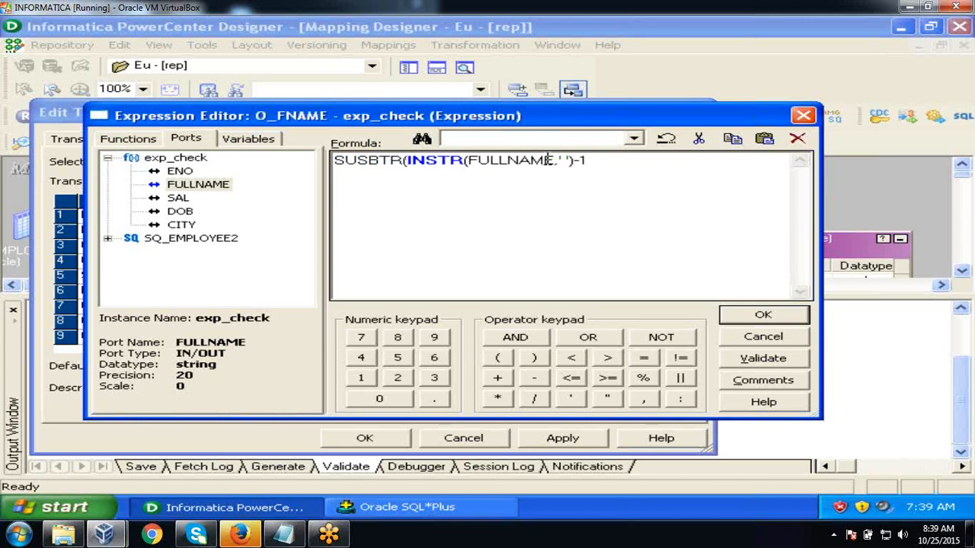
left_click(207, 186)
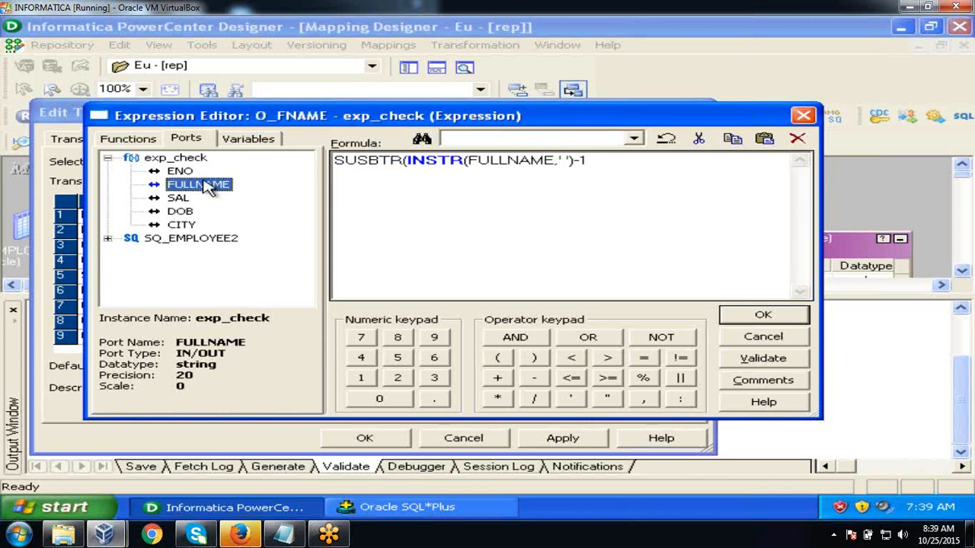
left_click(408, 162)
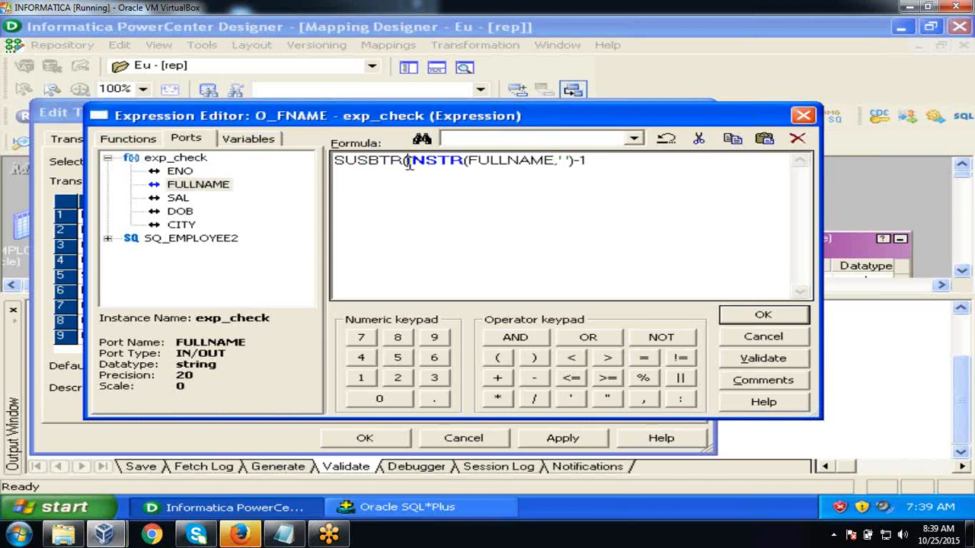
double_click(216, 190)
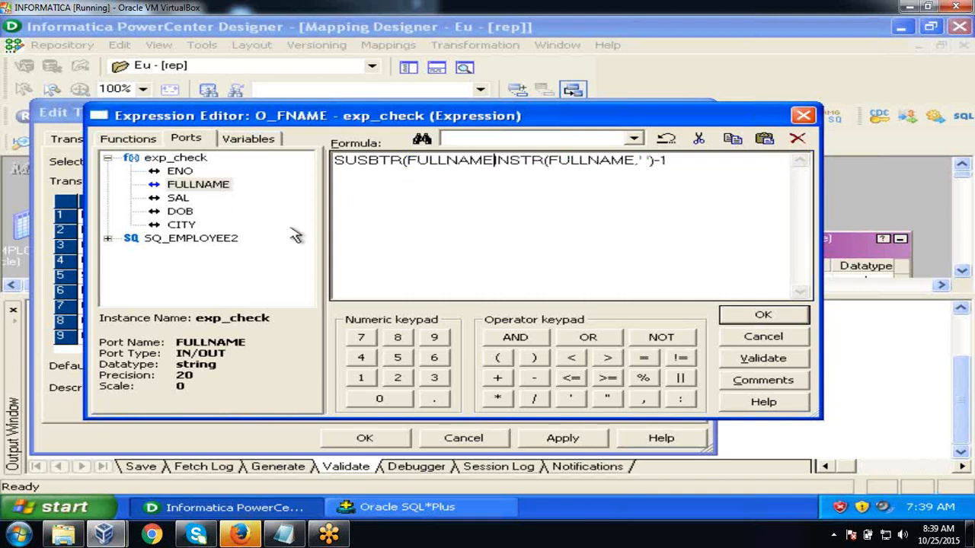
type(",1,")
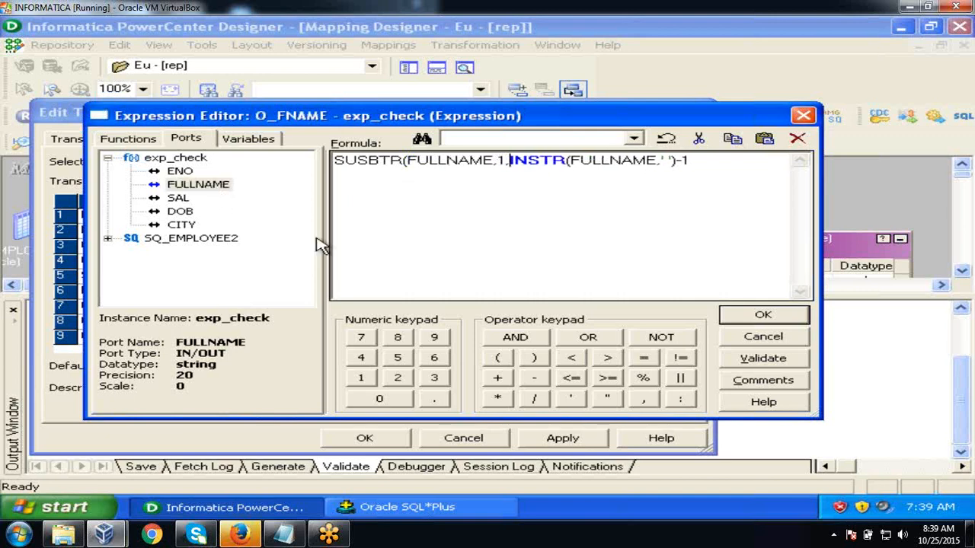
left_click(695, 160)
type(")")
left_click(332, 506)
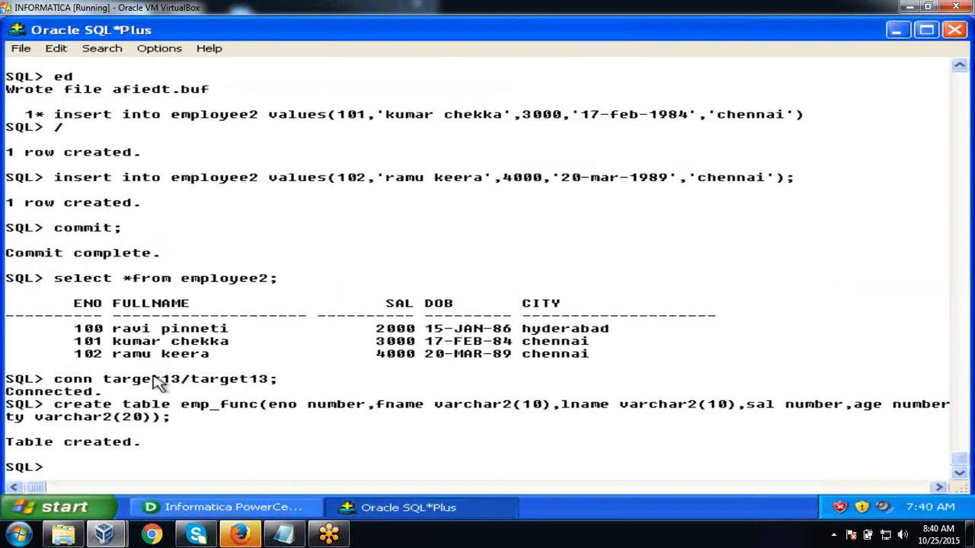
key("alt+Tab")
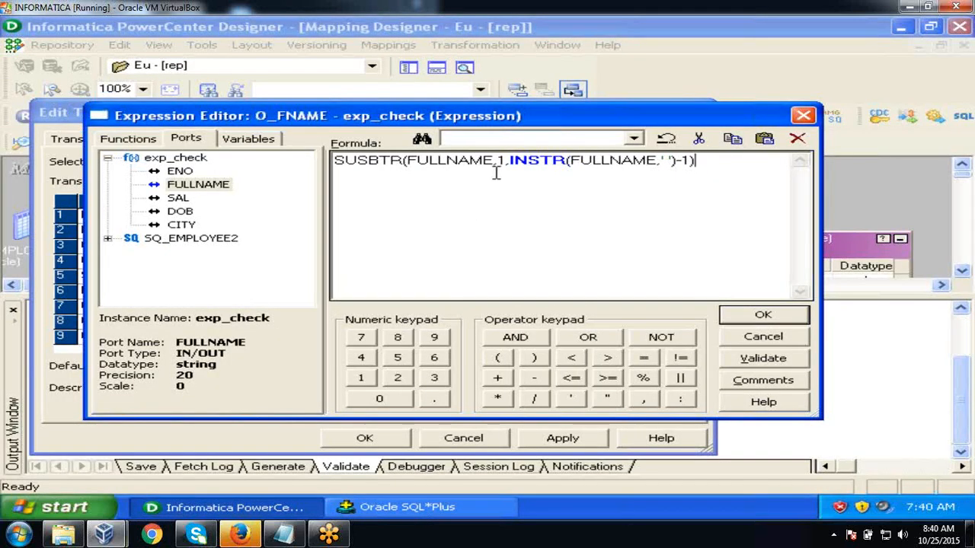
key("alt+Tab")
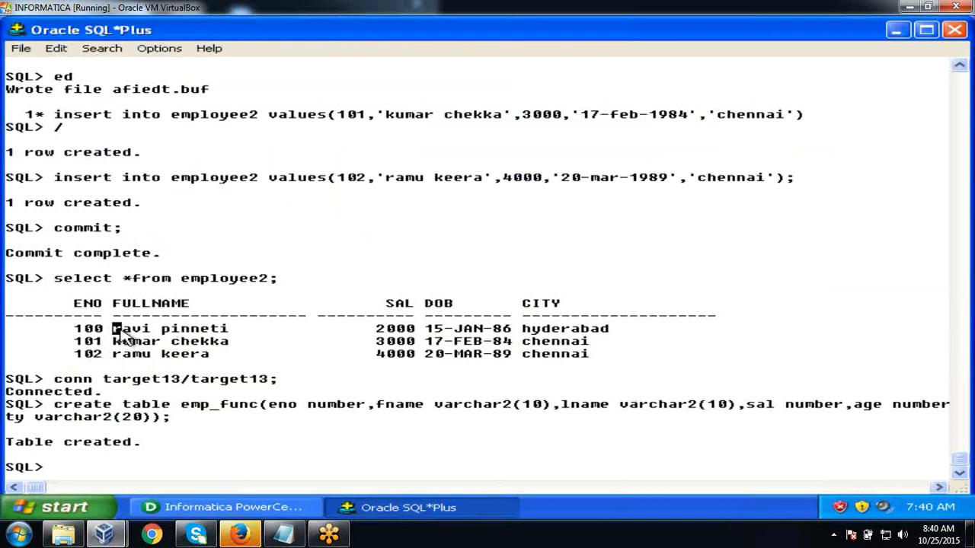
key("alt+Tab")
key("alt+Tab")
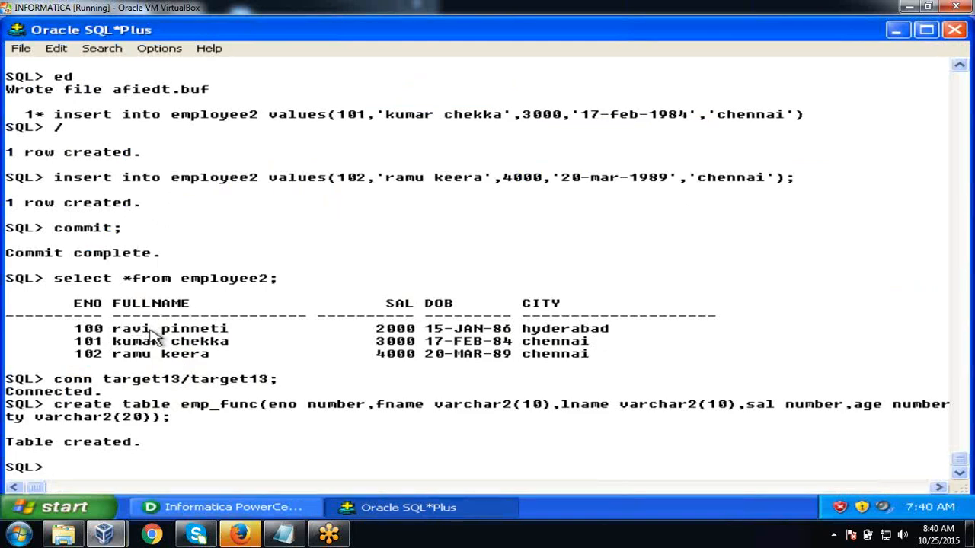
left_click_drag(145, 330, 119, 330)
left_click(264, 310)
key("alt+Tab")
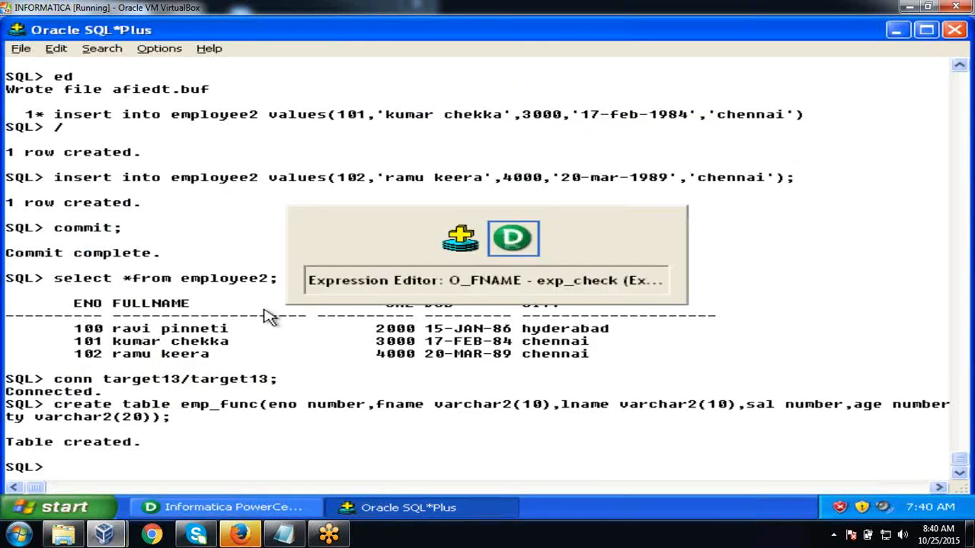
- Validate O_FNAME's formula, then fix the misspelled SUSBTR to SUBSTR after the parse error
left_click(761, 361)
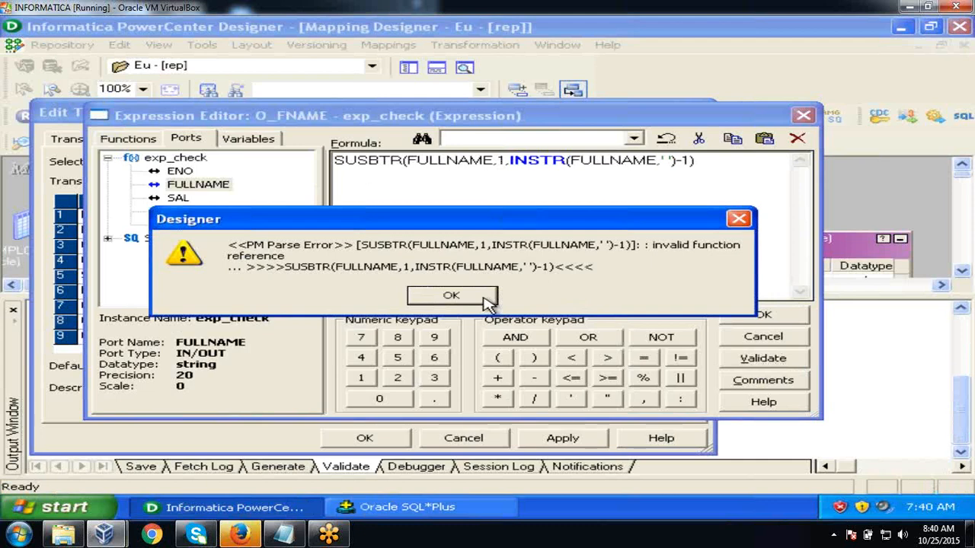
left_click(451, 295)
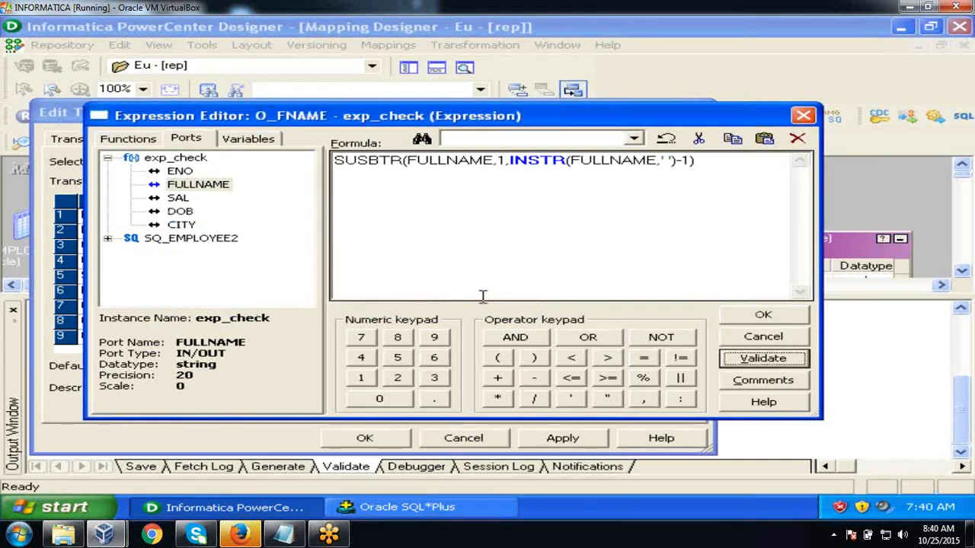
left_click(368, 160)
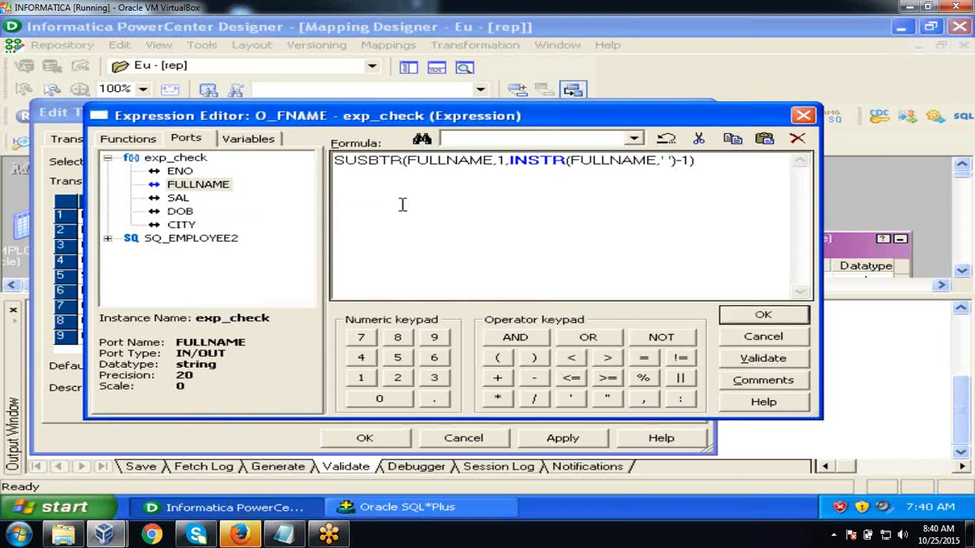
key("BackSpace")
type("S")
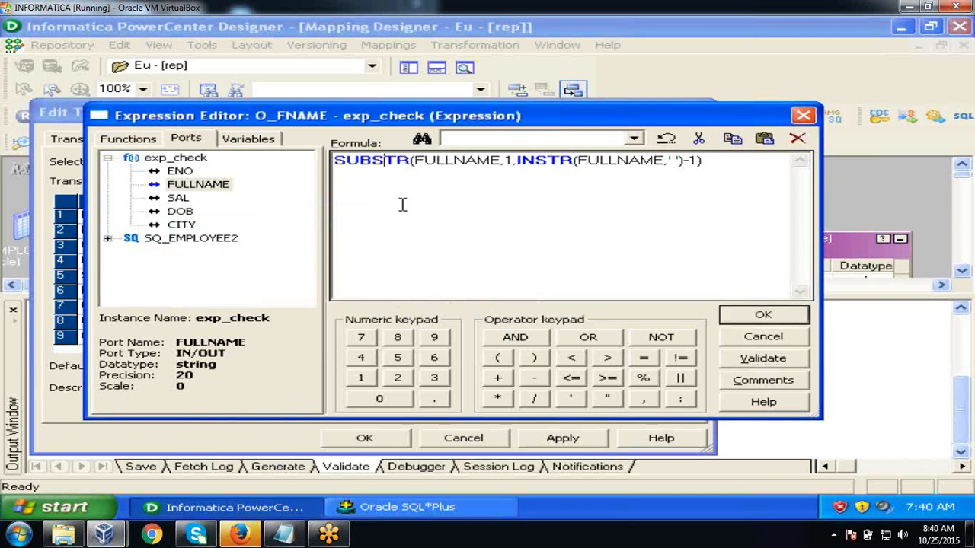
- Revalidate SUBSTR(FULLNAME,1,INSTR(FULLNAME,' ')-1) successfully and save it into the exp_check ports
left_click(763, 360)
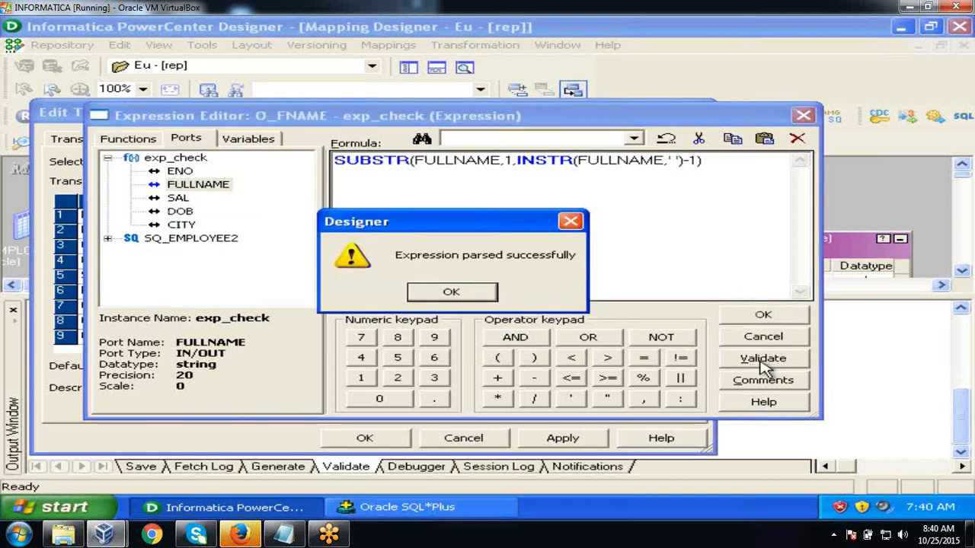
left_click(448, 293)
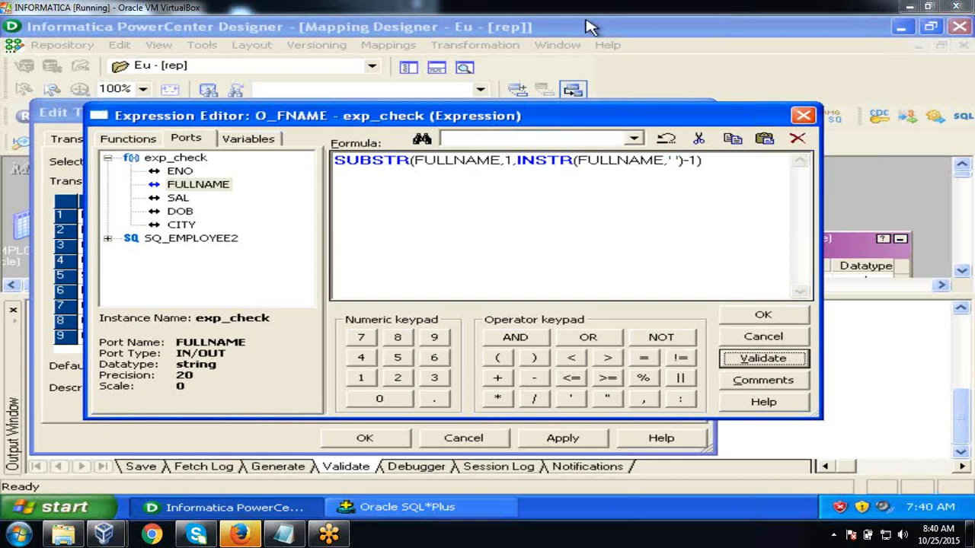
left_click(756, 316)
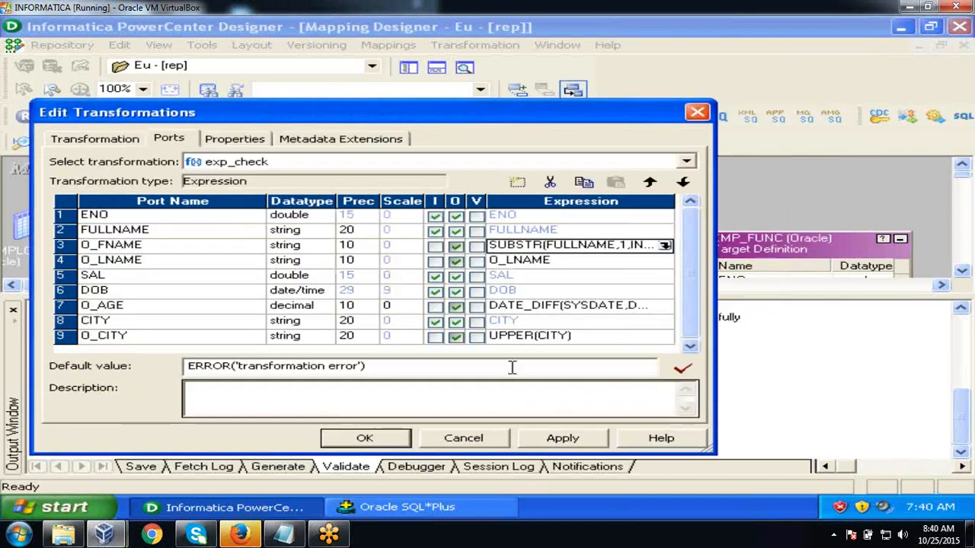
left_click(220, 263)
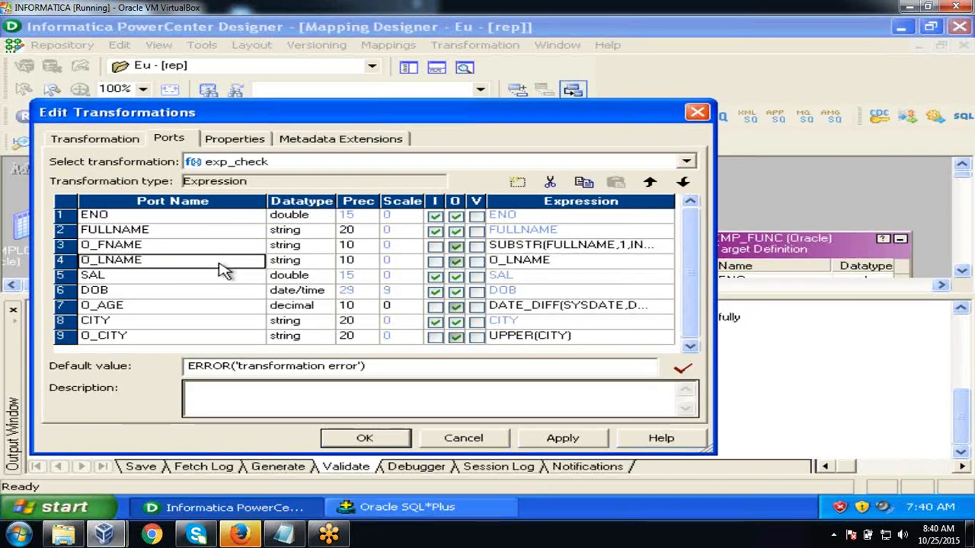
- Replace O_LNAME's default expression with the partial formula SUBSTR(FULLNAME,
left_click(620, 265)
left_click(664, 263)
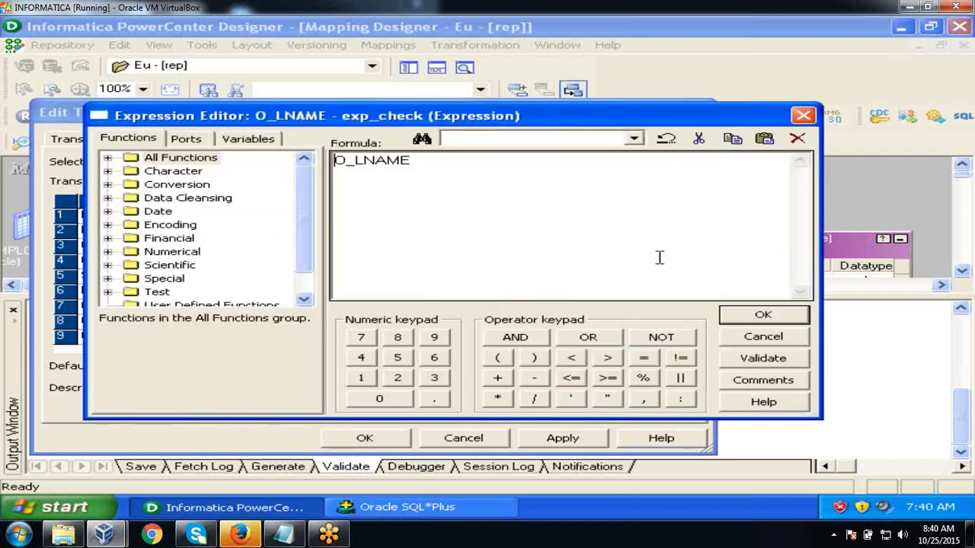
left_click_drag(446, 177, 334, 169)
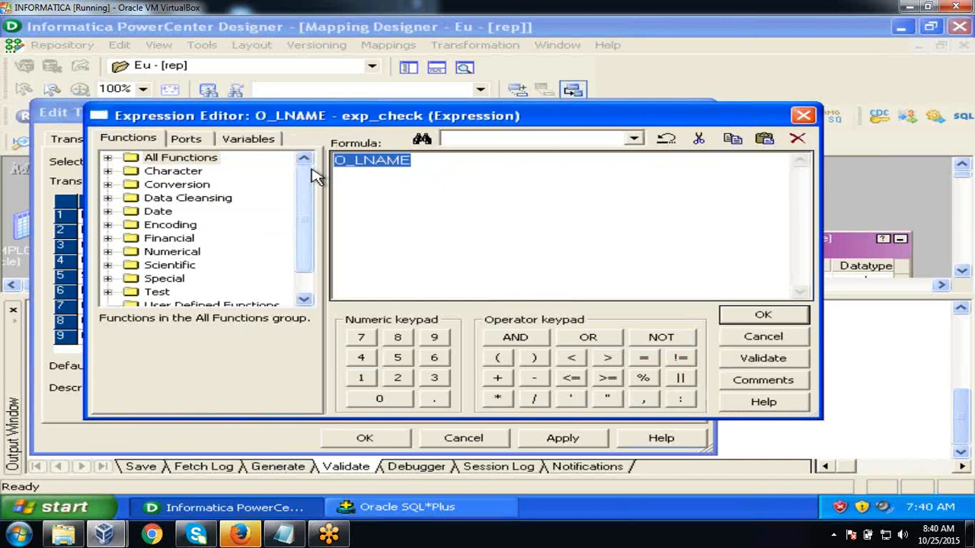
type("SUB")
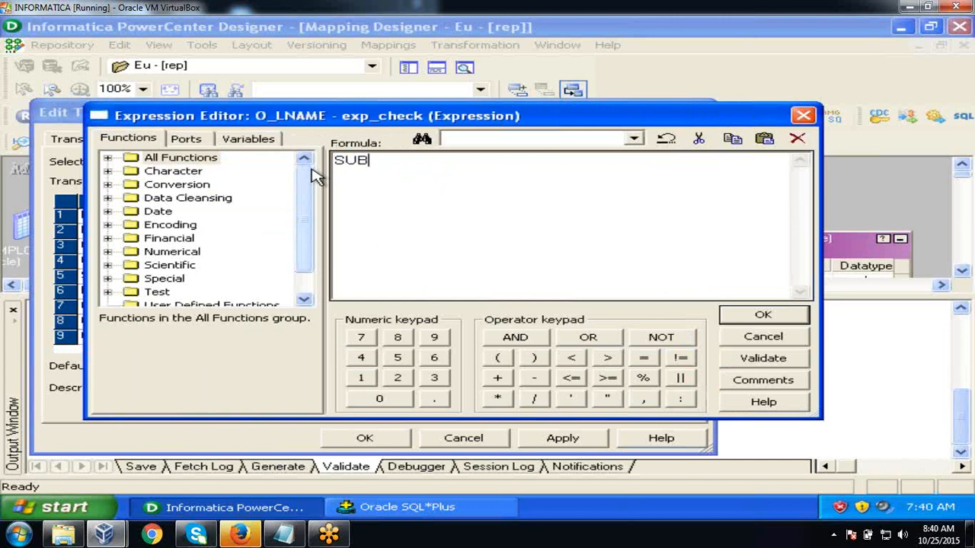
type("STR(")
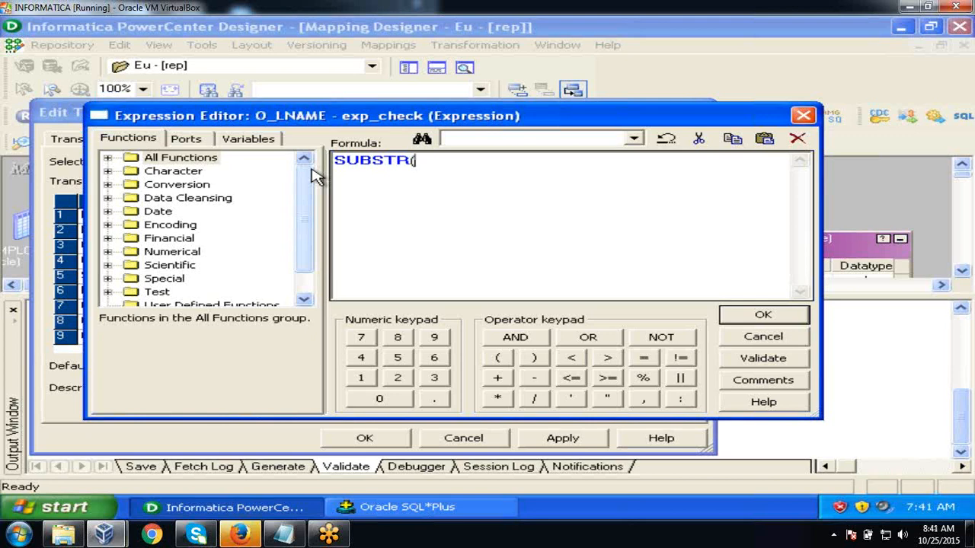
left_click(201, 139)
double_click(202, 184)
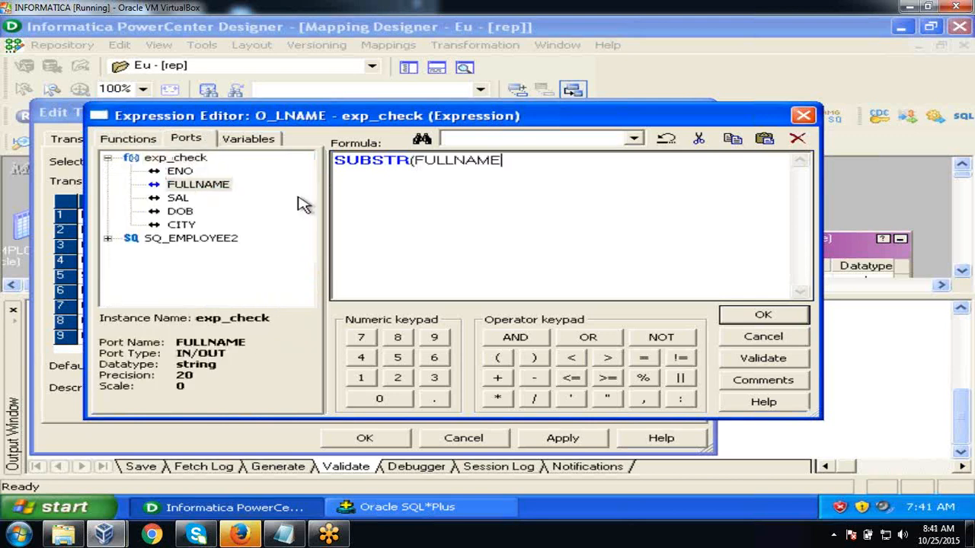
type(",INSTR(FULLNAME,' ')+1")
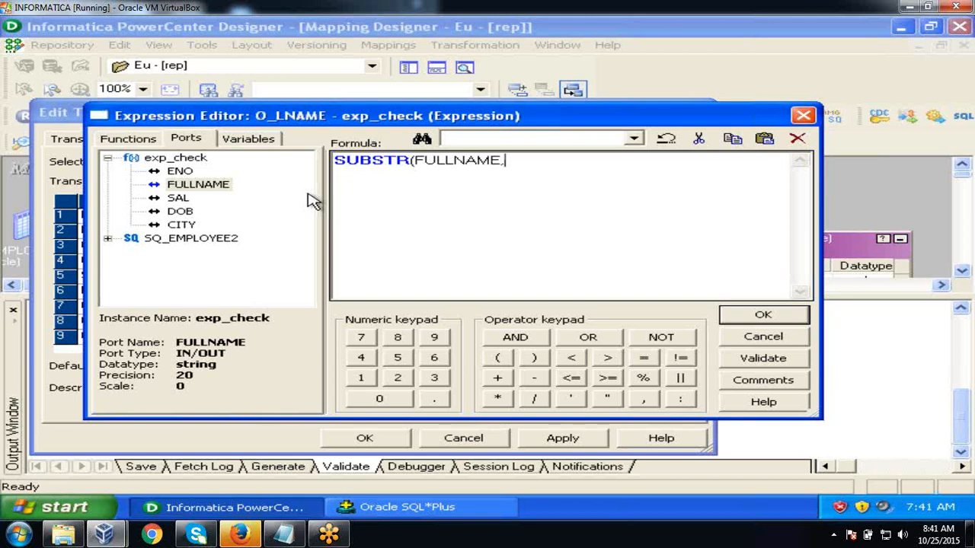
- Finish the O_LNAME formula as SUBSTR(FULLNAME,INSTR(FULLNAME,' ')+1), checking a surname in SQL*Plus
type("INSTR(")
type("FULLNAME")
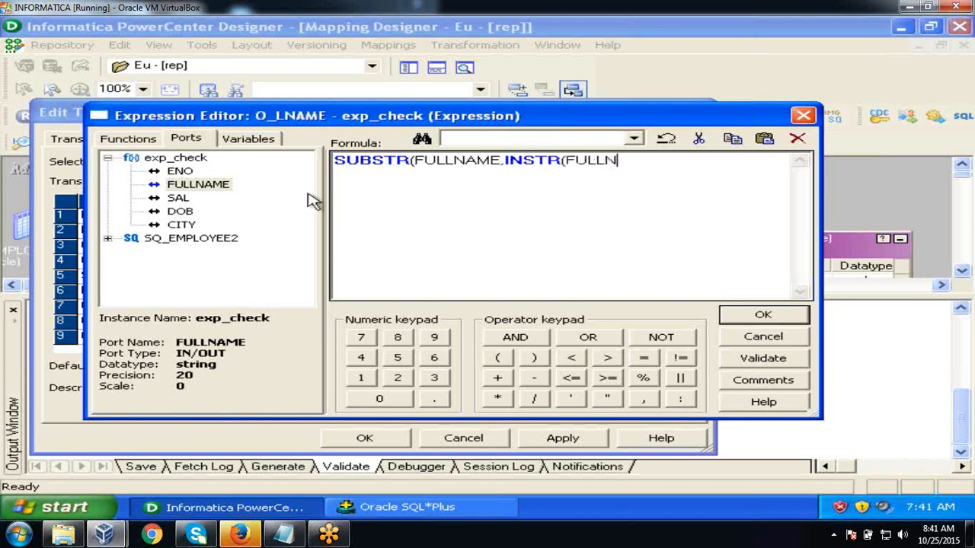
type(",' ')+1)")
left_click(342, 506)
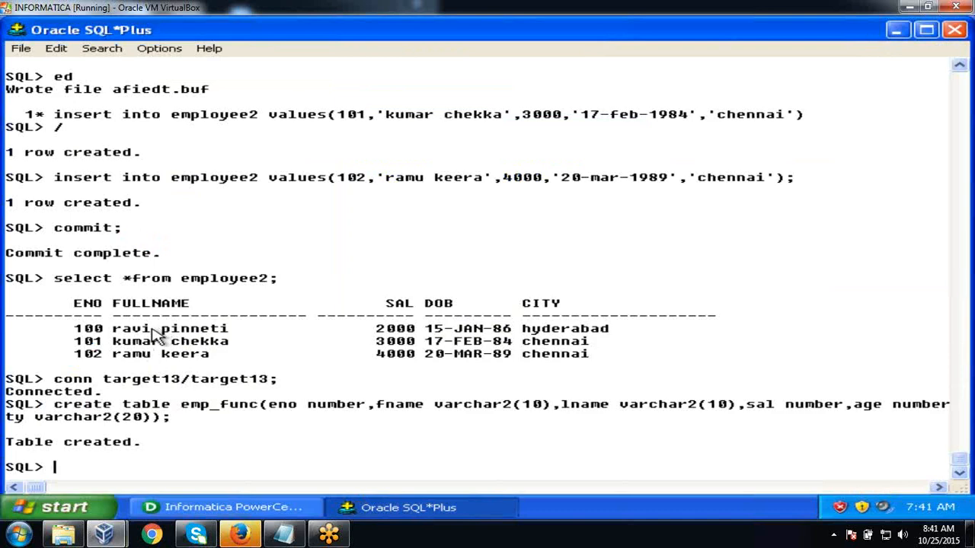
left_click_drag(162, 332, 236, 341)
key("alt+Tab")
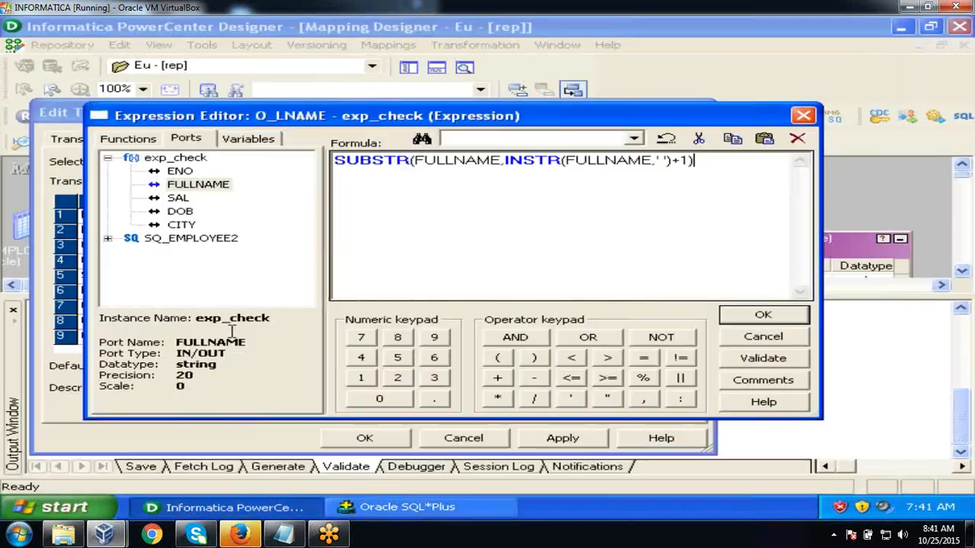
- Validate the O_LNAME expression and apply the exp_check transformation edits
left_click(765, 359)
left_click(472, 294)
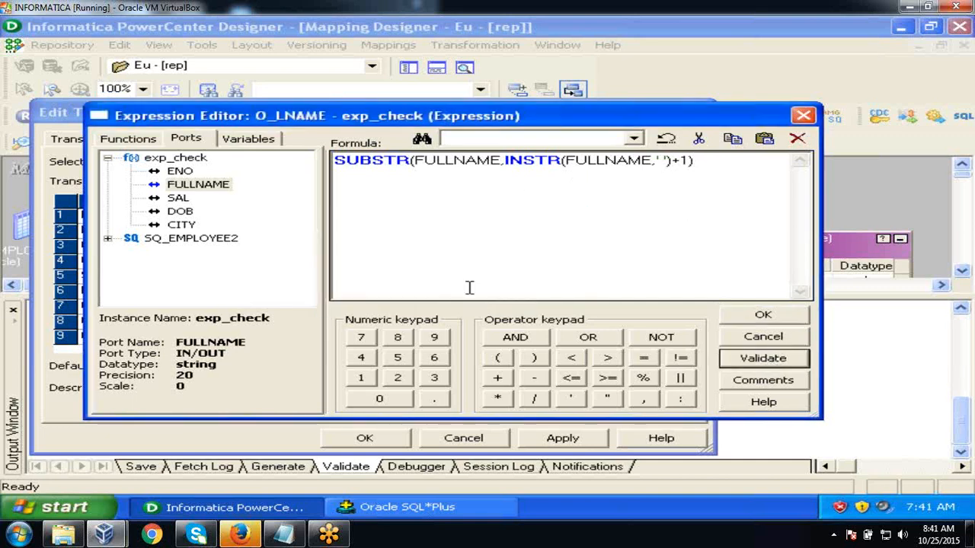
left_click(761, 317)
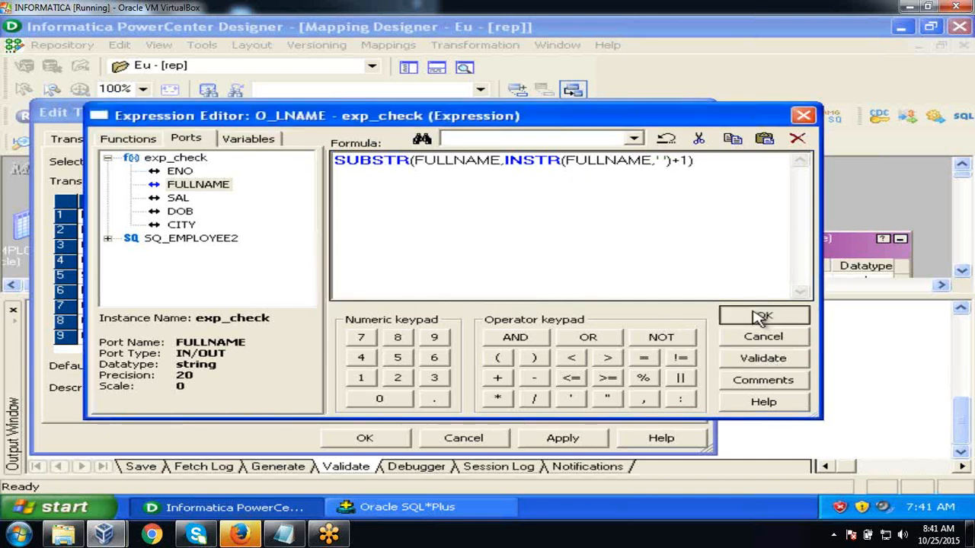
left_click(550, 441)
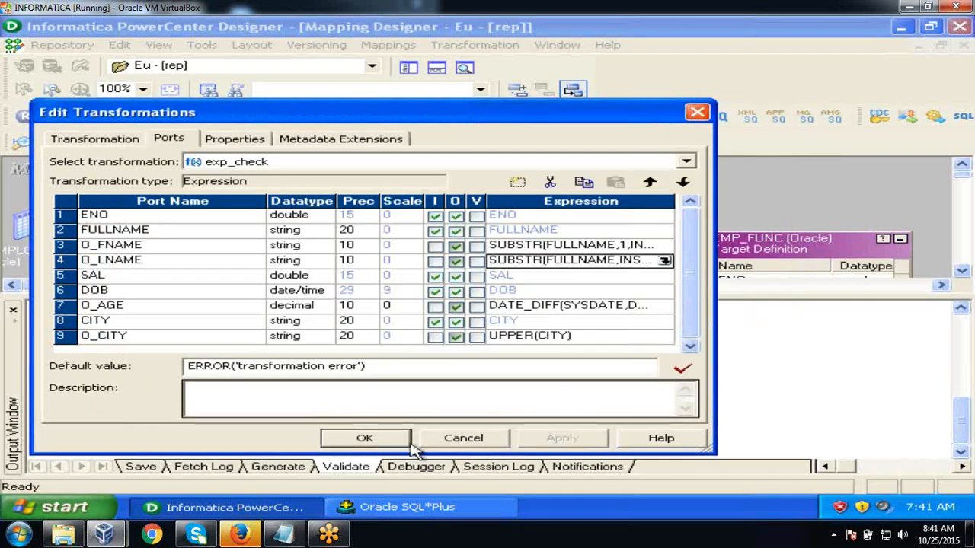
left_click(354, 441)
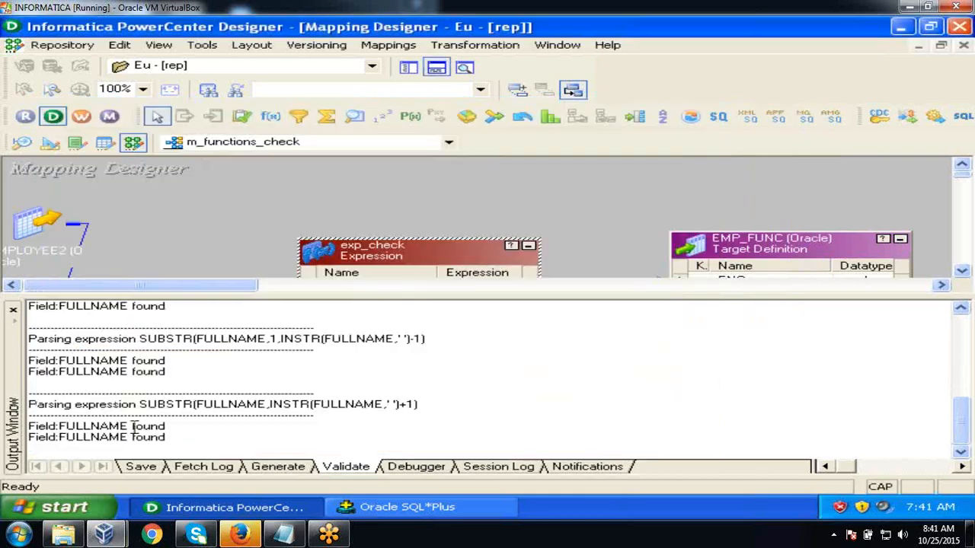
- Link O_FNAME to the target's FNAME and O_LNAME to LNAME
left_click(13, 310)
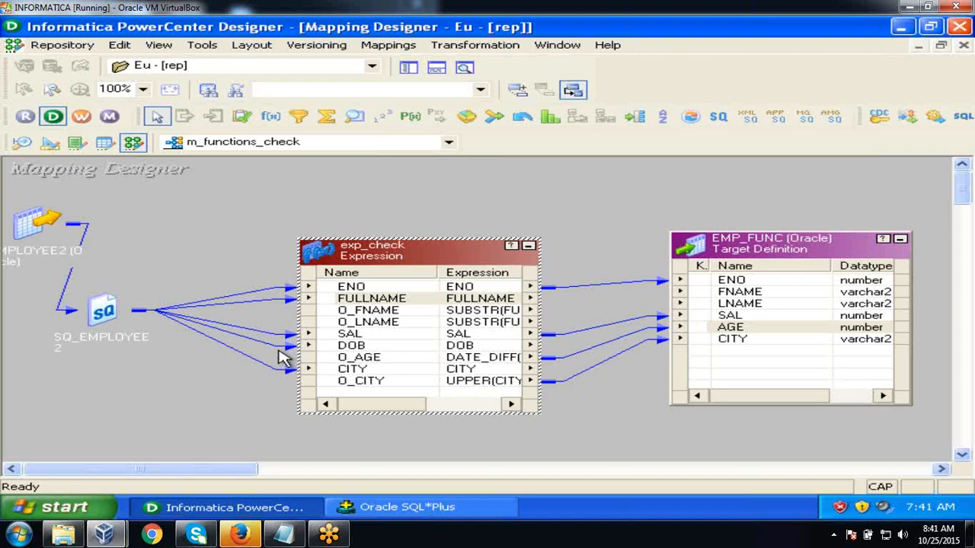
left_click(355, 311)
left_click_drag(333, 319, 716, 300)
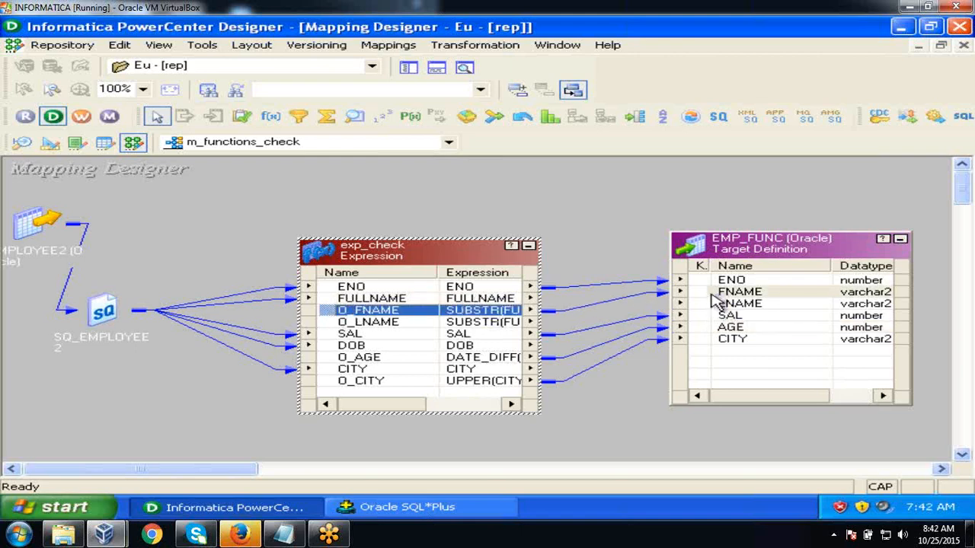
left_click(499, 323)
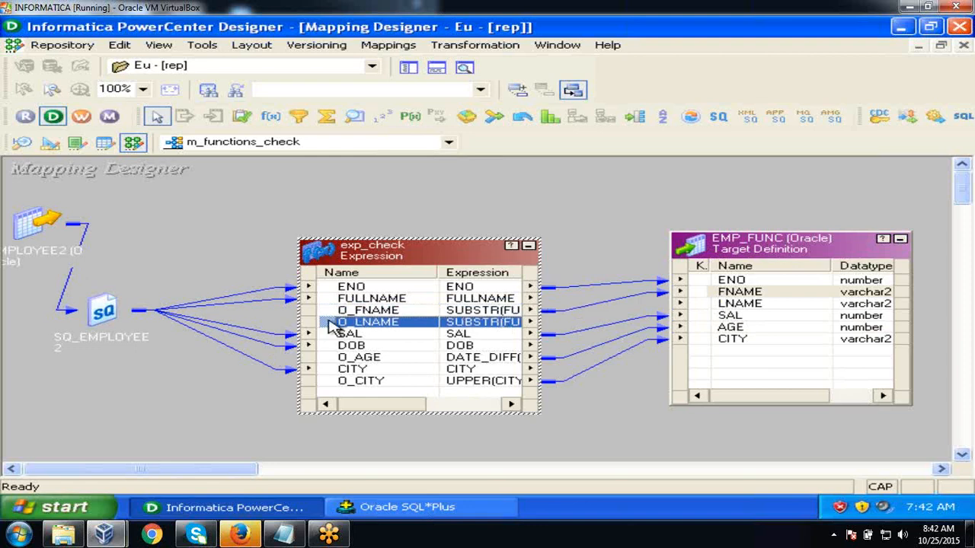
left_click_drag(333, 324, 727, 316)
left_click(561, 203)
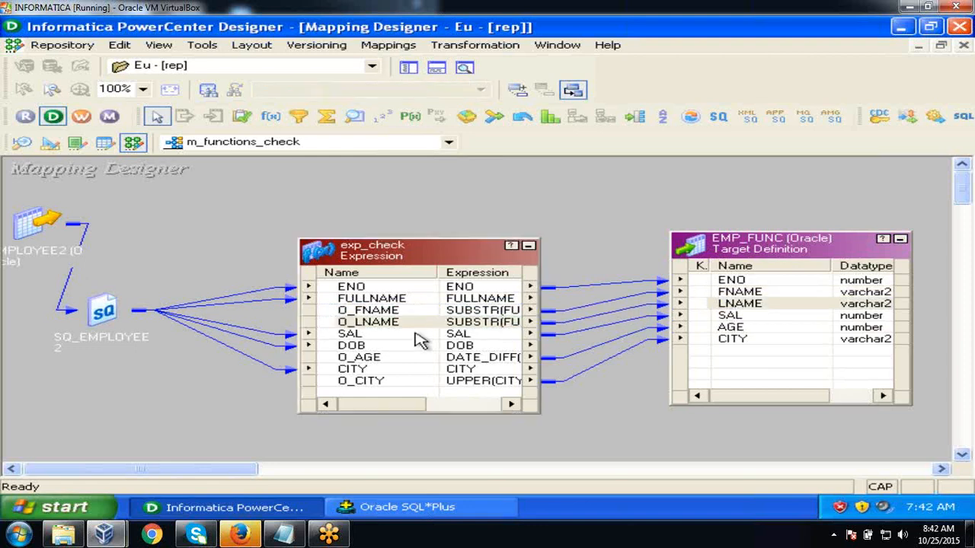
- Make exp_check's FULLNAME, DOB and CITY ports input-only and apply the change
double_click(406, 301)
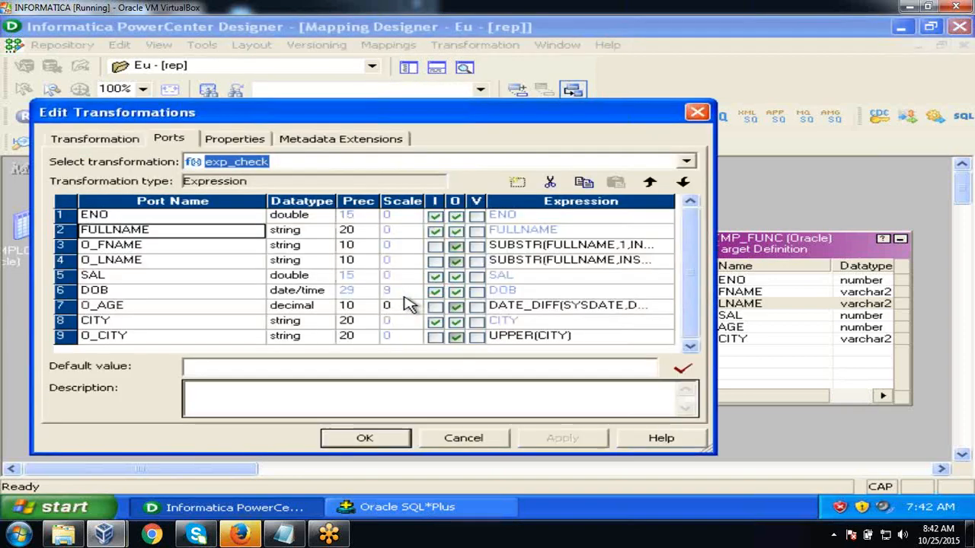
left_click(456, 232)
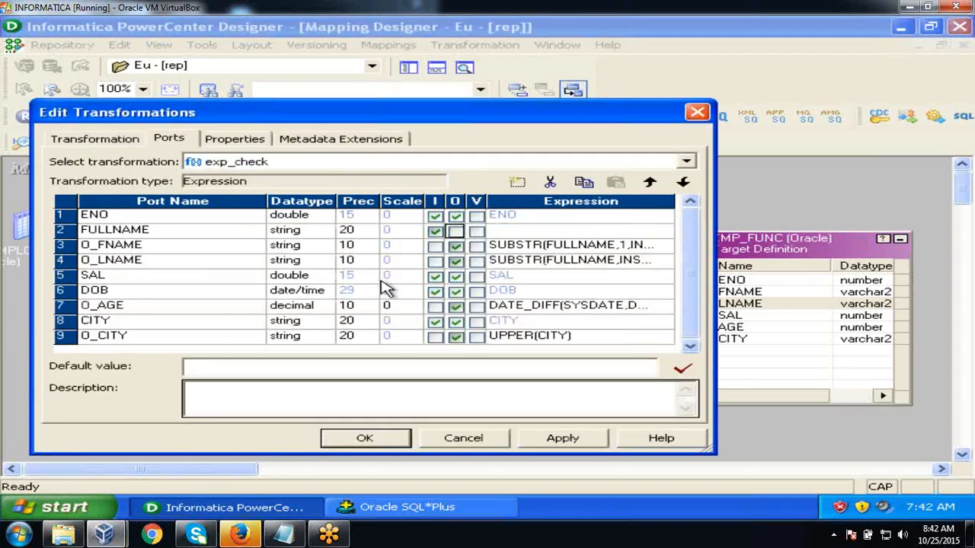
left_click(456, 292)
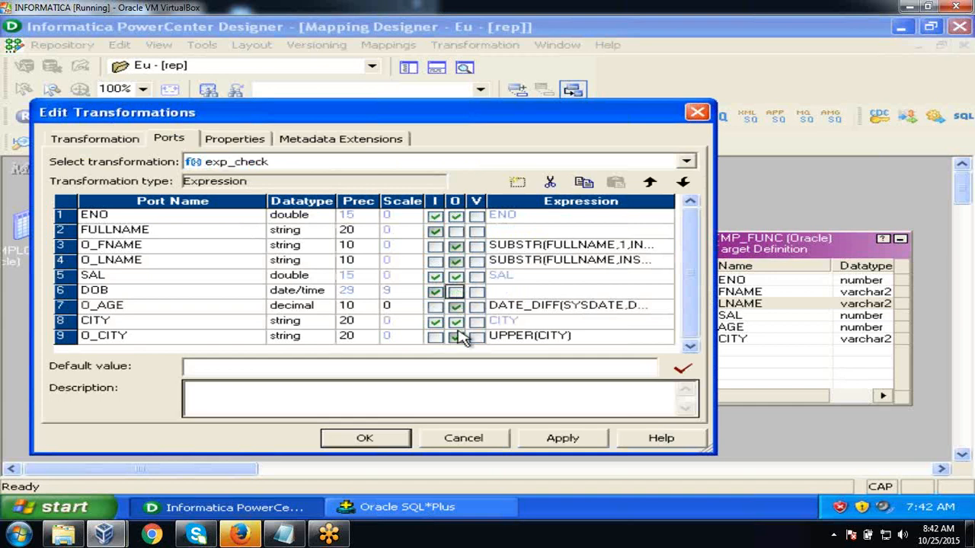
left_click(456, 322)
left_click(566, 441)
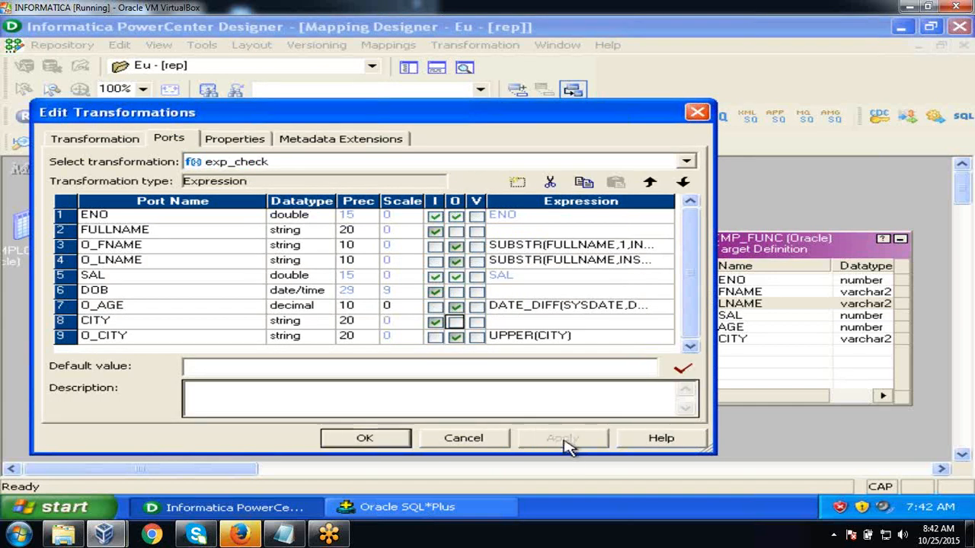
left_click(360, 440)
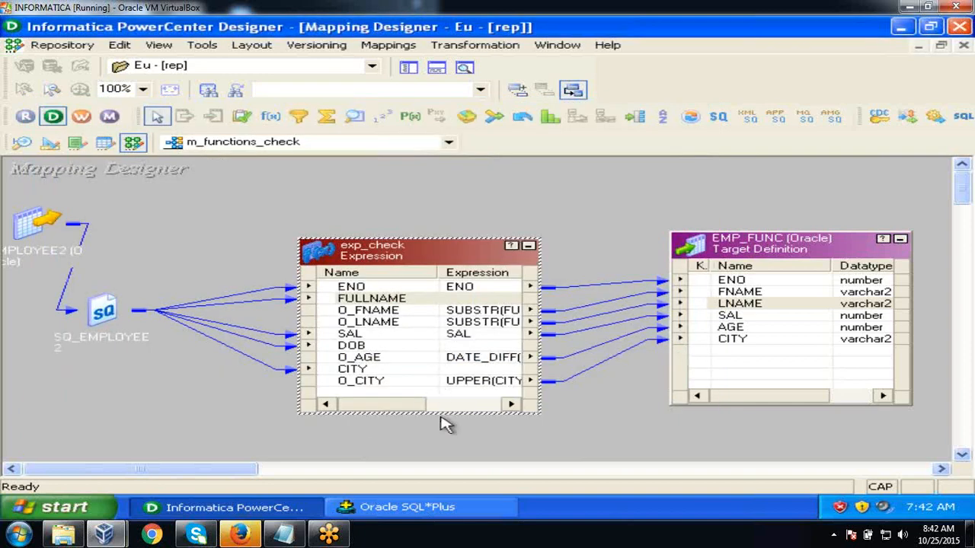
left_click(540, 179)
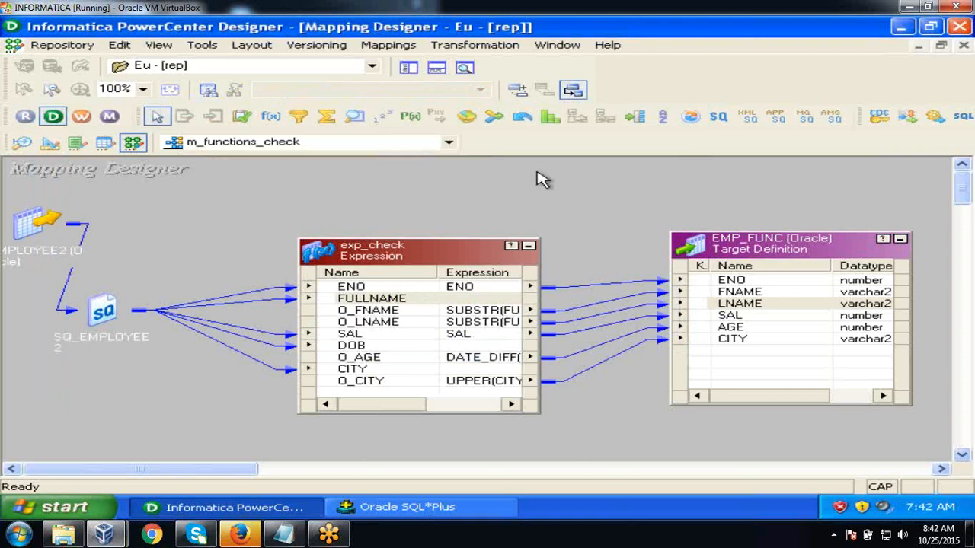
- Arrange m_functions_check as icons, save it as valid, and launch Workflow Manager
right_click(474, 200)
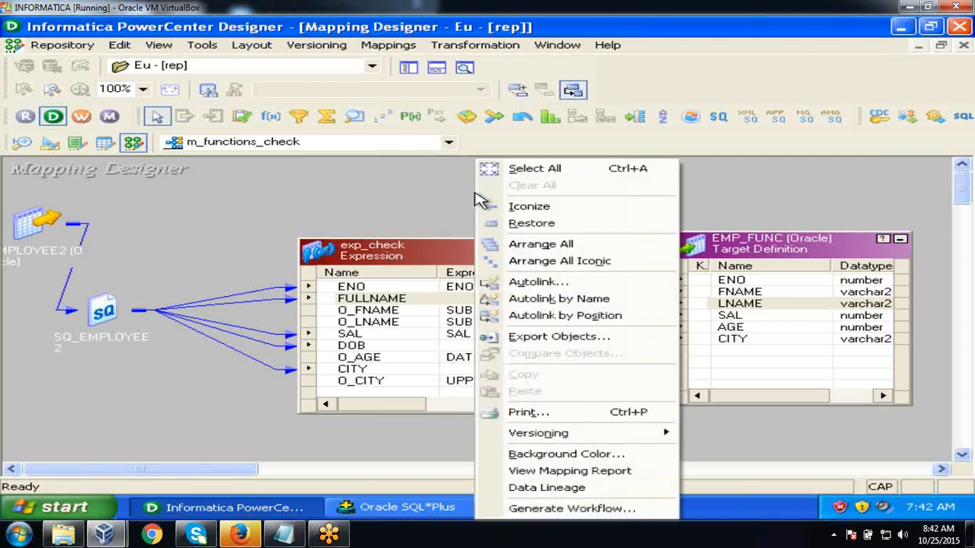
left_click(529, 259)
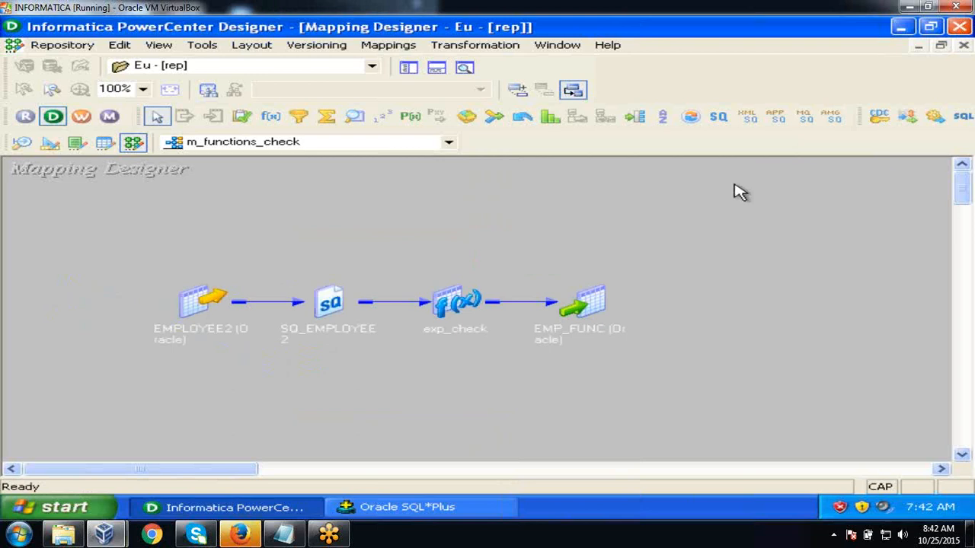
key("ctrl+s")
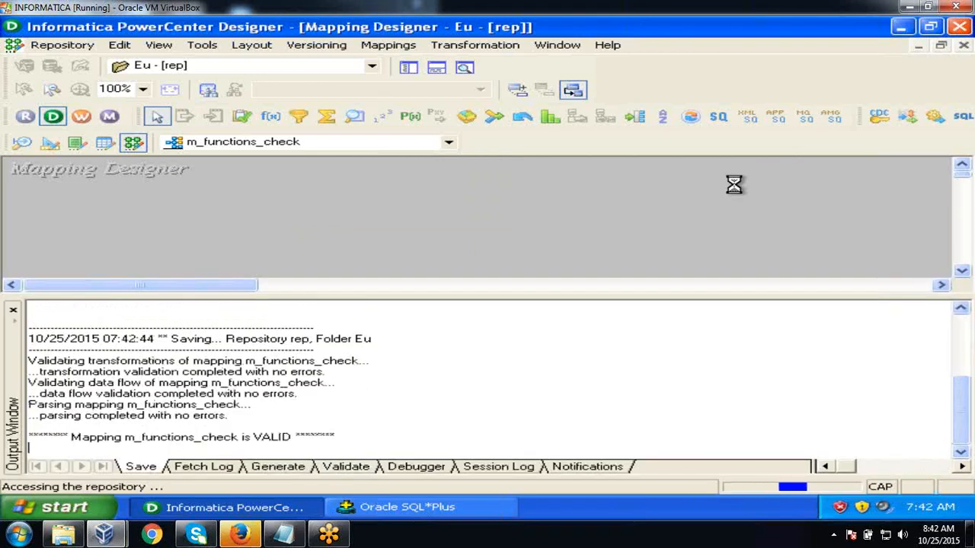
left_click(13, 311)
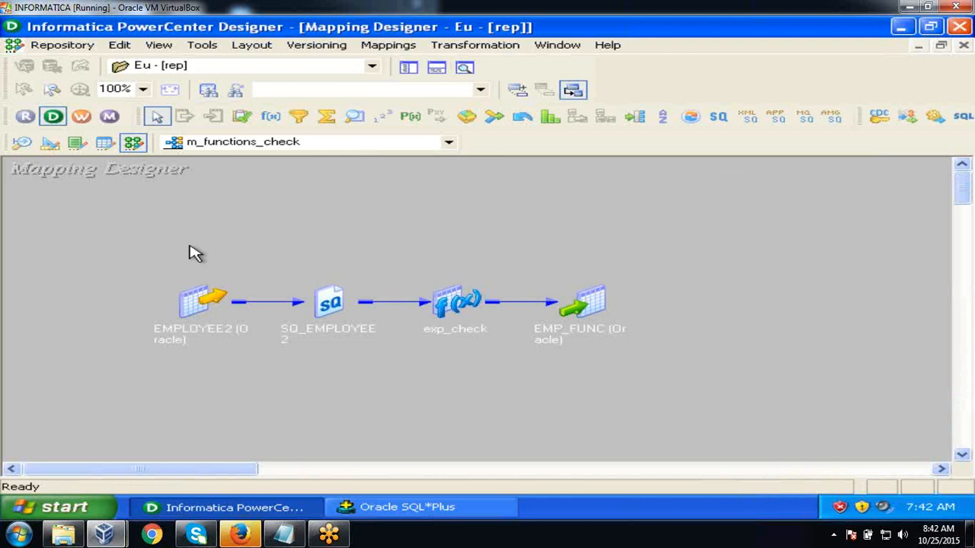
left_click(79, 117)
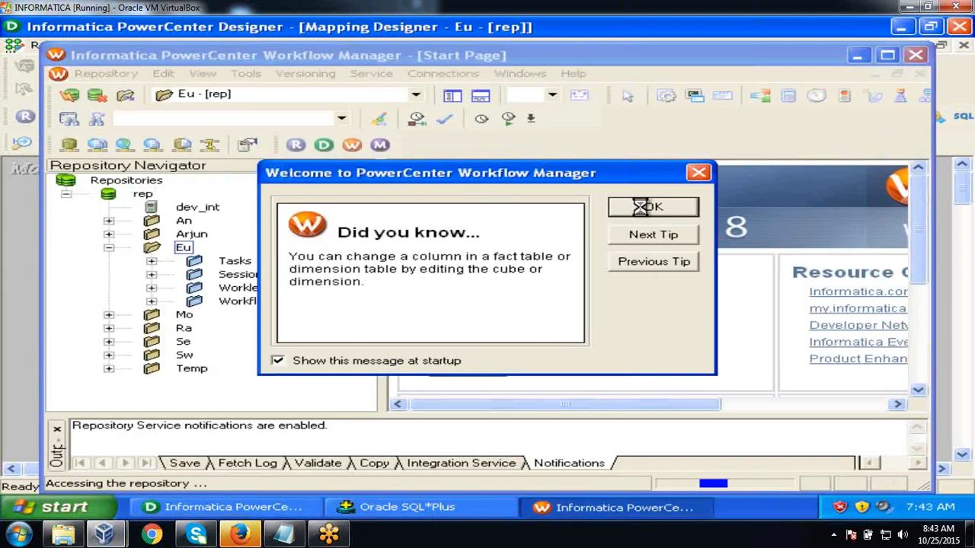
- Maximize Workflow Manager in the Task Developer workspace, minimizing Designer
left_click(645, 209)
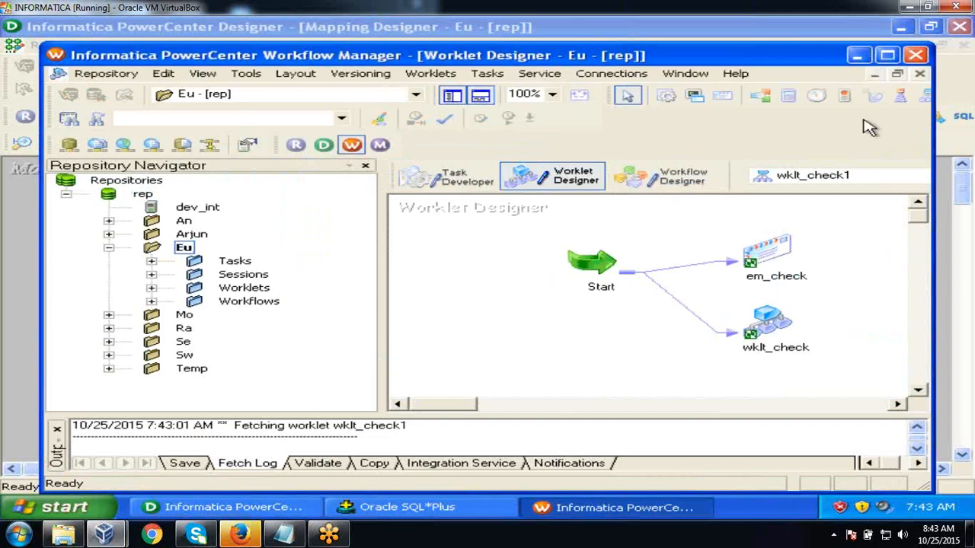
left_click(887, 56)
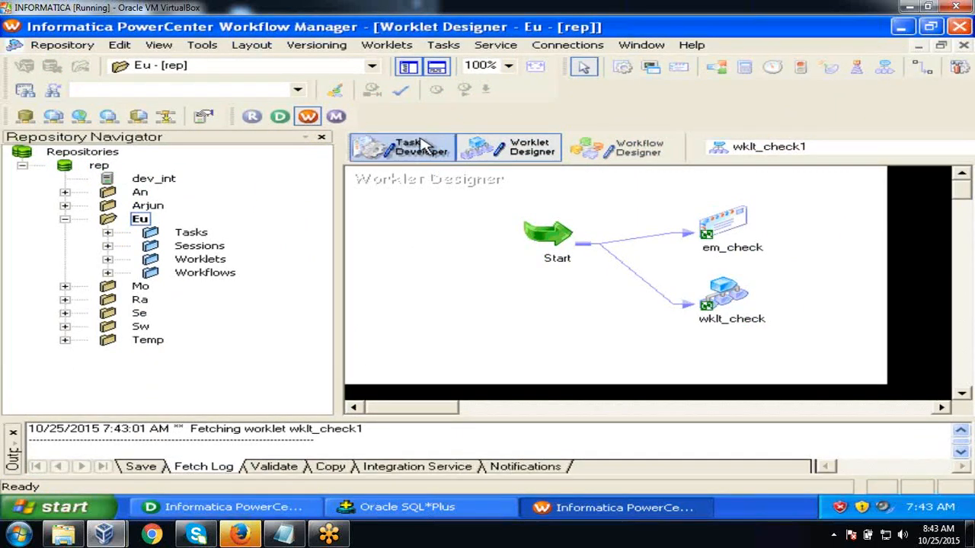
left_click(426, 148)
left_click(301, 508)
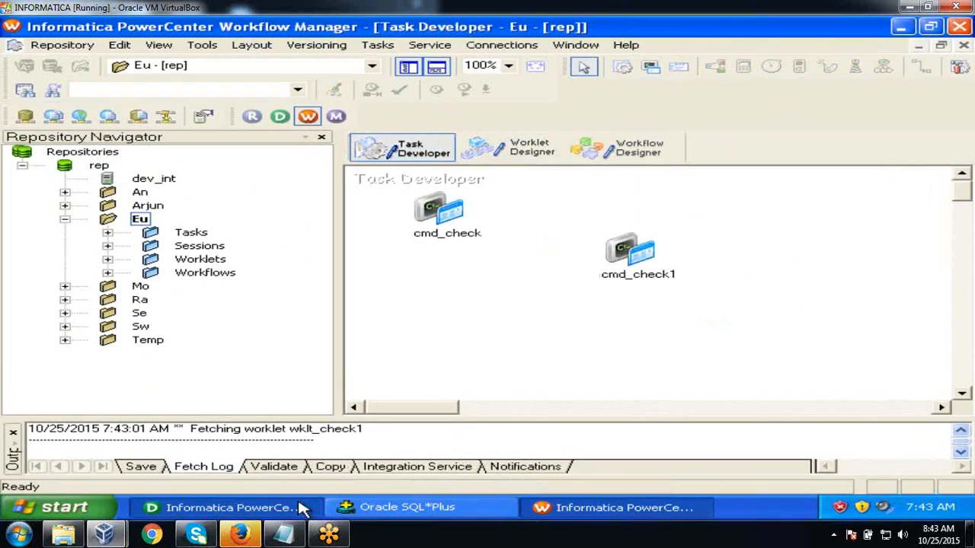
left_click(301, 507)
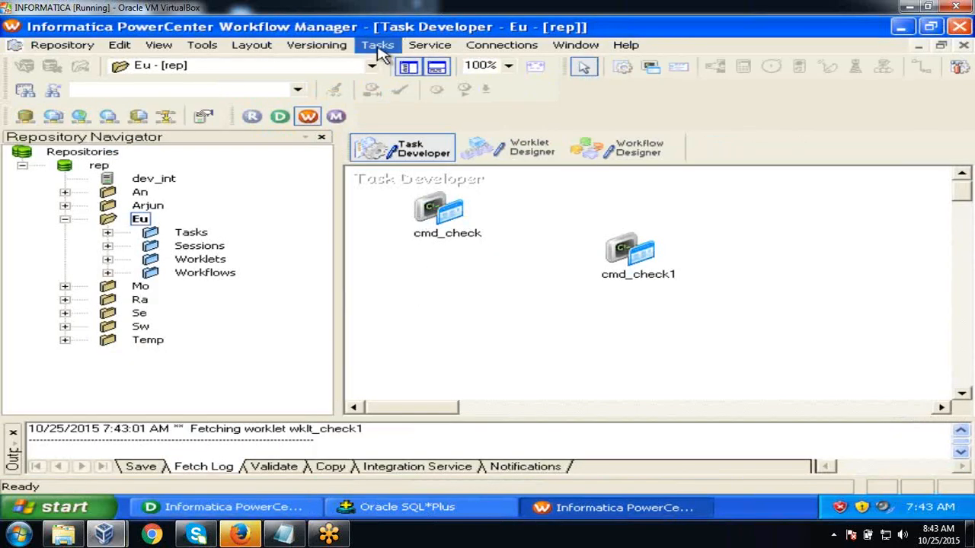
- Start a new session task and bring up its mapping list
left_click(379, 46)
left_click(404, 63)
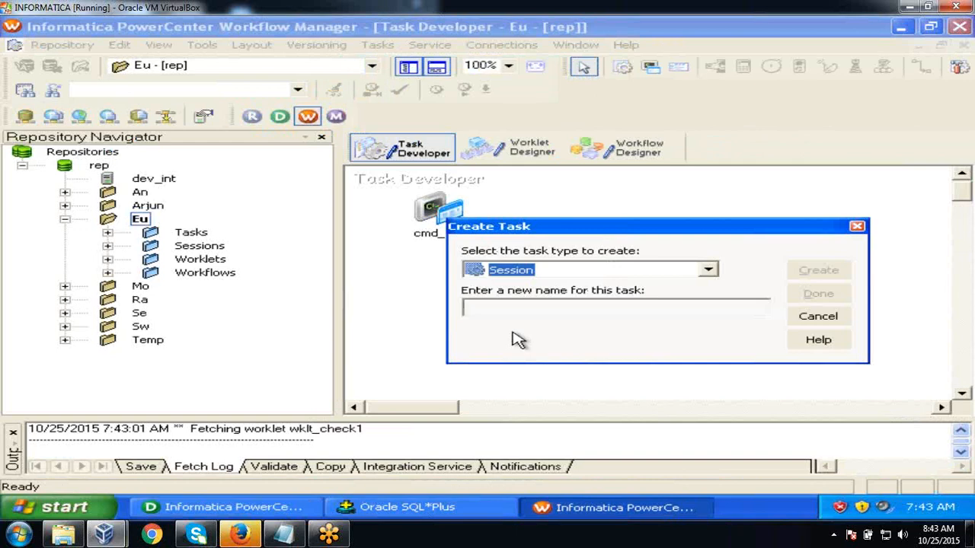
key("Tab")
type("s")
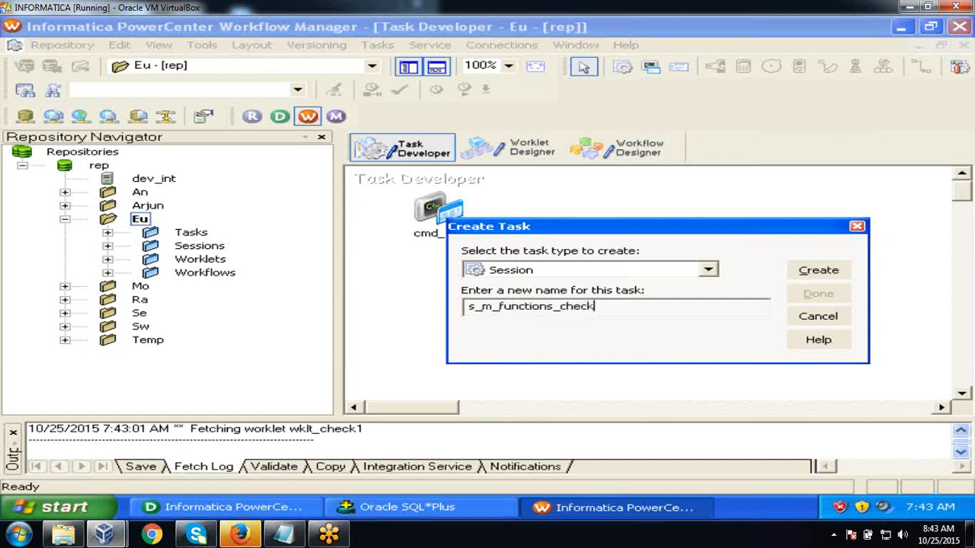
left_click(819, 270)
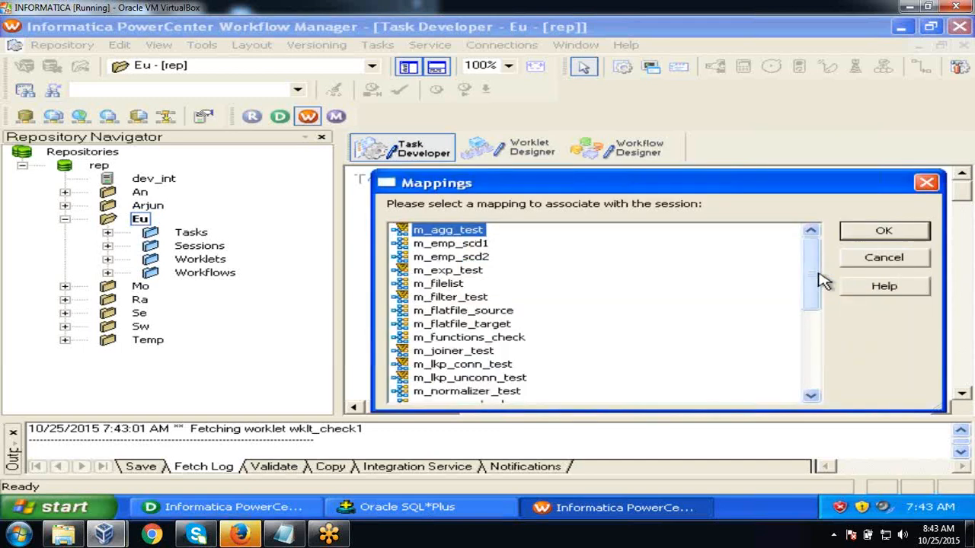
left_click_drag(809, 284, 813, 356)
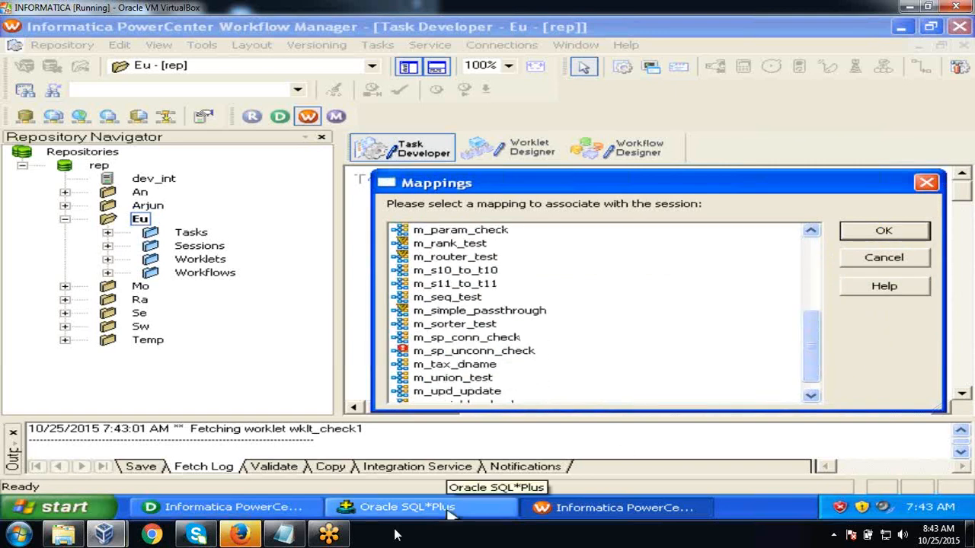
- Save the m_functions_check folder in Designer, then return to Workflow Manager
left_click(297, 507)
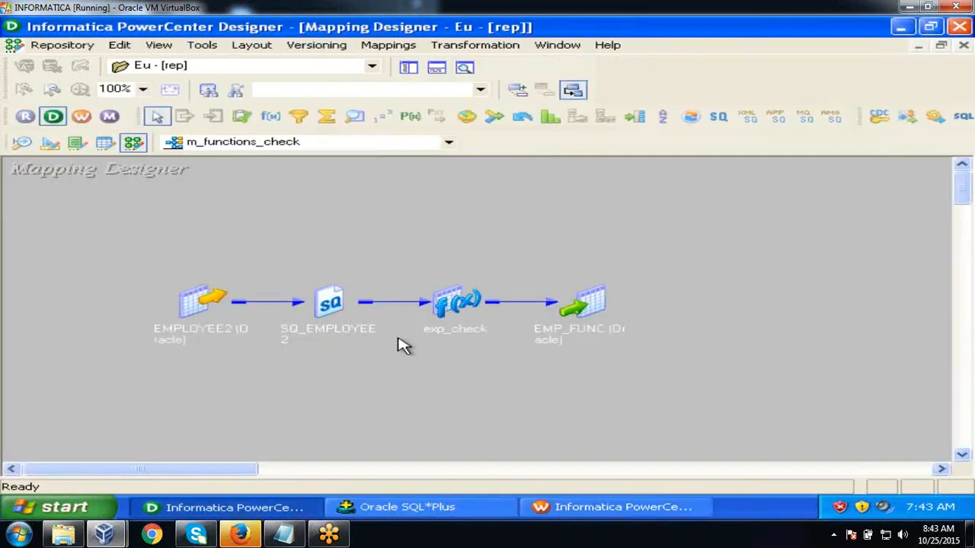
key("ctrl+s")
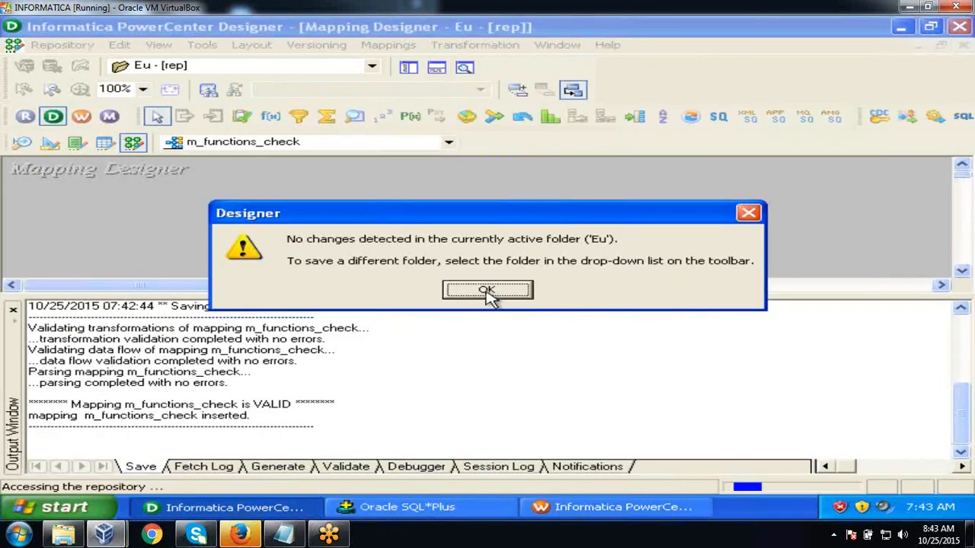
left_click(487, 290)
key("alt+Tab")
key("alt+Tab")
key("alt+Tab")
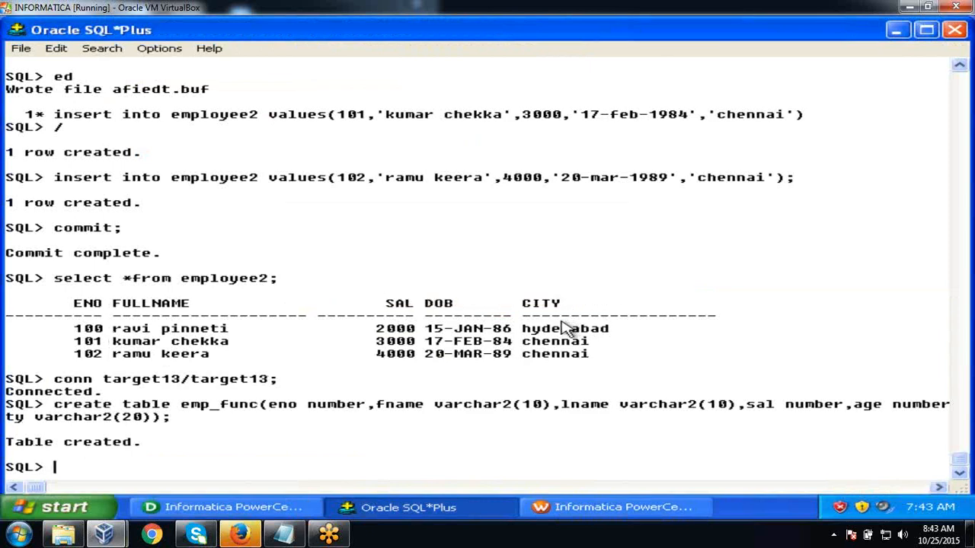
left_click(581, 522)
left_click(588, 508)
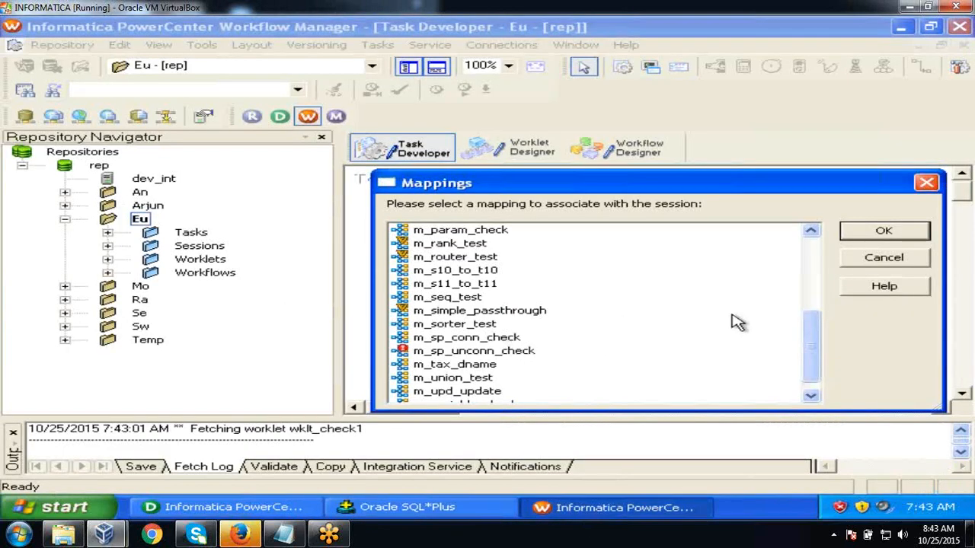
- Choose m_functions_check as the mapping and finish creating session s_m_functions_check
left_click_drag(814, 331, 811, 279)
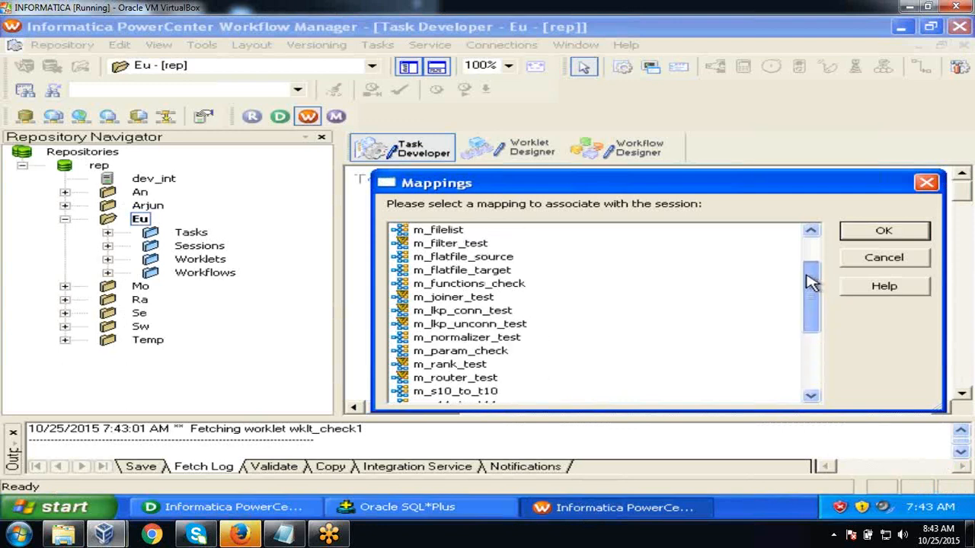
left_click(525, 284)
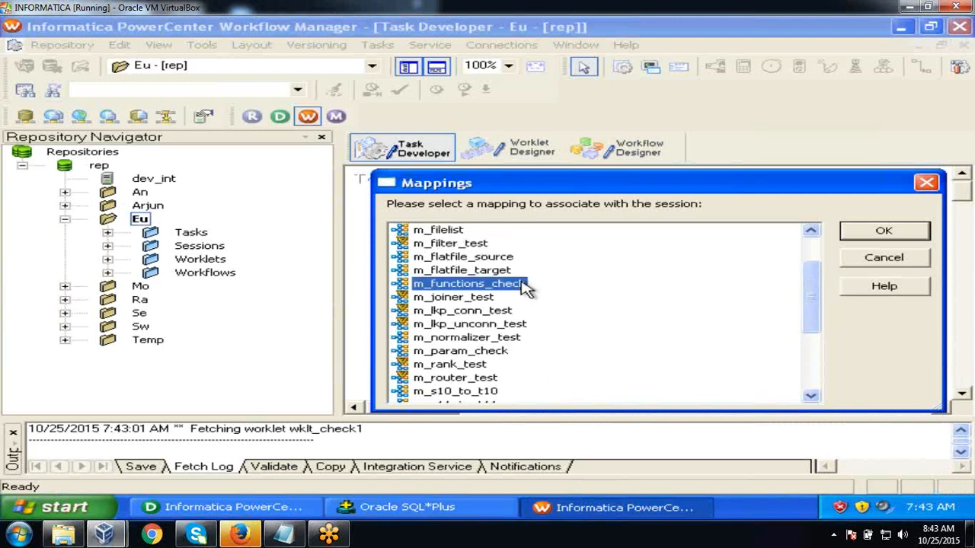
left_click(856, 231)
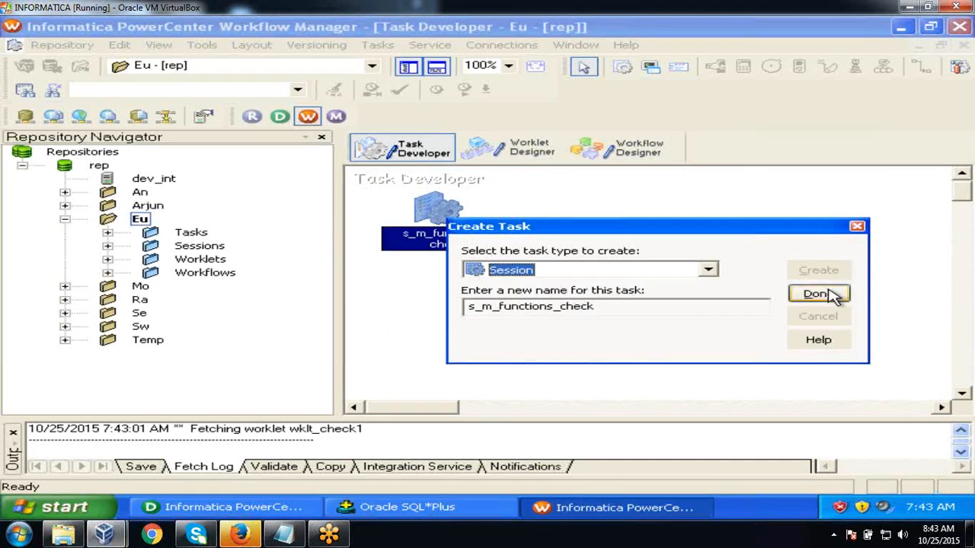
left_click(831, 294)
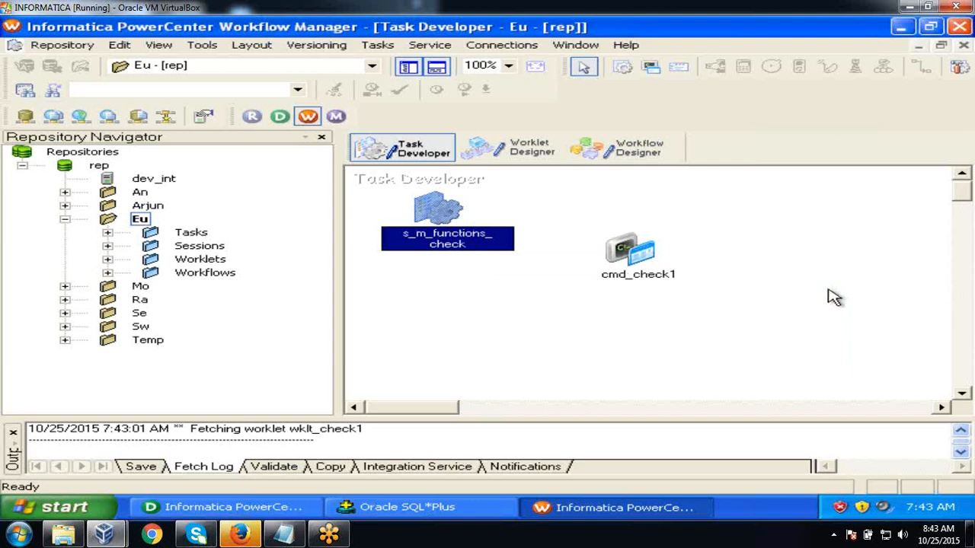
double_click(440, 207)
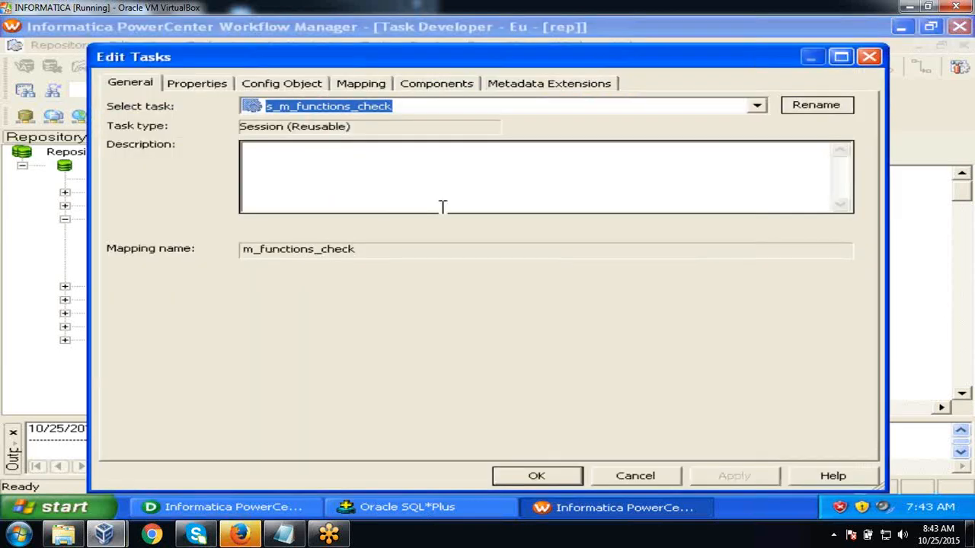
left_click(369, 85)
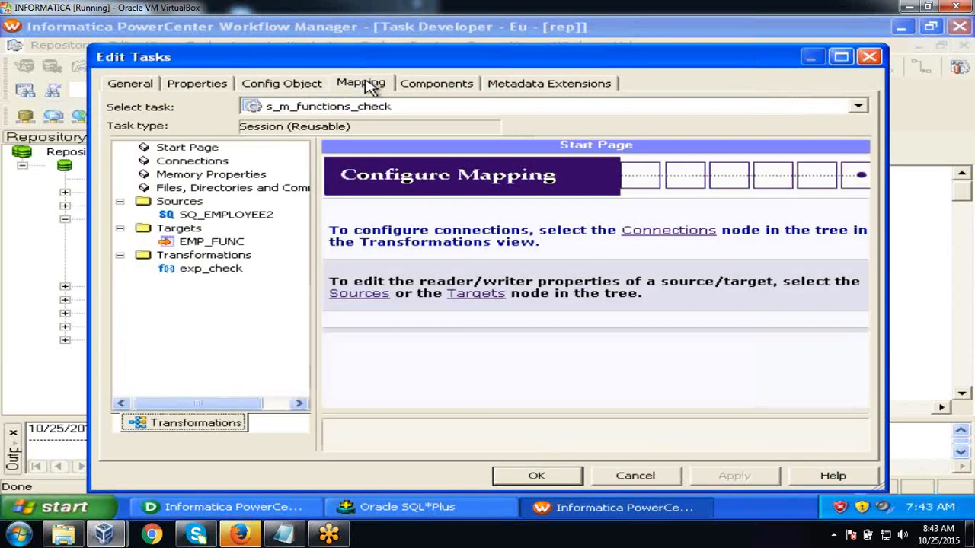
left_click(209, 219)
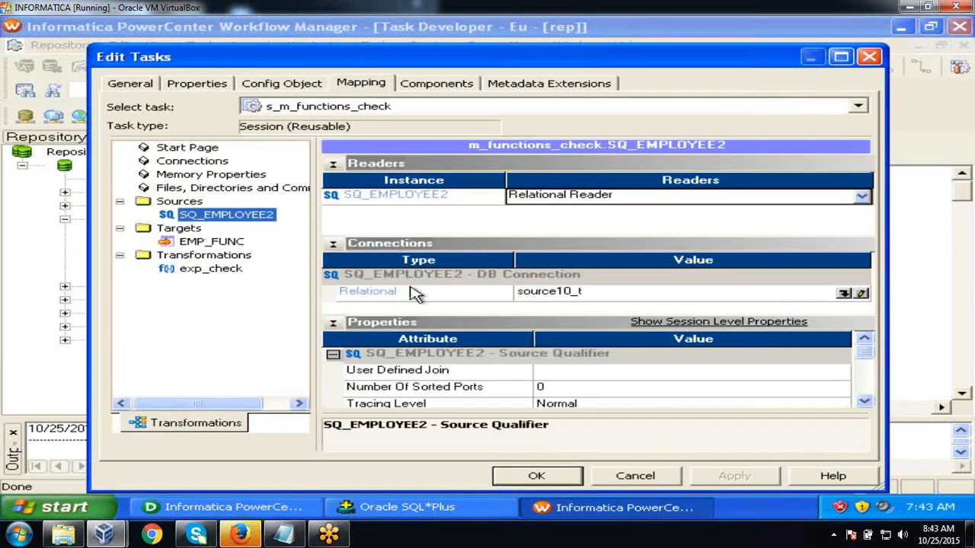
left_click(844, 294)
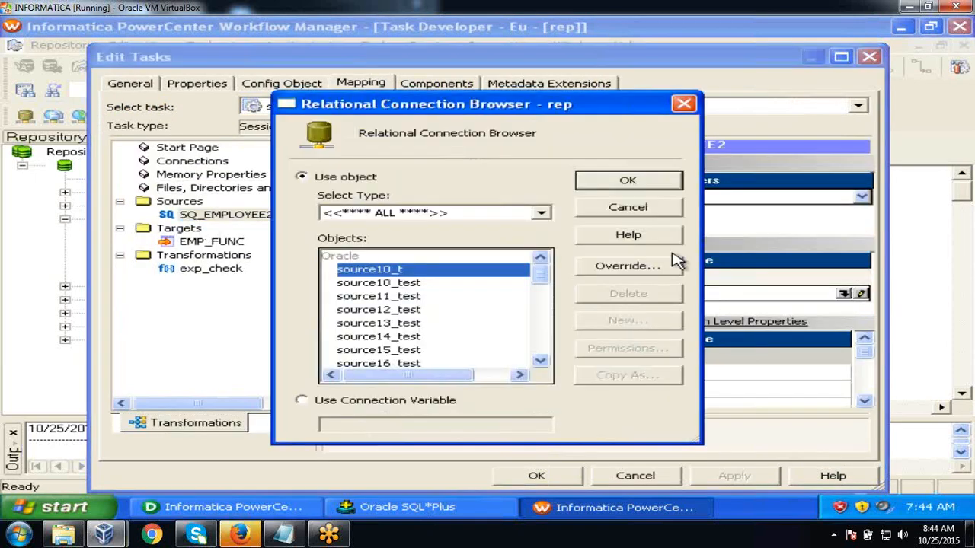
left_click(373, 324)
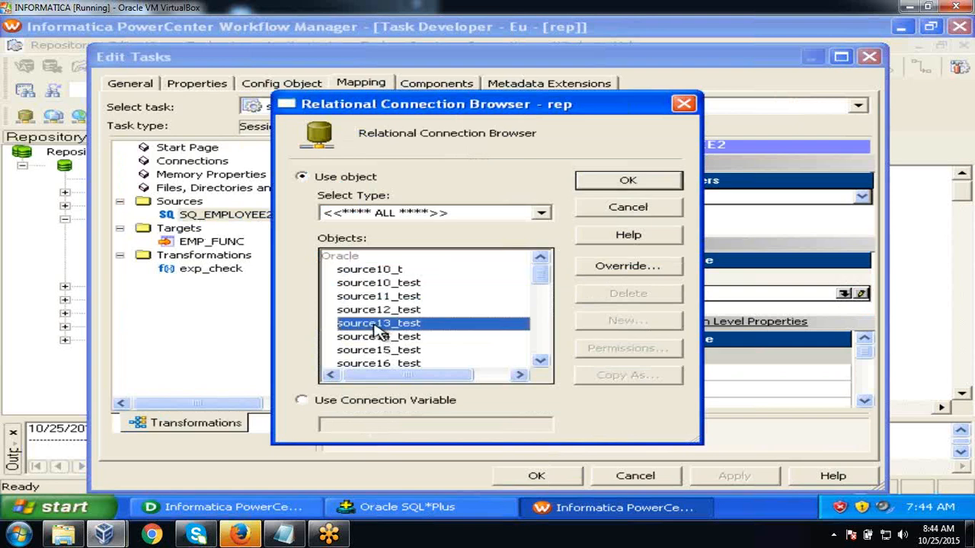
left_click(629, 182)
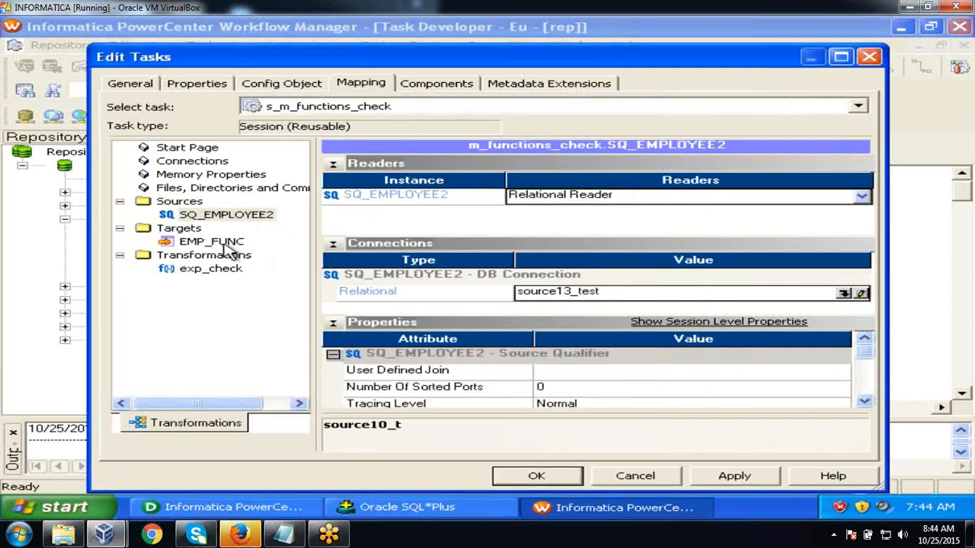
left_click(228, 243)
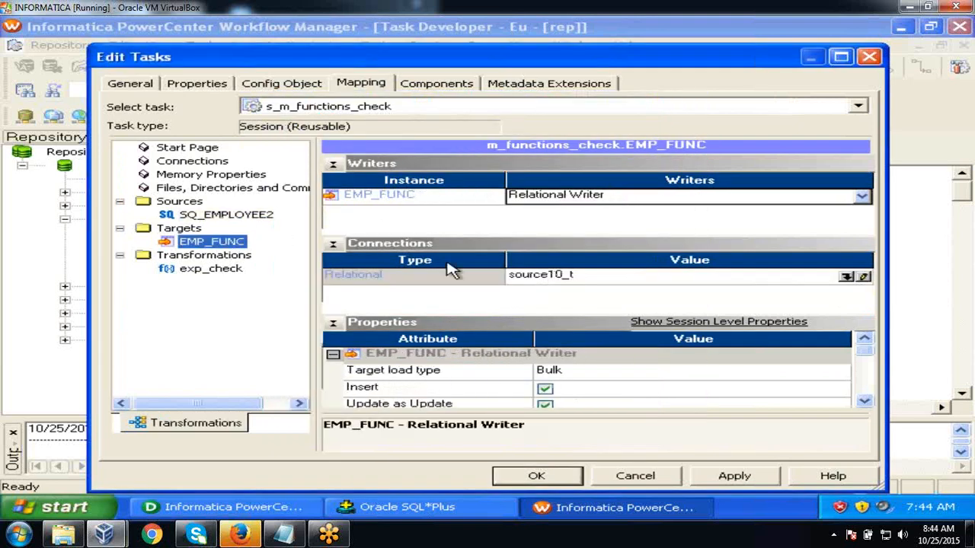
left_click(845, 277)
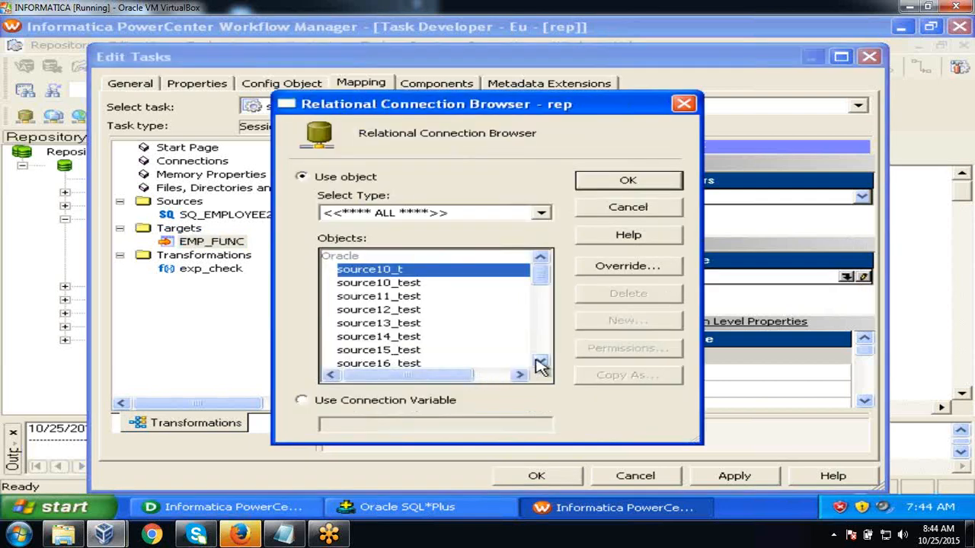
left_click(539, 363)
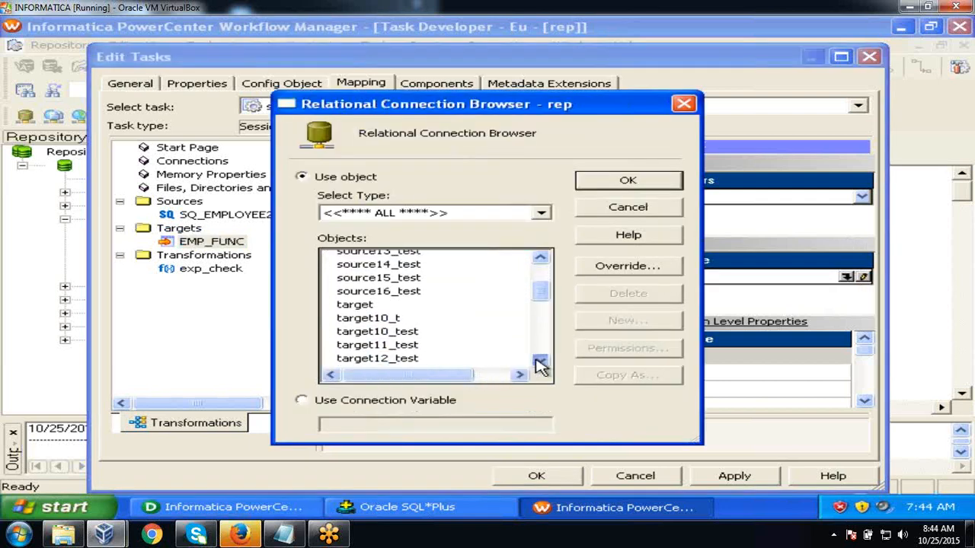
left_click(415, 337)
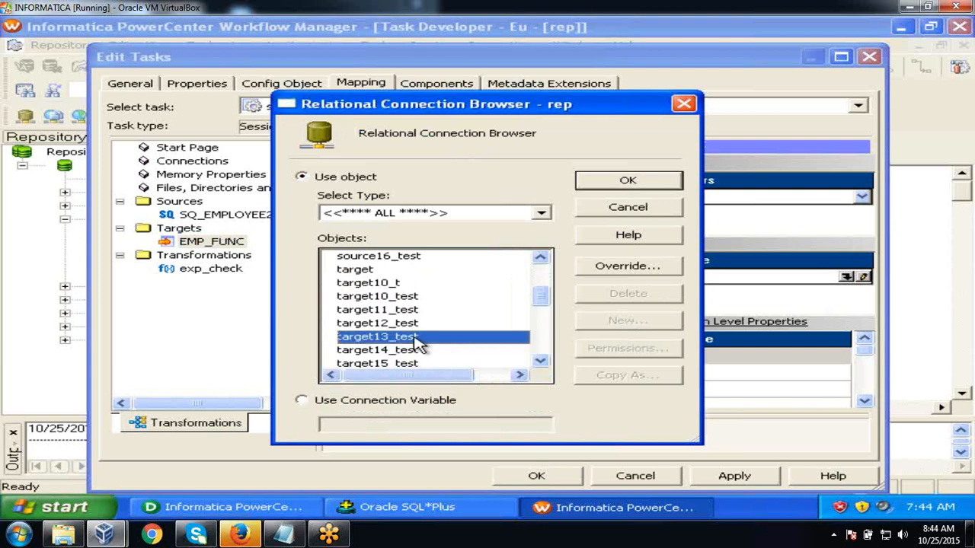
left_click(630, 181)
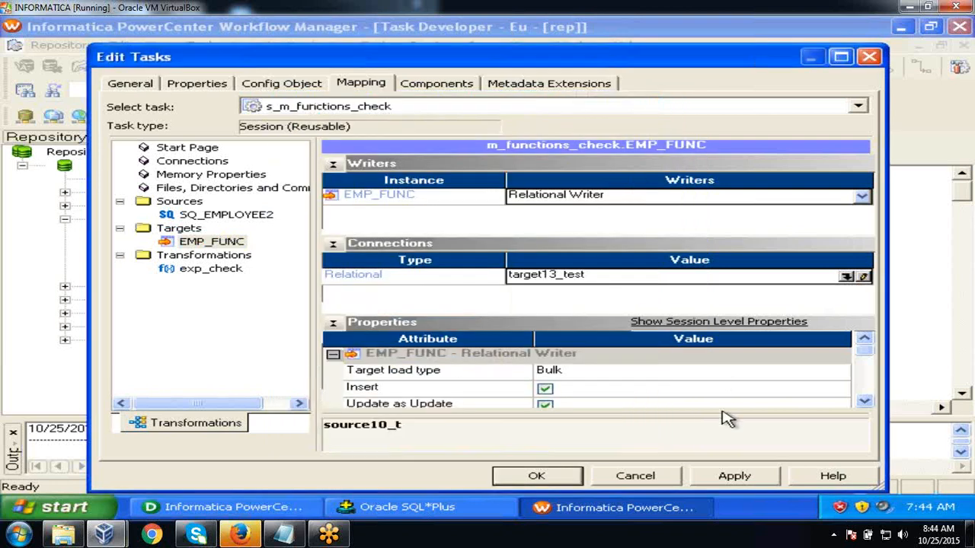
left_click(731, 474)
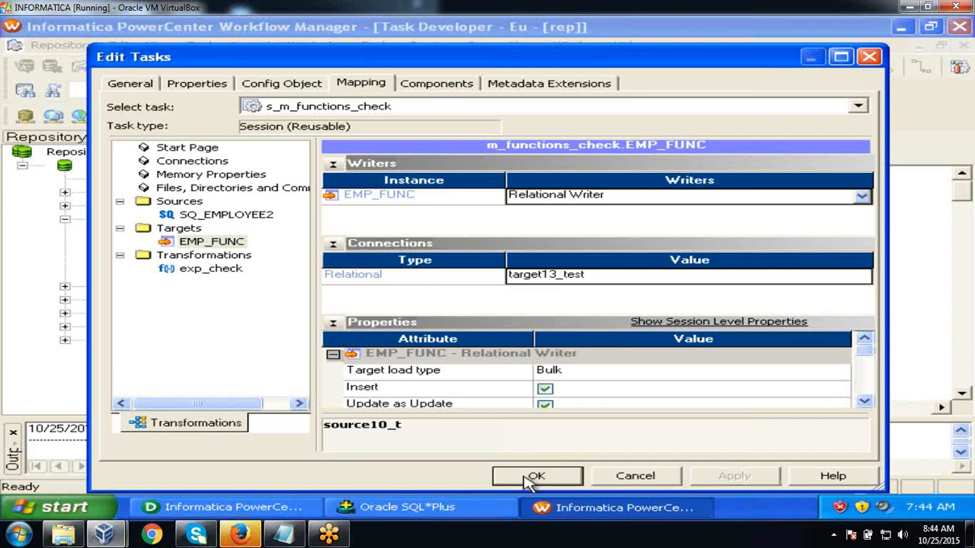
left_click(533, 476)
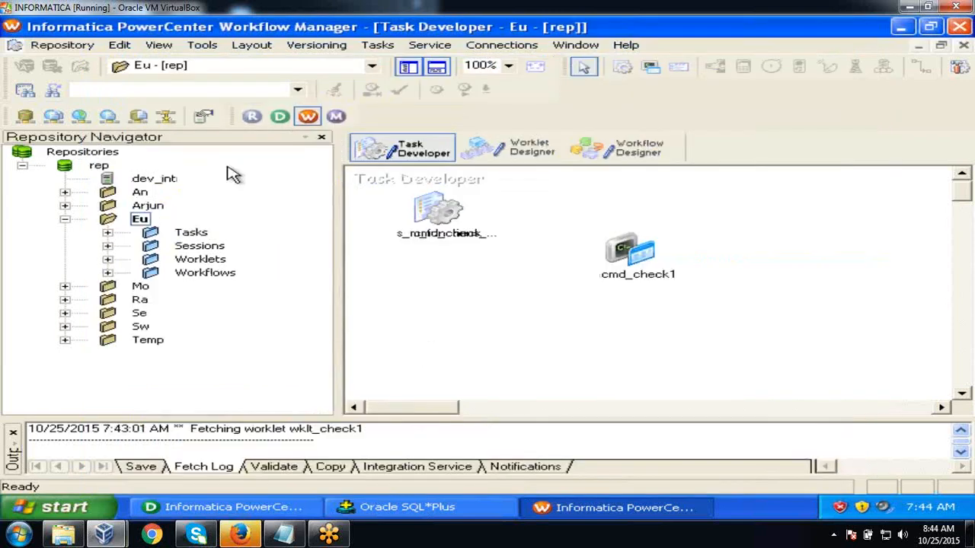
- Save folder Eu, move the session below cmd_check, and switch to Workflow Designer
left_click(63, 45)
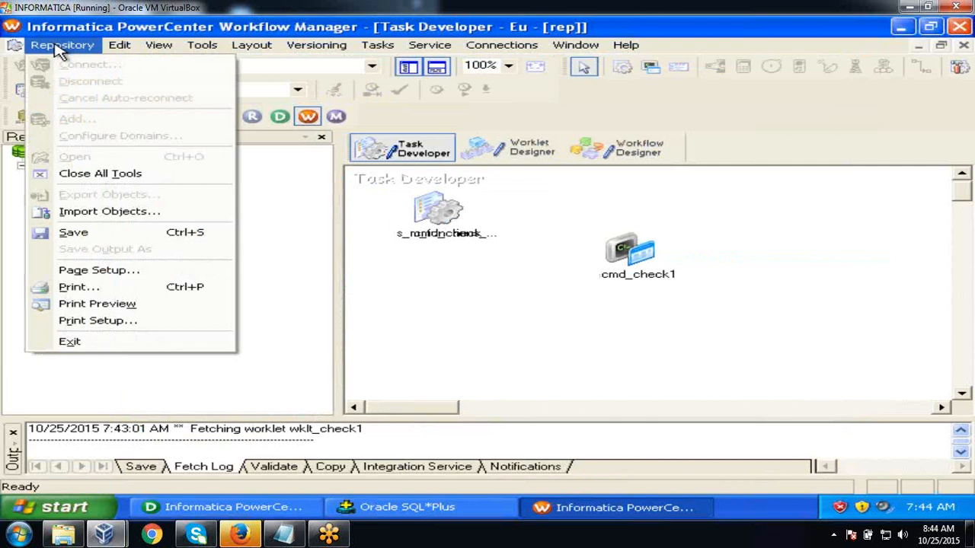
left_click(90, 233)
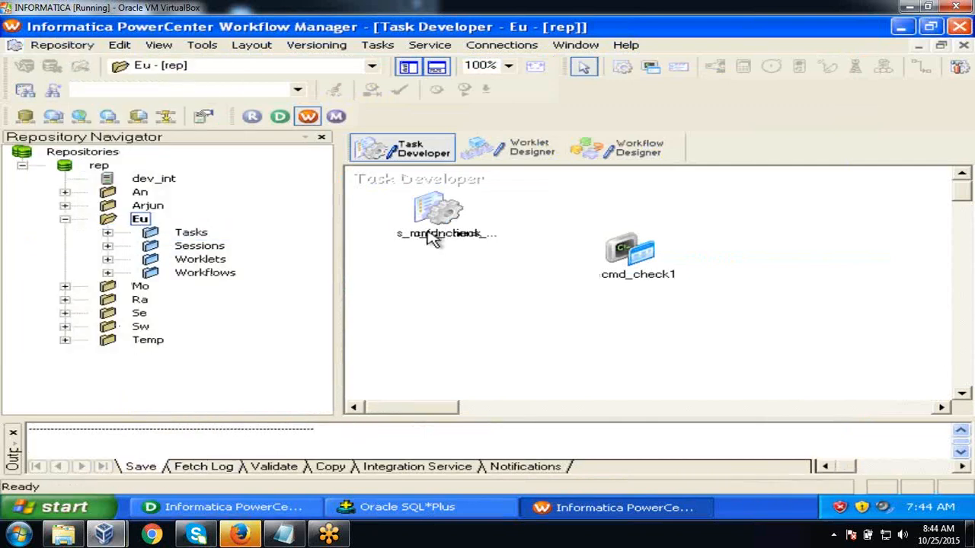
left_click_drag(435, 207, 438, 286)
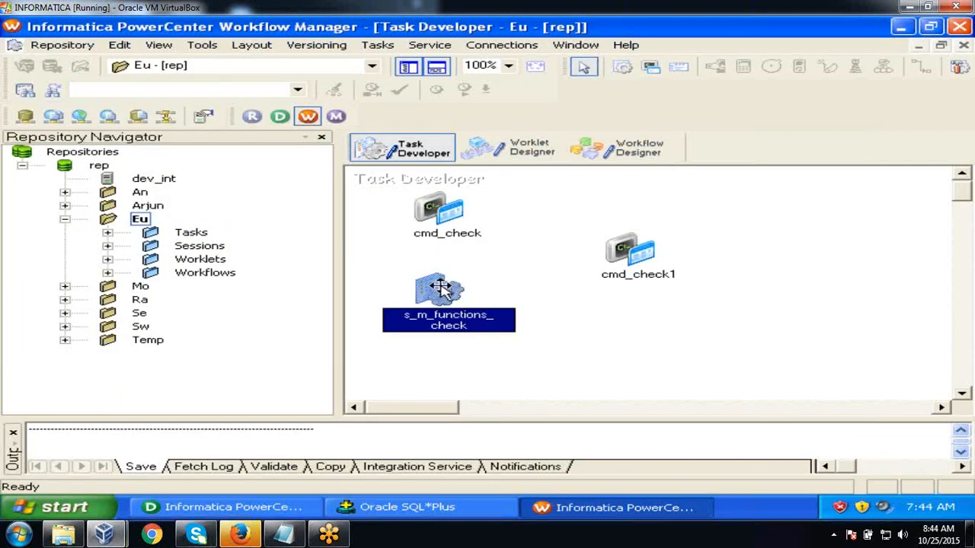
right_click(445, 293)
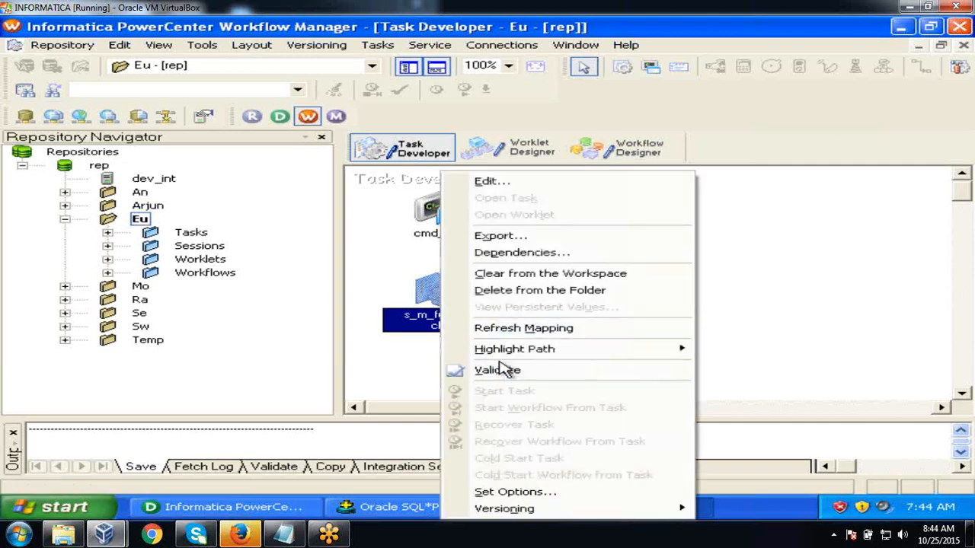
left_click(433, 353)
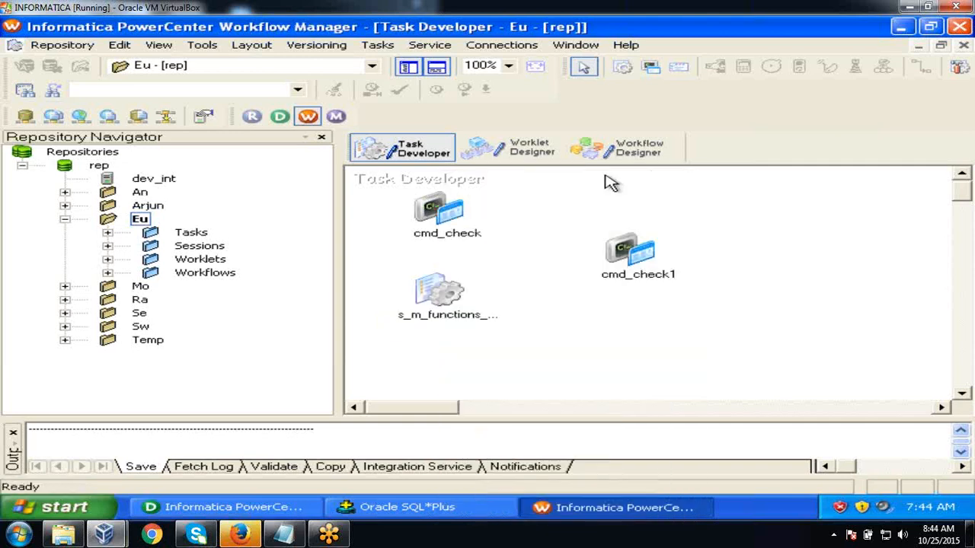
left_click(615, 155)
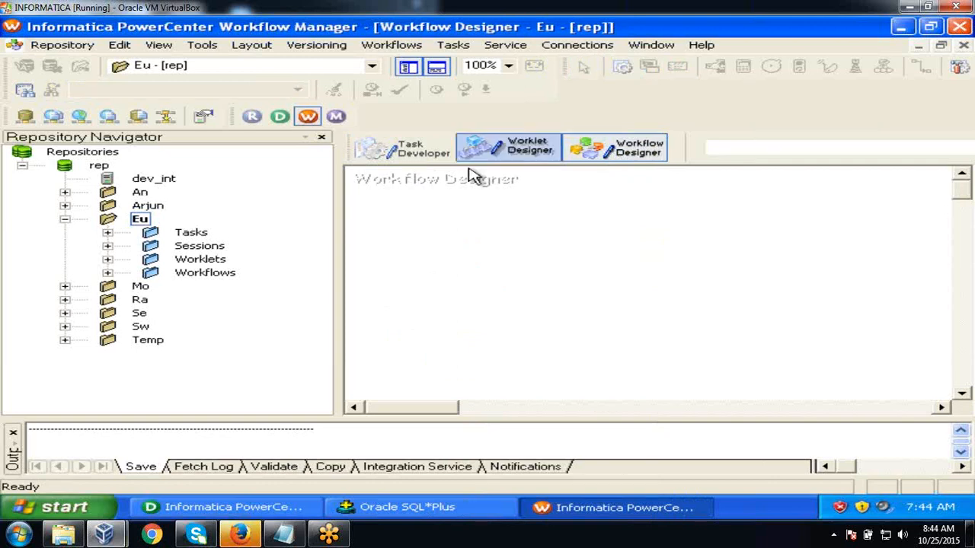
- Open the wf_Seq workflow in the Workflow Designer workspace
left_click(107, 273)
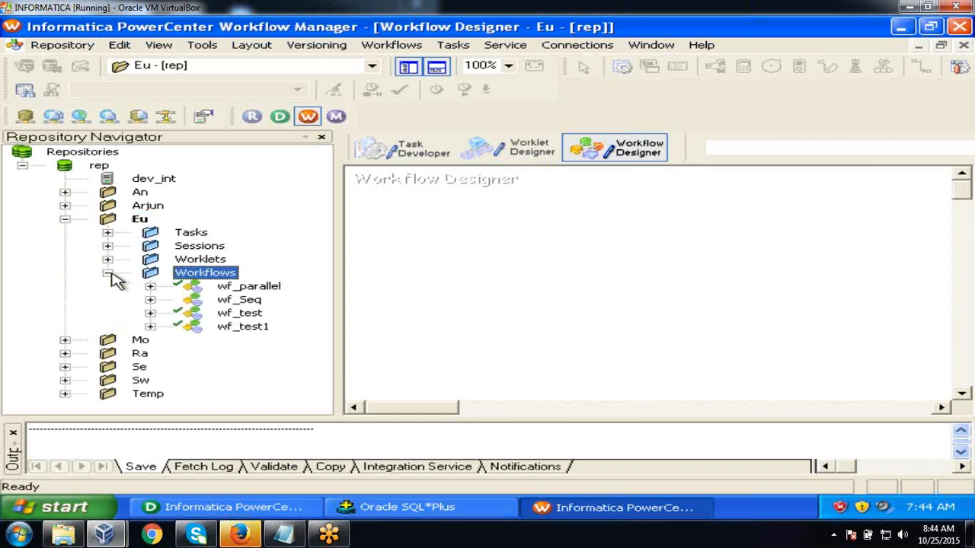
left_click(257, 303)
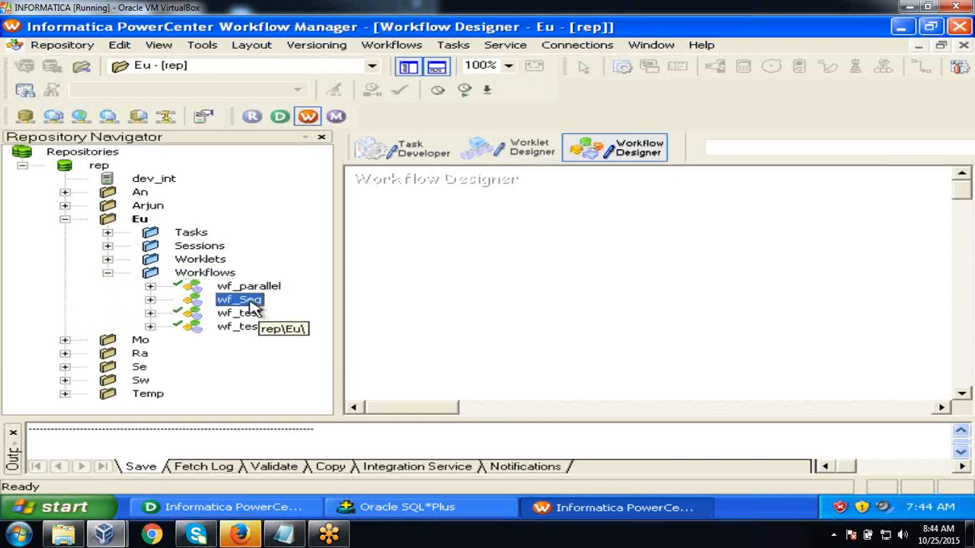
left_click_drag(257, 303, 522, 233)
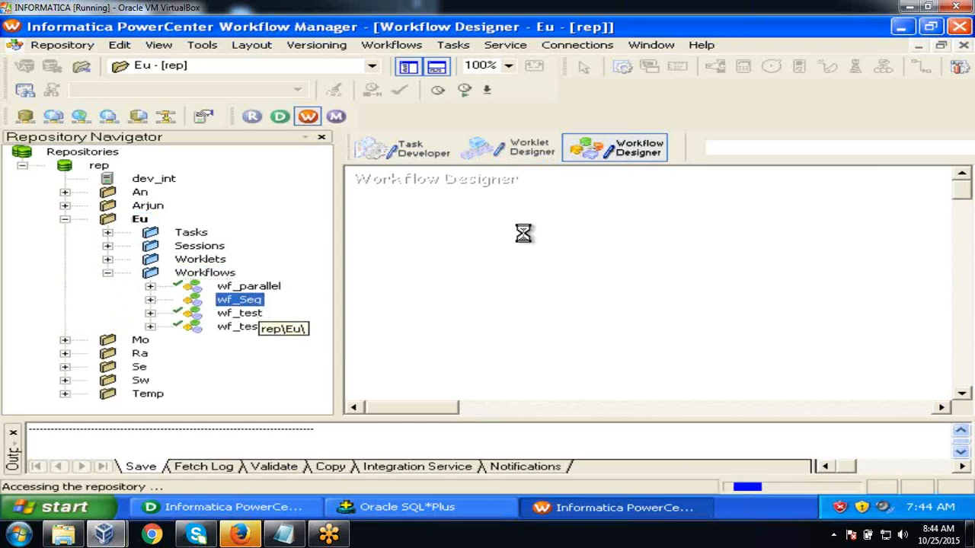
left_click(108, 273)
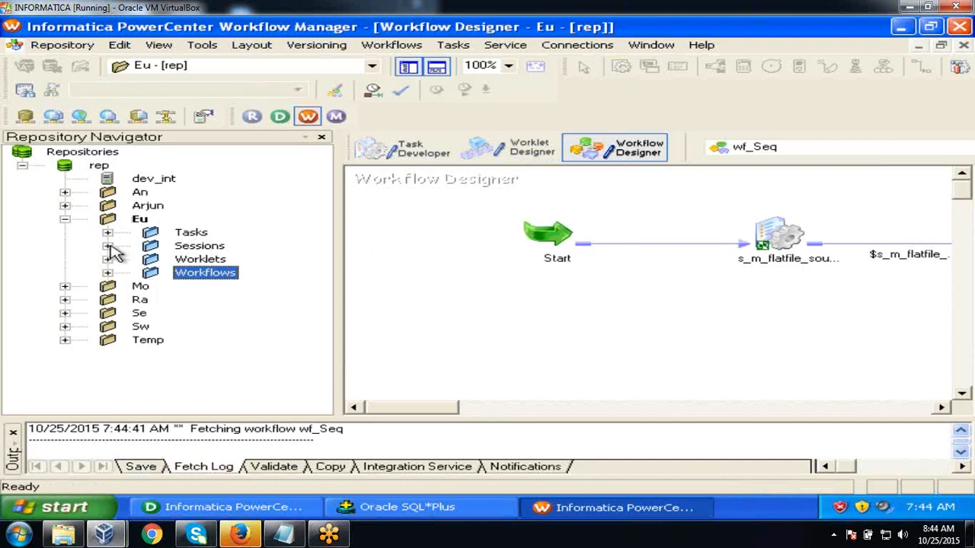
- Try dragging s_m_functions_check from the Sessions folder into wf_Seq
left_click(108, 246)
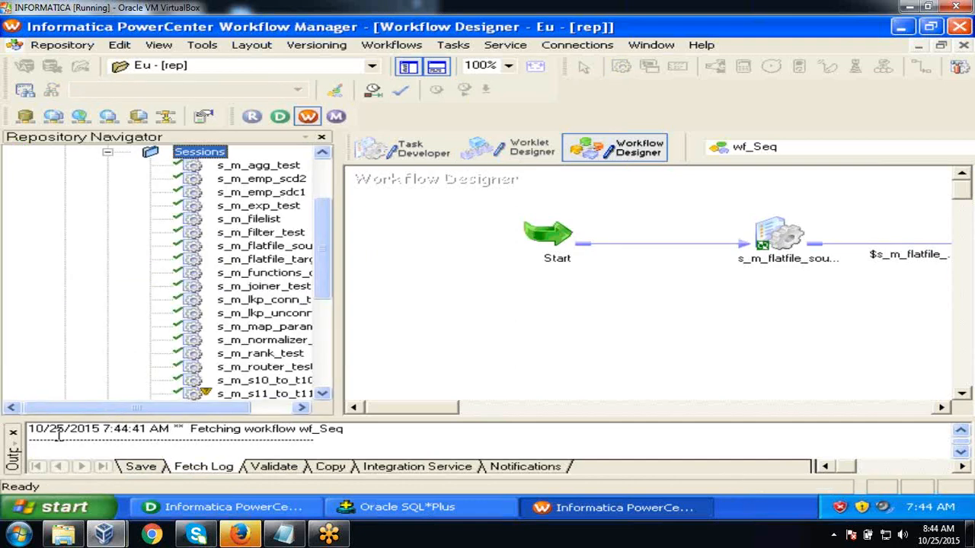
left_click(13, 434)
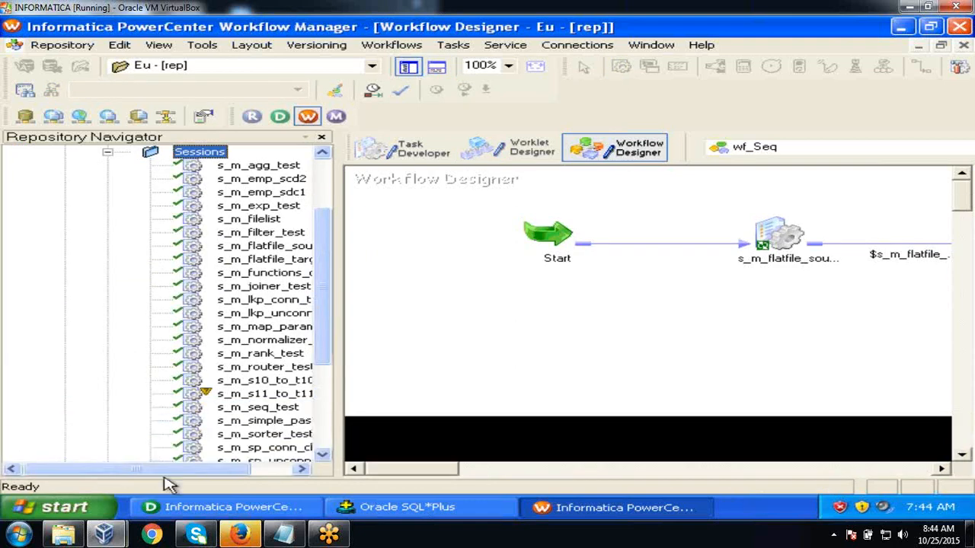
left_click_drag(201, 469, 236, 470)
mouse_move(329, 304)
left_mouse_down()
mouse_move(330, 350)
mouse_move(326, 303)
left_mouse_up()
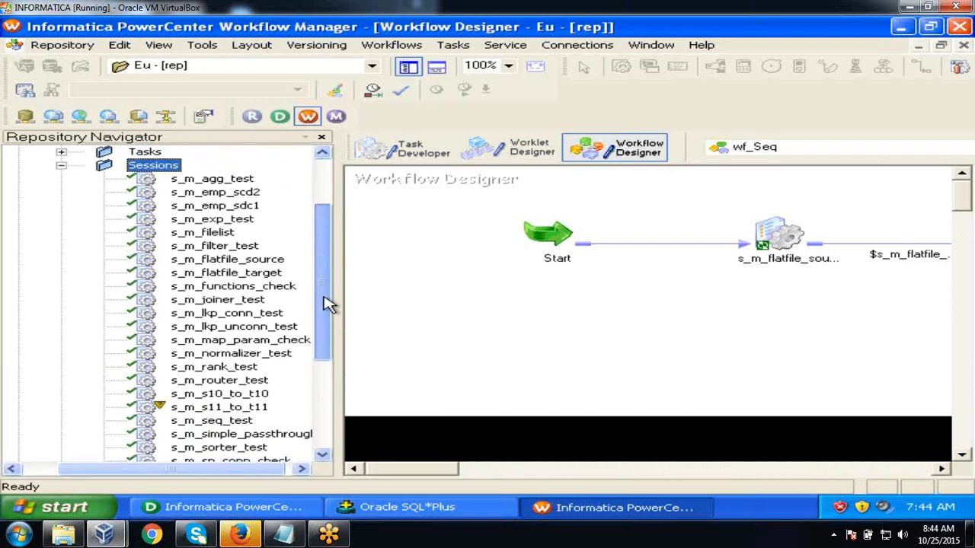
left_click(279, 288)
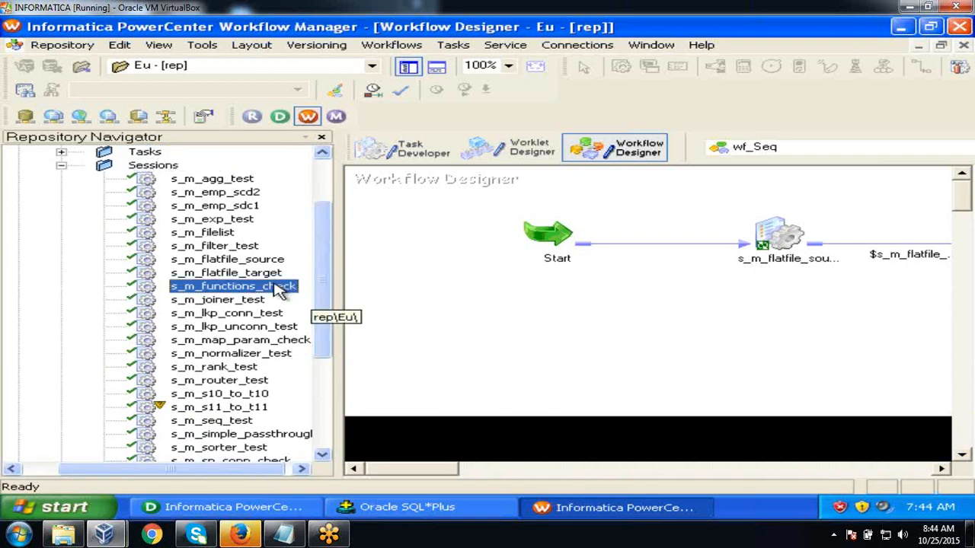
left_click_drag(279, 289, 452, 187)
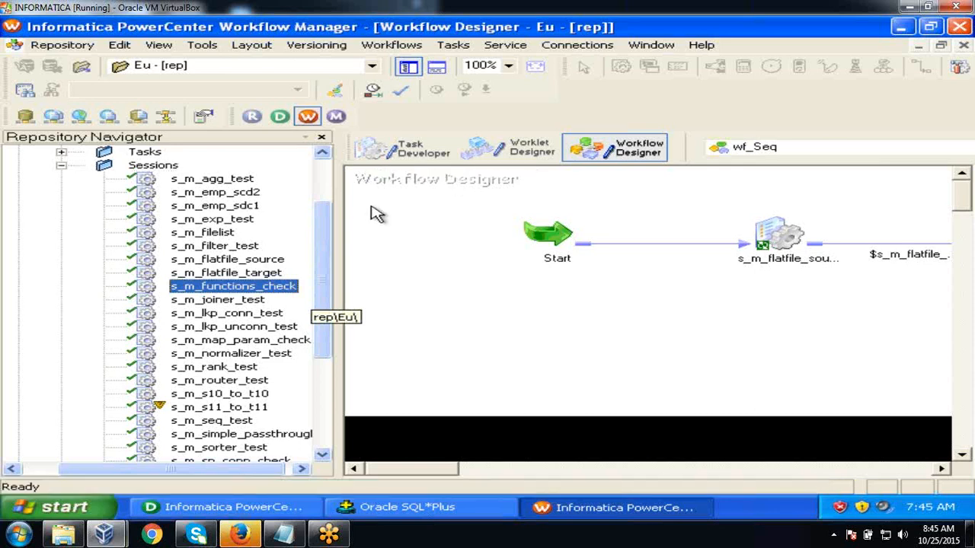
left_click_drag(283, 287, 424, 246)
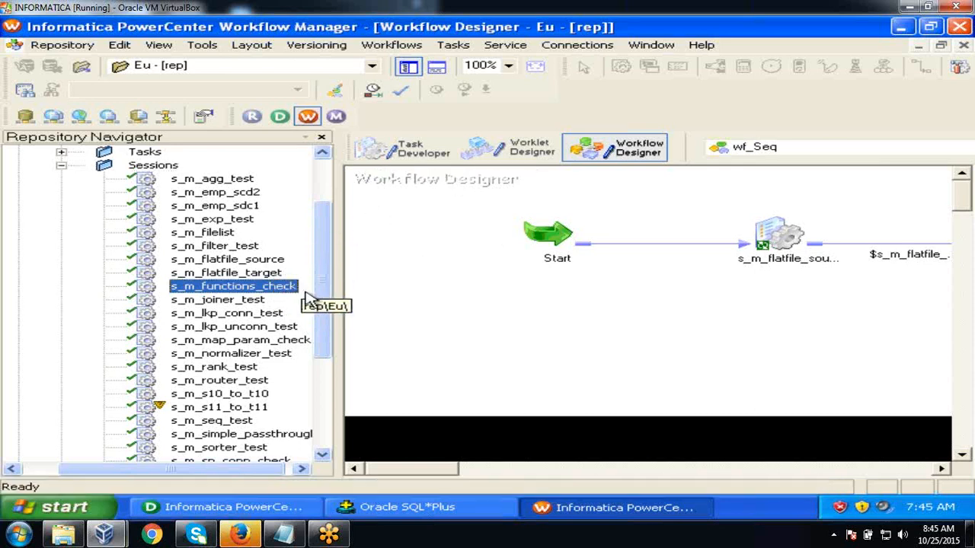
left_click_drag(326, 299, 322, 365)
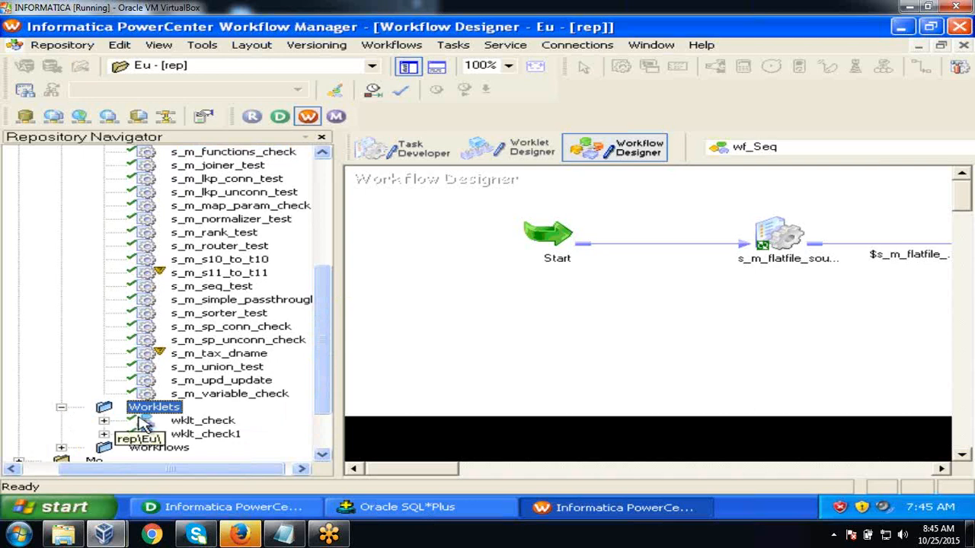
- Check out wf_Seq via Versioning without a comment
left_click(61, 408)
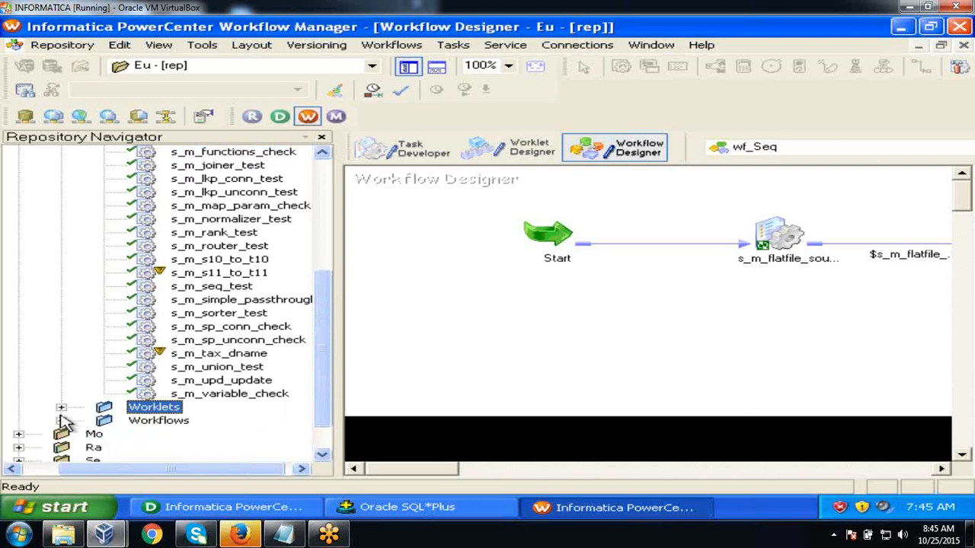
left_click(61, 420)
left_click(194, 422)
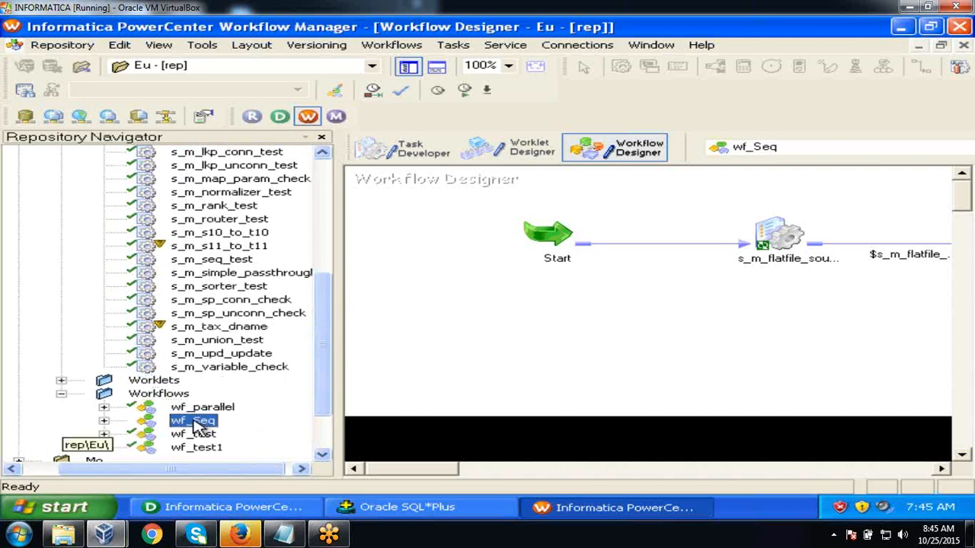
right_click(200, 425)
mouse_move(284, 389)
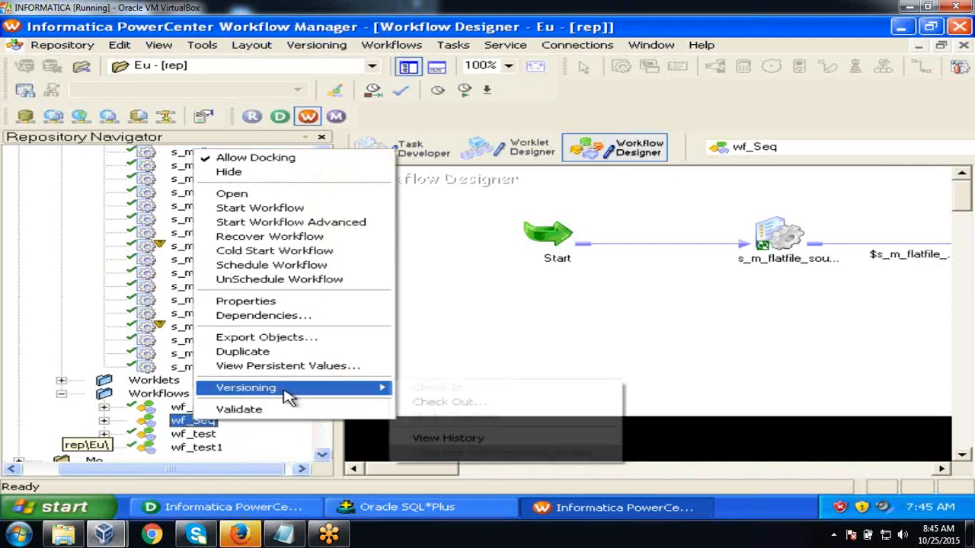
left_click(411, 403)
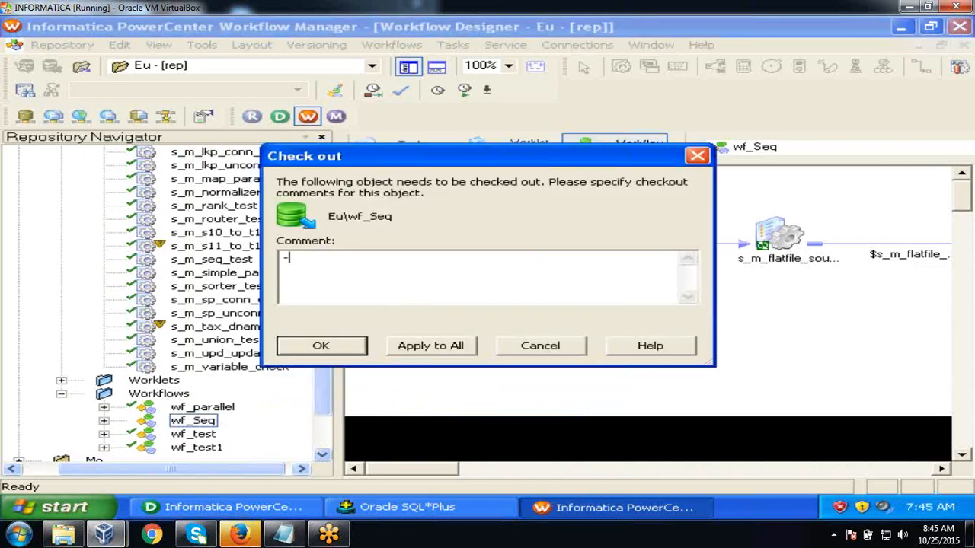
left_click(415, 344)
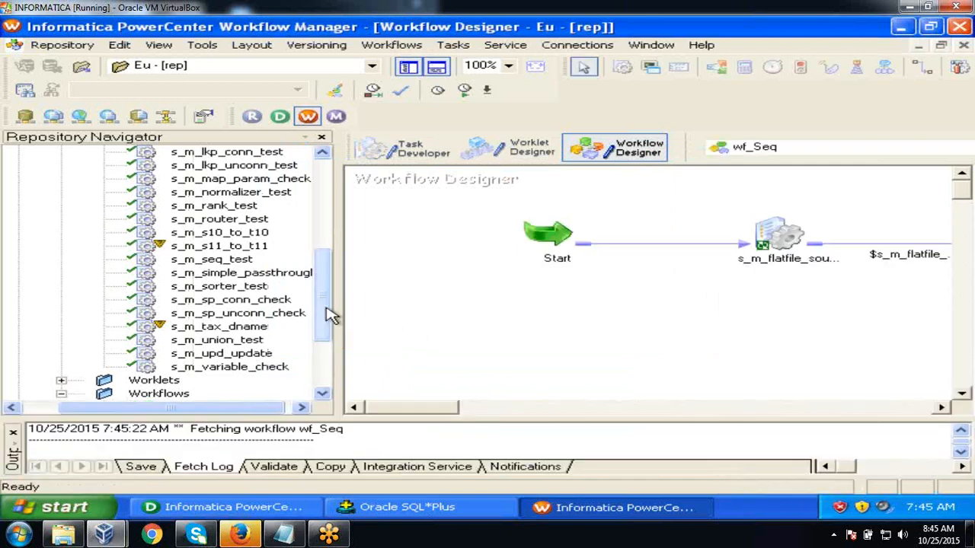
left_click(12, 434)
- Add s_m_functions_check to wf_Seq, save the workflow, and start the session task
left_click_drag(330, 298, 332, 224)
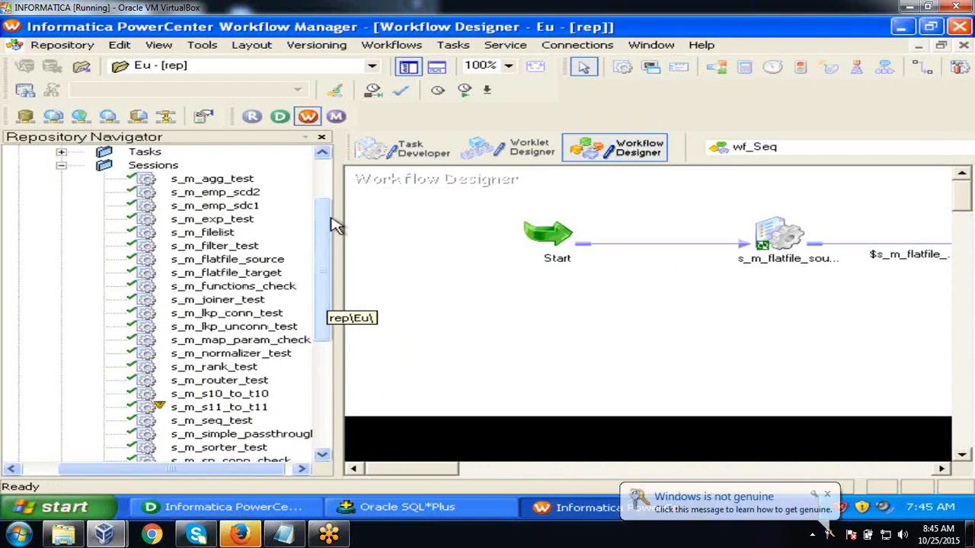
left_click(259, 292)
left_click_drag(259, 291, 446, 220)
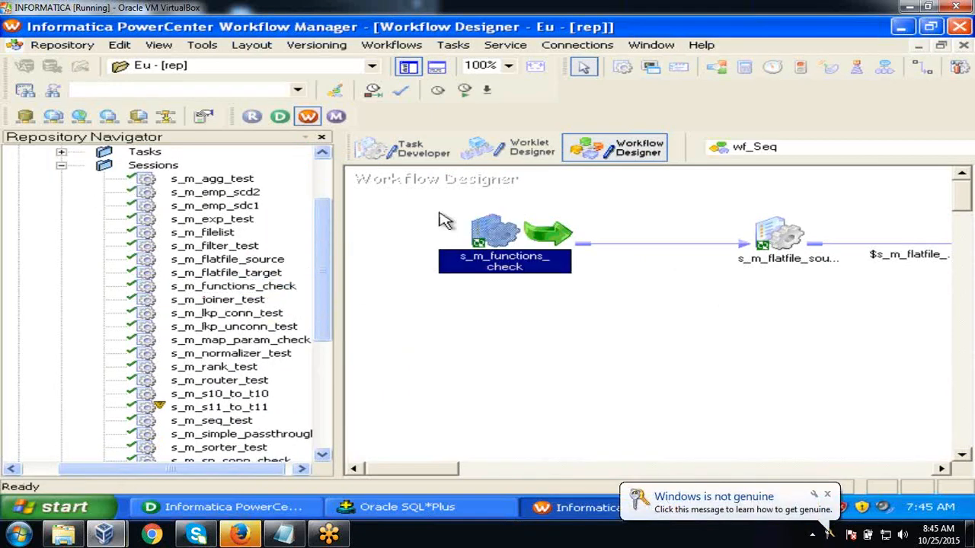
key("ctrl+s")
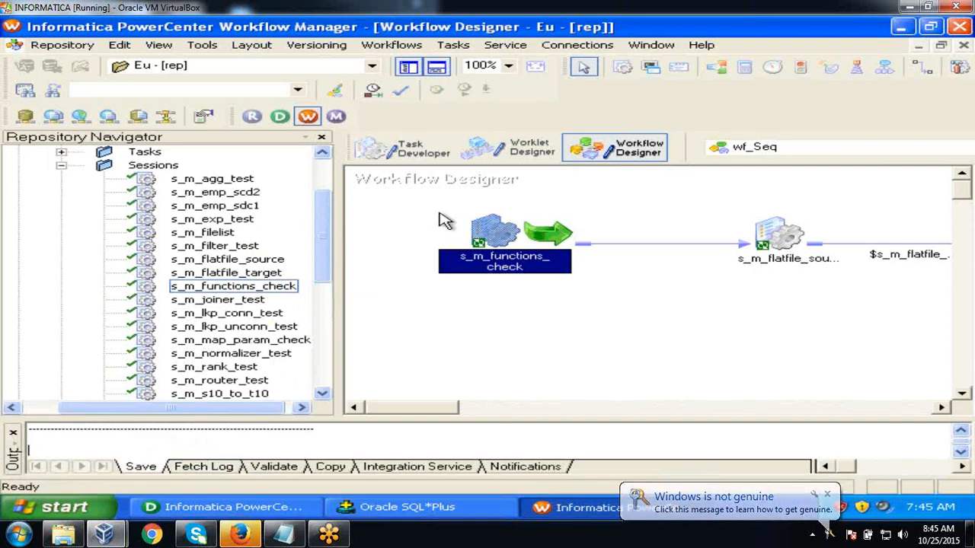
right_click(493, 234)
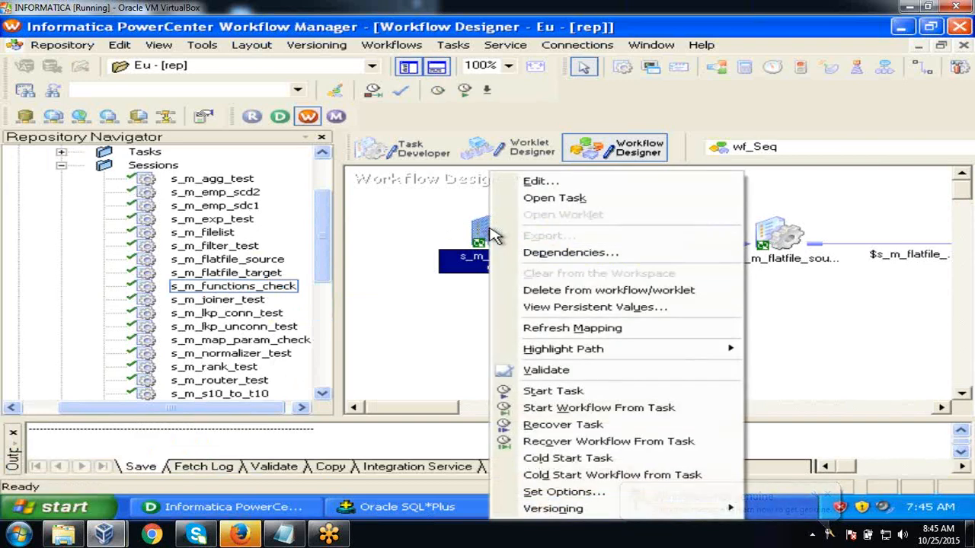
left_click(554, 391)
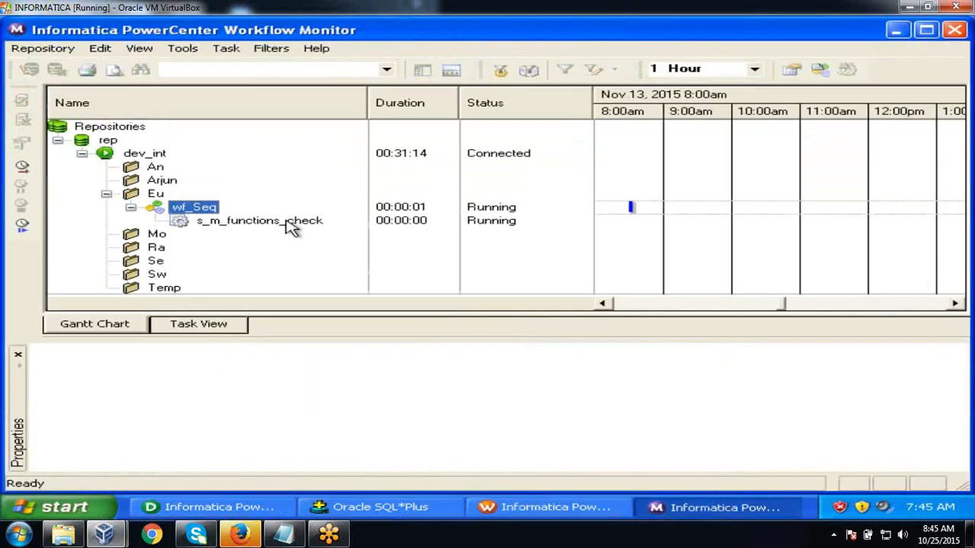
- Confirm in run properties that s_m_functions_check loaded 3 rows into EMP_FUNC, then open SQL*Plus
left_click(287, 223)
right_click(288, 223)
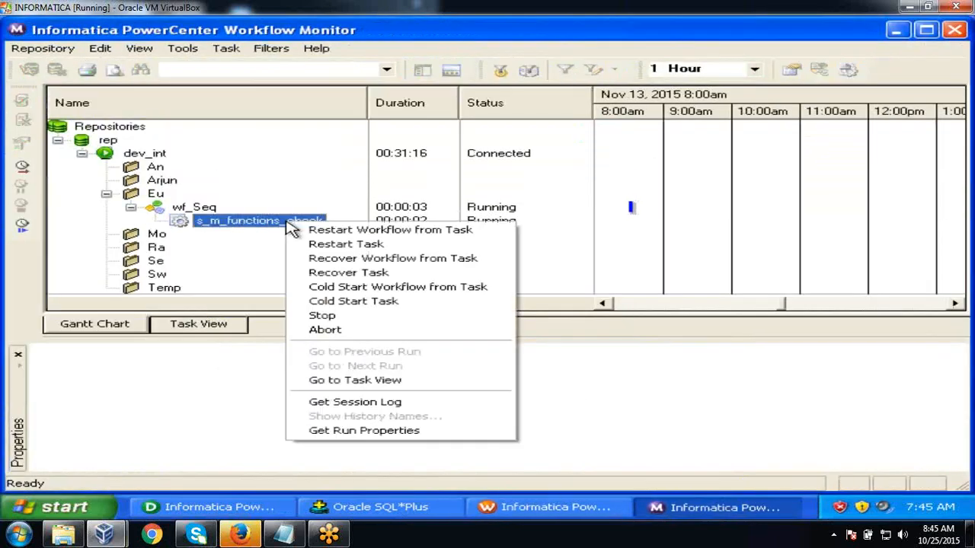
left_click(355, 431)
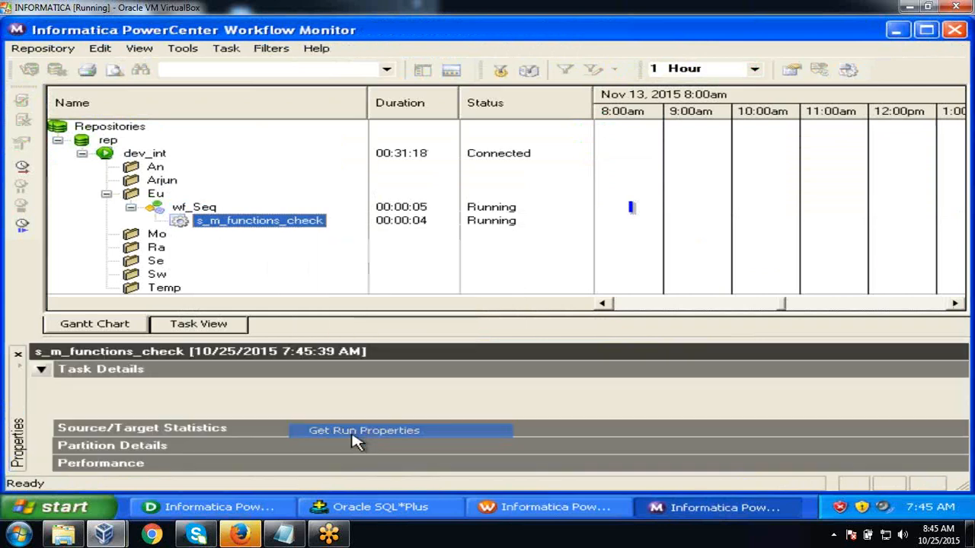
left_click(41, 369)
left_click(41, 387)
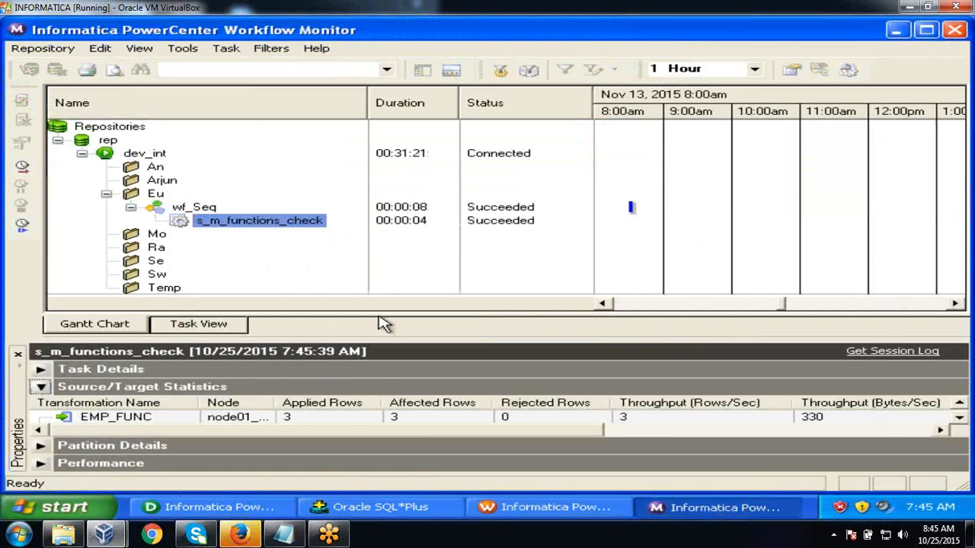
left_click_drag(376, 338, 374, 246)
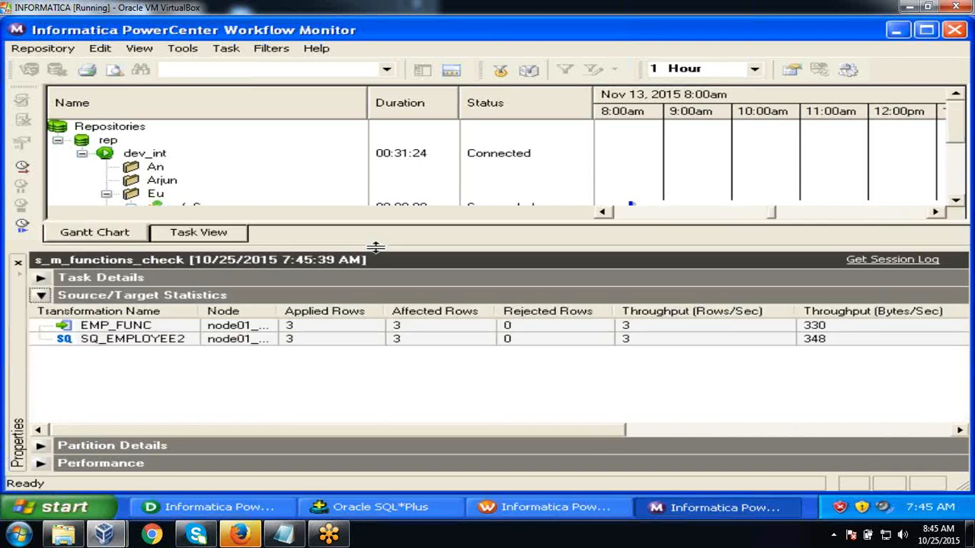
left_click(316, 343)
left_click(310, 326)
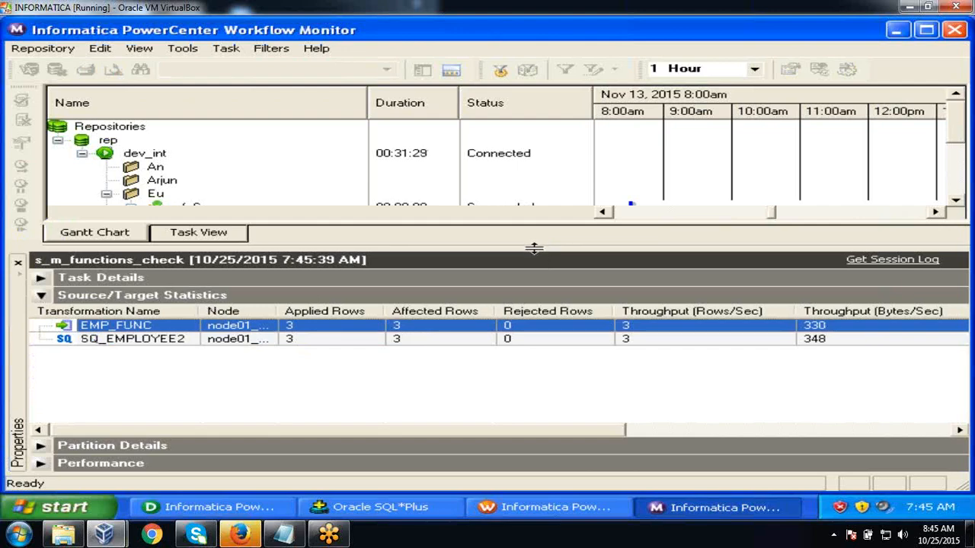
left_click_drag(534, 248, 533, 297)
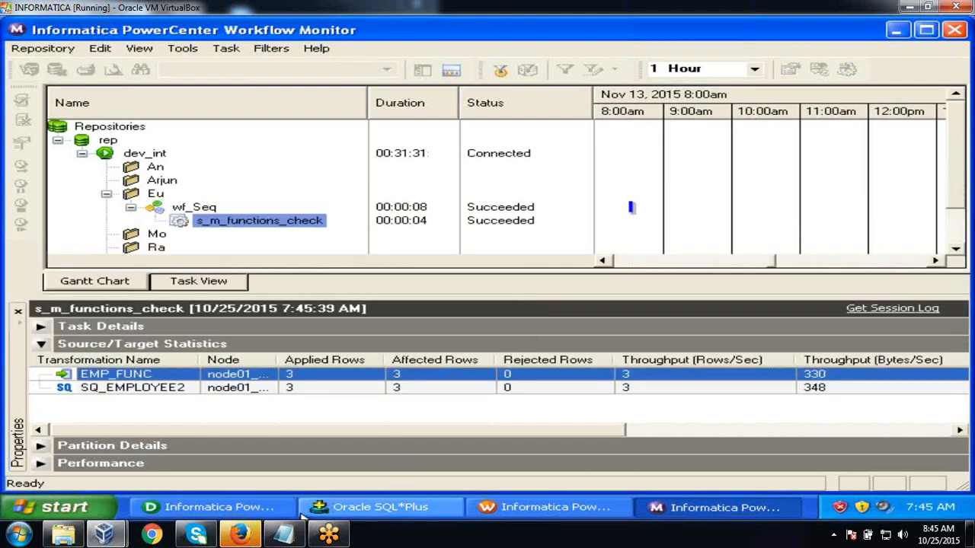
left_click(367, 507)
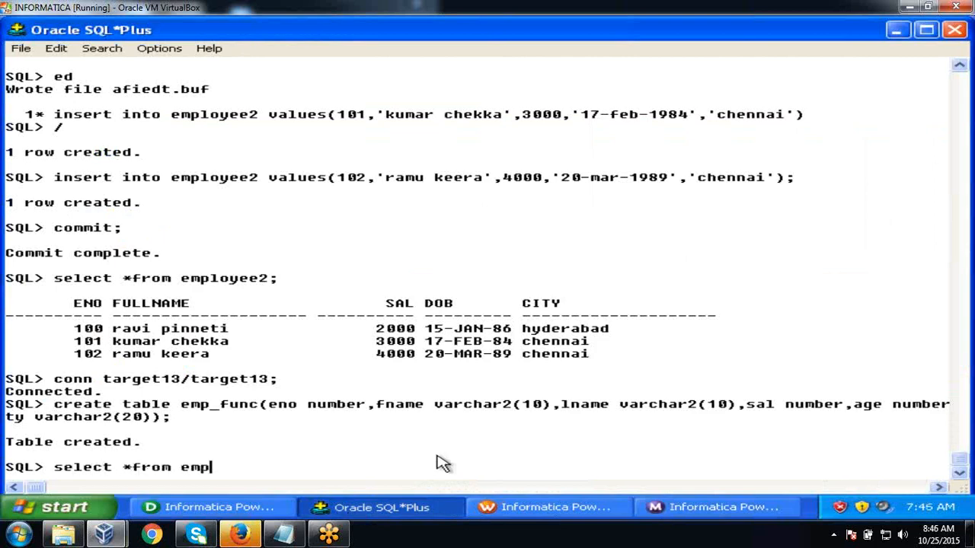
- Run select *from emp_func; to list the three loaded rows
type(";")
key("Return")
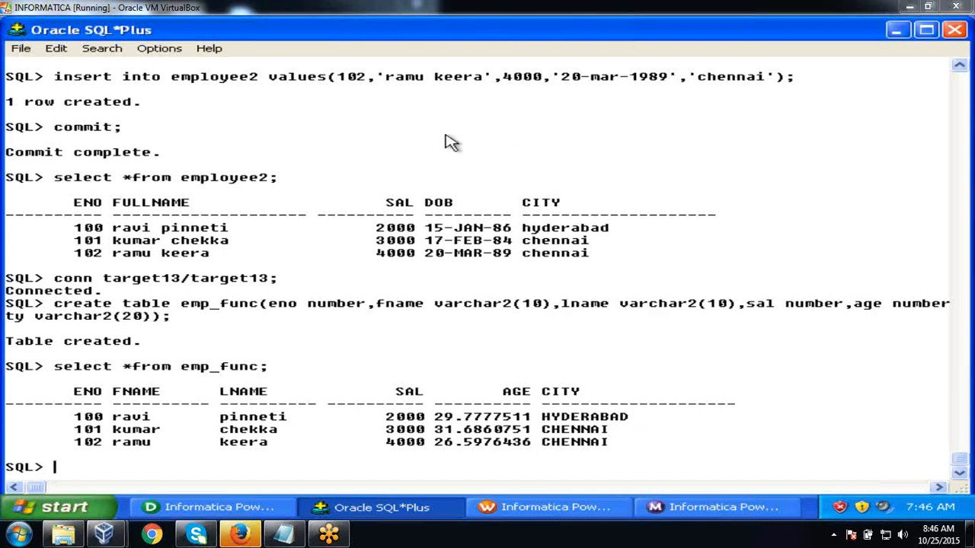
- Open session s_m_functions_check for editing in the Task Developer, keeping its name
left_click(518, 507)
left_click(417, 157)
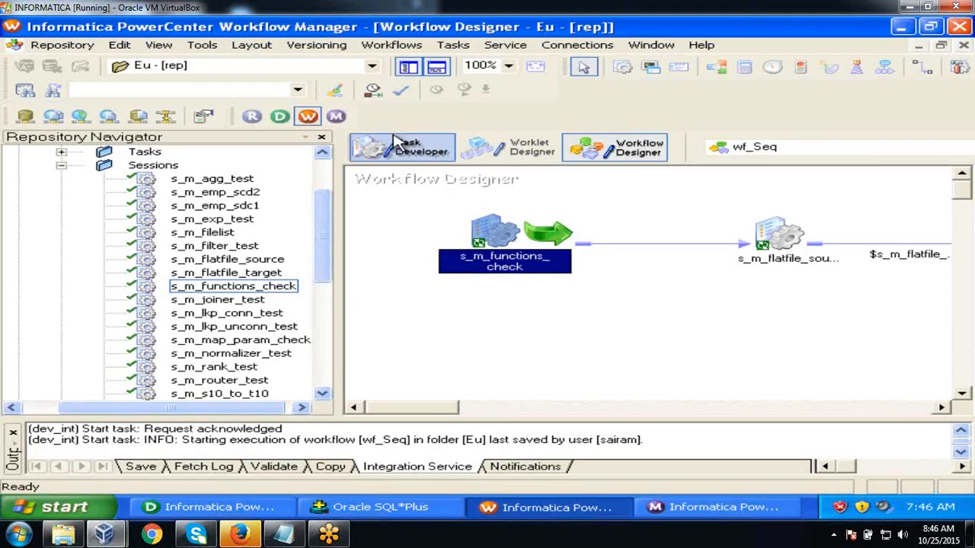
double_click(442, 297)
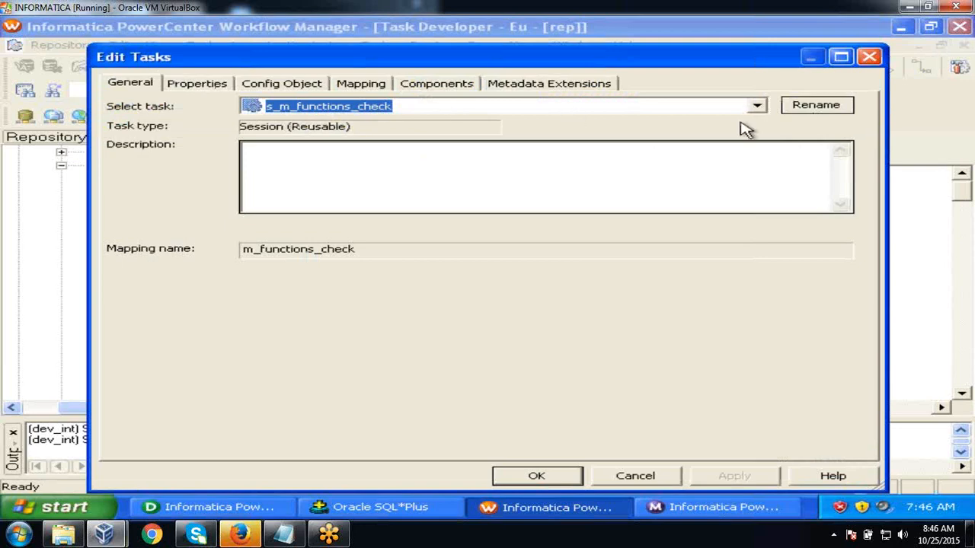
left_click(816, 107)
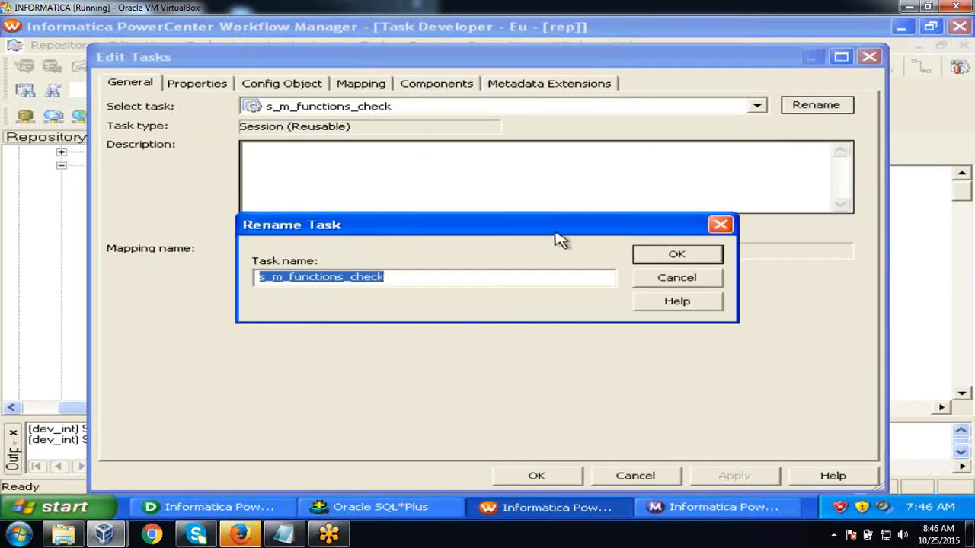
left_click(680, 281)
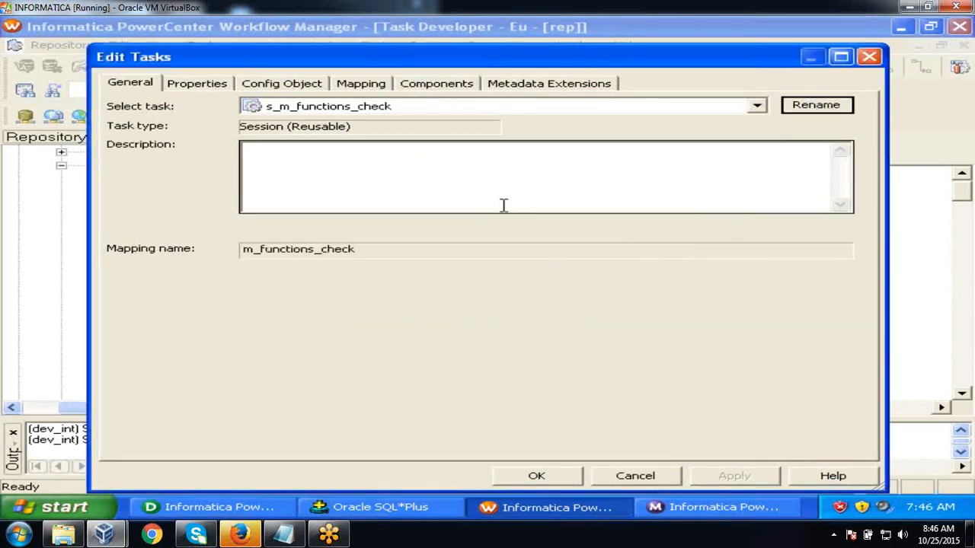
left_click(297, 173)
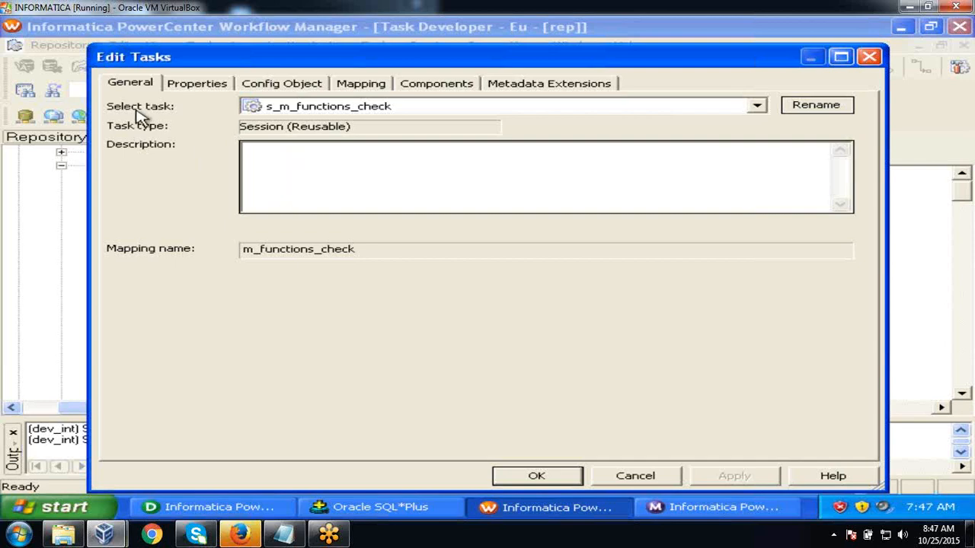
- Check the session log file name s_m_functions_check.log and directory $PMSessionLogDir\ in Properties
left_click(183, 91)
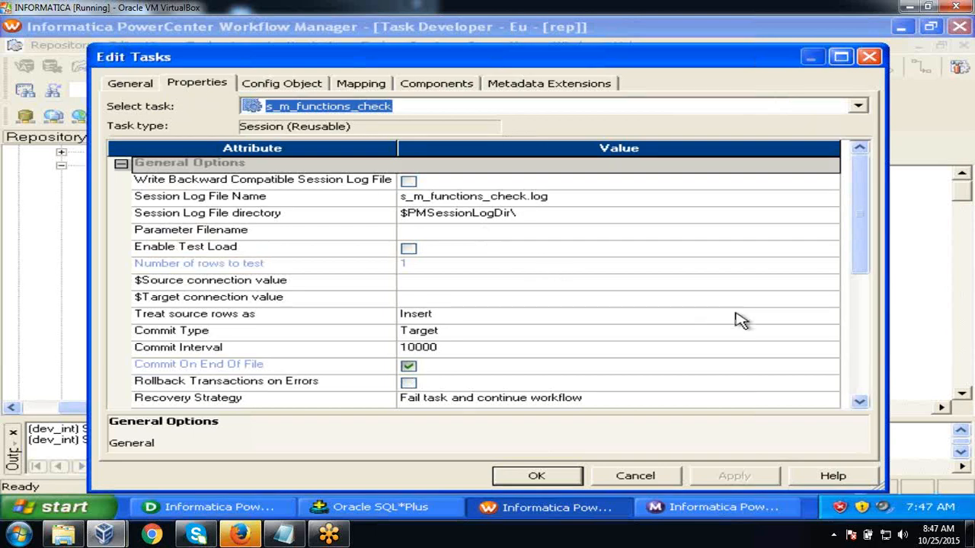
left_click_drag(863, 244, 863, 221)
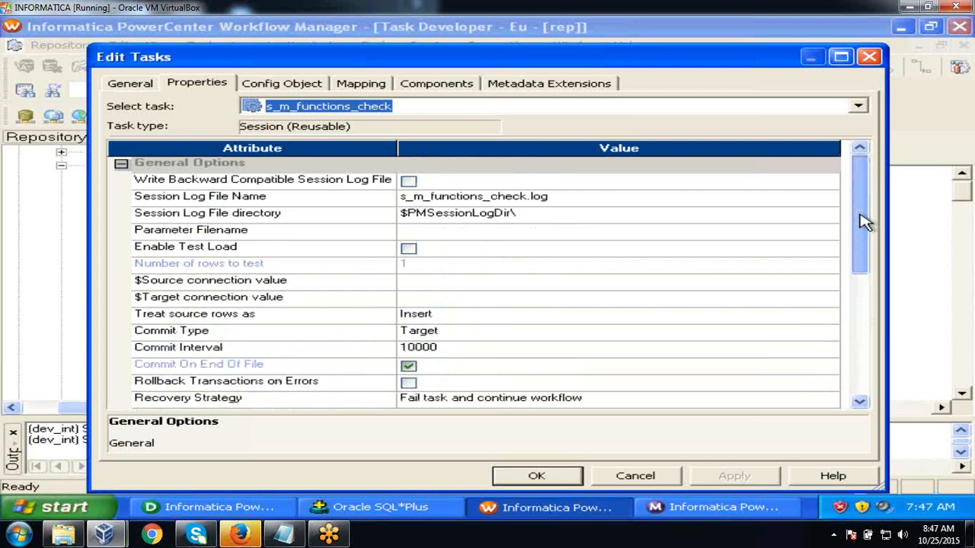
left_click(371, 201)
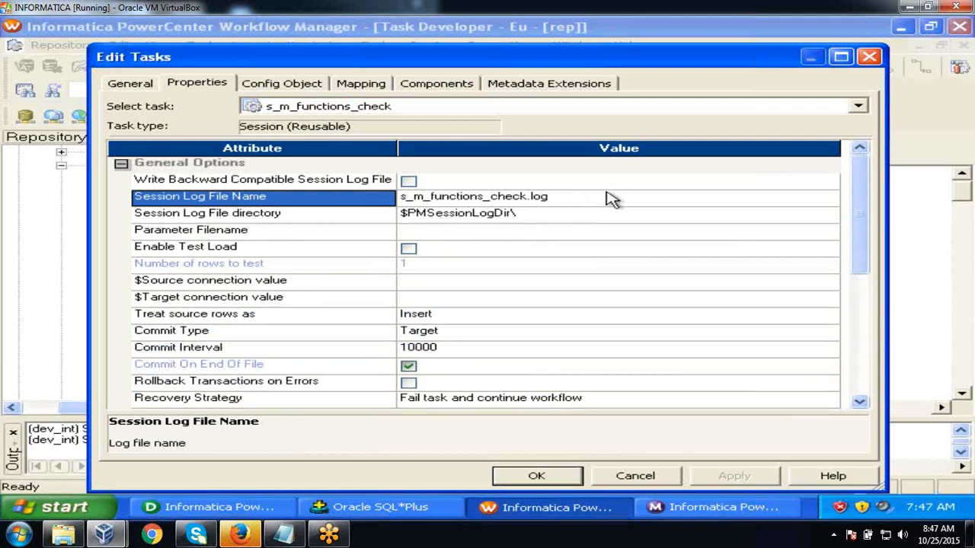
left_click(359, 216)
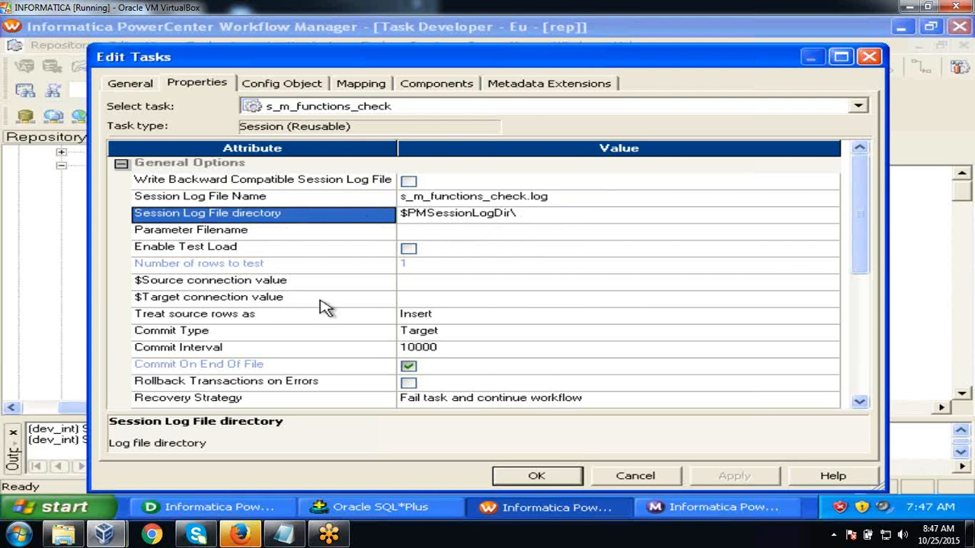
left_click(85, 507)
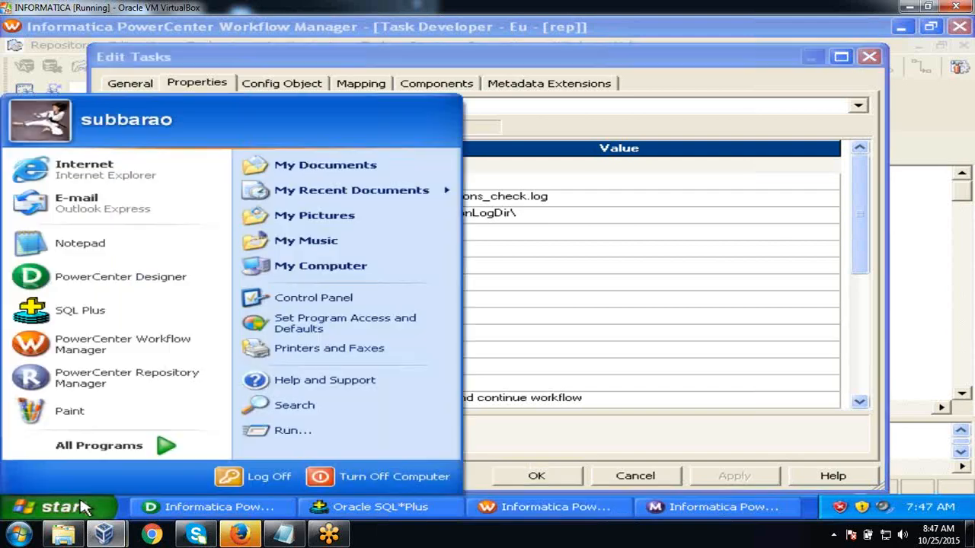
- Browse to C:\Informatica\PowerCenter8.6.0\server\infa_shared\SessLogs to view the session logs, then minimize Explorer
left_click(352, 274)
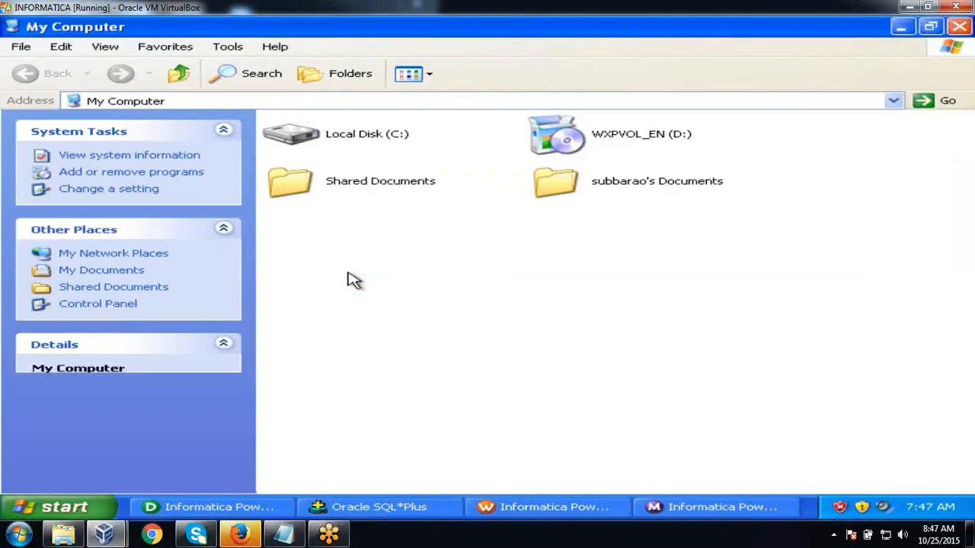
double_click(382, 148)
double_click(344, 238)
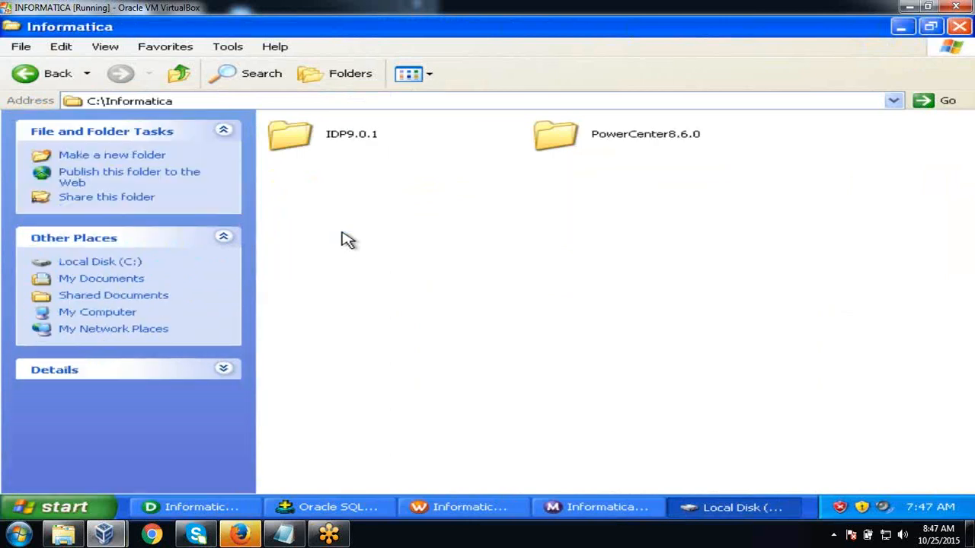
double_click(545, 146)
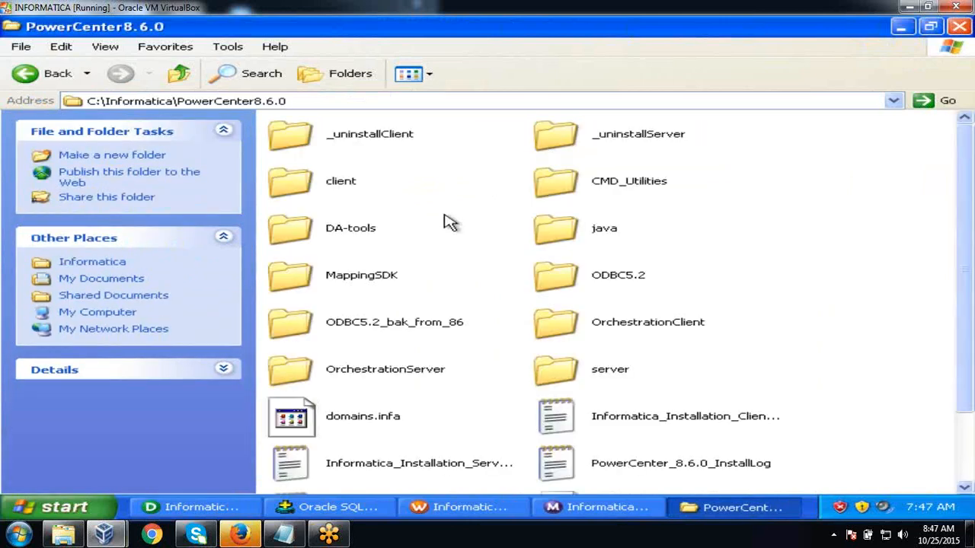
left_click(558, 370)
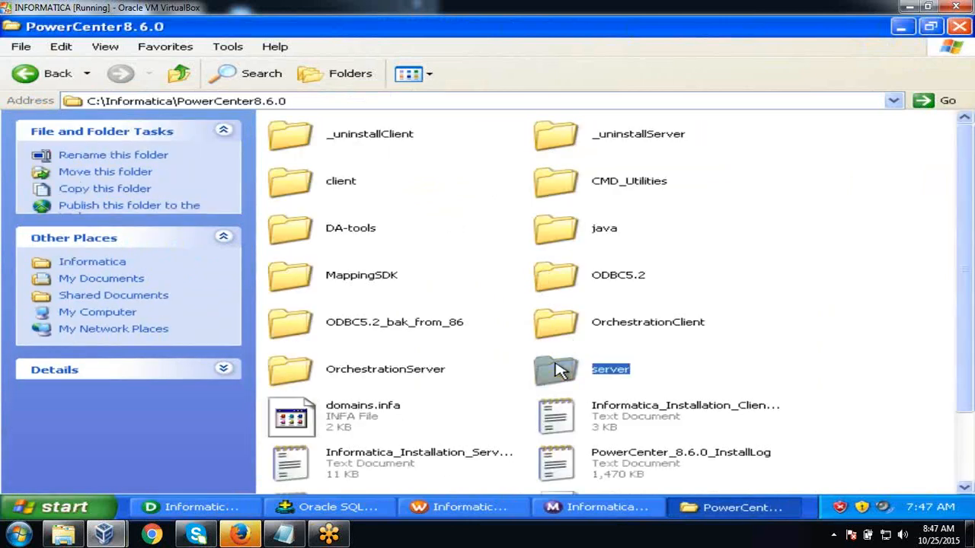
double_click(558, 370)
left_click(381, 184)
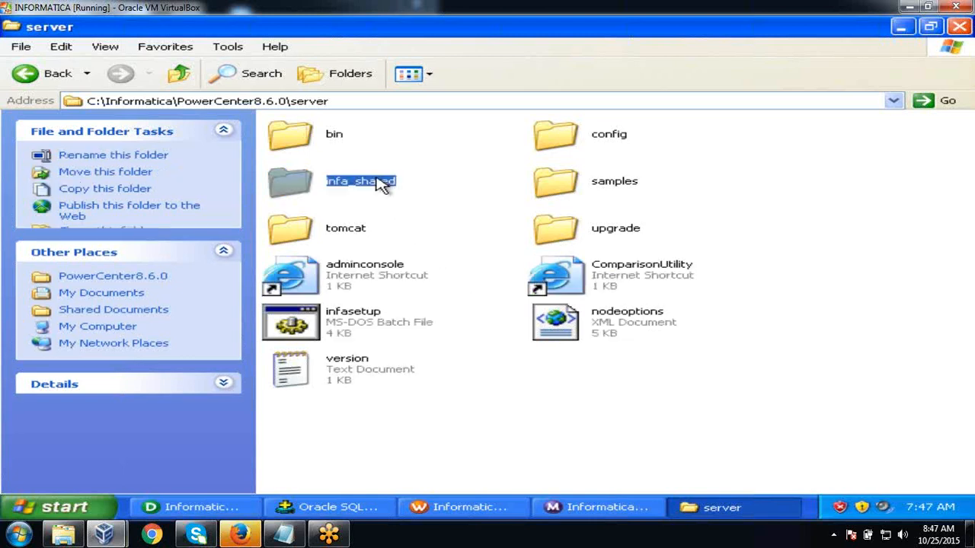
double_click(381, 185)
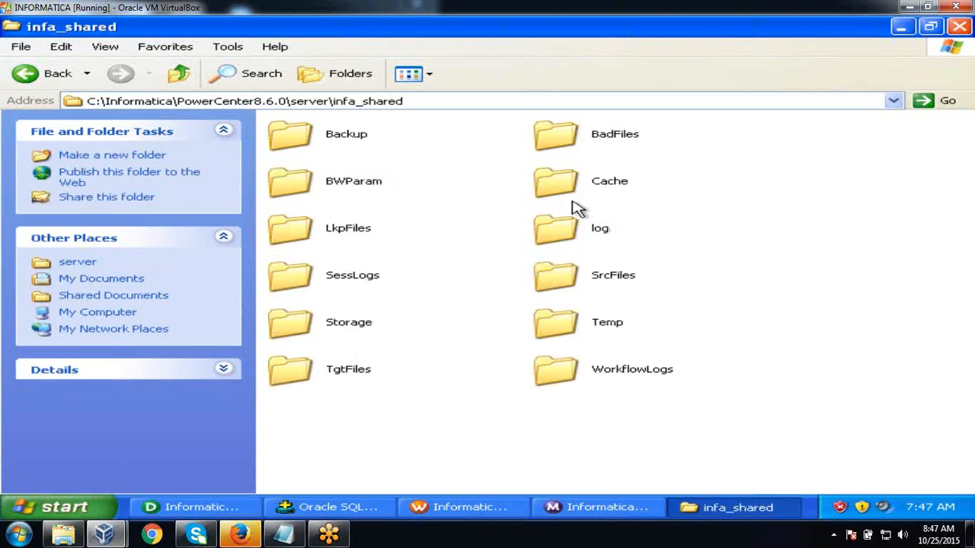
double_click(364, 280)
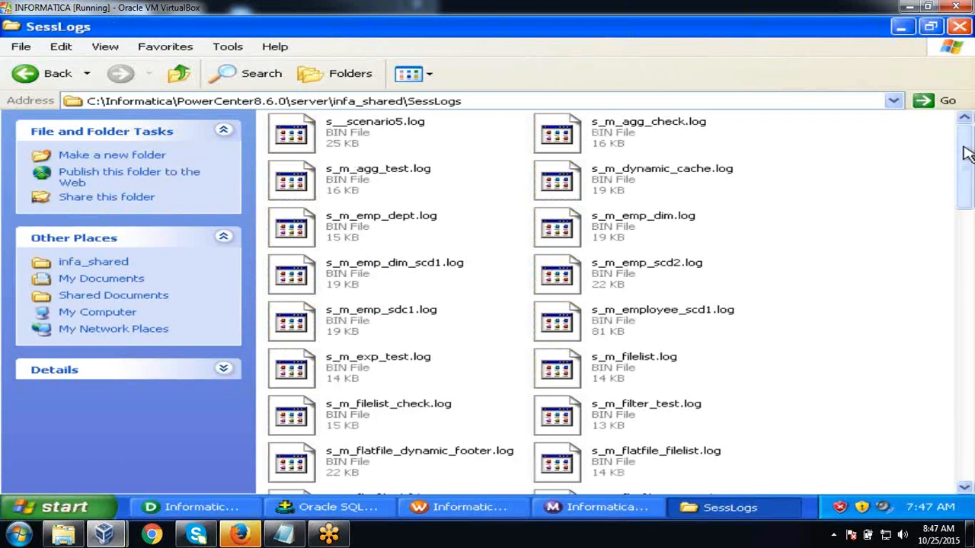
left_click_drag(965, 152, 968, 121)
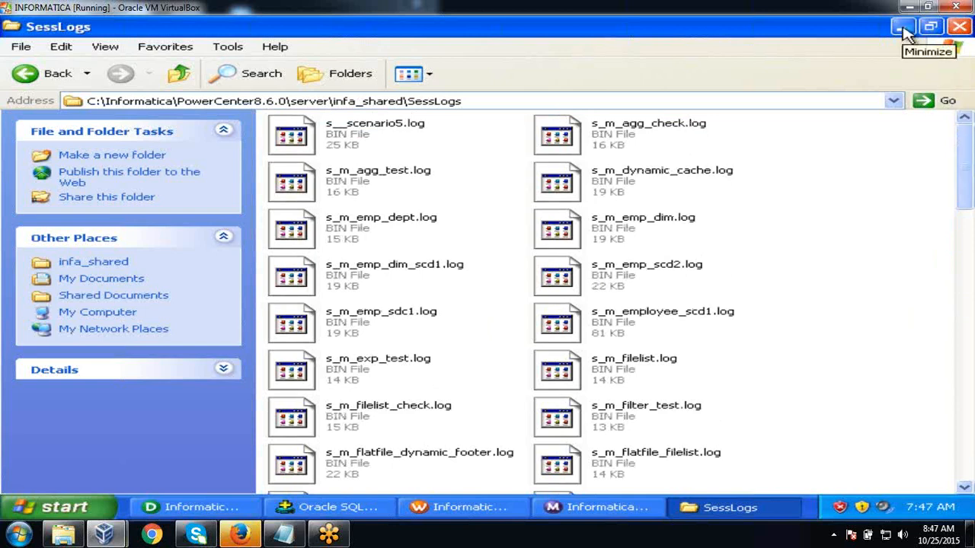
left_click(903, 29)
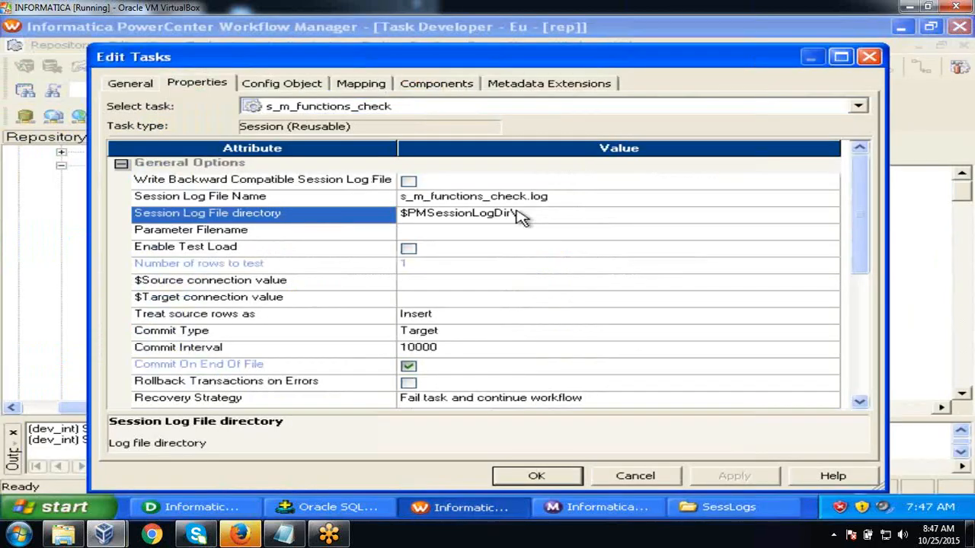
- Review the log directory, Parameter Filename, $Source and $Target values, then cancel without changes
left_click(561, 225)
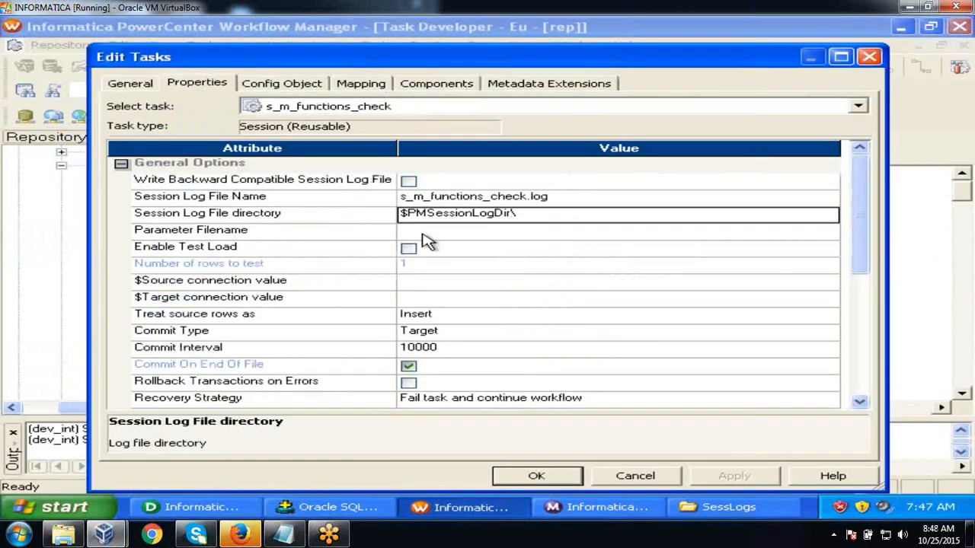
left_click(377, 236)
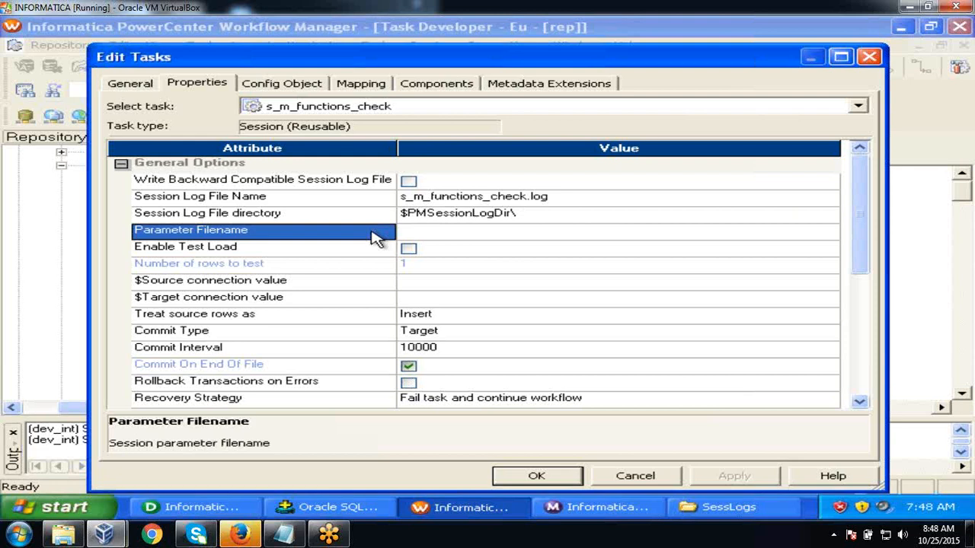
left_click(370, 290)
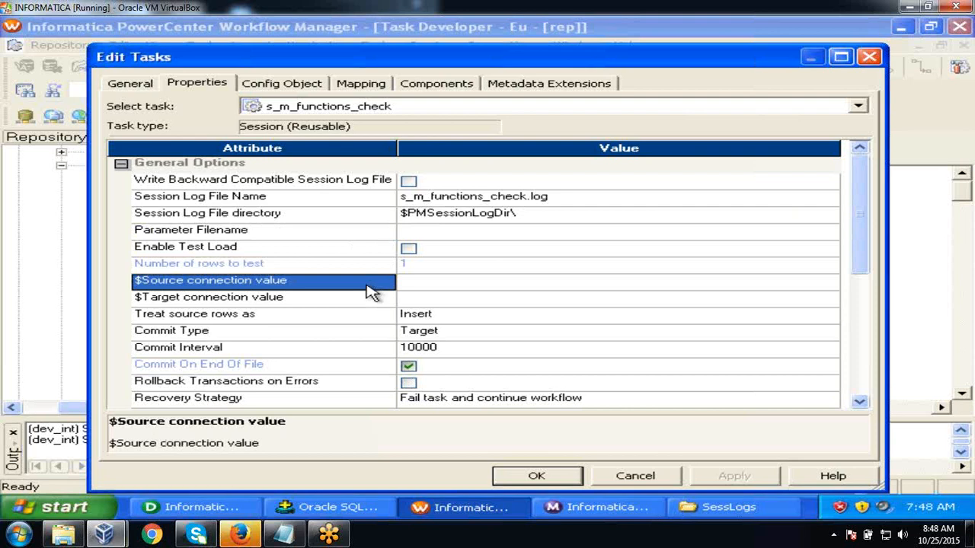
left_click(370, 297)
left_click(364, 283)
left_click(366, 300)
left_click(361, 285)
left_click(361, 305)
left_click(359, 286)
left_click(615, 480)
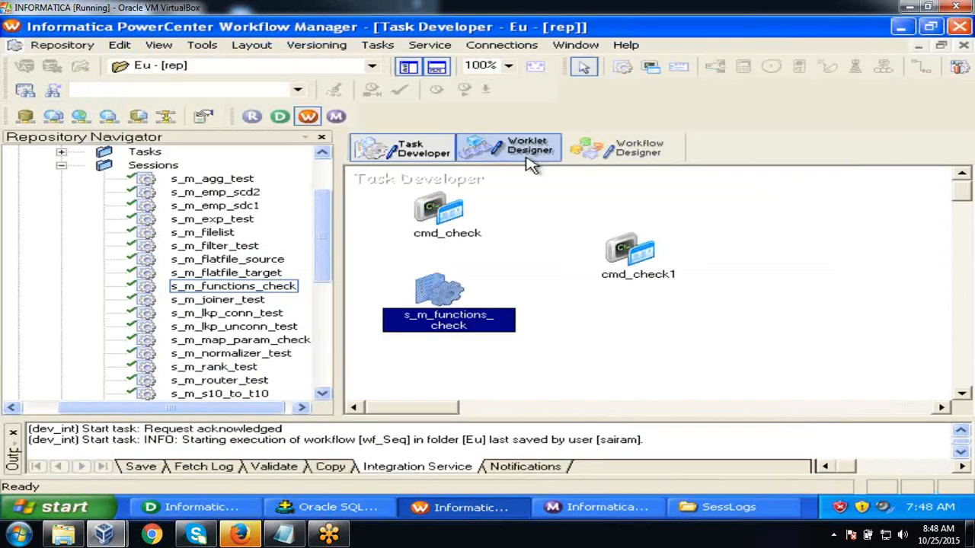
- Place session s_m_lkp_conn_test on the Task Developer canvas and open its lkp_test lookup settings
mouse_move(322, 224)
left_mouse_down()
mouse_move(318, 289)
mouse_move(326, 239)
left_mouse_up()
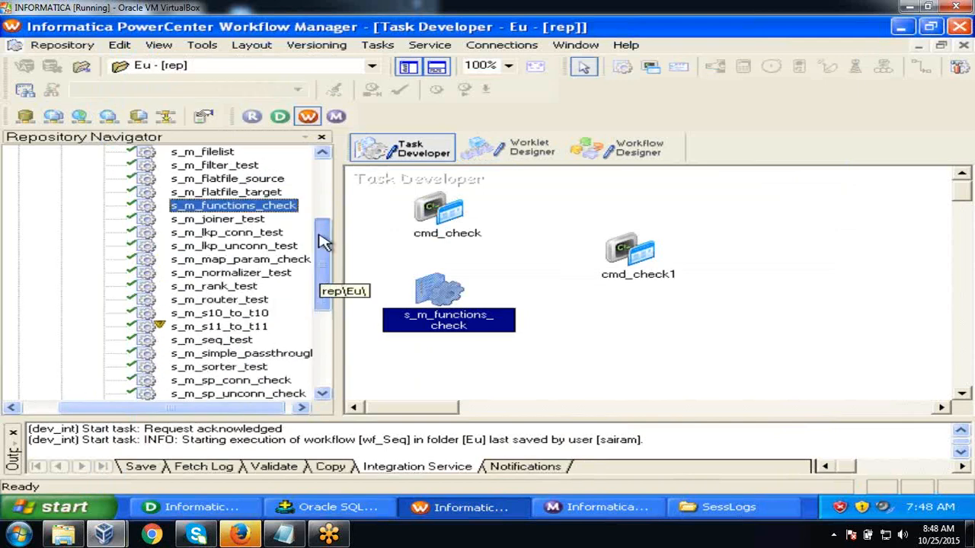
left_click(268, 243)
left_click_drag(268, 242, 559, 251)
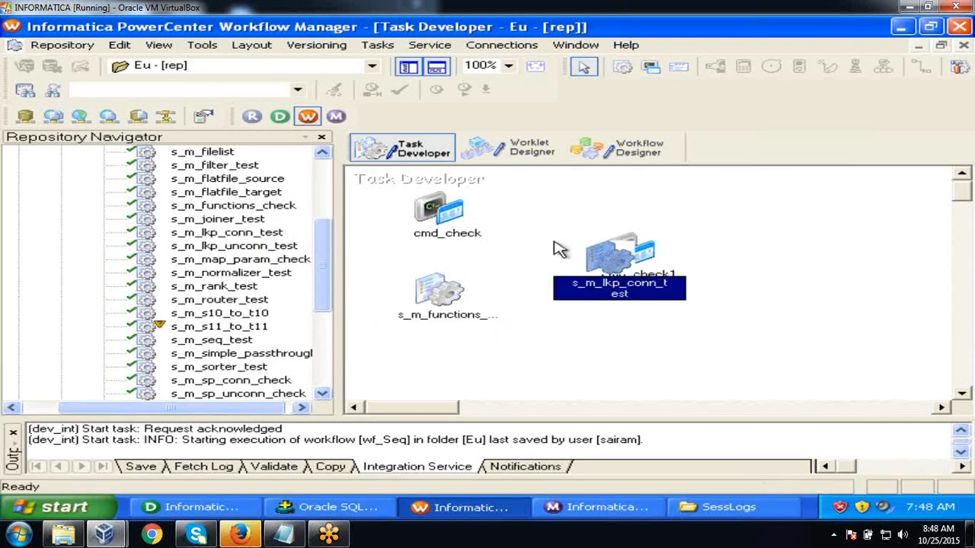
double_click(611, 255)
left_click(361, 83)
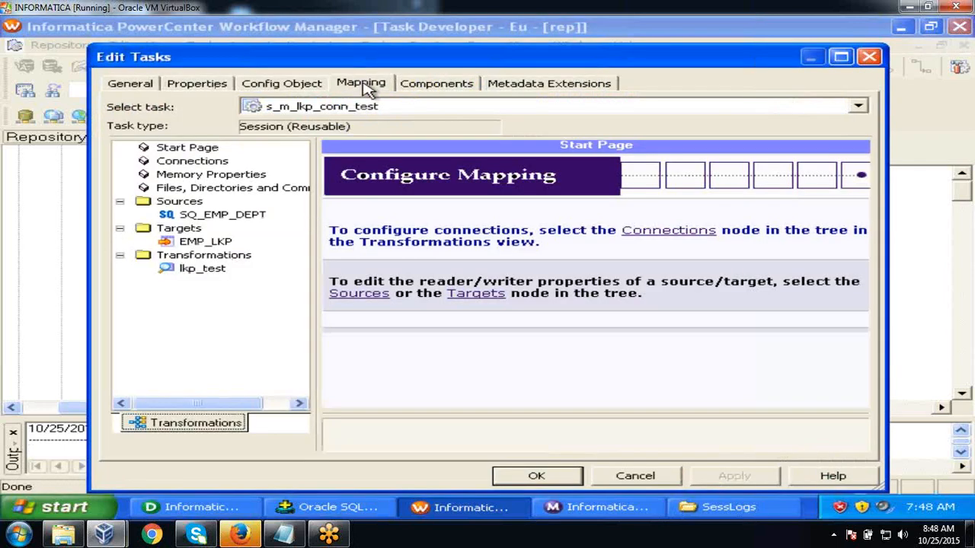
left_click(202, 269)
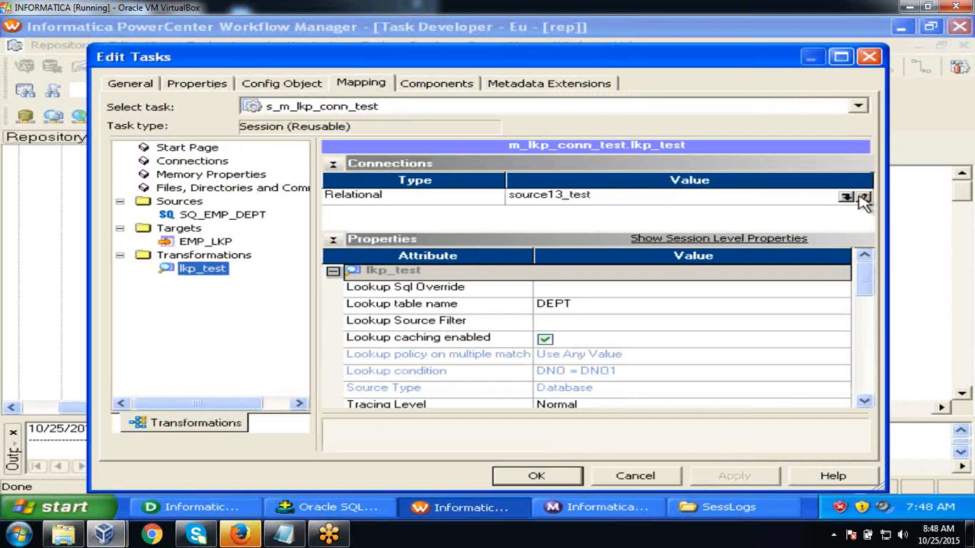
- Set the lkp_test lookup connection to the $Source connection variable
left_click(847, 198)
left_click(846, 197)
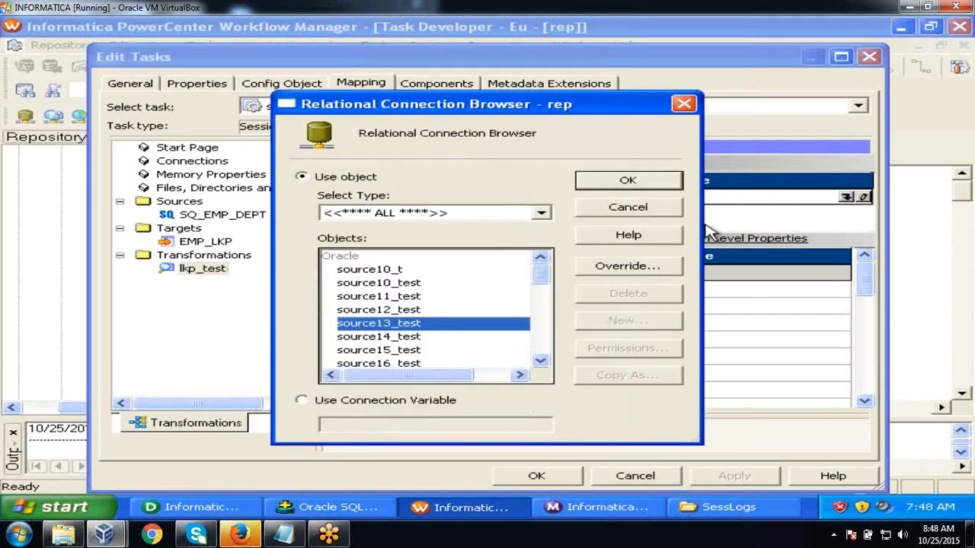
left_click(350, 403)
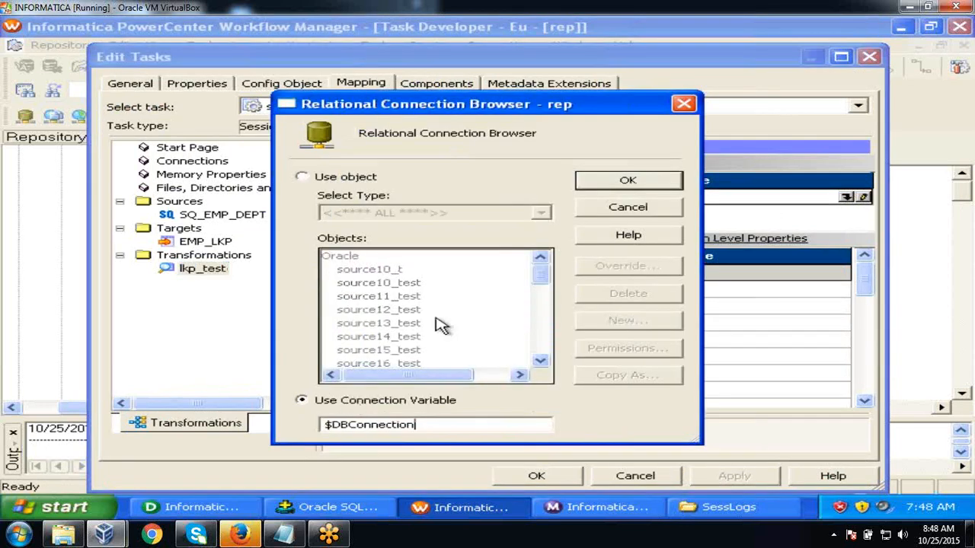
left_click(640, 181)
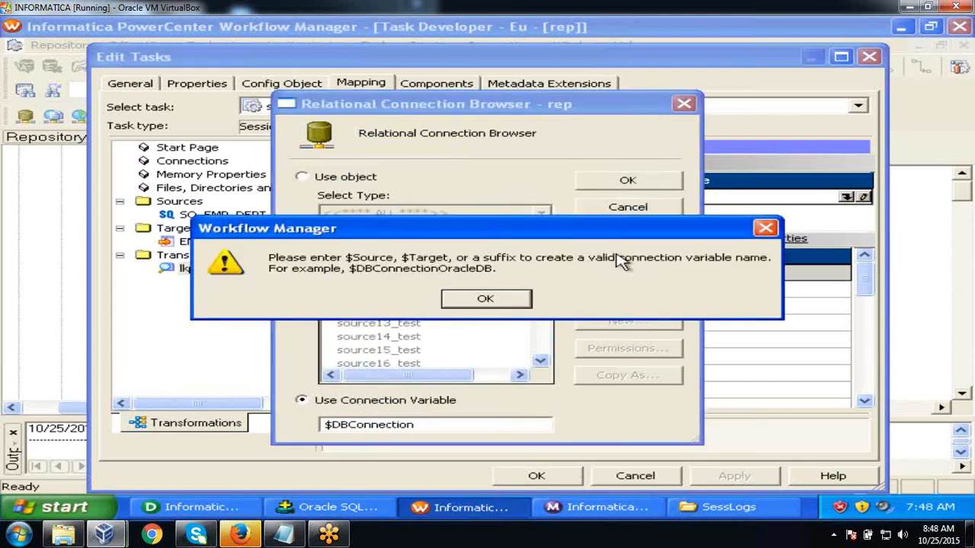
left_click(503, 299)
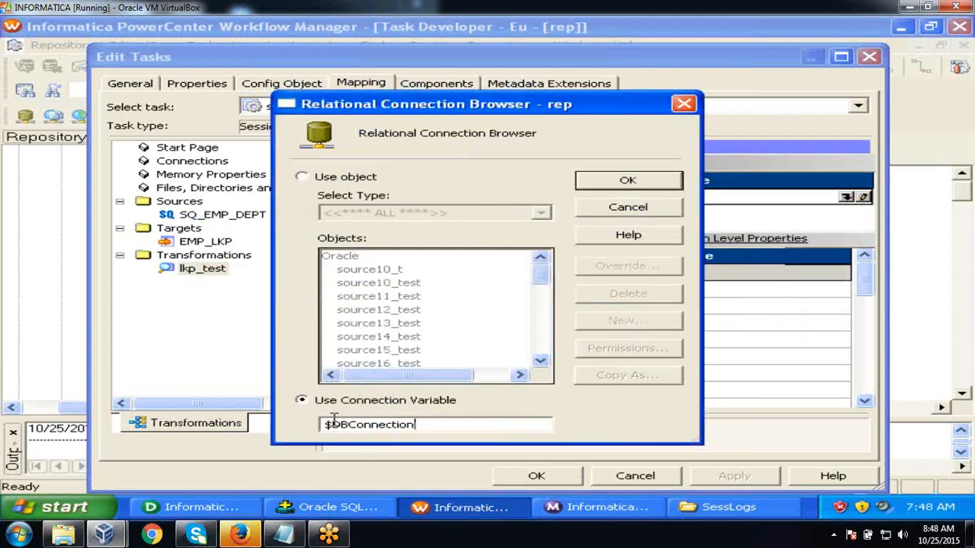
left_click(334, 425)
left_click_drag(333, 424, 424, 415)
type("Source")
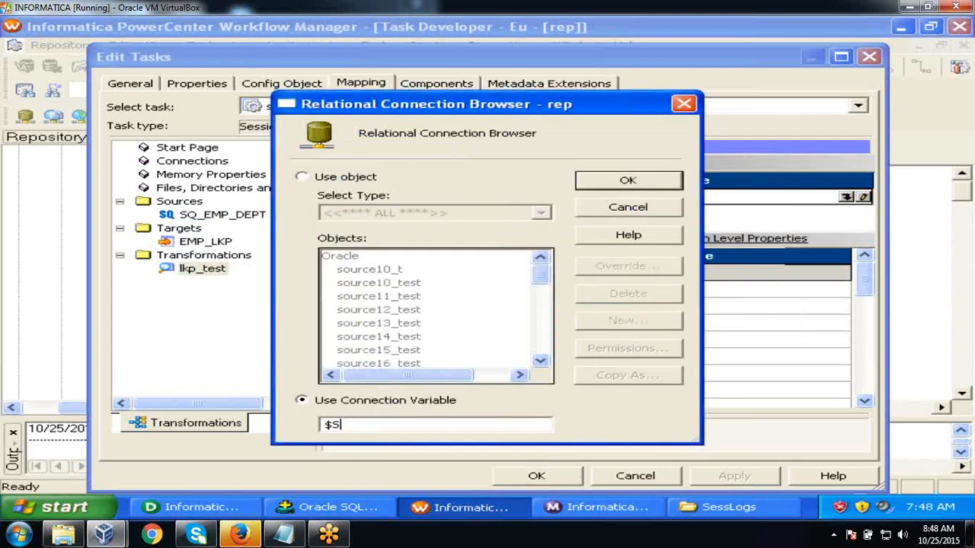
left_click(642, 185)
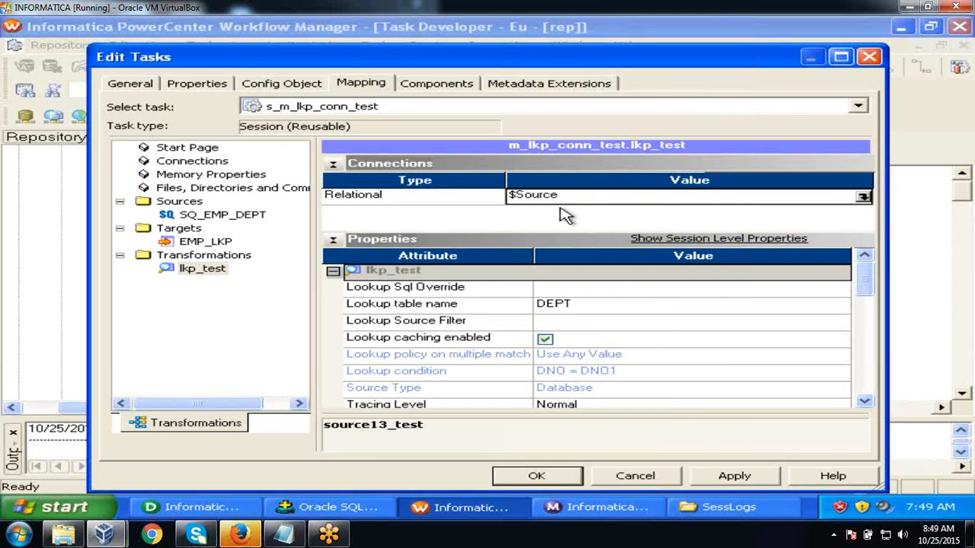
left_click(201, 82)
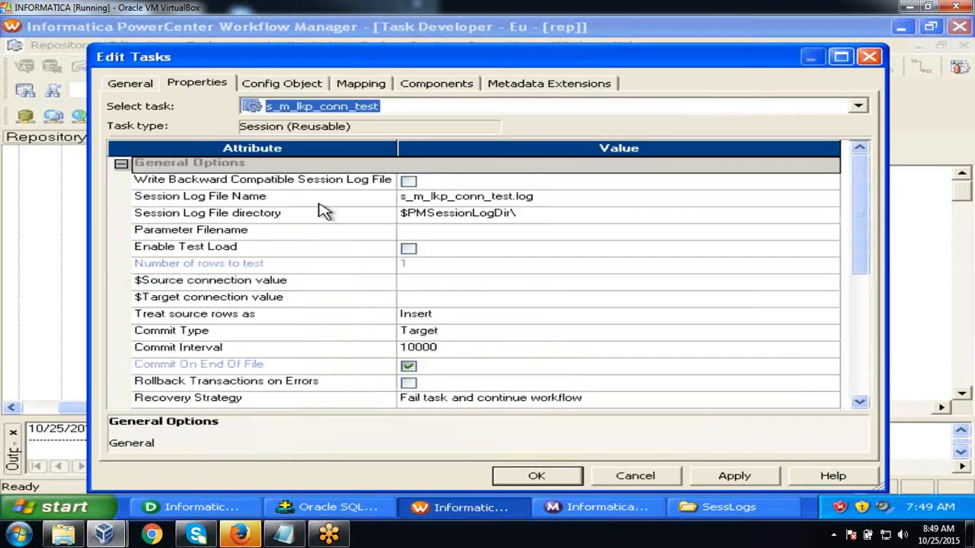
left_click(330, 287)
left_click(513, 288)
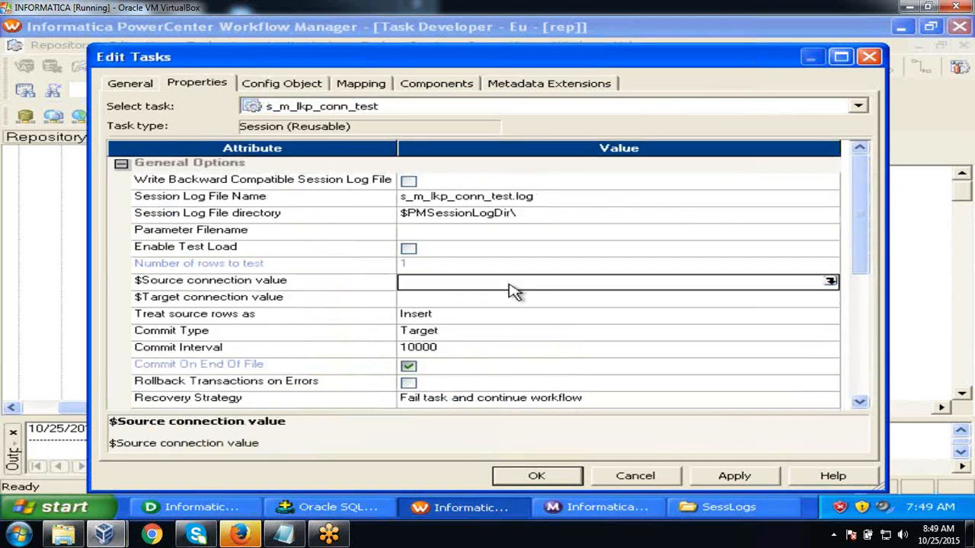
left_click(829, 281)
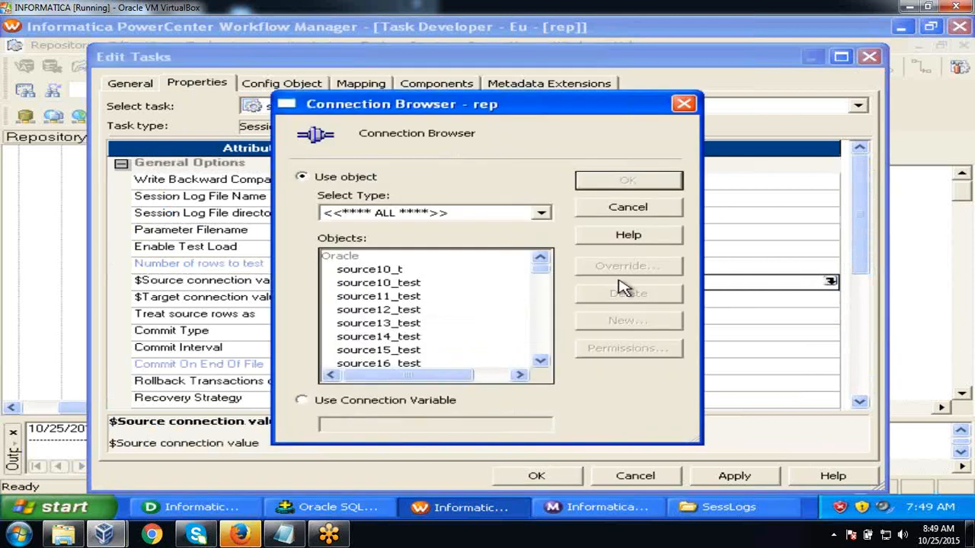
left_click(392, 323)
left_click(621, 179)
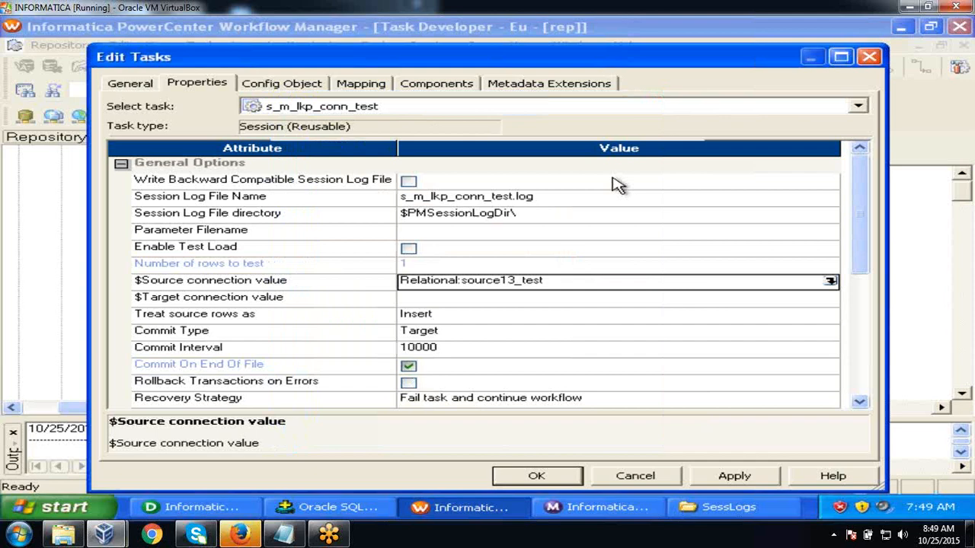
- Check the $Target connection value and keep Treat source rows as Insert
left_click(373, 81)
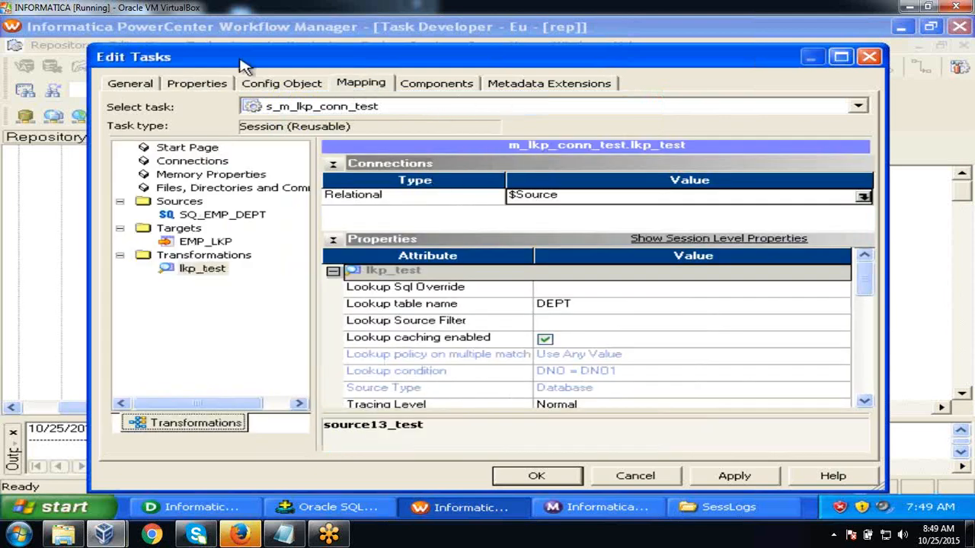
left_click(208, 88)
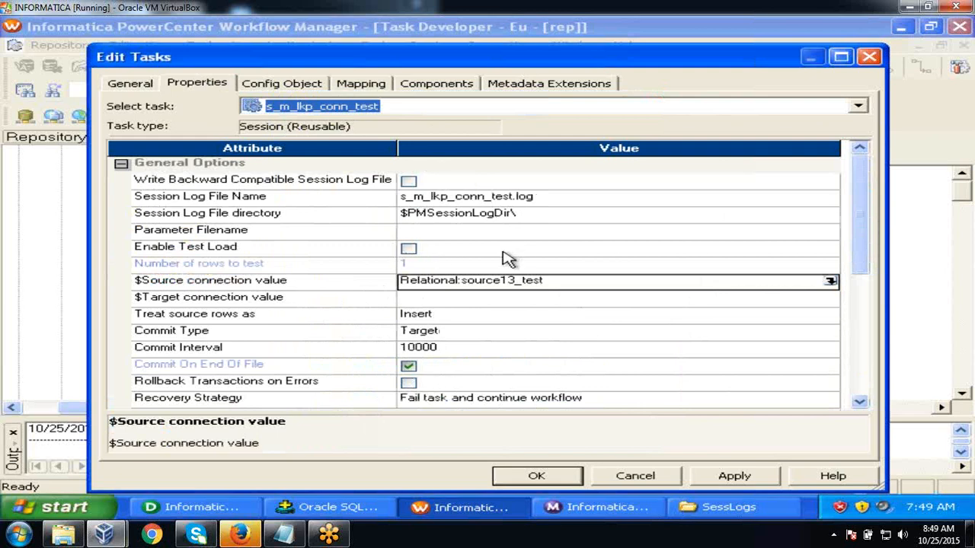
left_click(479, 302)
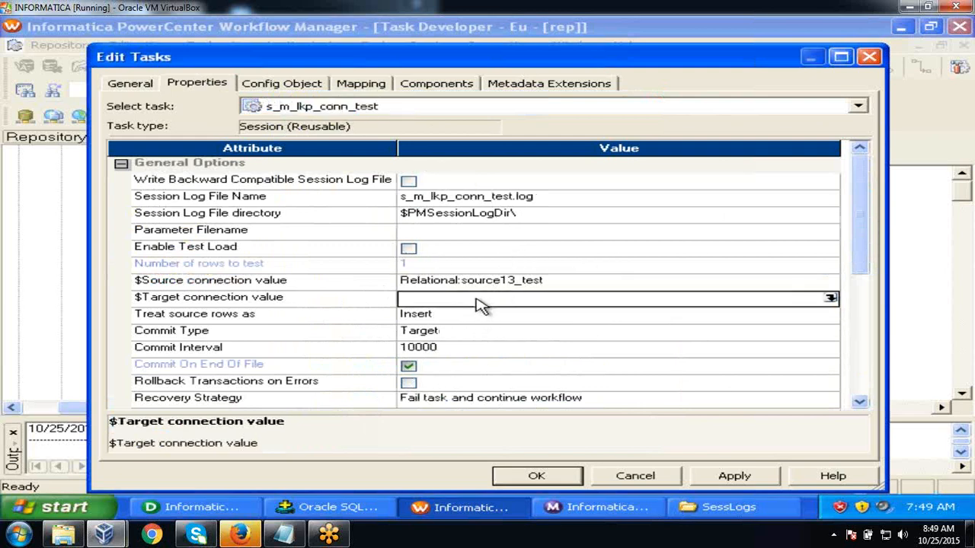
left_click(473, 318)
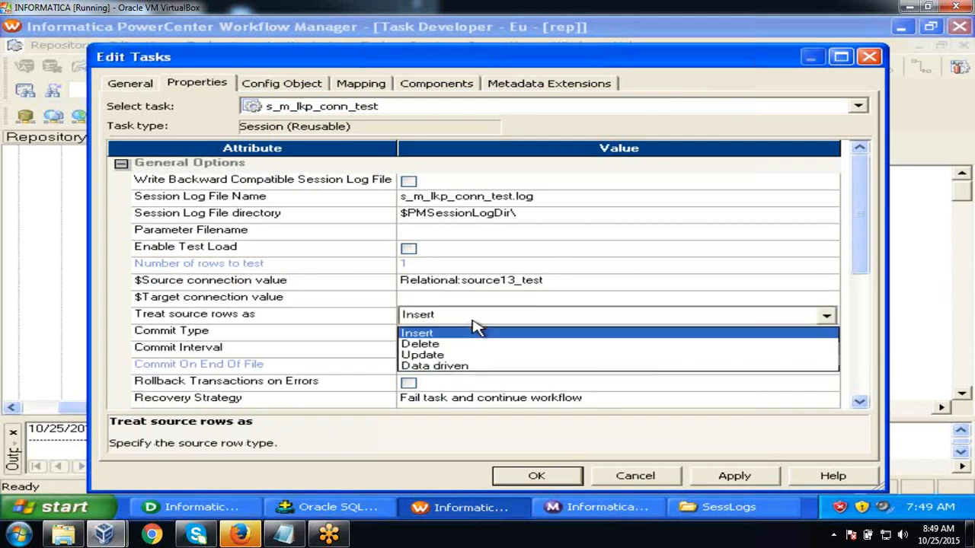
left_click(478, 333)
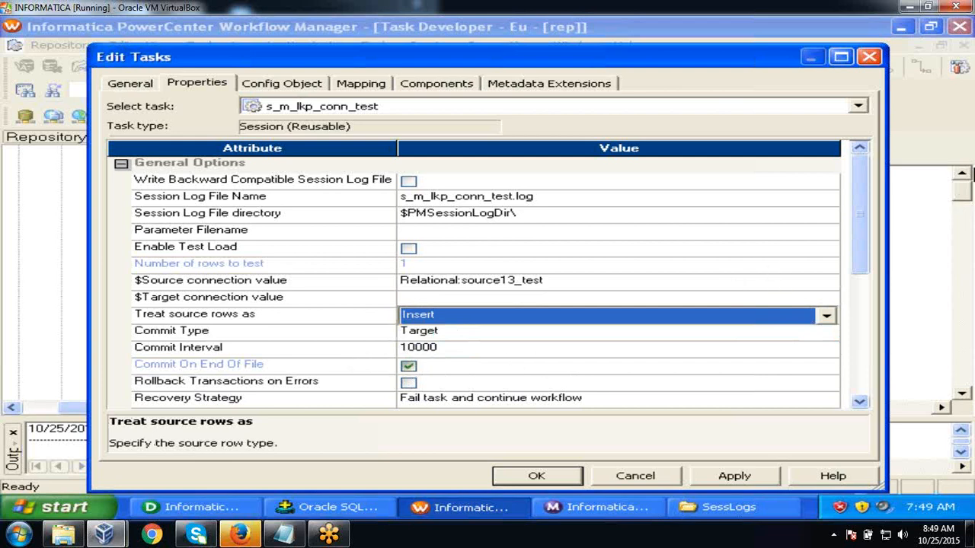
left_click_drag(853, 191, 856, 280)
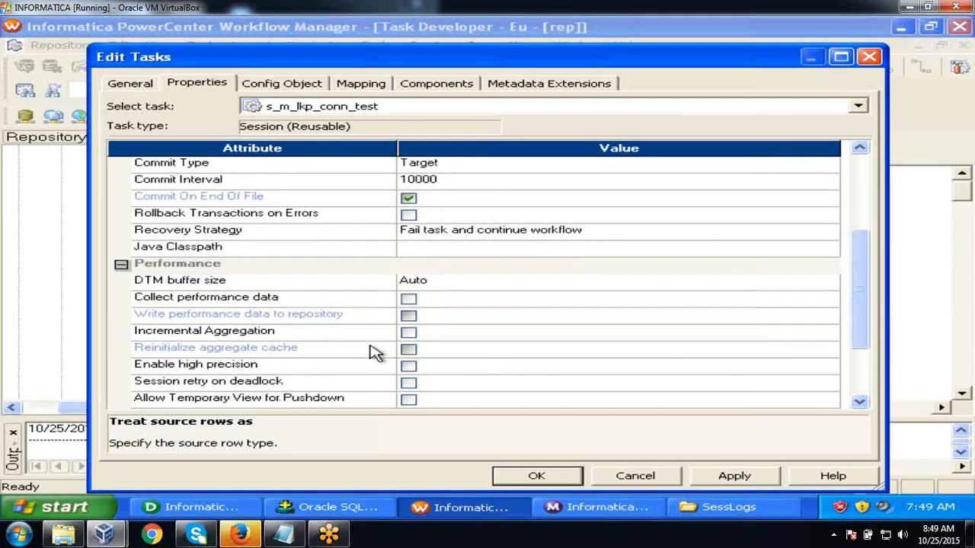
- Set Stop on errors to 1 in the Config Object settings and apply
left_click(302, 84)
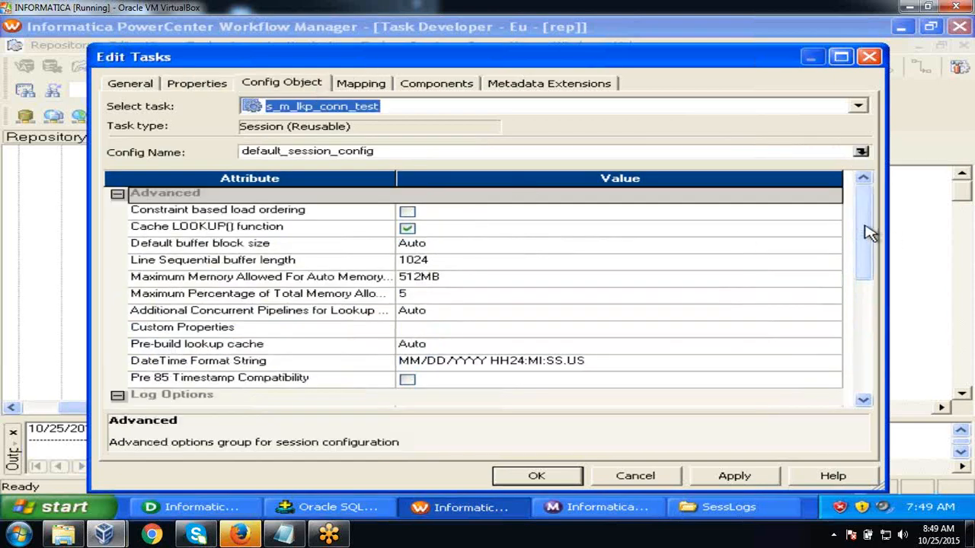
left_click_drag(870, 233, 870, 311)
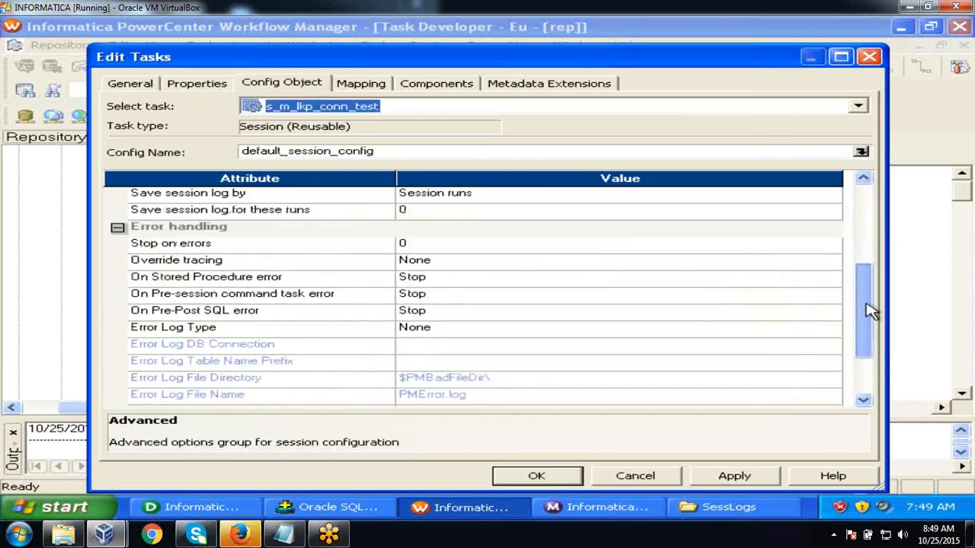
left_click(545, 248)
type("1")
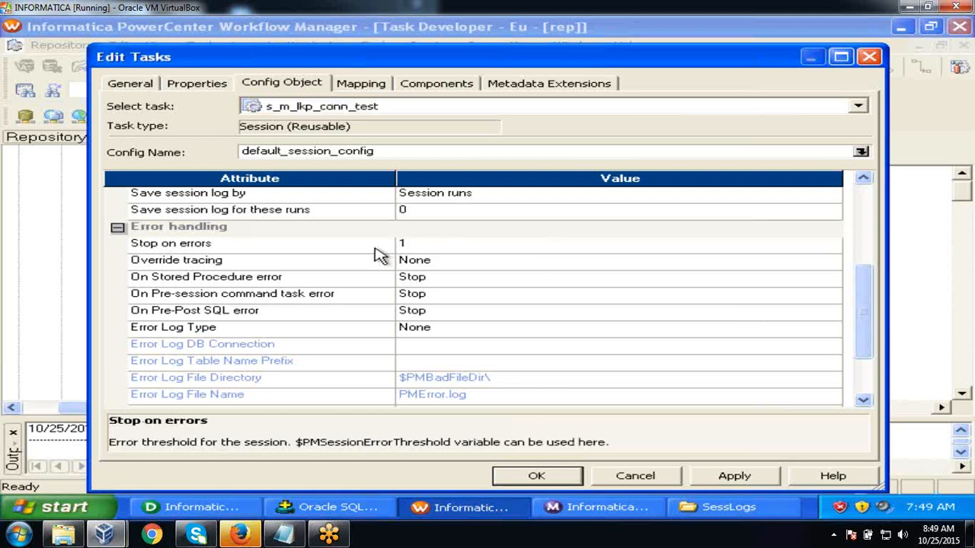
left_click(339, 252)
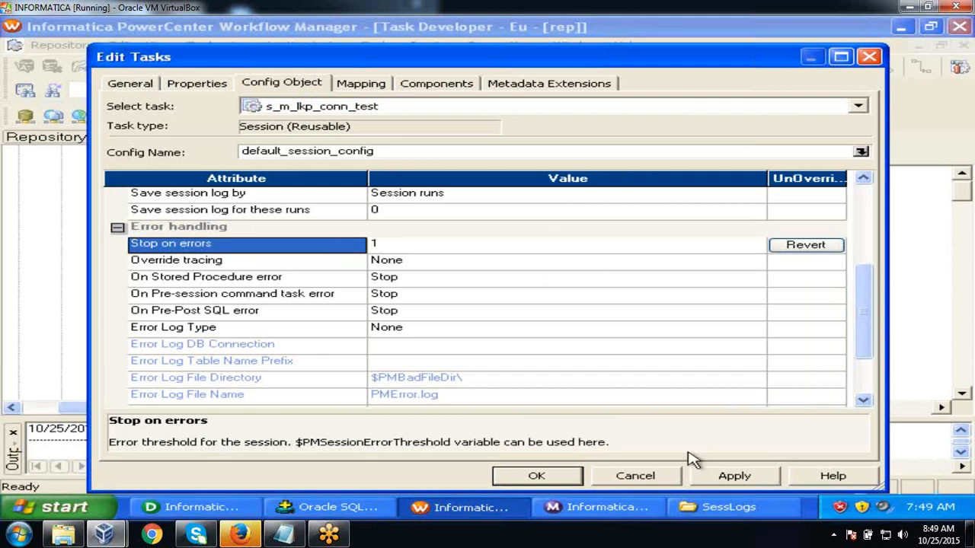
left_click(731, 482)
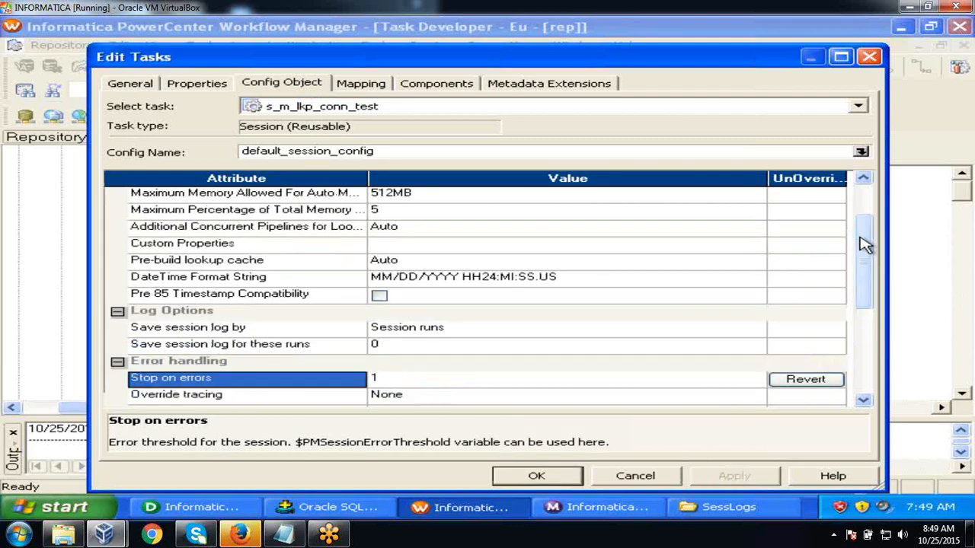
- Keep 3 session log runs and save session logs by Session timestamp
left_click(482, 334)
left_click(481, 336)
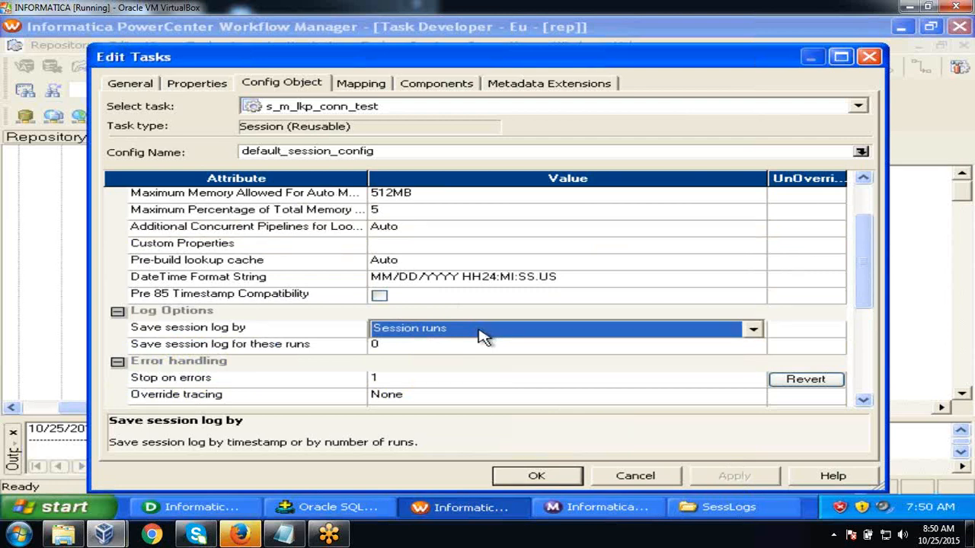
left_click(481, 336)
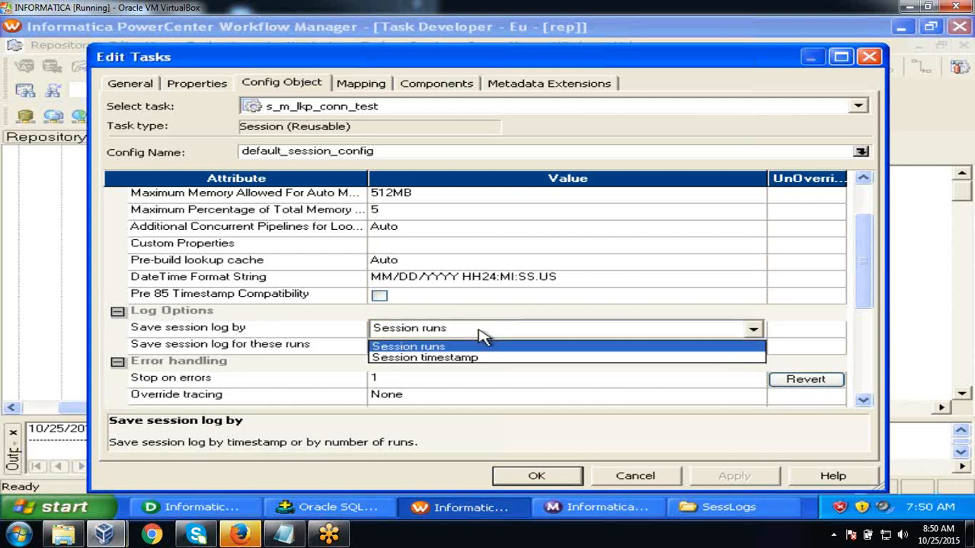
left_click(479, 349)
left_click(474, 350)
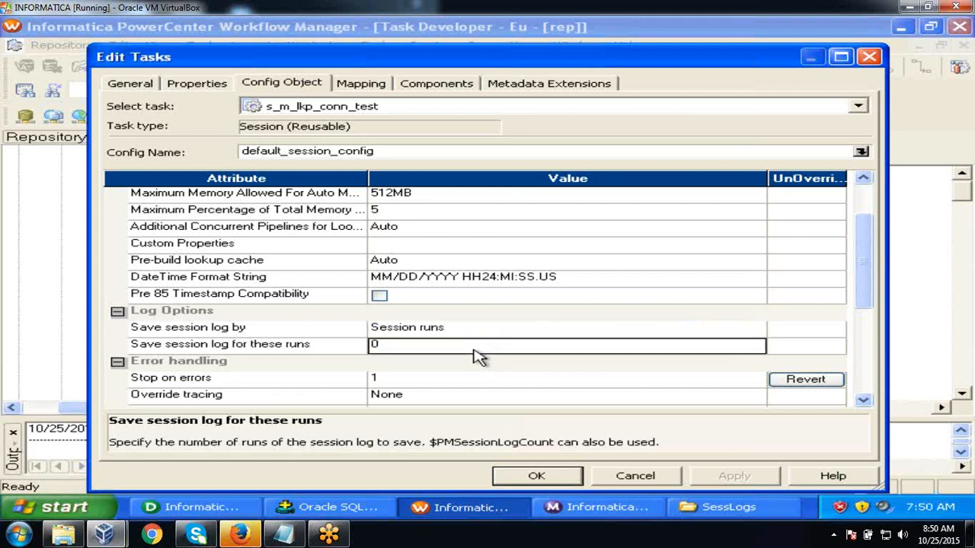
type("3")
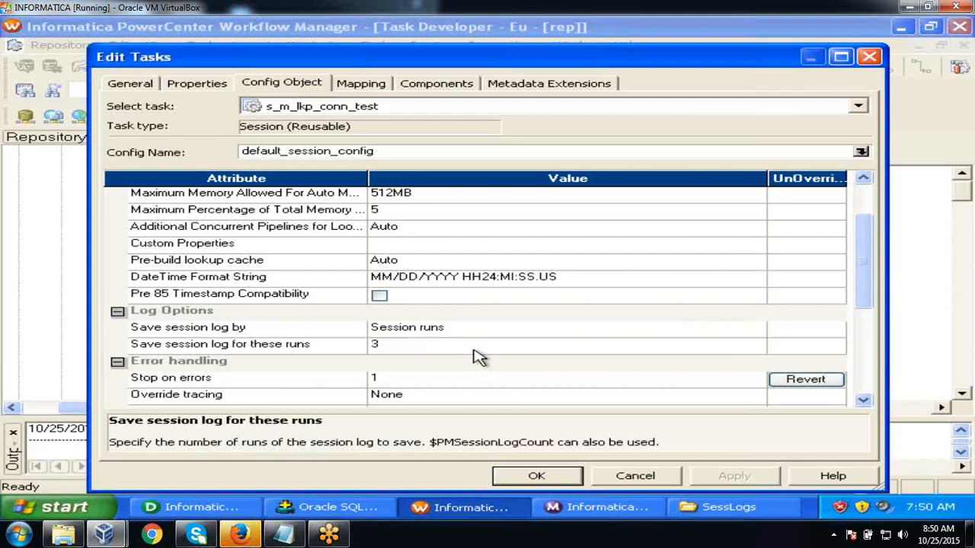
left_click(348, 350)
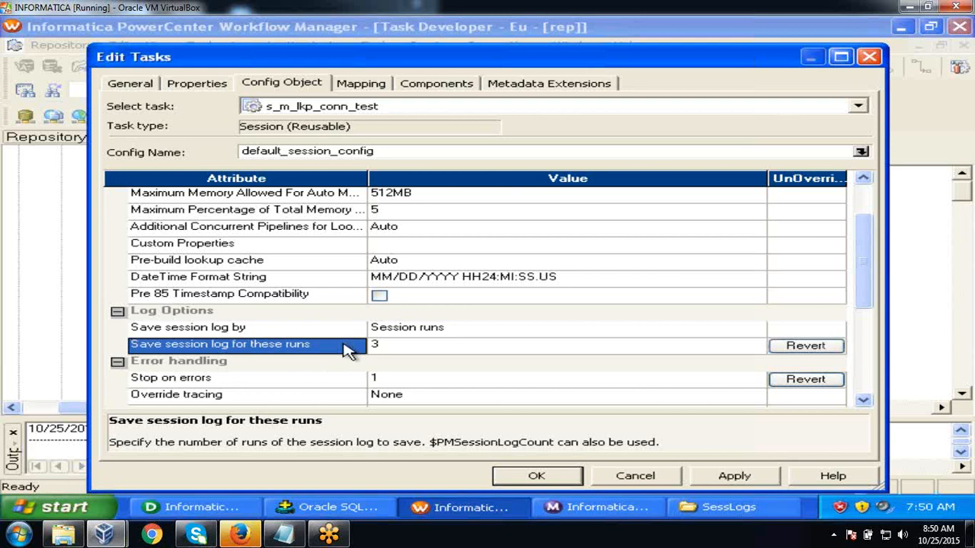
left_click(505, 333)
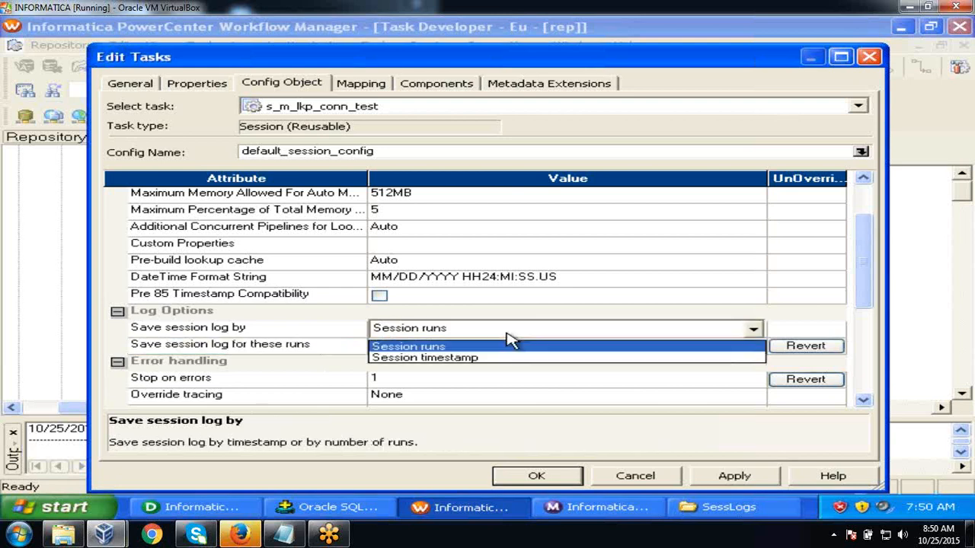
left_click(498, 358)
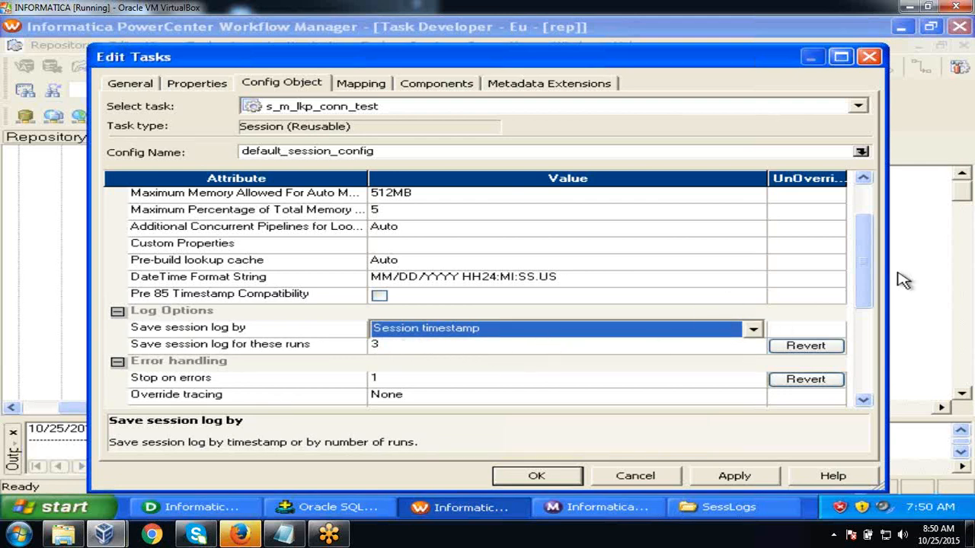
- Set Override tracing under Error handling to Verbose Data
left_click_drag(866, 267, 866, 324)
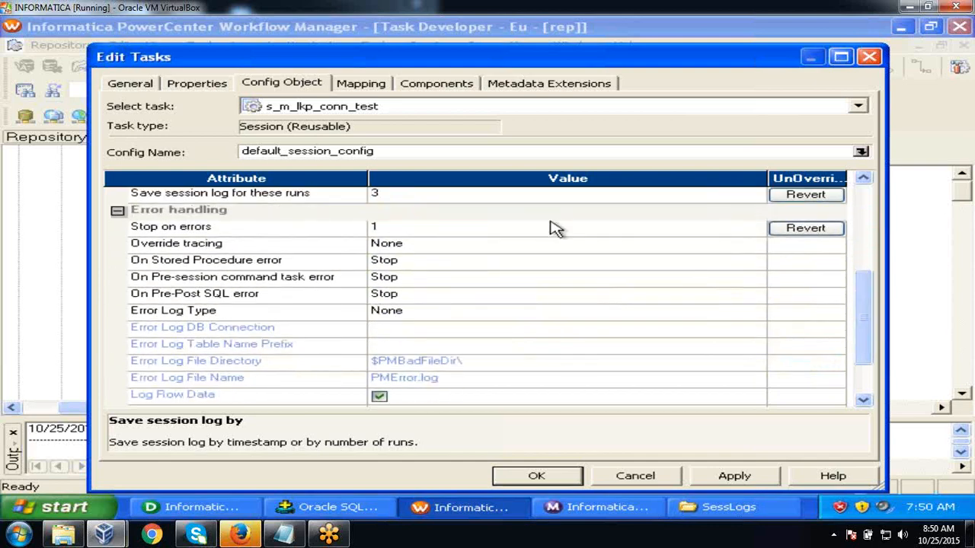
left_click(520, 232)
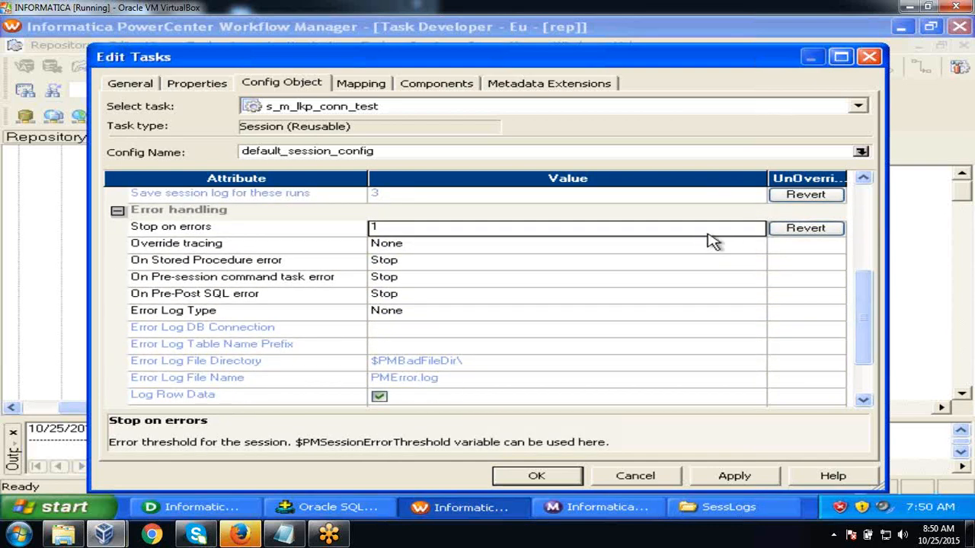
left_click(513, 249)
left_click(512, 247)
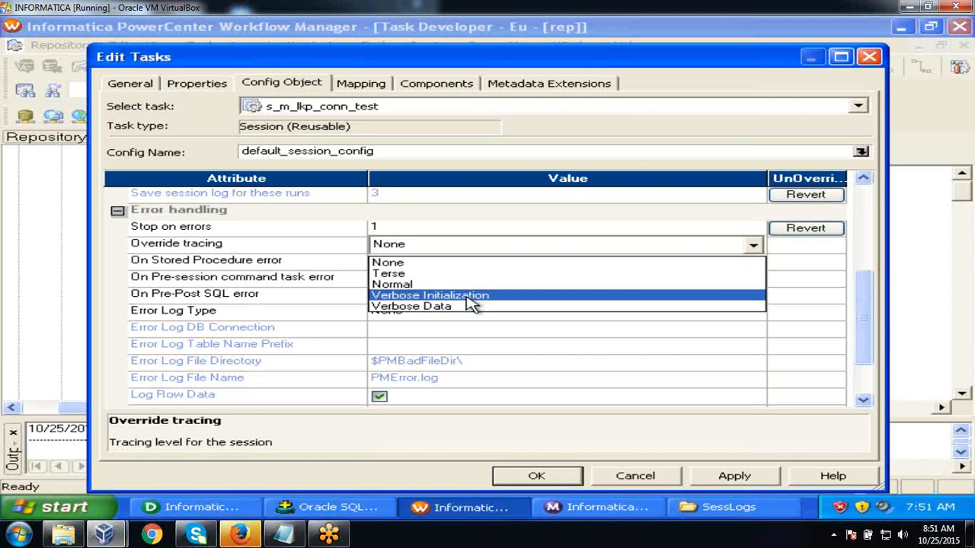
left_click(467, 306)
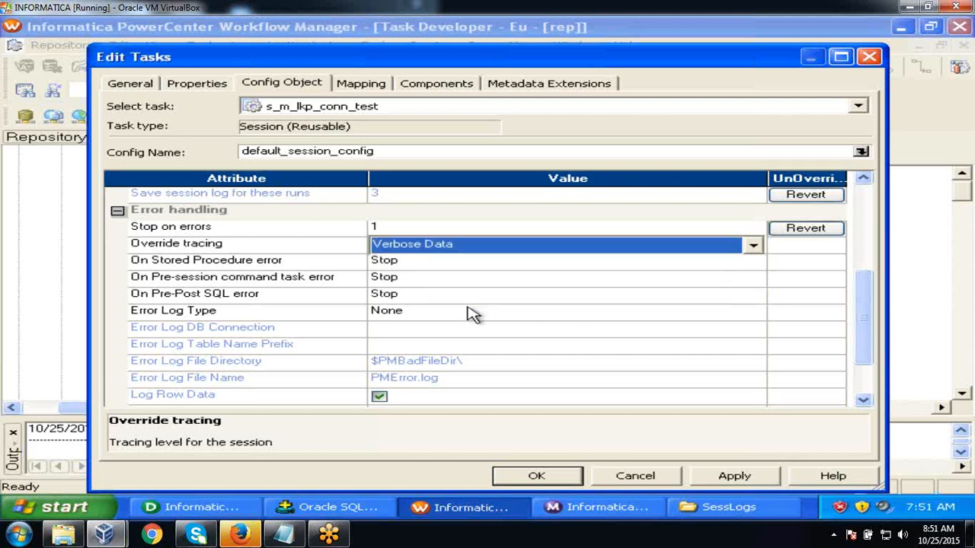
left_click(342, 248)
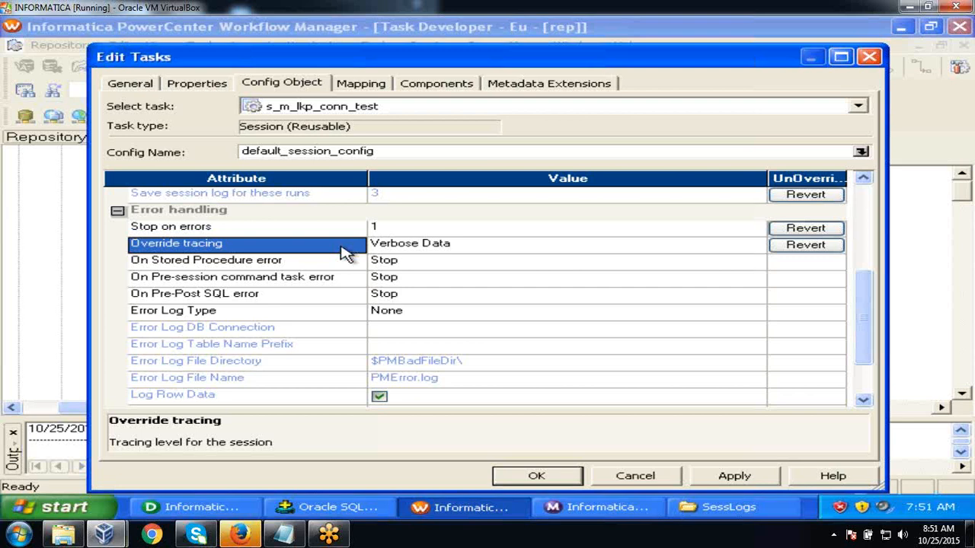
left_click(475, 248)
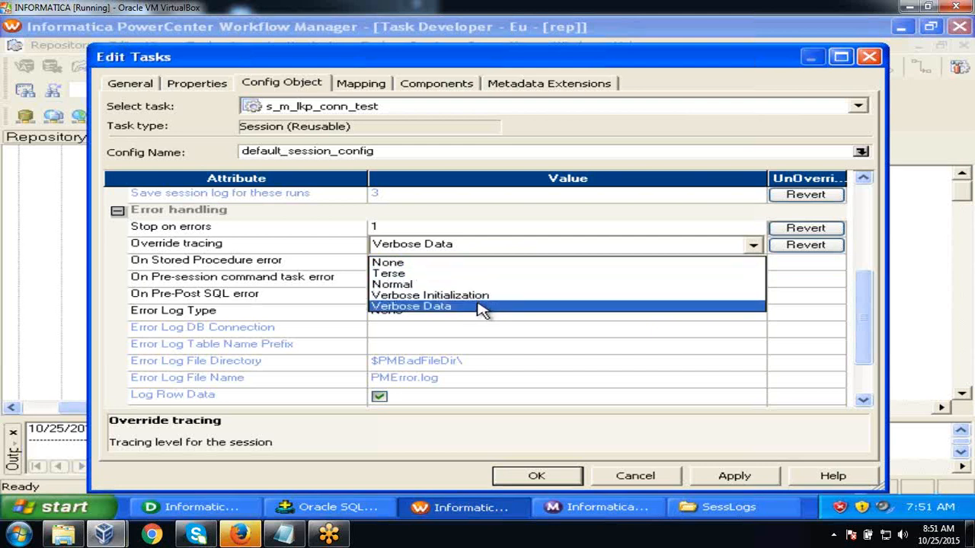
left_click(482, 306)
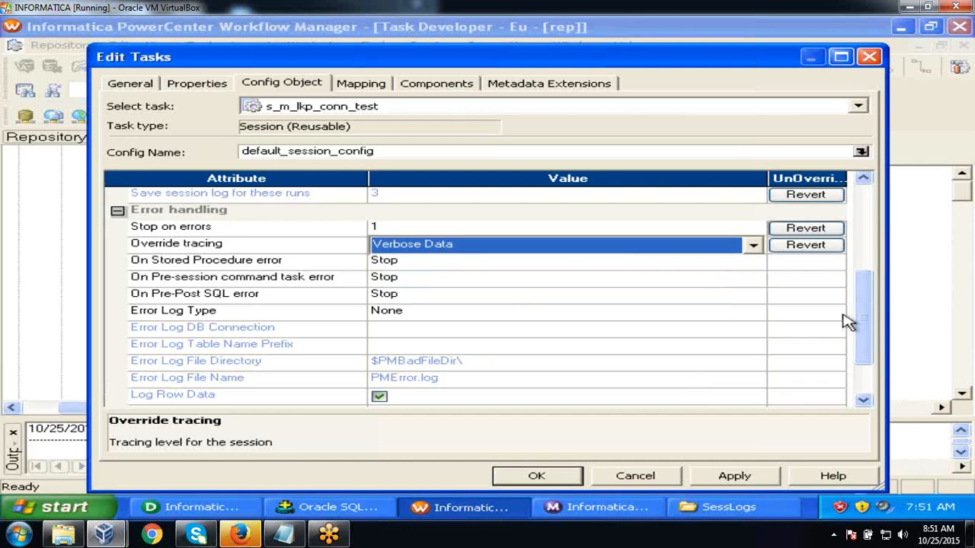
left_click_drag(859, 310, 861, 205)
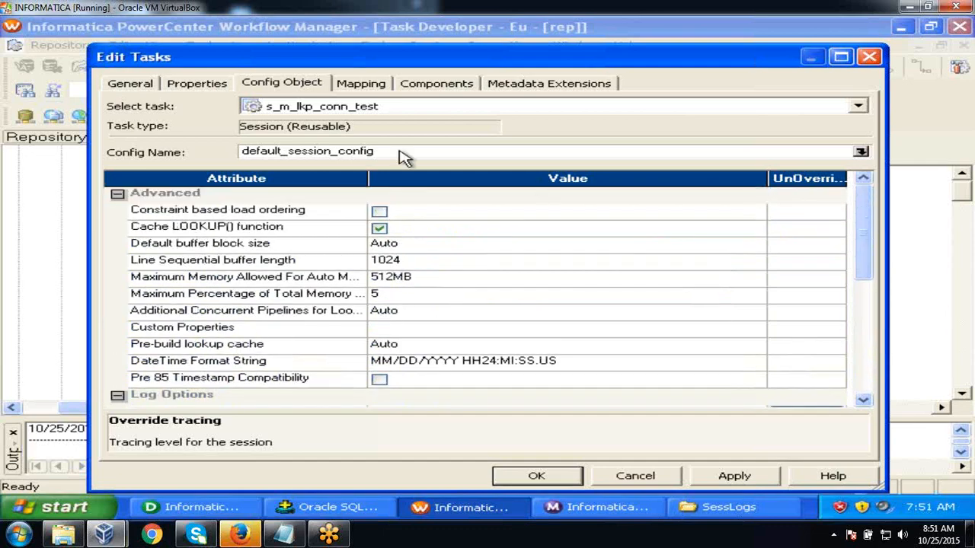
- Look through the Mapping and Components tabs, then view the empty Metadata Extensions list
left_click(364, 84)
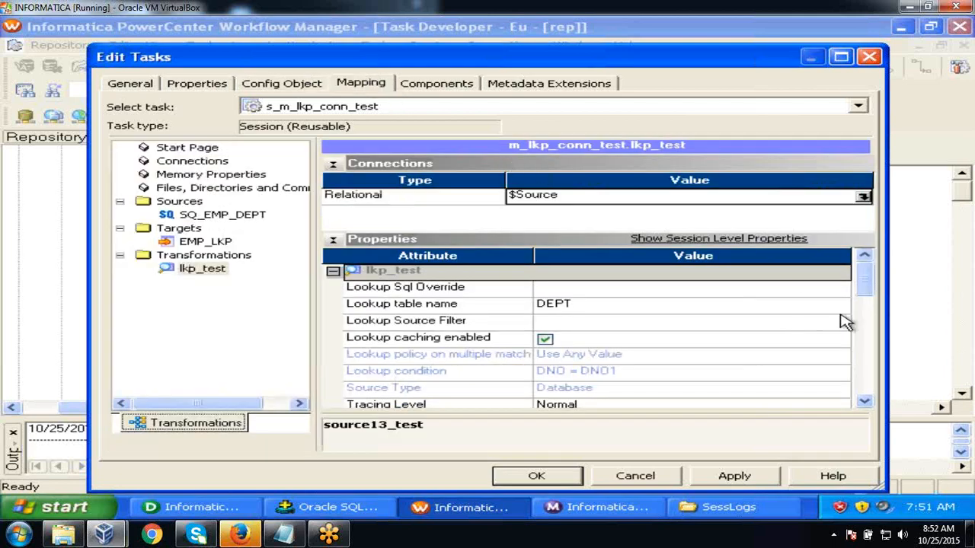
mouse_move(864, 278)
left_mouse_down()
mouse_move(864, 354)
mouse_move(864, 280)
left_mouse_up()
left_click(421, 85)
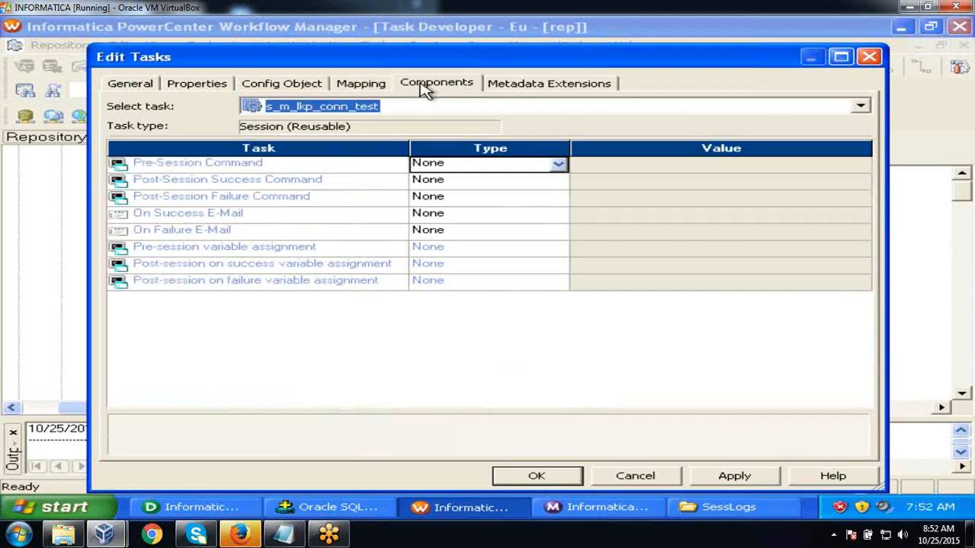
left_click(511, 84)
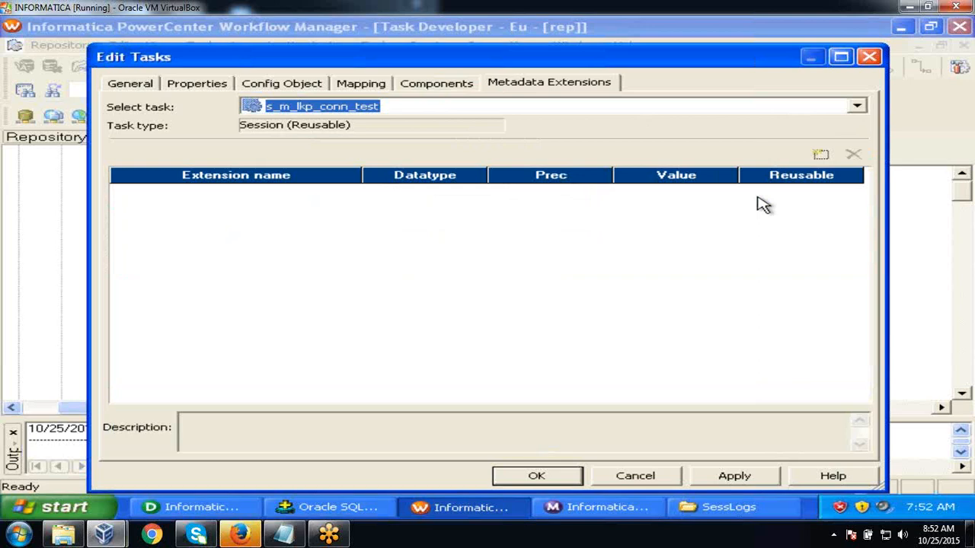
- Add three metadata extensions and rename the first one to DEVELOPER_NAME
left_click(820, 154)
left_click(820, 154)
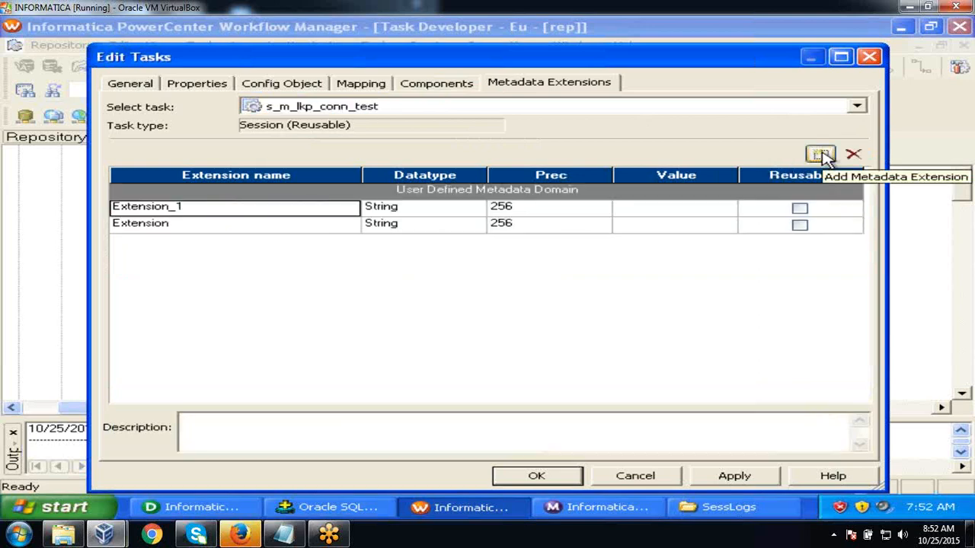
left_click(820, 155)
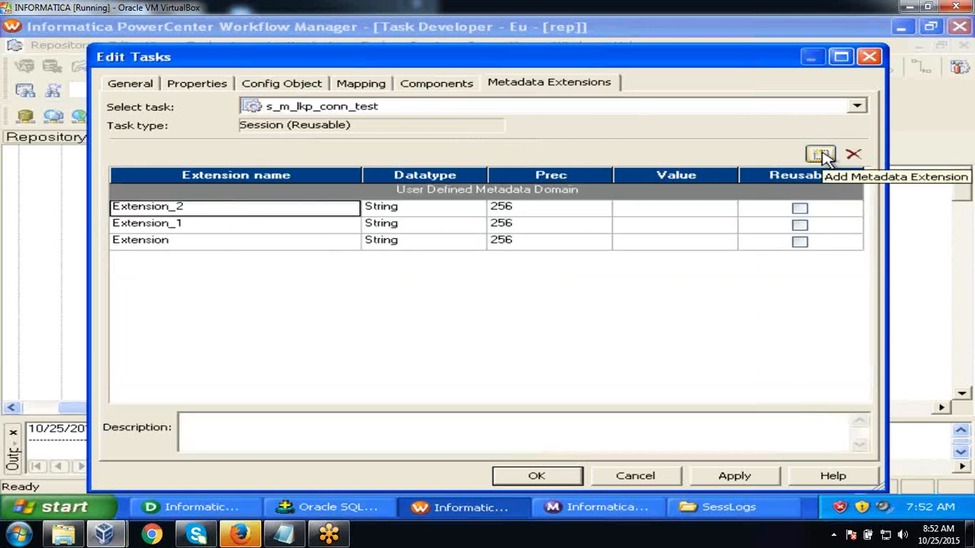
left_click(315, 210)
type("DEL")
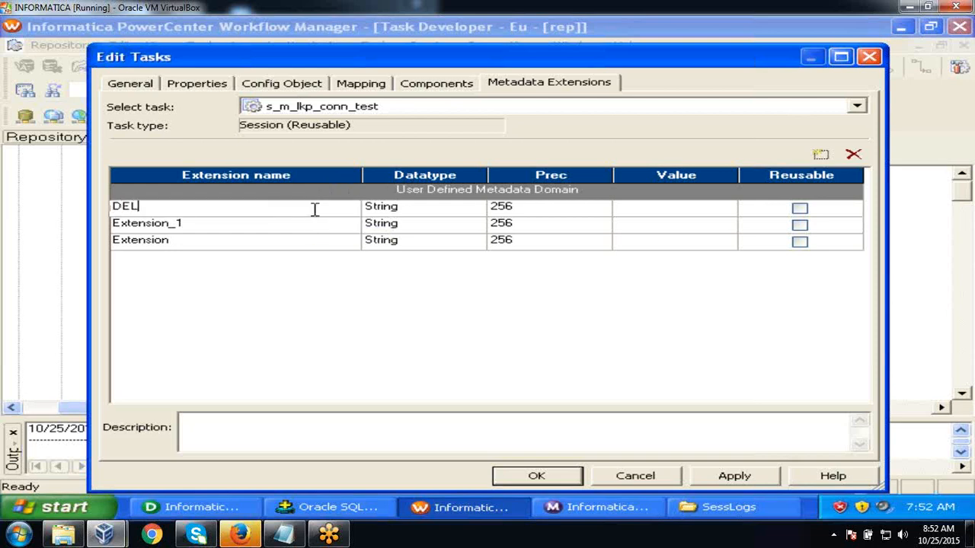
key("BackSpace")
type("VELOPER_NAME")
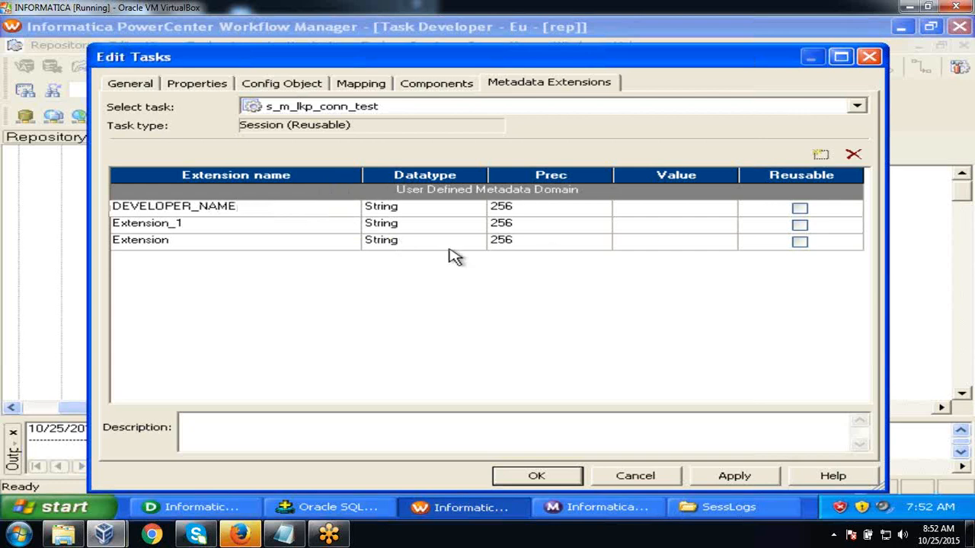
left_click(655, 207)
type("V")
key("BackSpace")
type("SUBBAR")
key("BackSpace")
key("BackSpace")
key("BackSpace")
key("BackSpace")
key("BackSpace")
key("BackSpace")
- Rename the other two metadata extensions to PHONE and MAIL
left_click(294, 223)
type("PP")
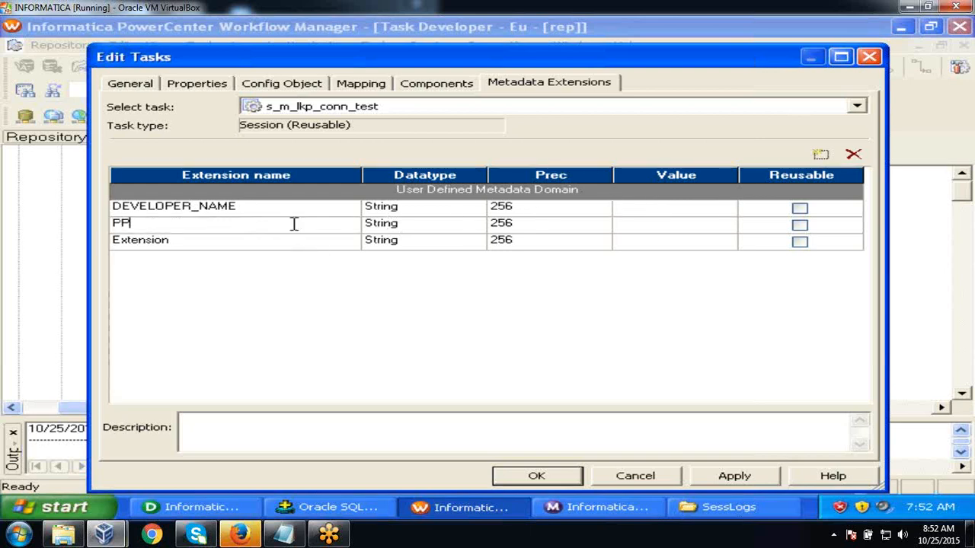
key("BackSpace")
type("HONE")
left_click(278, 247)
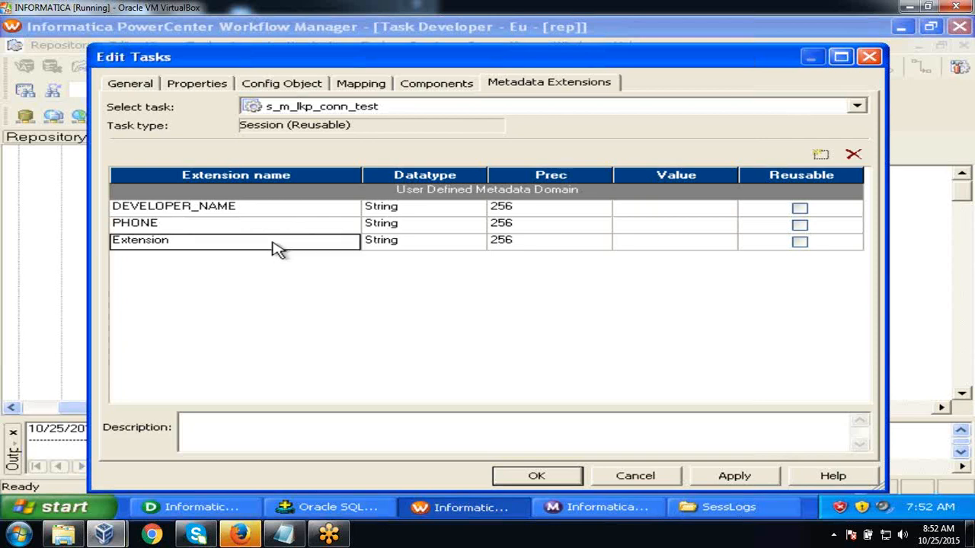
type("MAIL")
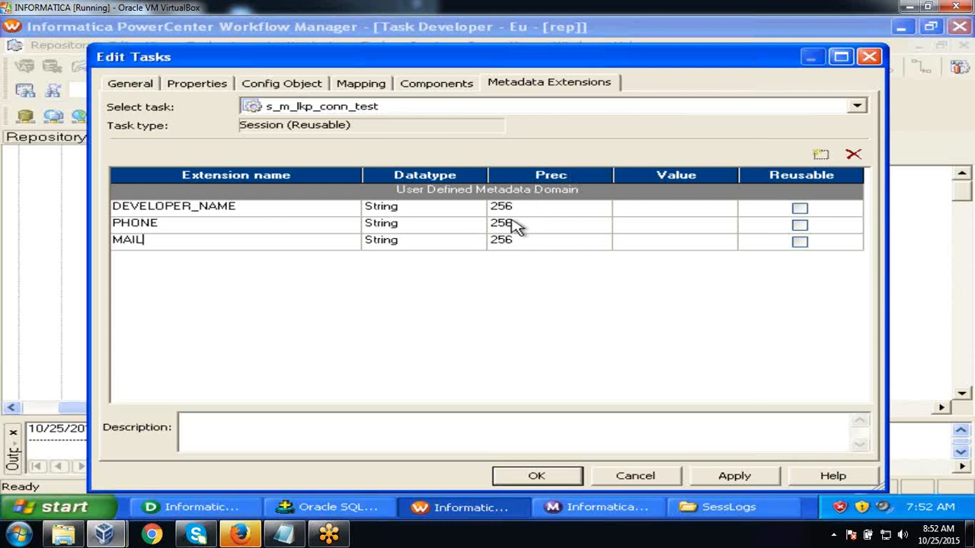
left_click(449, 85)
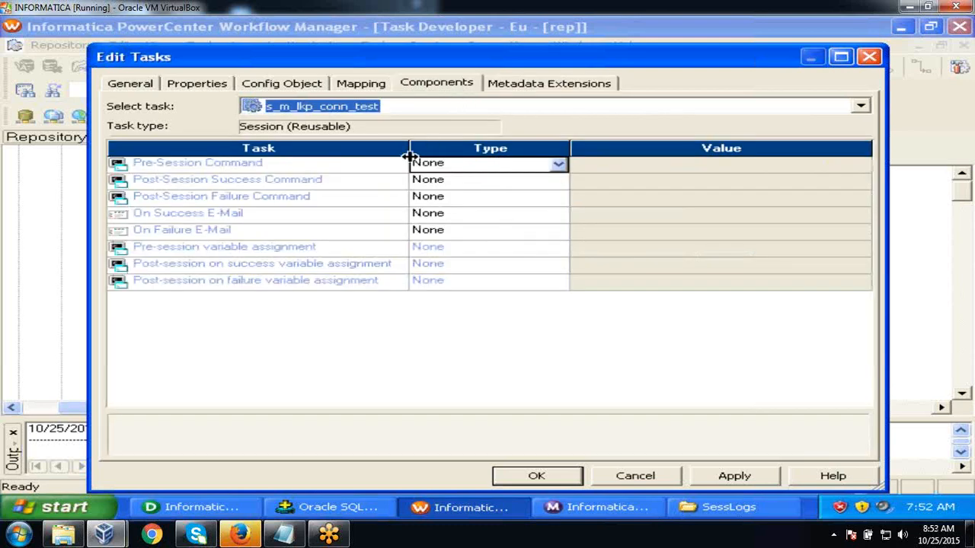
- Set the Pre-Session Command to the reusable cmd_check command task
left_click(332, 165)
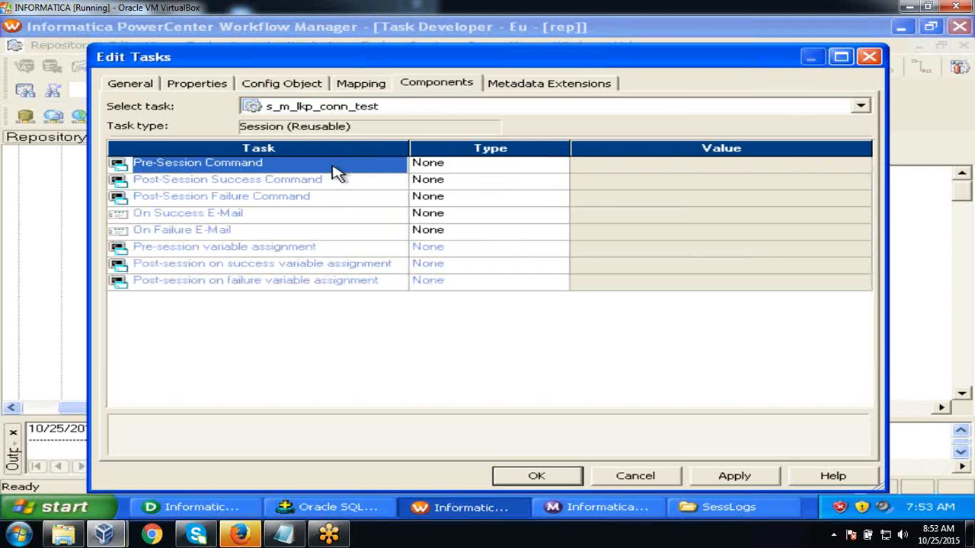
left_click(477, 169)
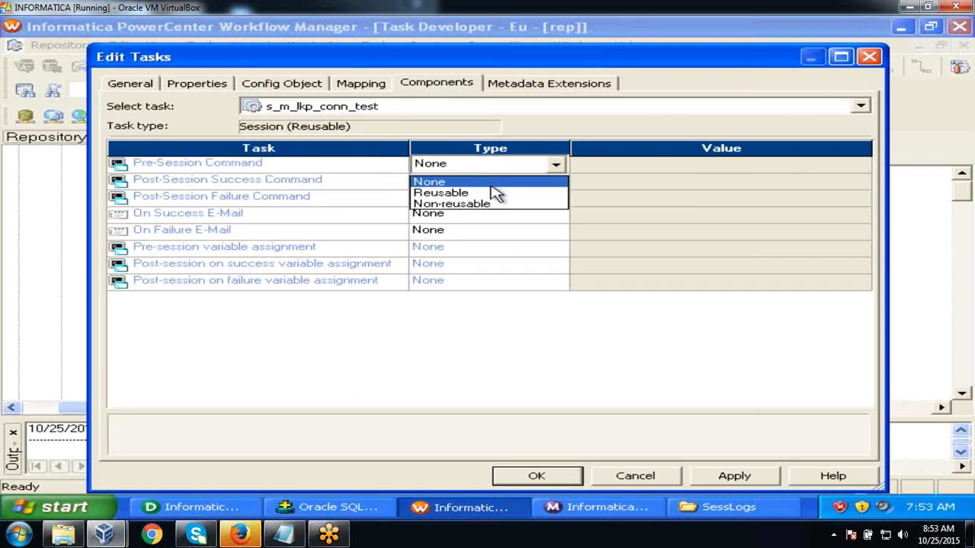
left_click(495, 193)
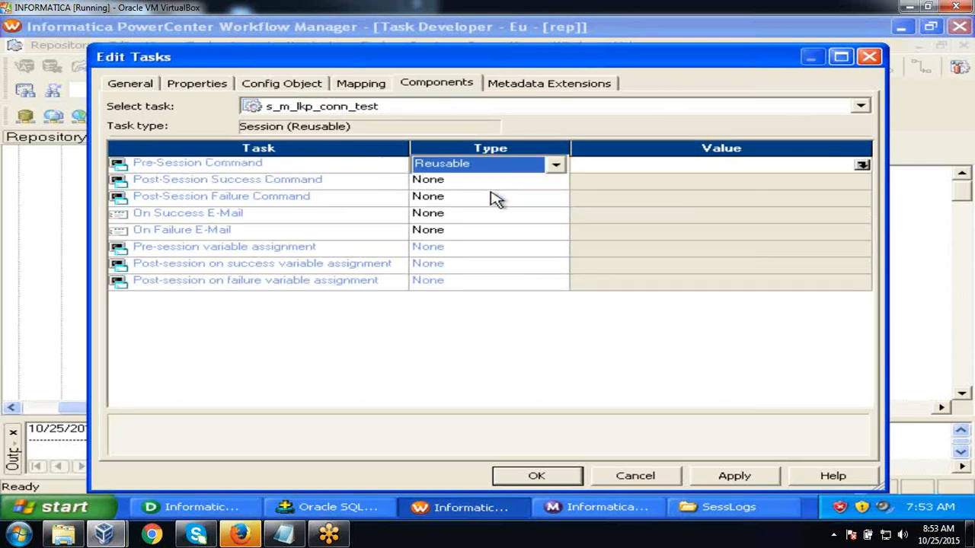
left_click(862, 166)
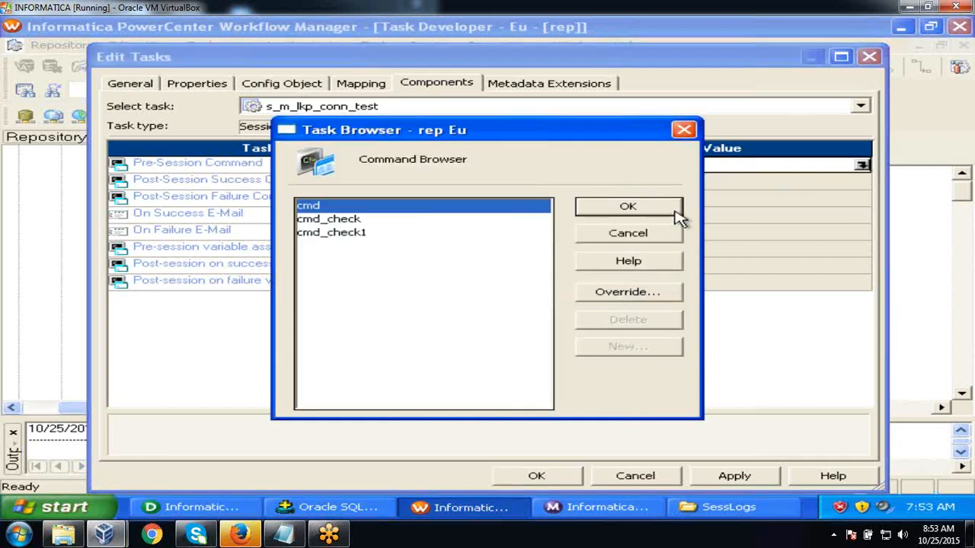
left_click(347, 220)
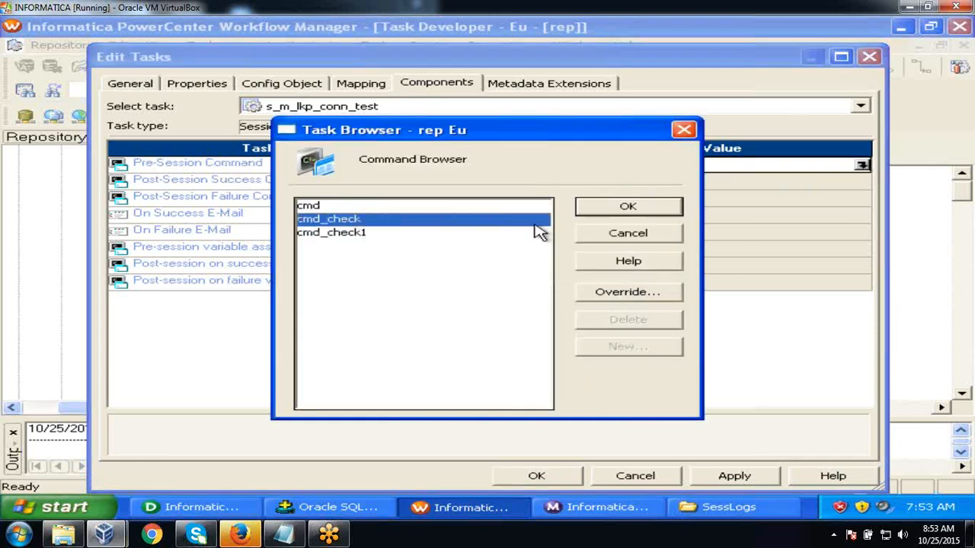
left_click(583, 210)
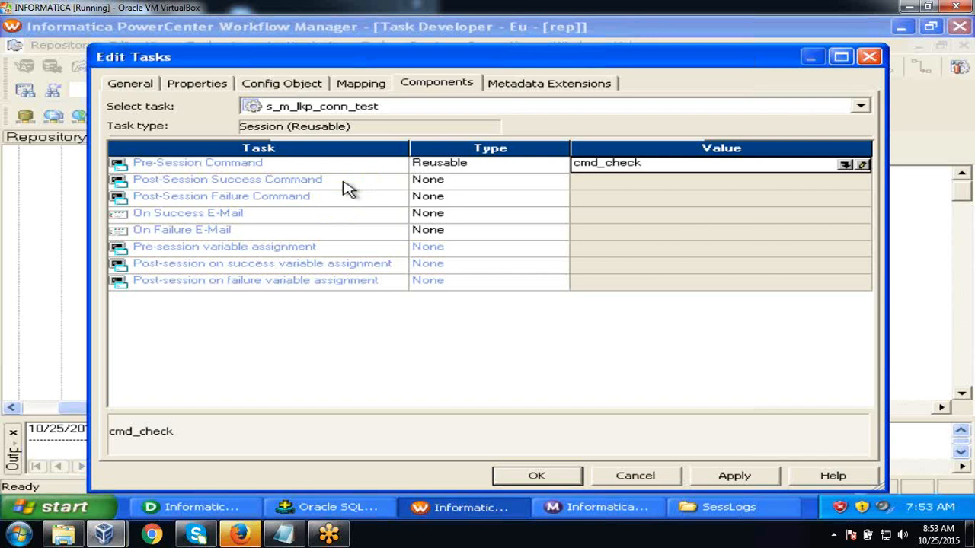
- Set the On Failure E-Mail to the reusable em_check e-mail task
left_click(347, 185)
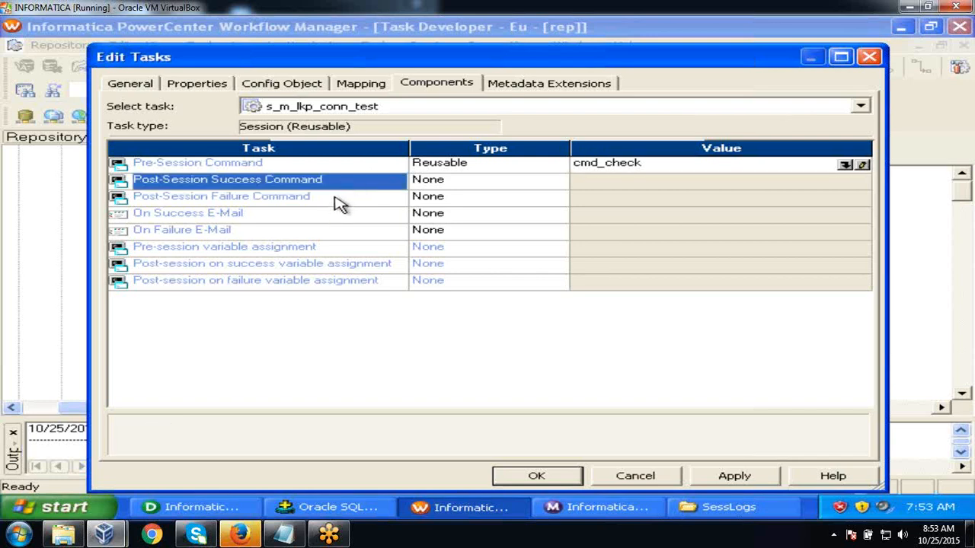
left_click(338, 199)
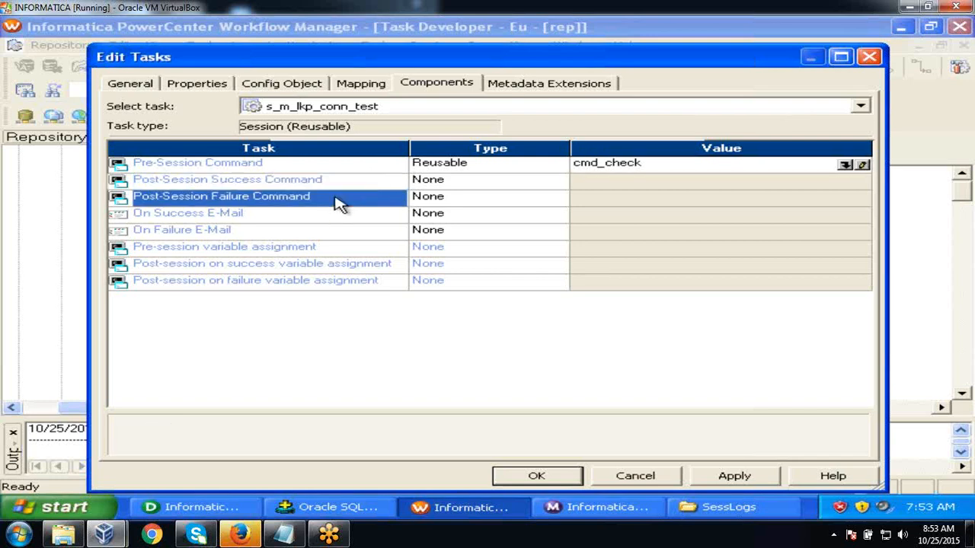
left_click(327, 217)
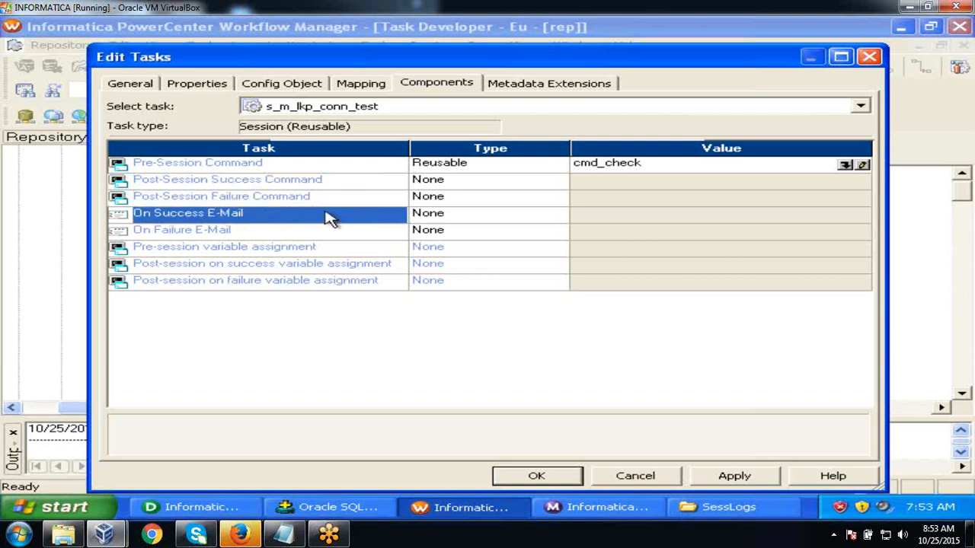
left_click(323, 231)
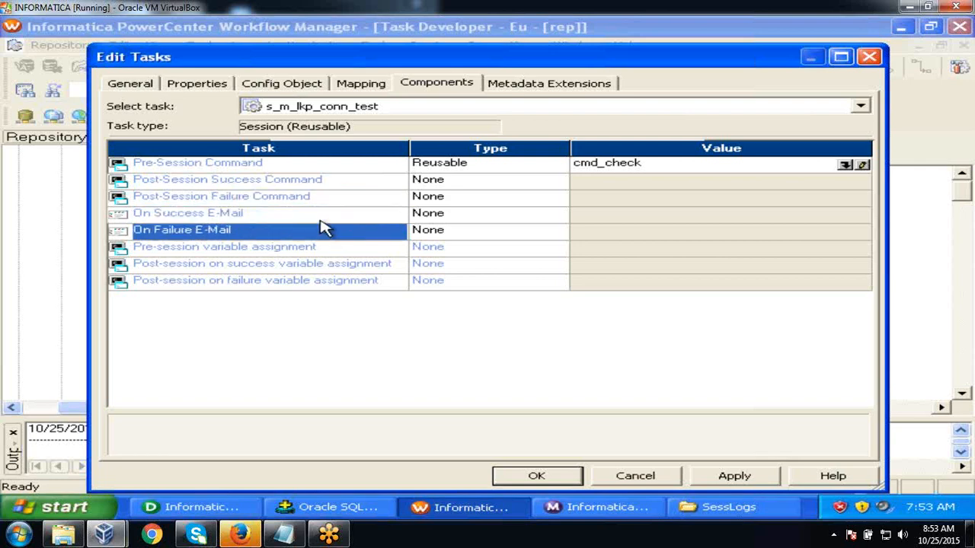
left_click(321, 217)
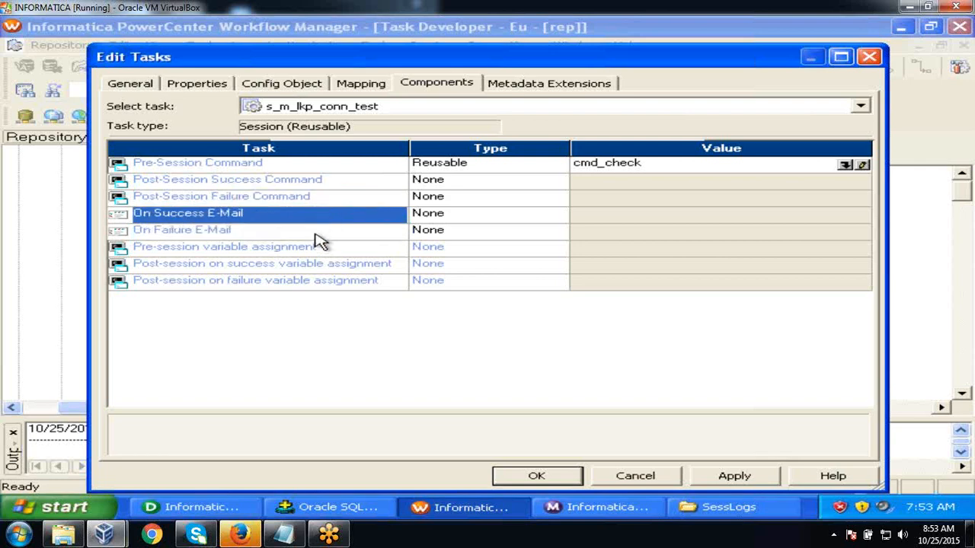
left_click(316, 232)
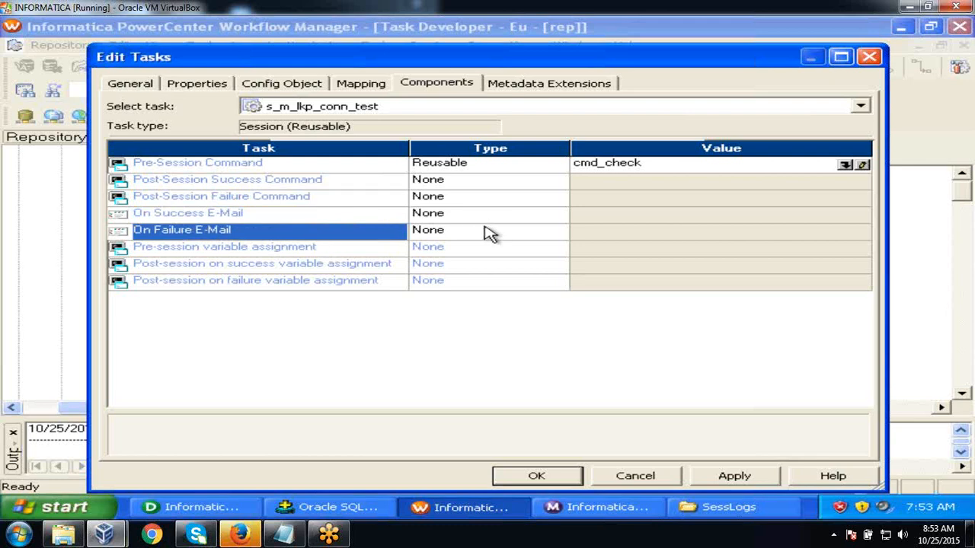
left_click(323, 218)
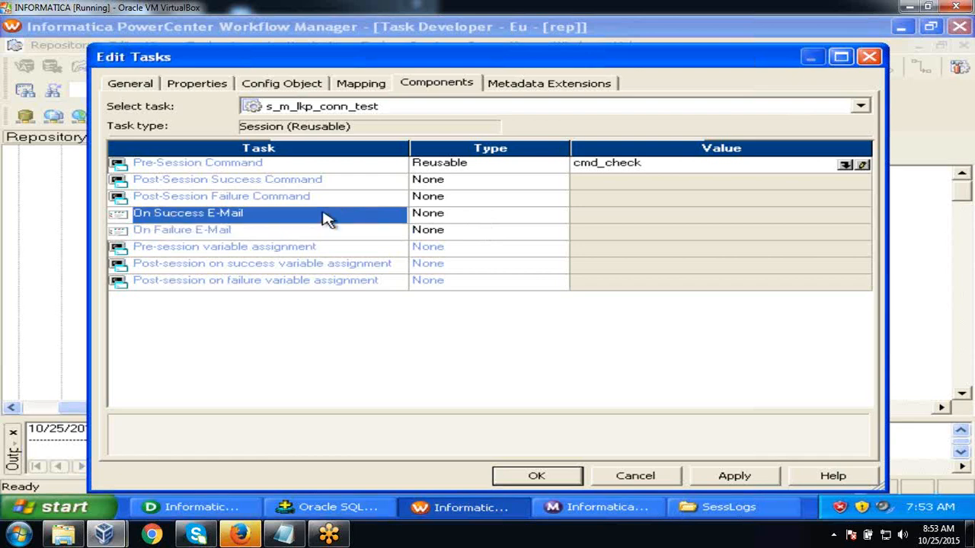
left_click(308, 231)
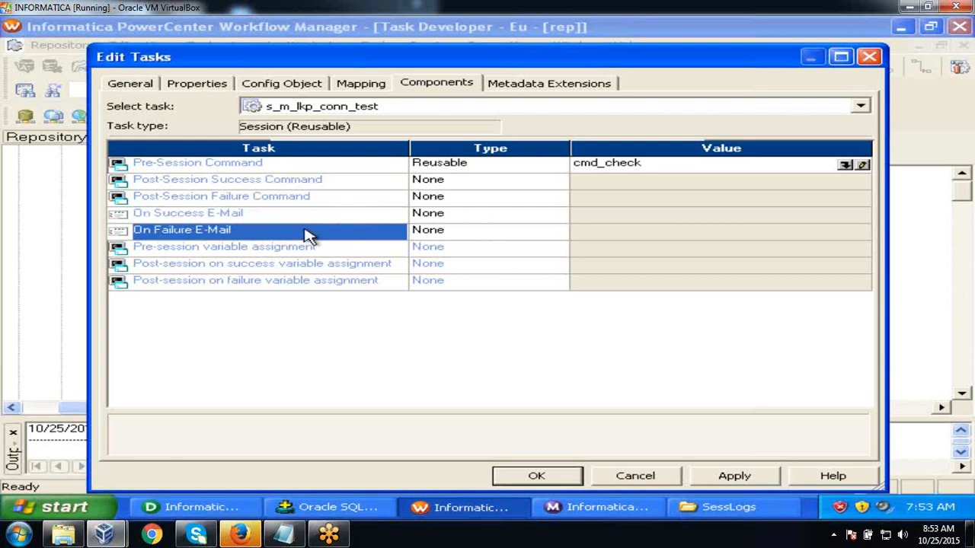
left_click(494, 231)
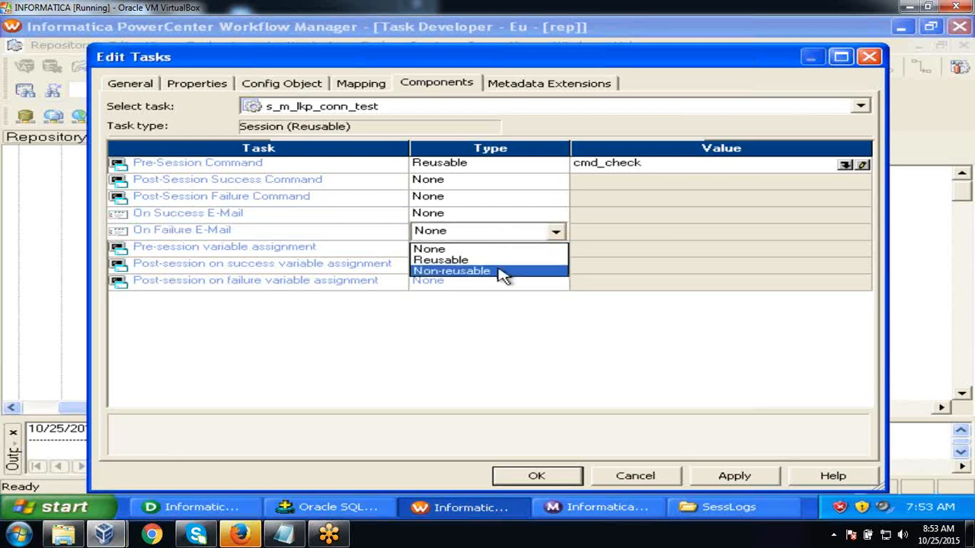
left_click(501, 261)
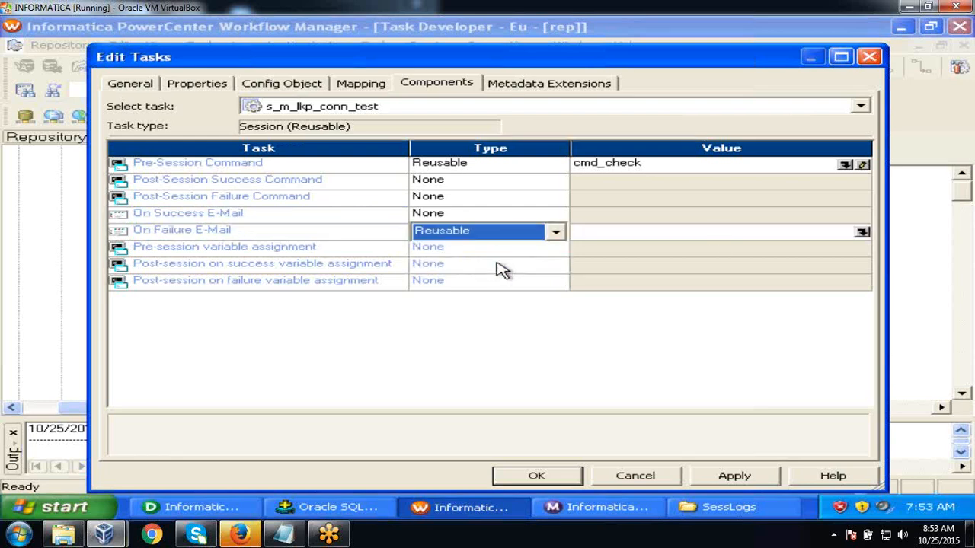
left_click(861, 233)
left_click(638, 214)
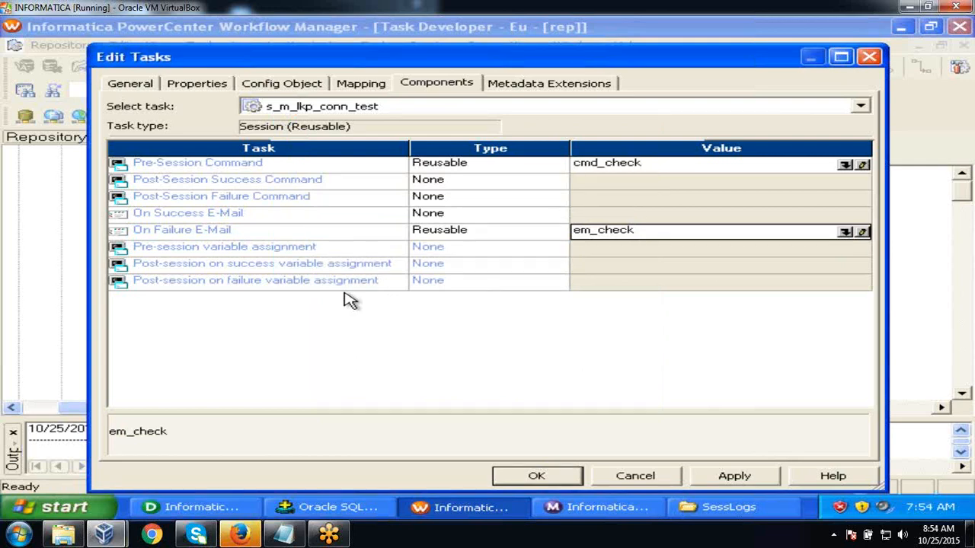
- Apply and close the session settings, then save to the repository
left_click(708, 476)
left_click(539, 475)
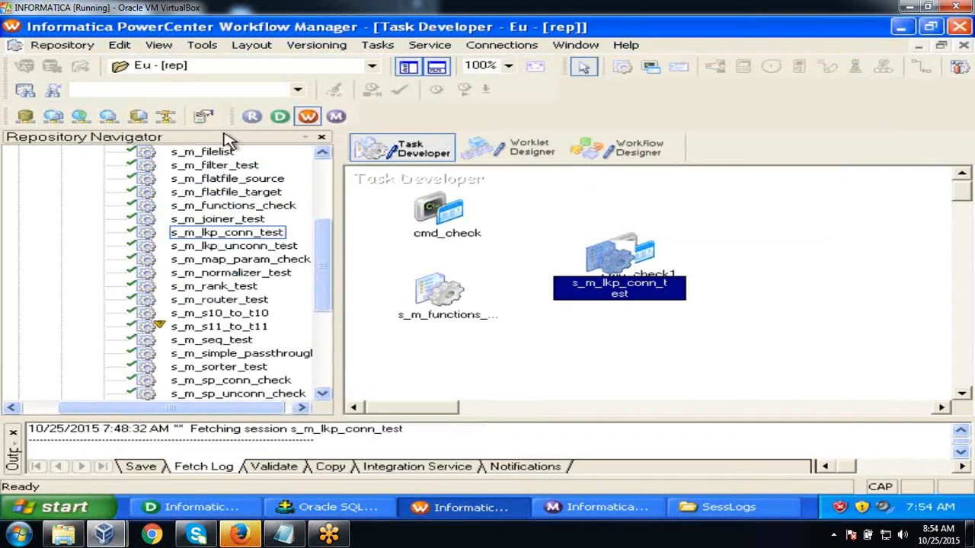
left_click(77, 44)
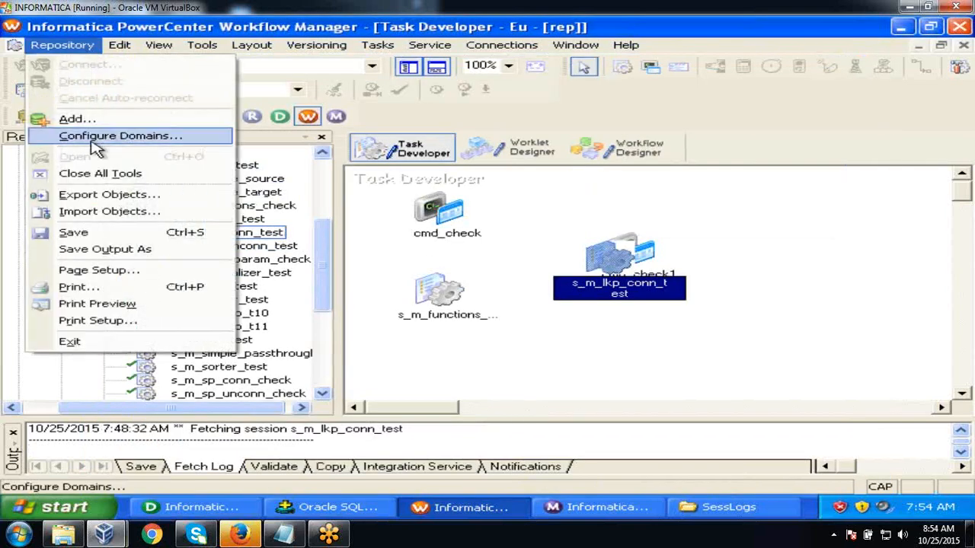
left_click(105, 232)
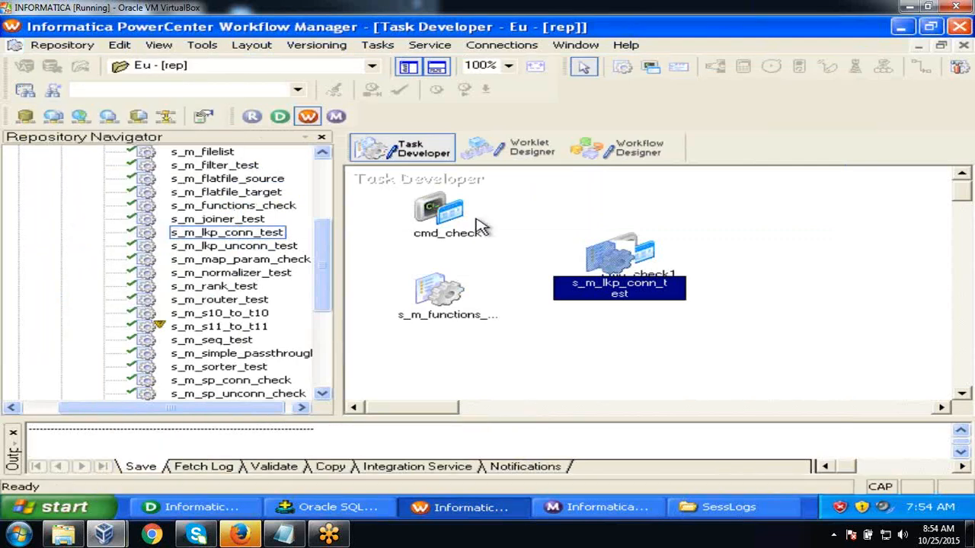